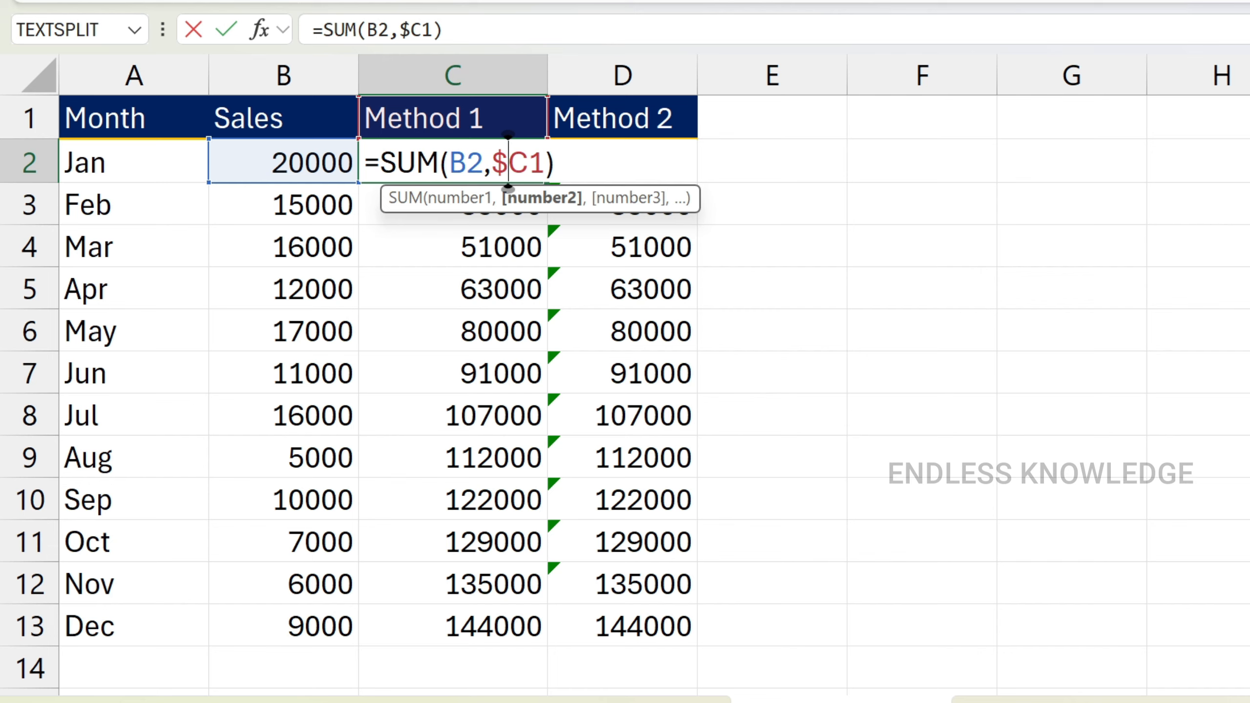
# Step: Cycle the C1 reference in cell C2's formula through its absolute and mixed forms and commit the formula as =SUM(B2,C1)
pyautogui.press('Right')
pyautogui.write('$')
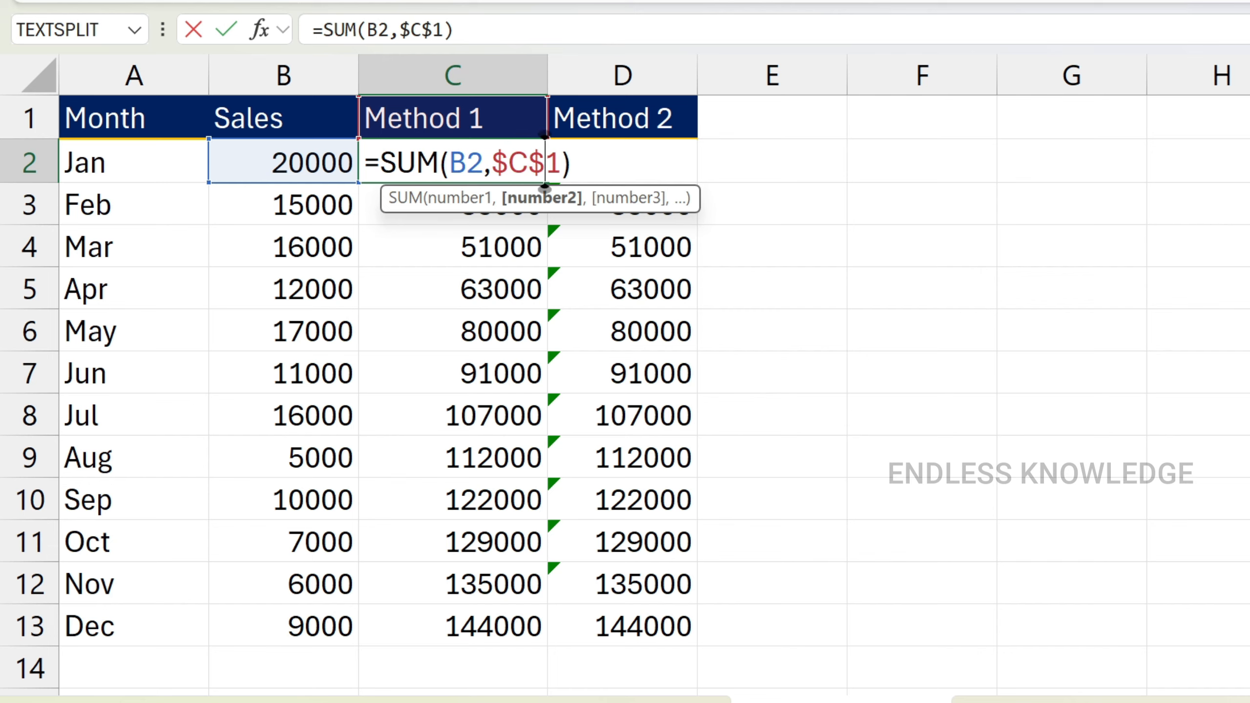
pyautogui.press('F4')
pyautogui.press('F4')
pyautogui.press('F4')
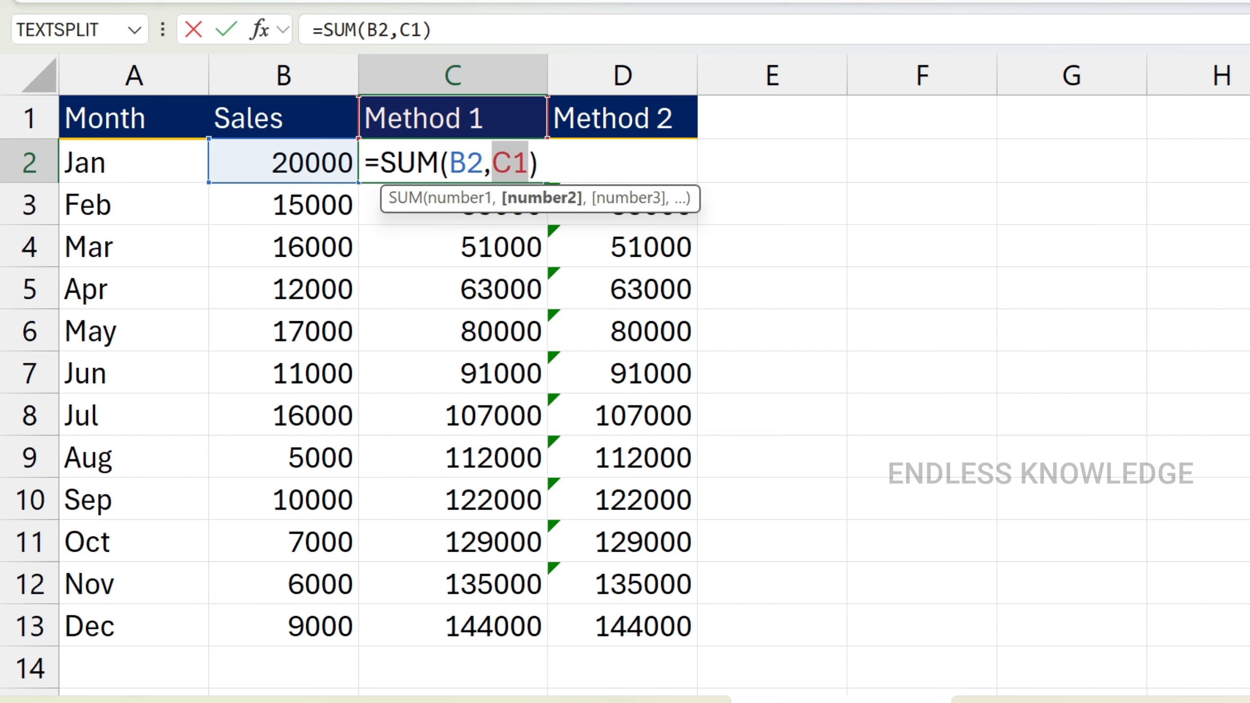
pyautogui.press('F4')
pyautogui.press('F4')
pyautogui.press('F4')
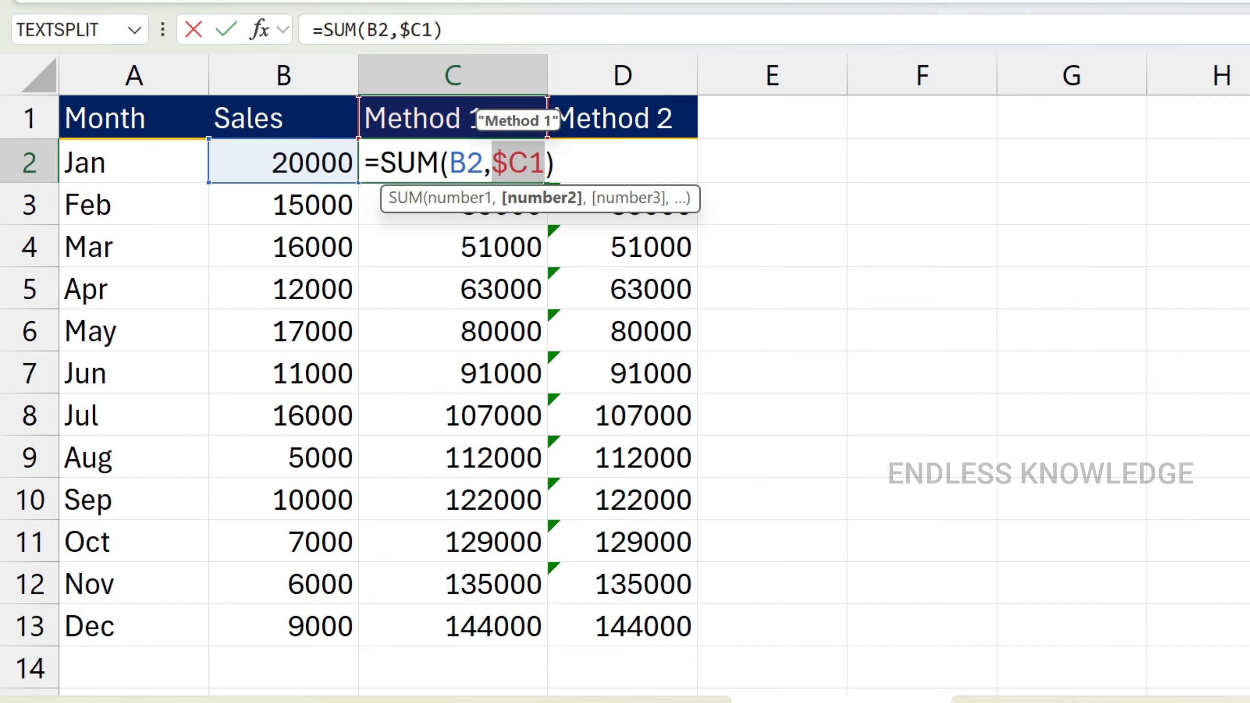
pyautogui.press('F4')
pyautogui.press('F4')
pyautogui.press('F4')
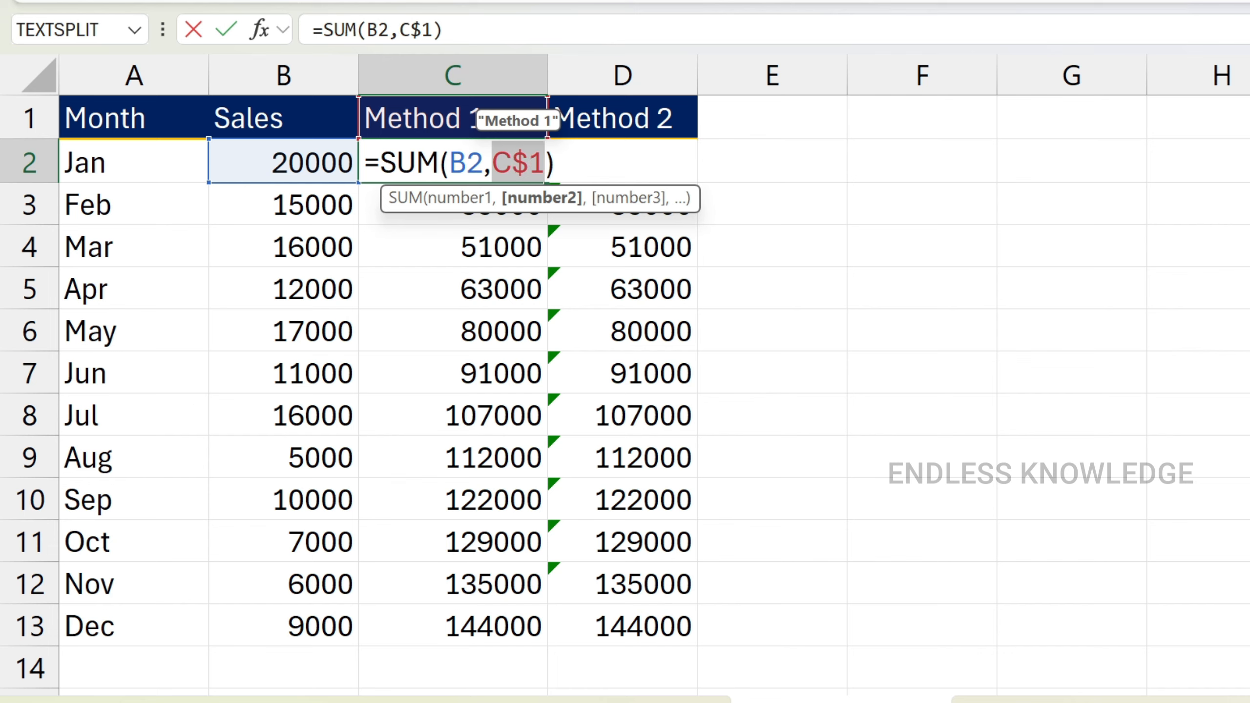
pyautogui.press('F4')
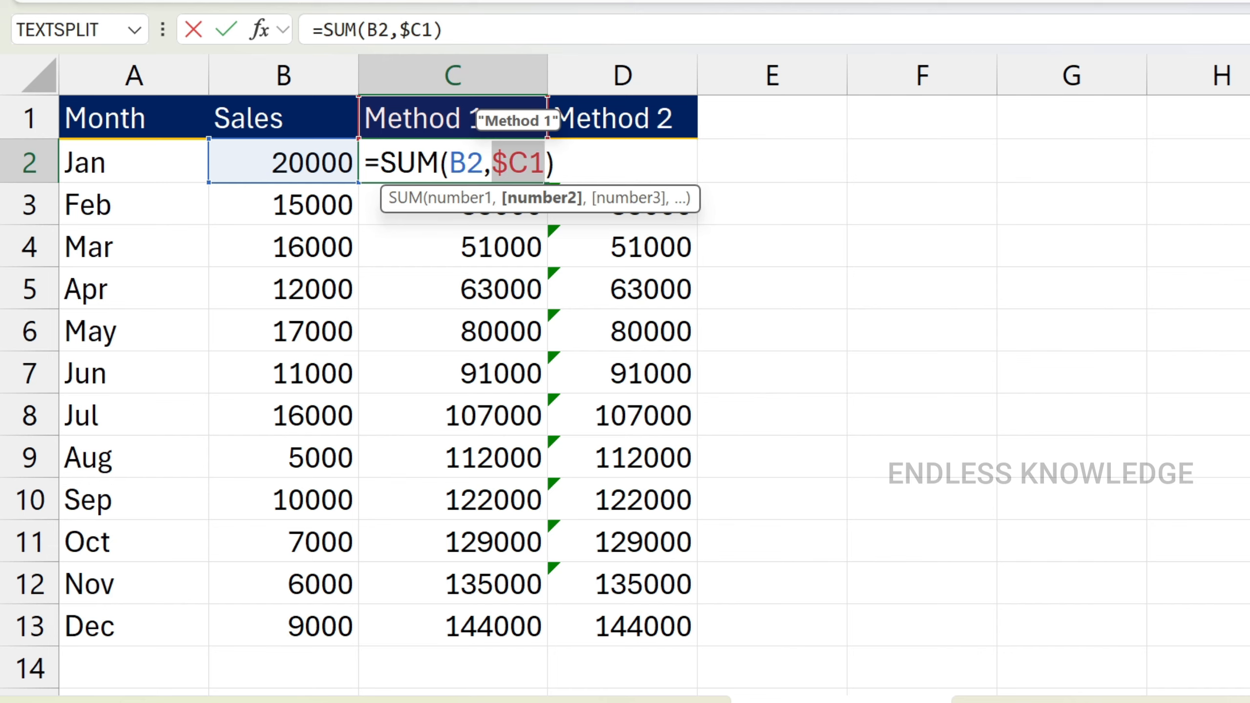
pyautogui.press('F4')
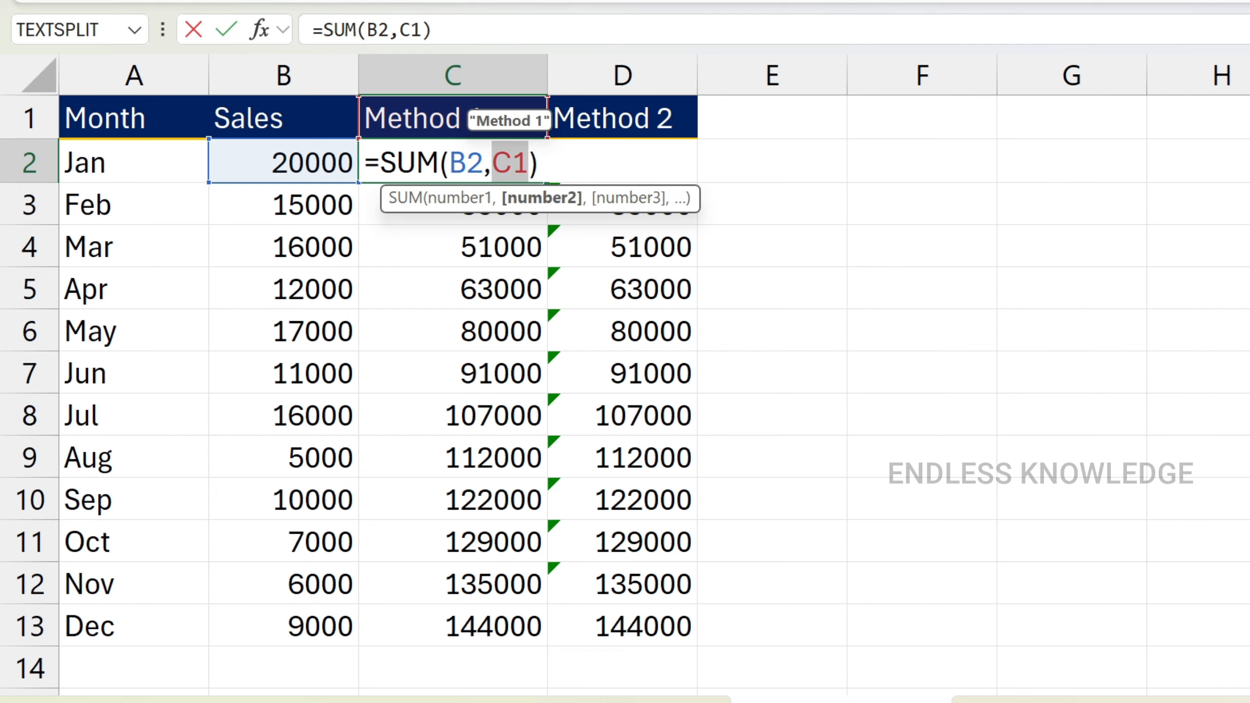
pyautogui.press('F4')
pyautogui.press('F4')
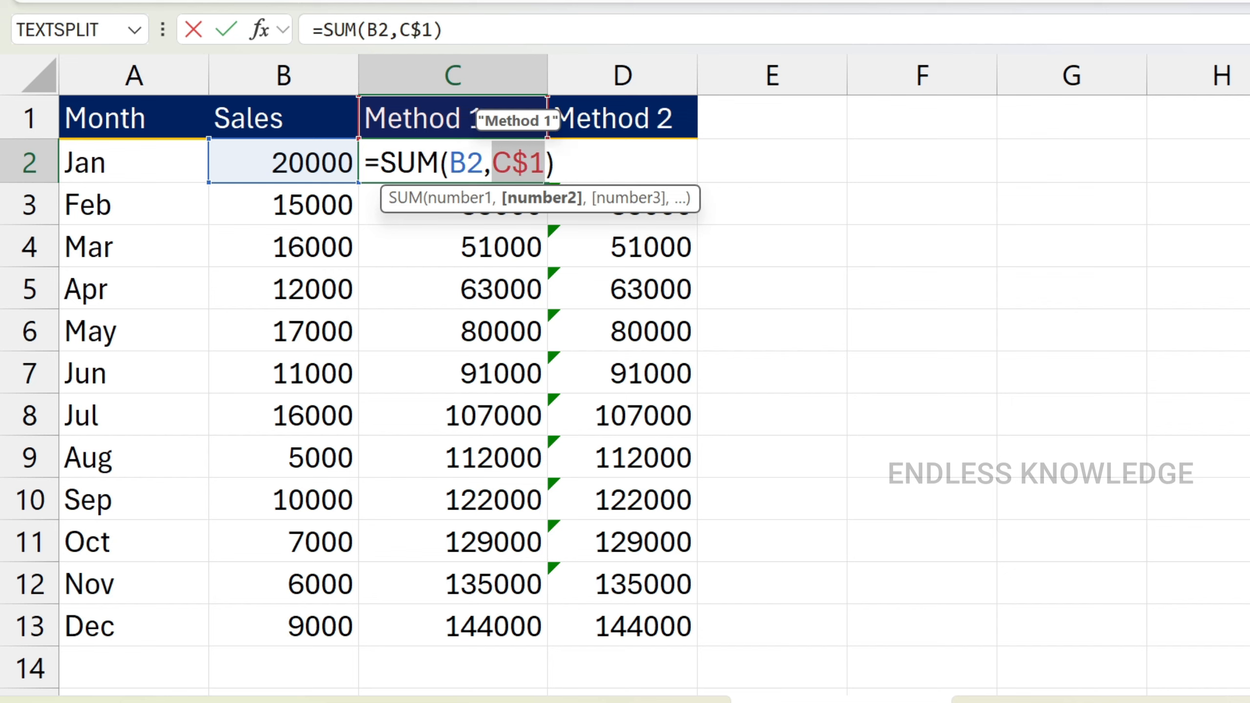
pyautogui.press('F4')
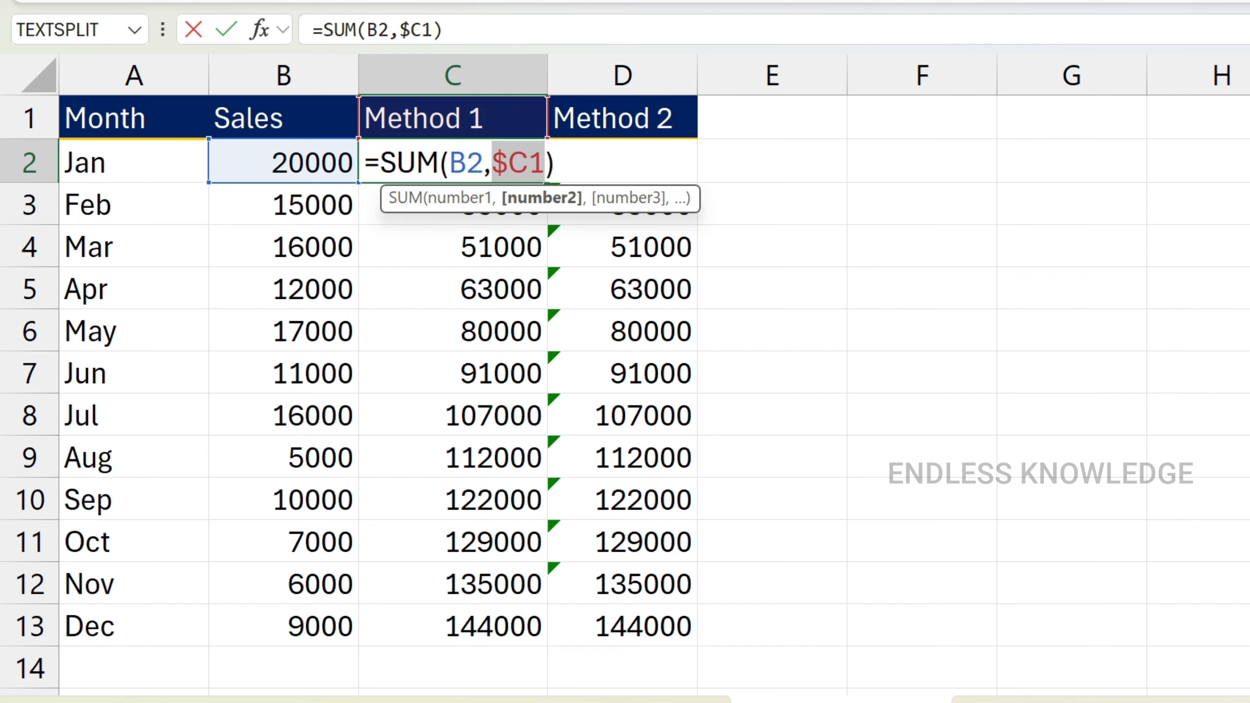
pyautogui.press('F4')
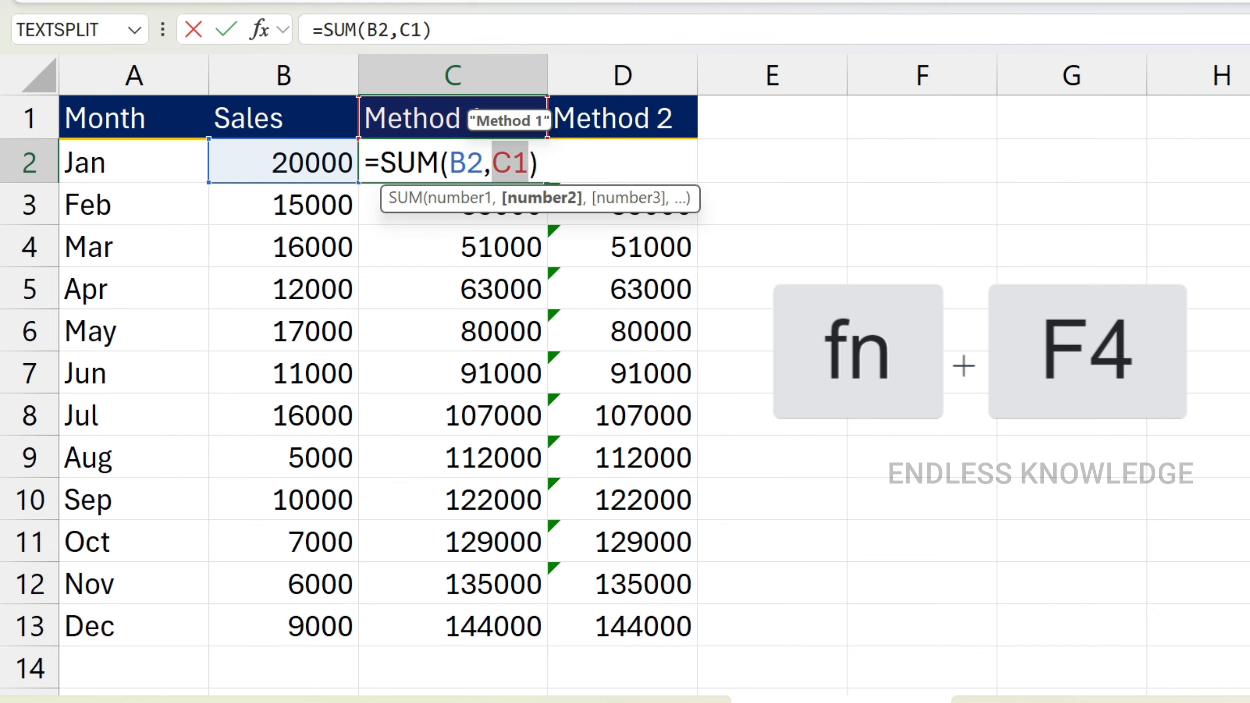
pyautogui.press('F4')
pyautogui.press('F4')
pyautogui.press('F4')
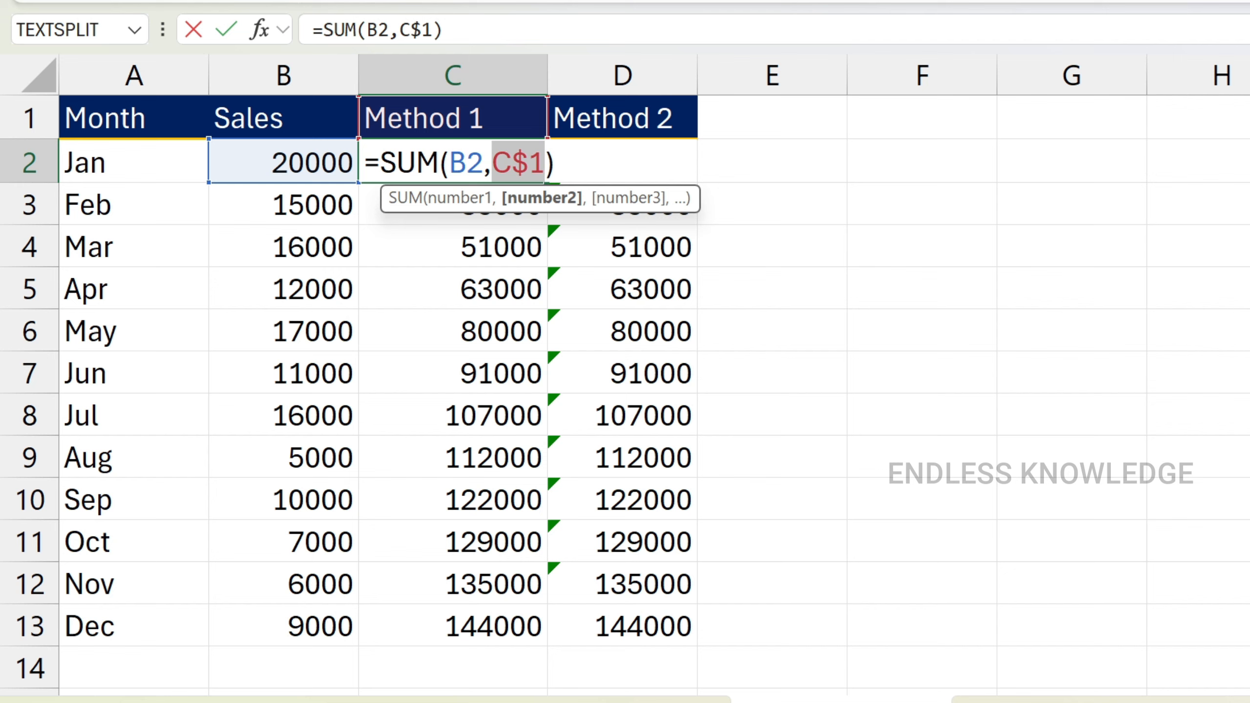
pyautogui.press('F4')
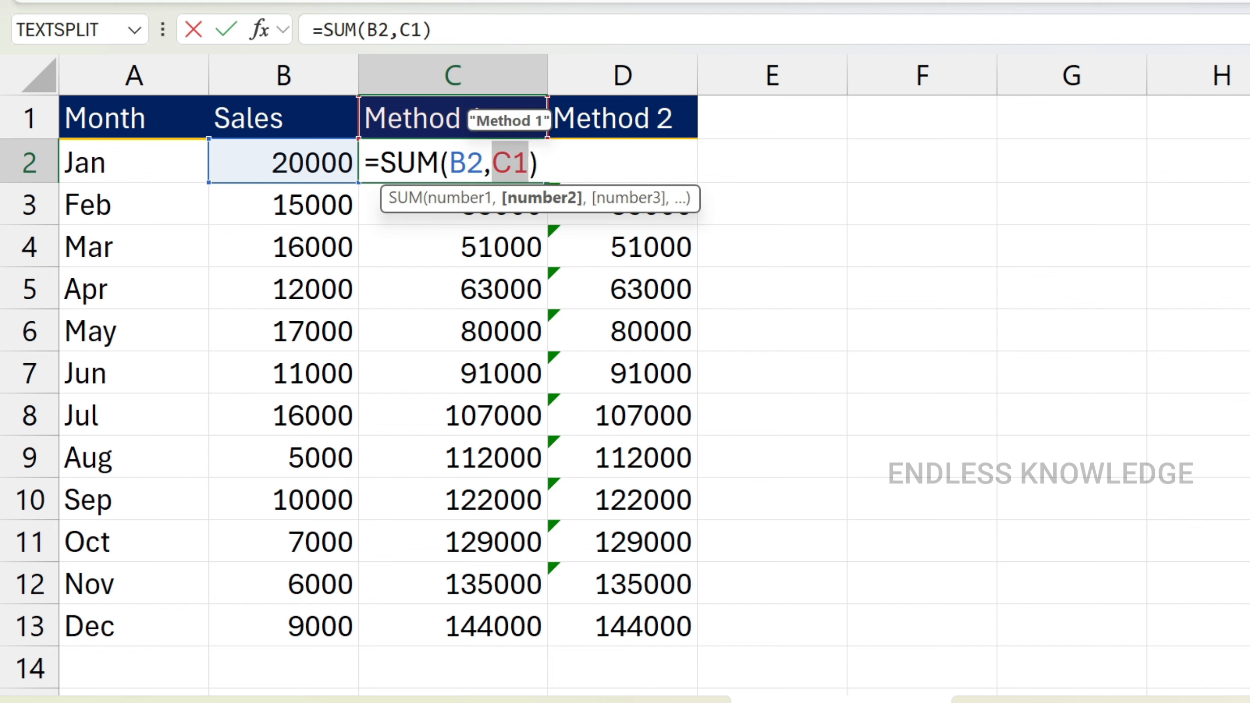
pyautogui.press('F4')
pyautogui.press('F4')
pyautogui.press('F4')
pyautogui.press('F4')
pyautogui.press('F4')
pyautogui.press('F4')
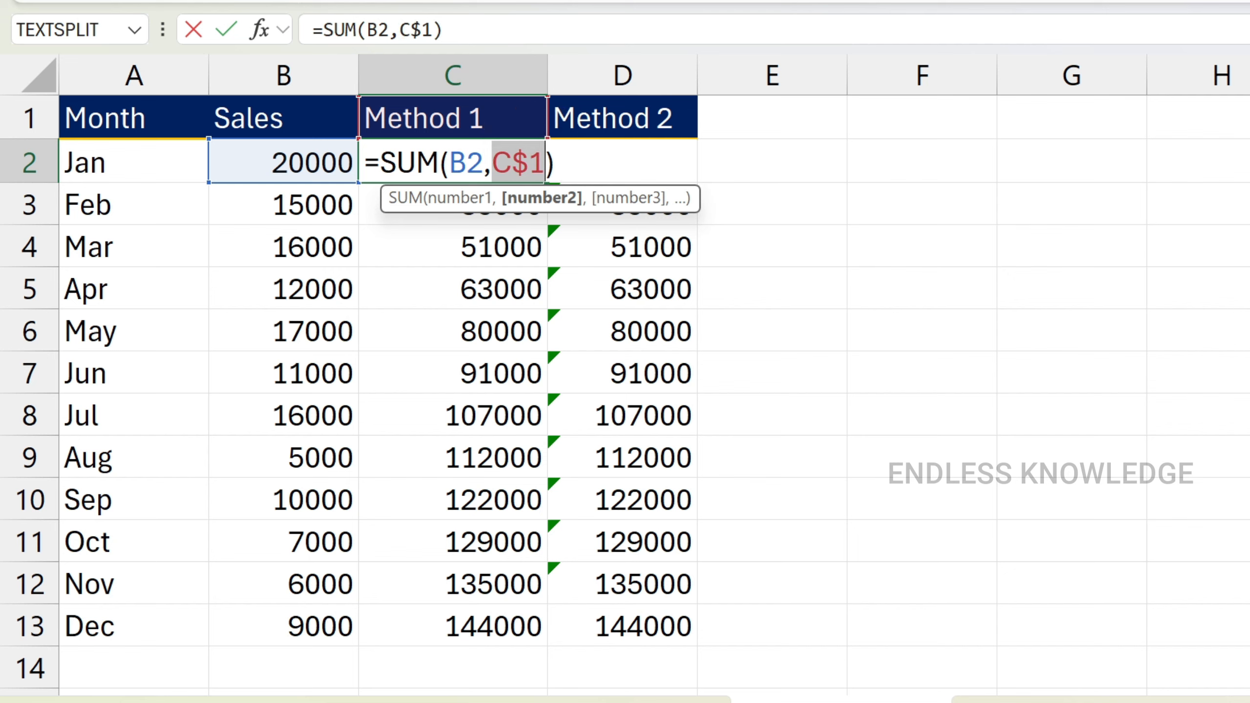
pyautogui.press('F4')
pyautogui.press('F4')
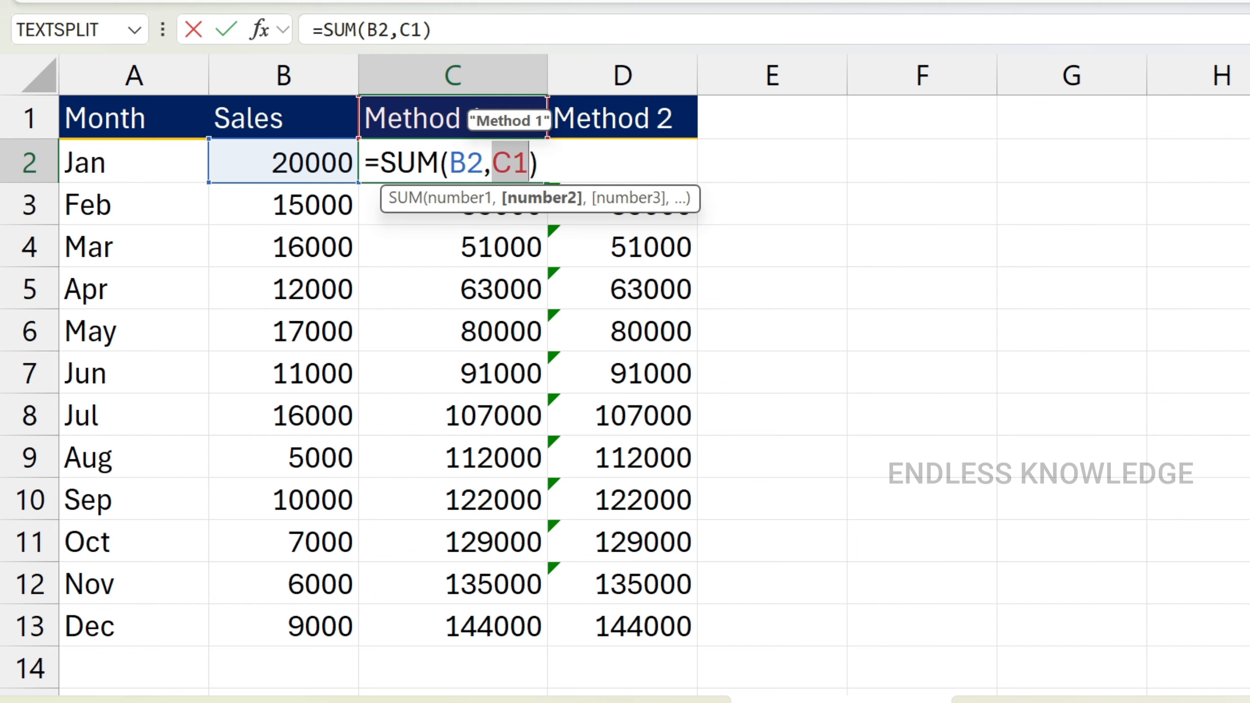
pyautogui.press('Return')
# Step: Convert the data range A1:D13 into a table with headers
pyautogui.press('Down')
pyautogui.press('Down')
pyautogui.press('Down')
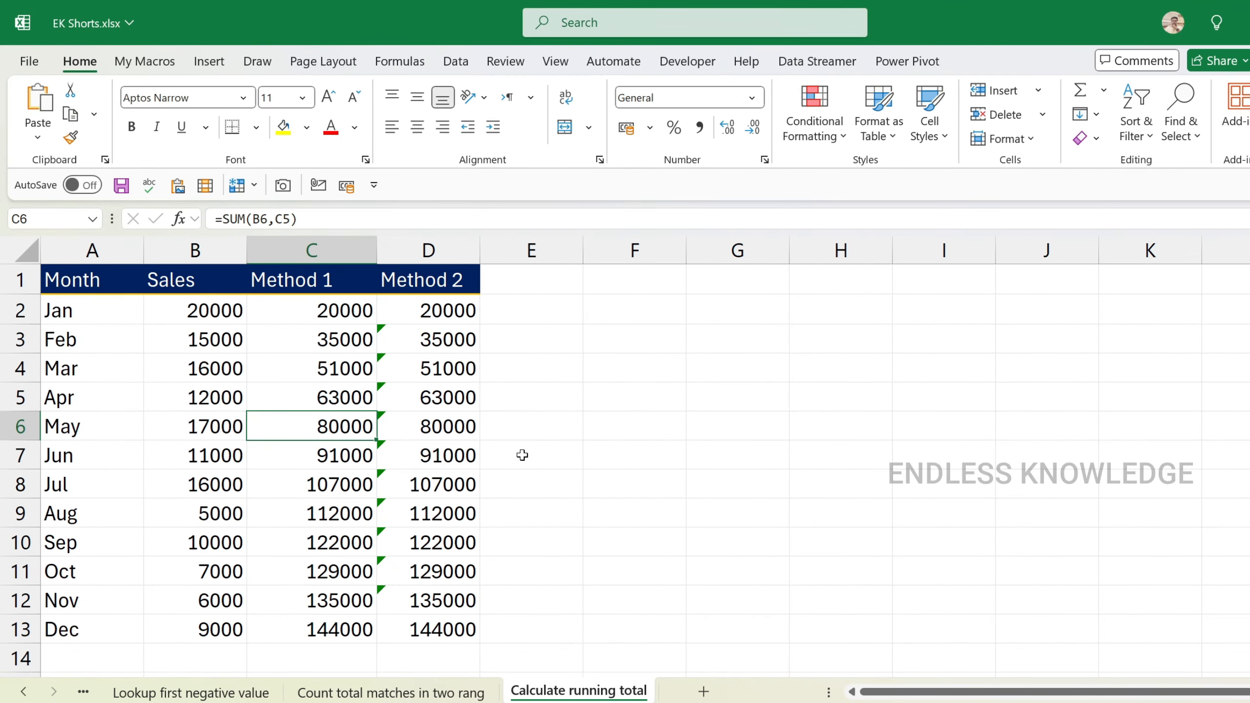
pyautogui.hotkey('ctrl', 't')
pyautogui.click(274, 452)
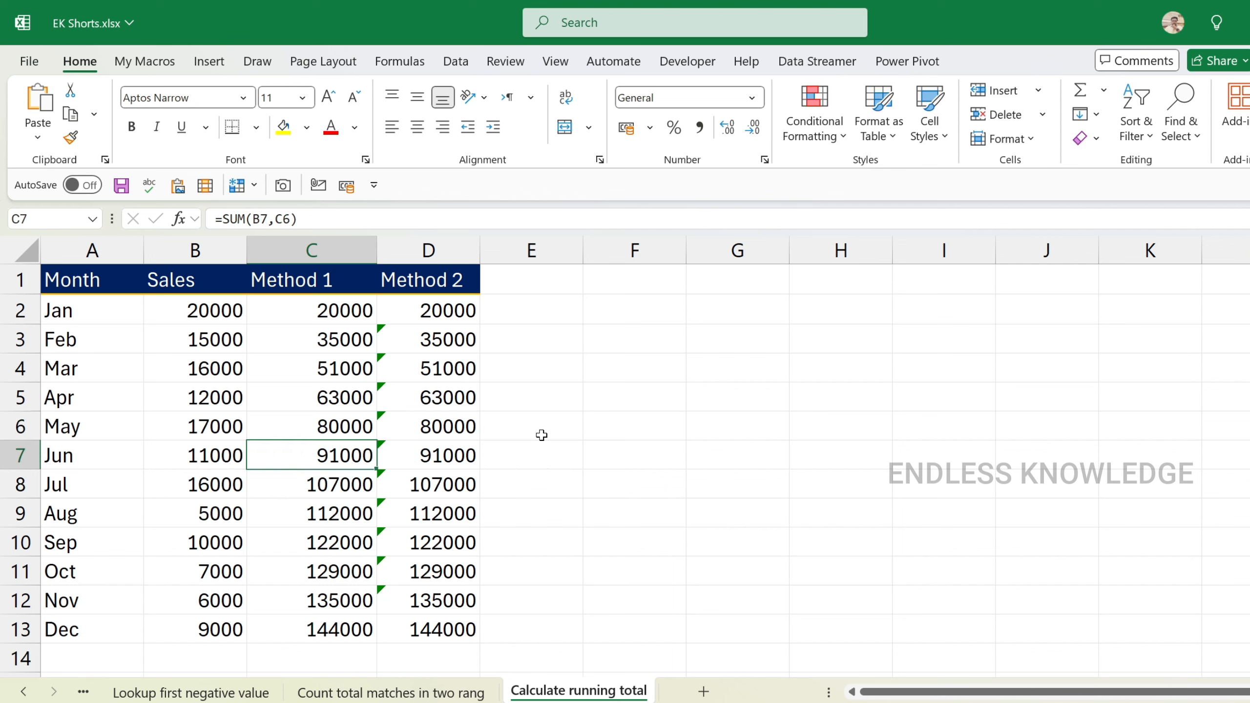
pyautogui.press('Left')
pyautogui.press('Up')
pyautogui.press('Right')
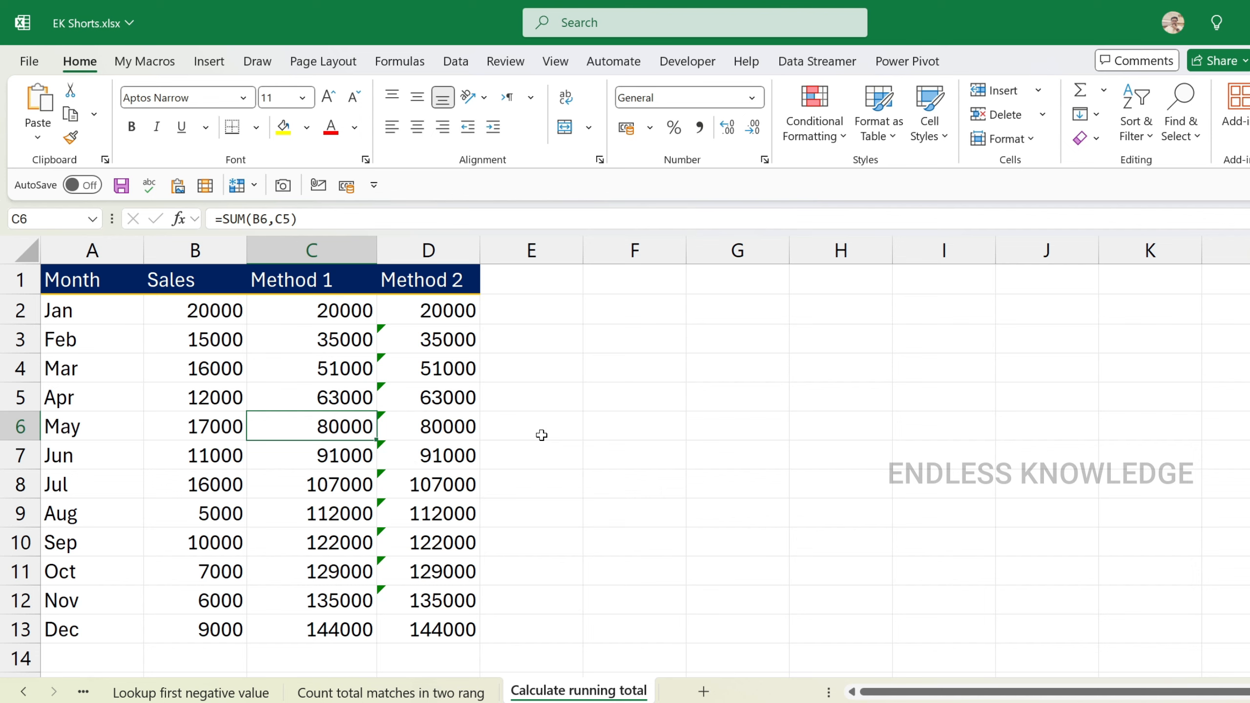
pyautogui.hotkey('ctrl', 't')
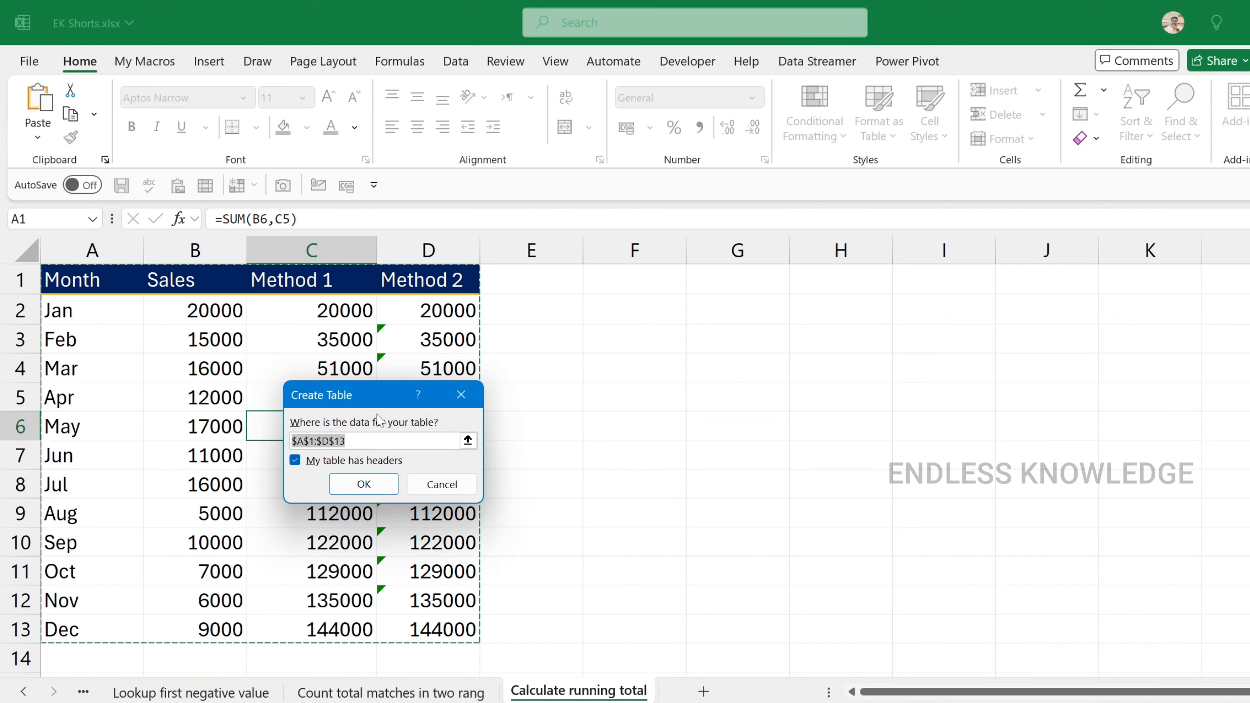
pyautogui.moveTo(339, 398)
pyautogui.mouseDown()
pyautogui.moveTo(350, 426)
pyautogui.moveTo(329, 380)
pyautogui.mouseUp()
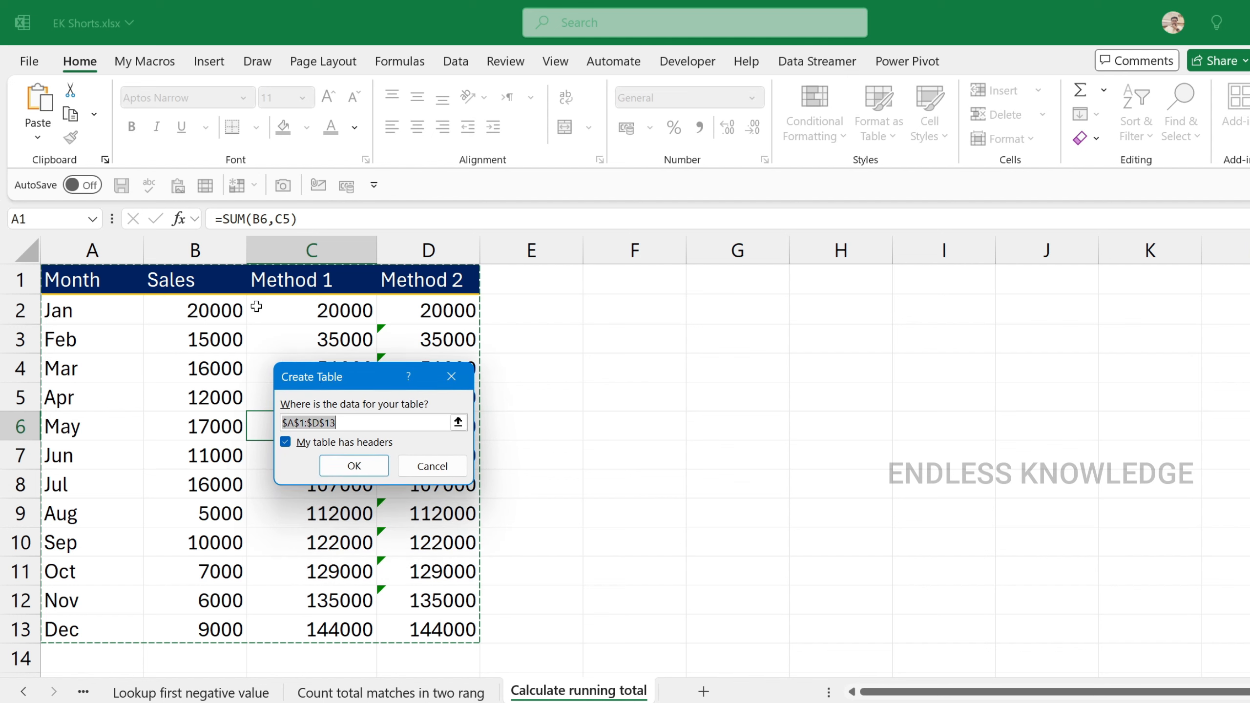
pyautogui.click(363, 464)
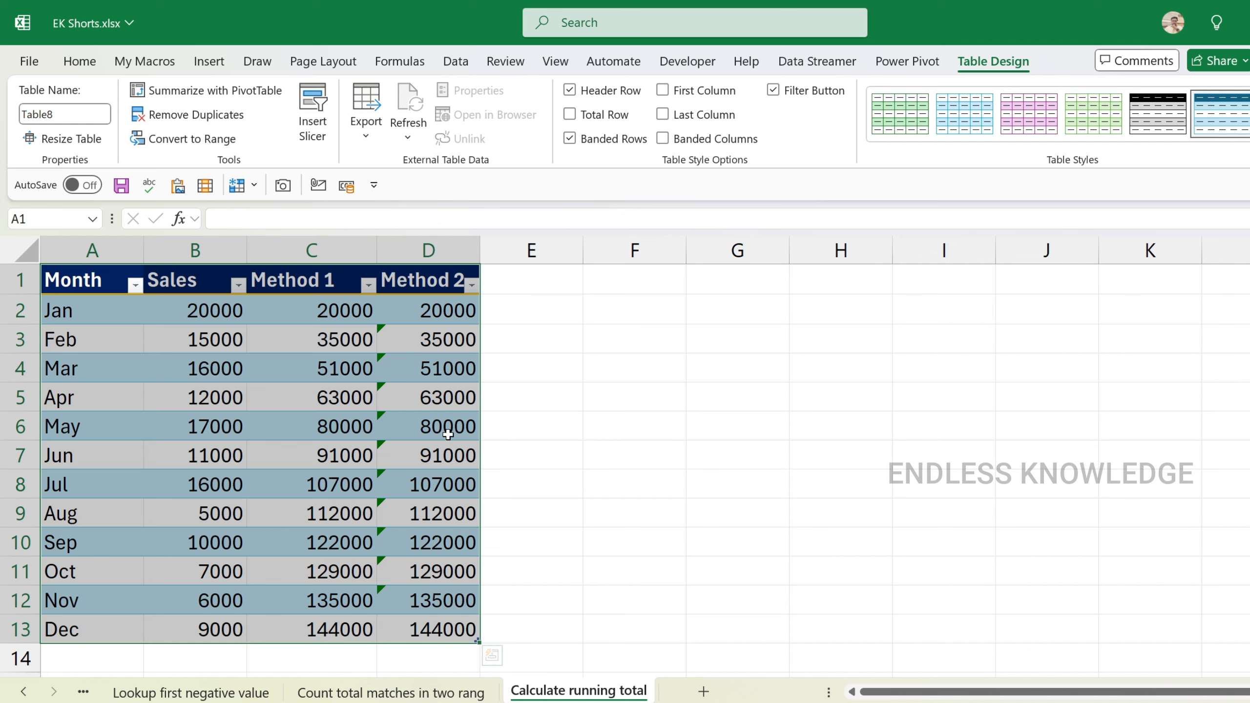
# Step: Examine the running total formulas in the first rows of the table's Method 1 and Method 2 columns
pyautogui.click(317, 364)
pyautogui.click(418, 345)
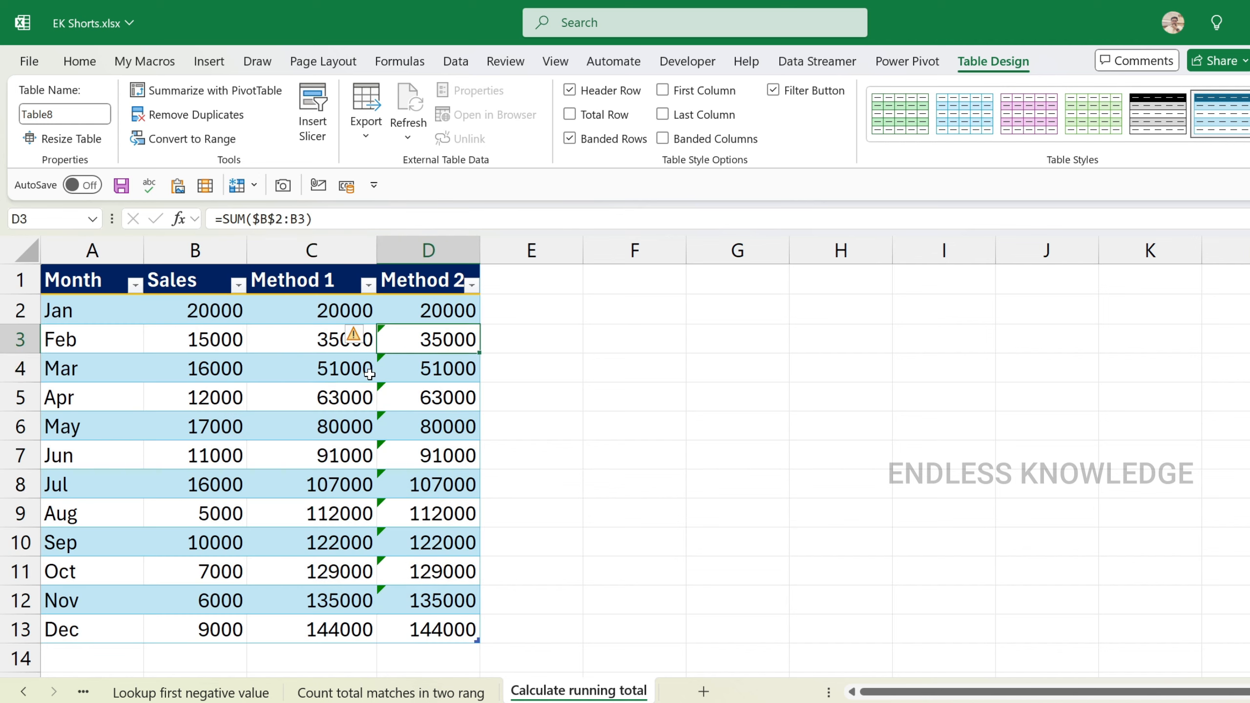
pyautogui.click(345, 371)
pyautogui.click(433, 378)
pyautogui.click(324, 367)
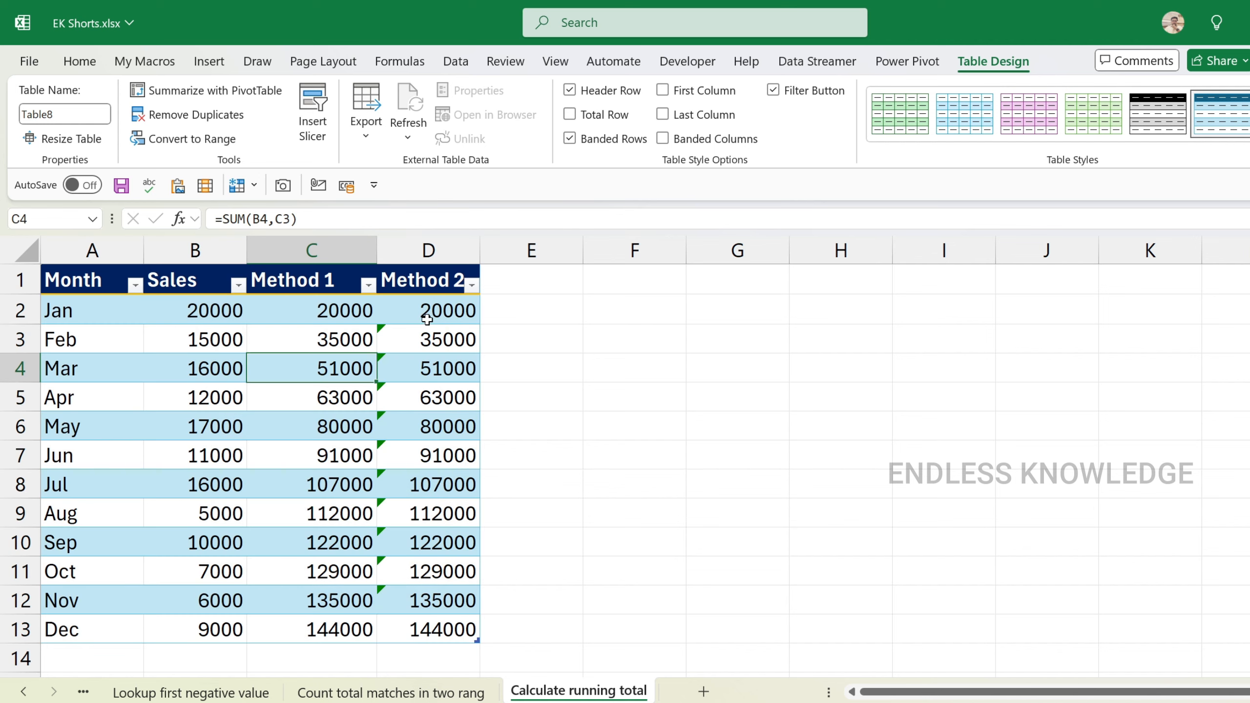
pyautogui.moveTo(427, 319); pyautogui.dragTo(434, 466)
pyautogui.click(335, 359)
pyautogui.scroll(-2, 409, 441)
pyautogui.scroll(2, 409, 433)
pyautogui.click(443, 321)
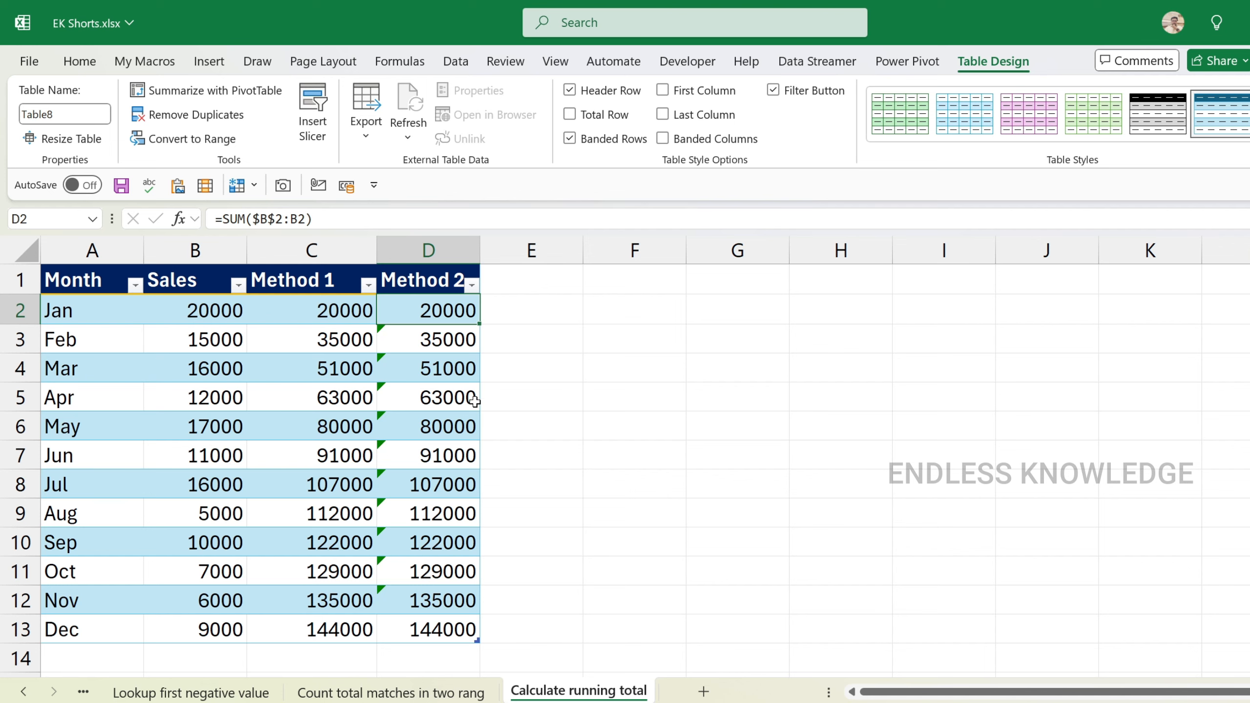
# Step: Add a new row to the end of the table below the Dec row
pyautogui.scroll(-3, 433, 366)
pyautogui.scroll(1, 417, 429)
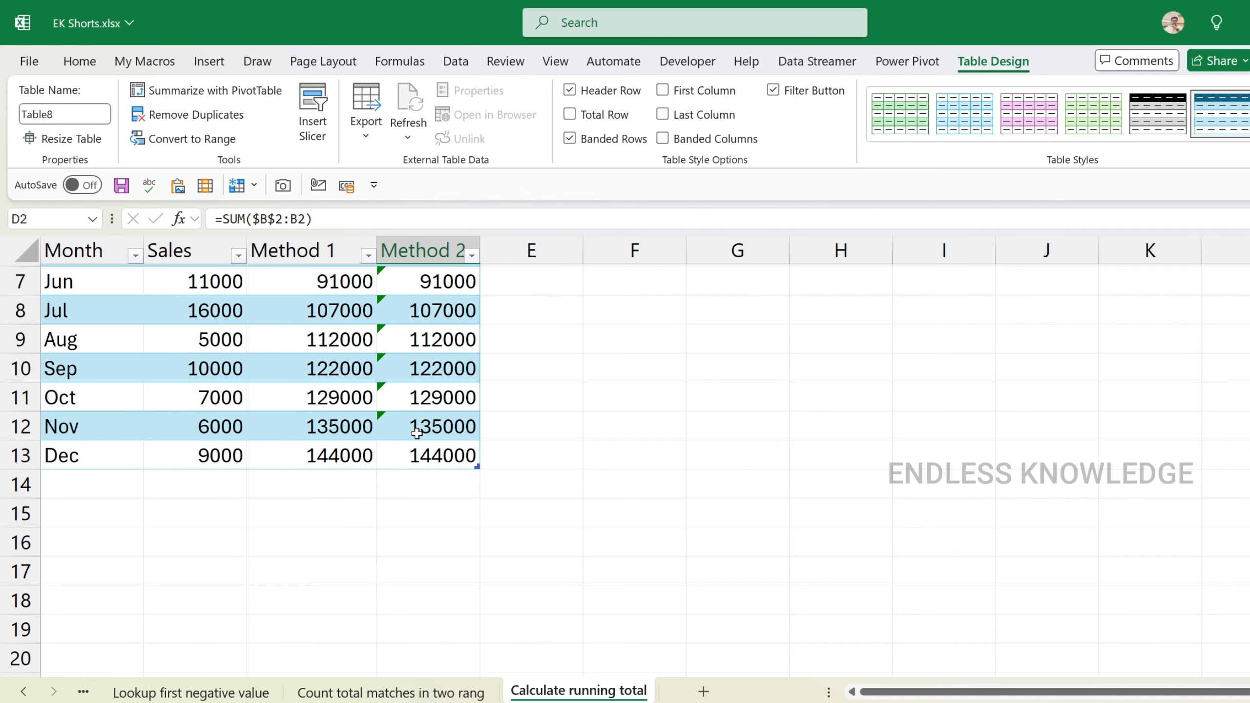
pyautogui.click(415, 449)
pyautogui.press('Tab')
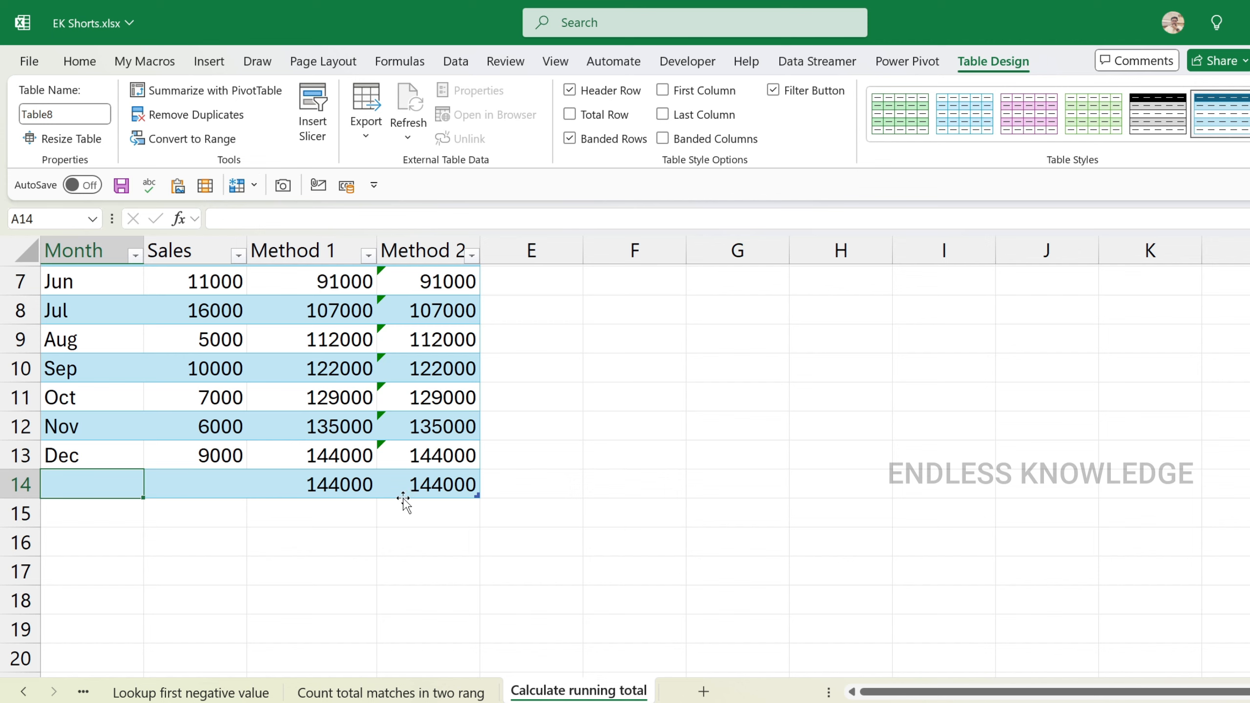
# Step: Check the running total formulas in row 14, then enter Jan as its month and 15000 as its sales
pyautogui.click(354, 482)
pyautogui.click(449, 484)
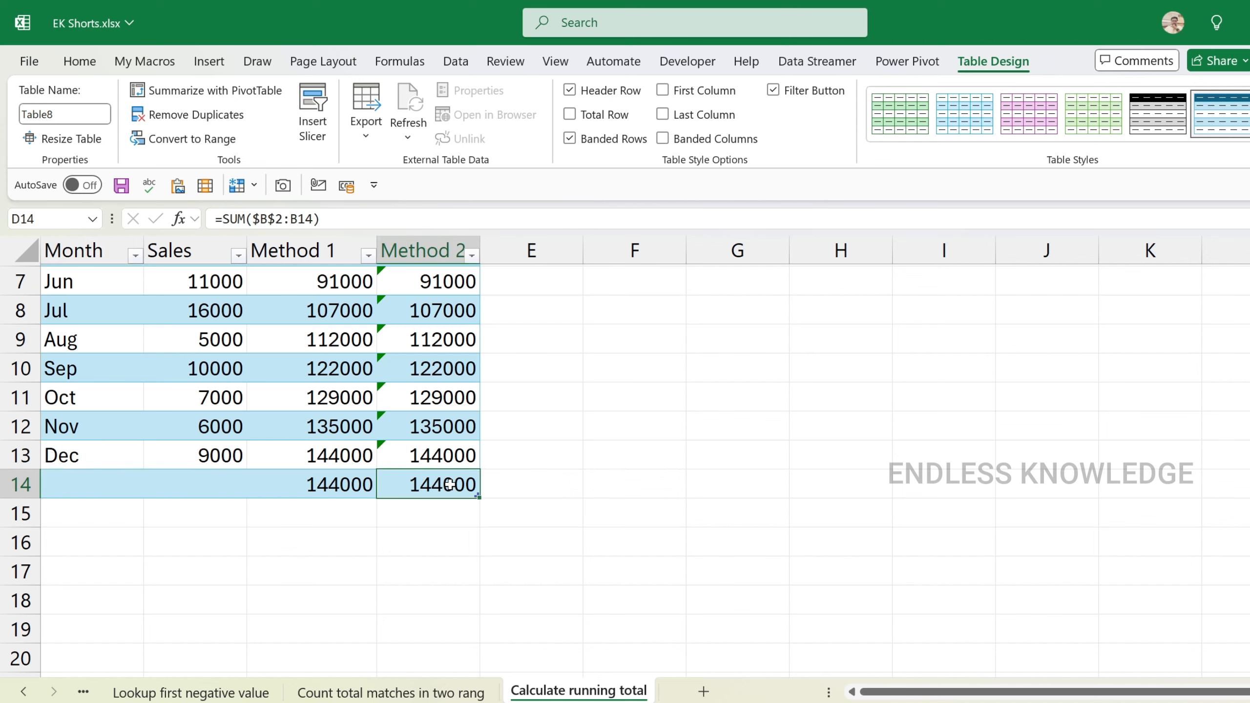
pyautogui.click(102, 490)
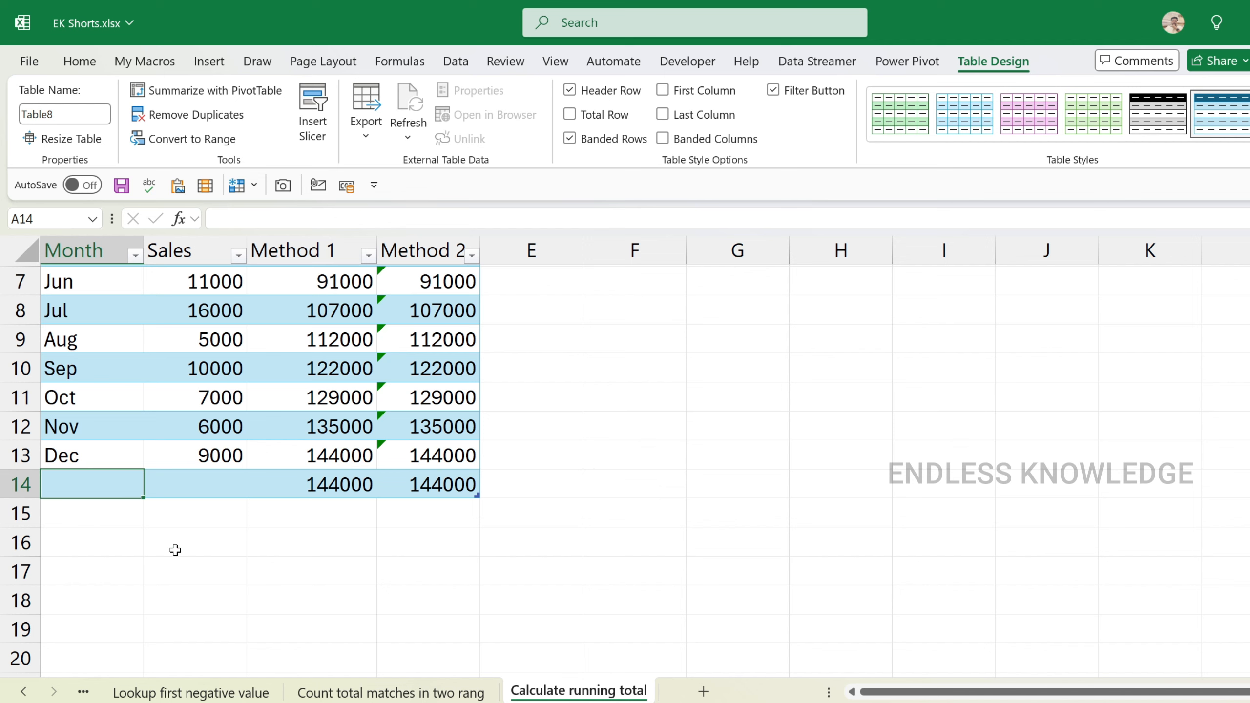
pyautogui.write('Jan')
pyautogui.press('Tab')
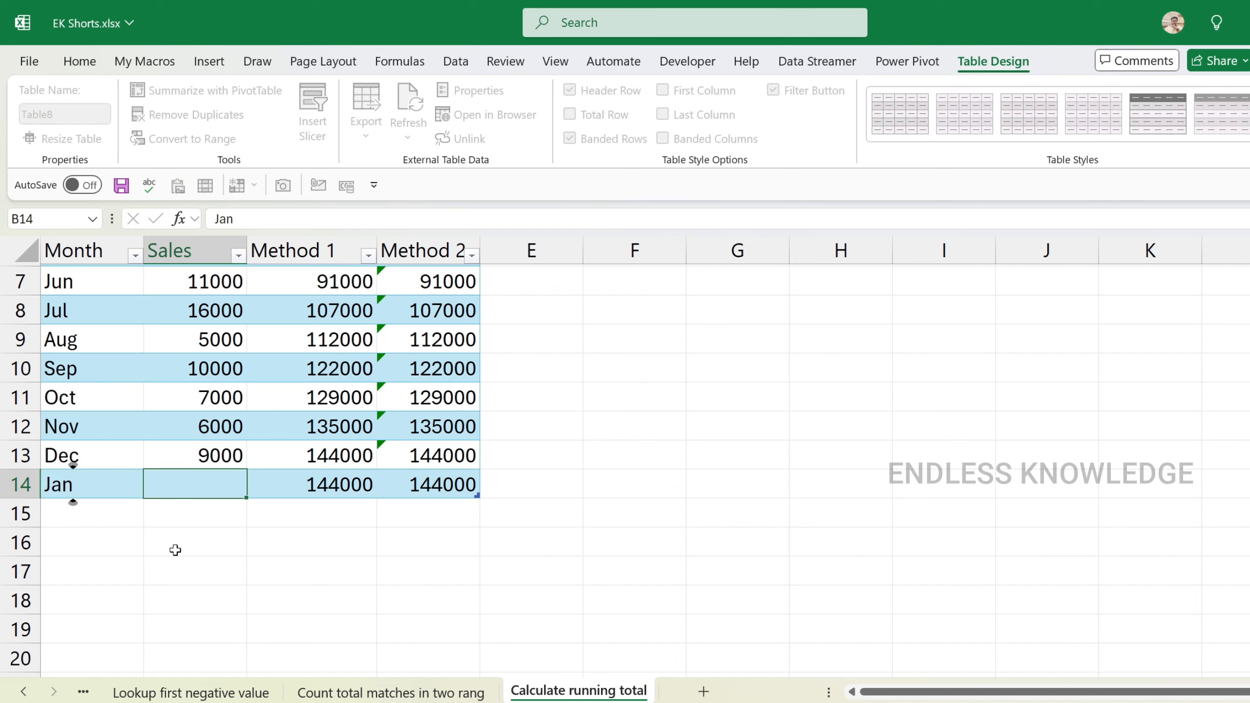
pyautogui.write('15000')
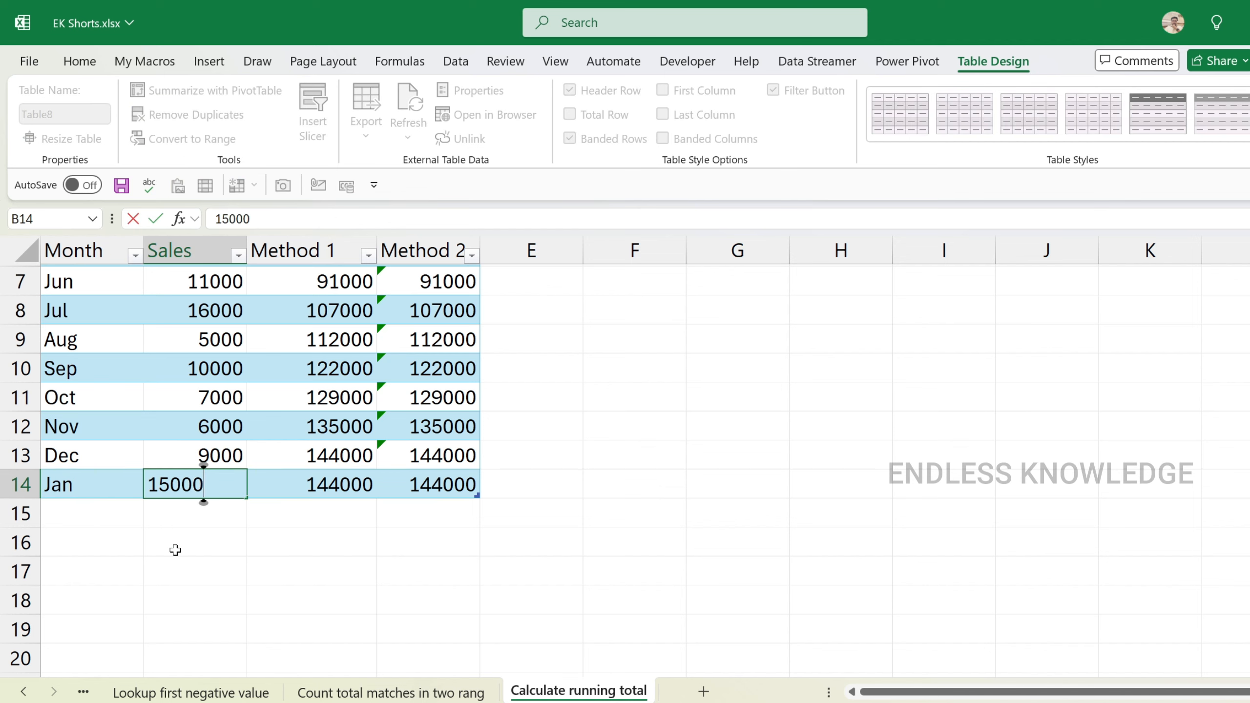
pyautogui.press('Tab')
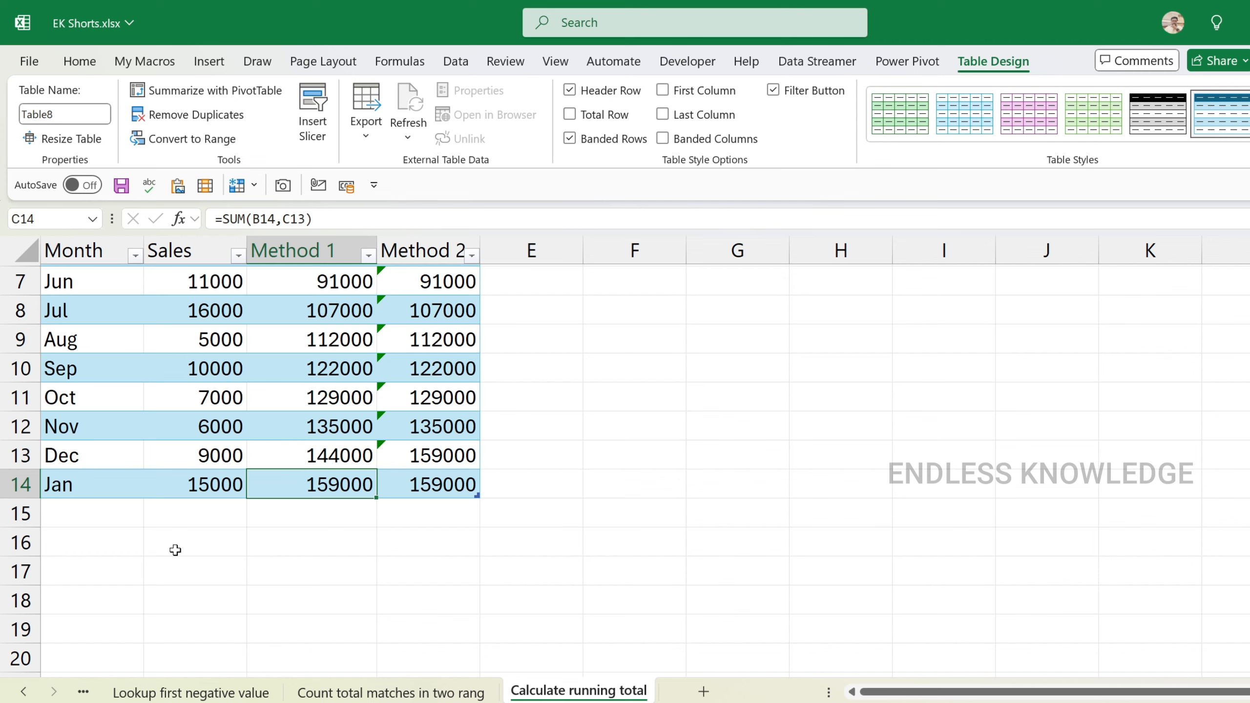
# Step: Fill the Method 2 formula from D13 down to D14
pyautogui.click(414, 451)
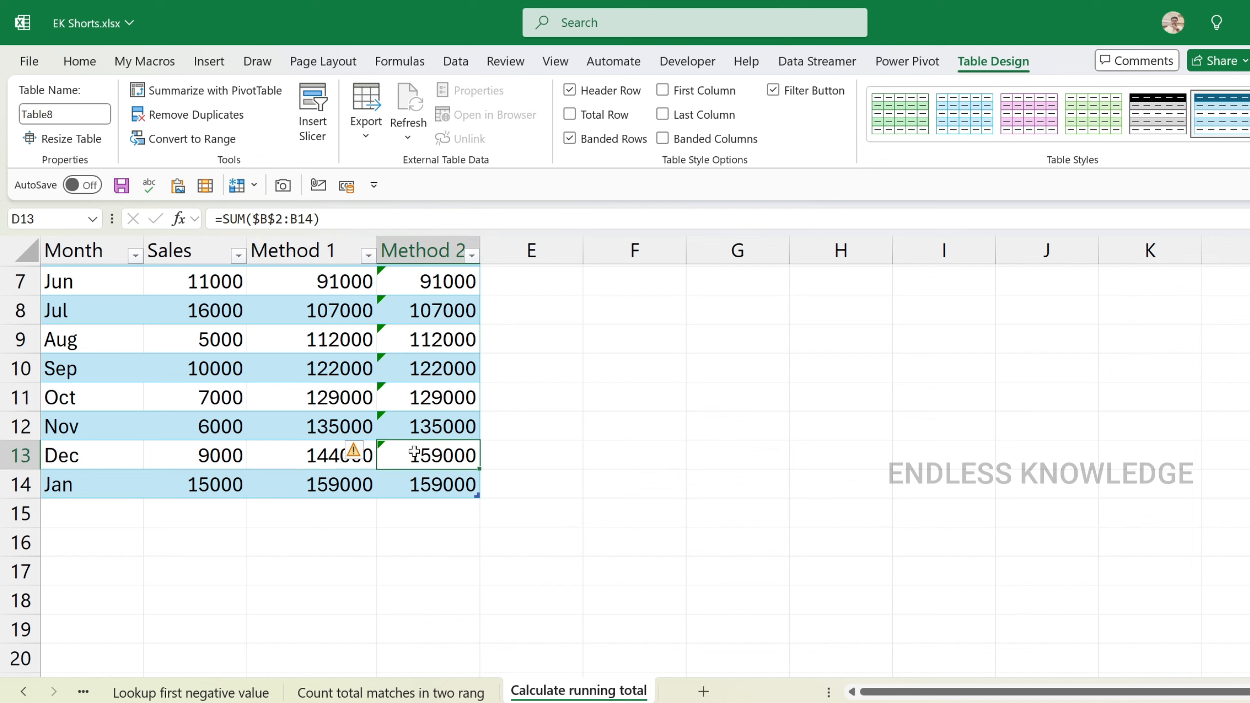
pyautogui.moveTo(479, 468); pyautogui.dragTo(474, 495)
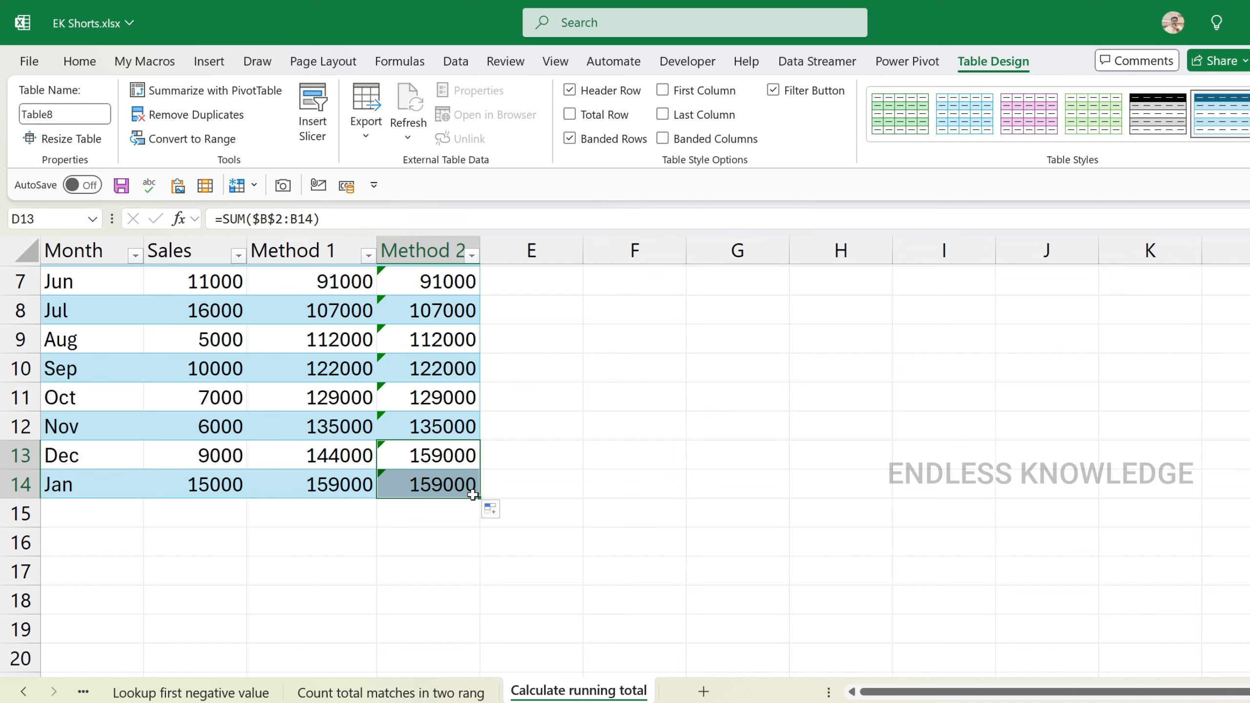
# Step: Rename the sales table as RT
pyautogui.scroll(2, 411, 458)
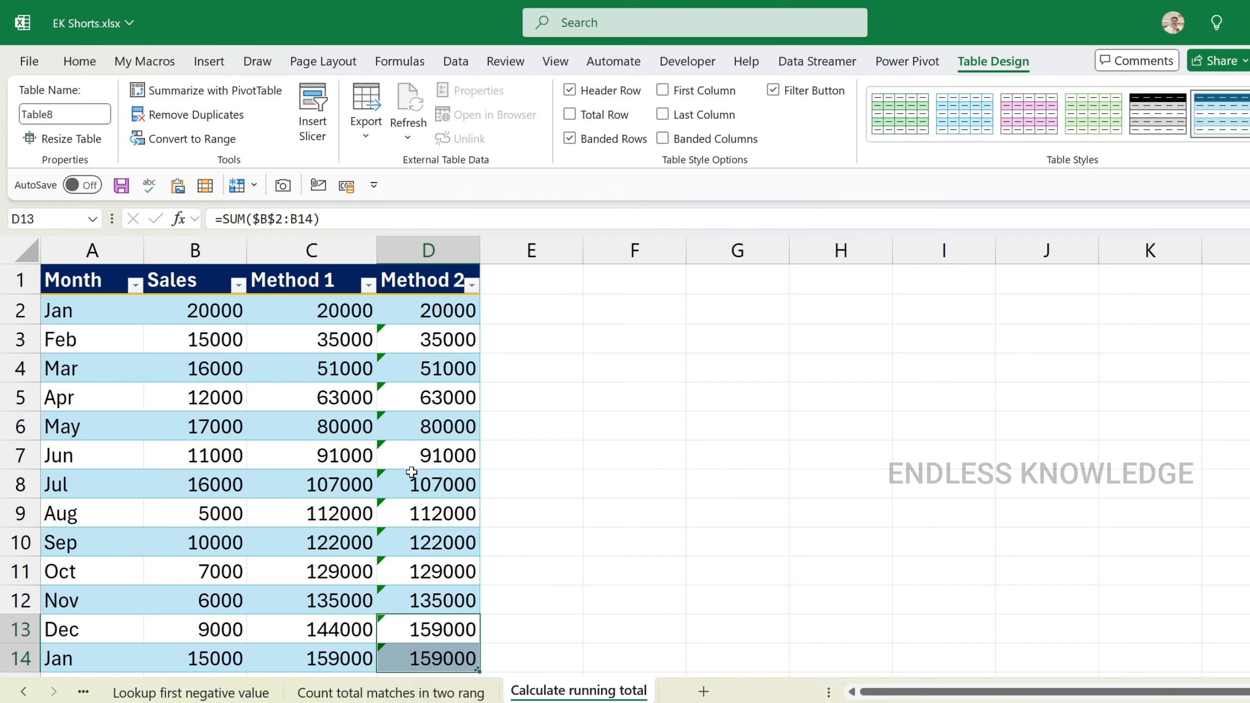
pyautogui.click(412, 476)
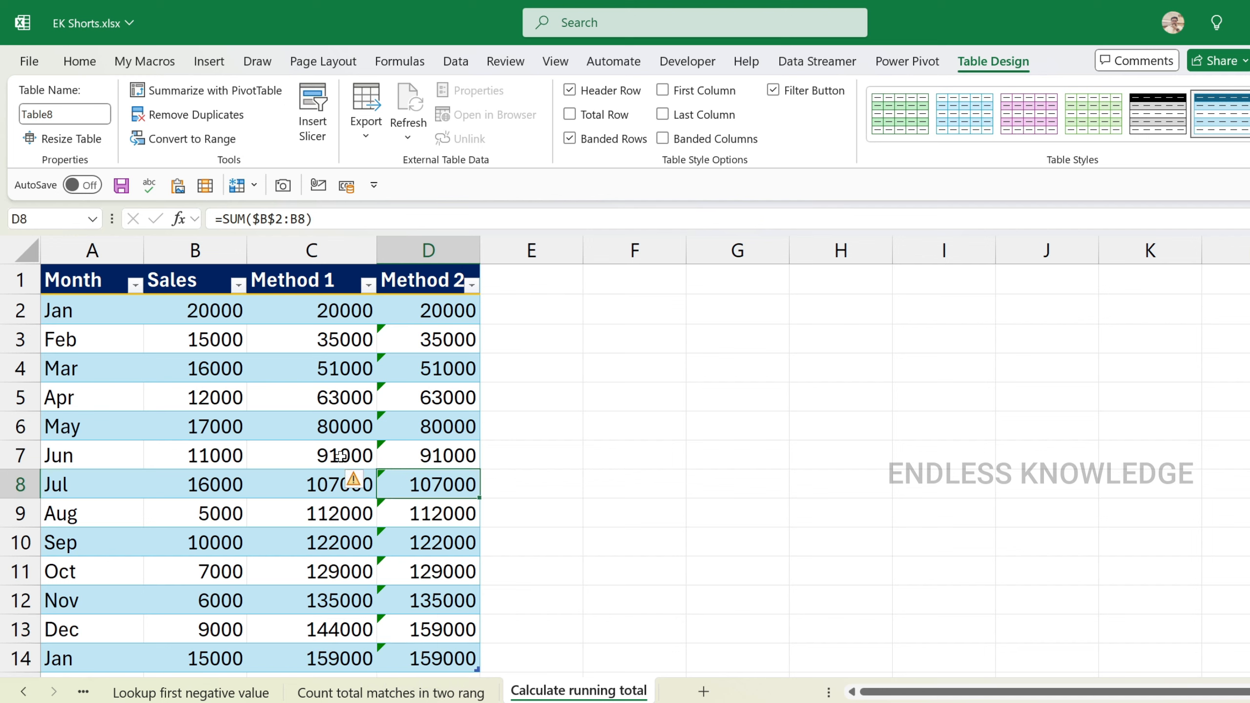
pyautogui.click(320, 447)
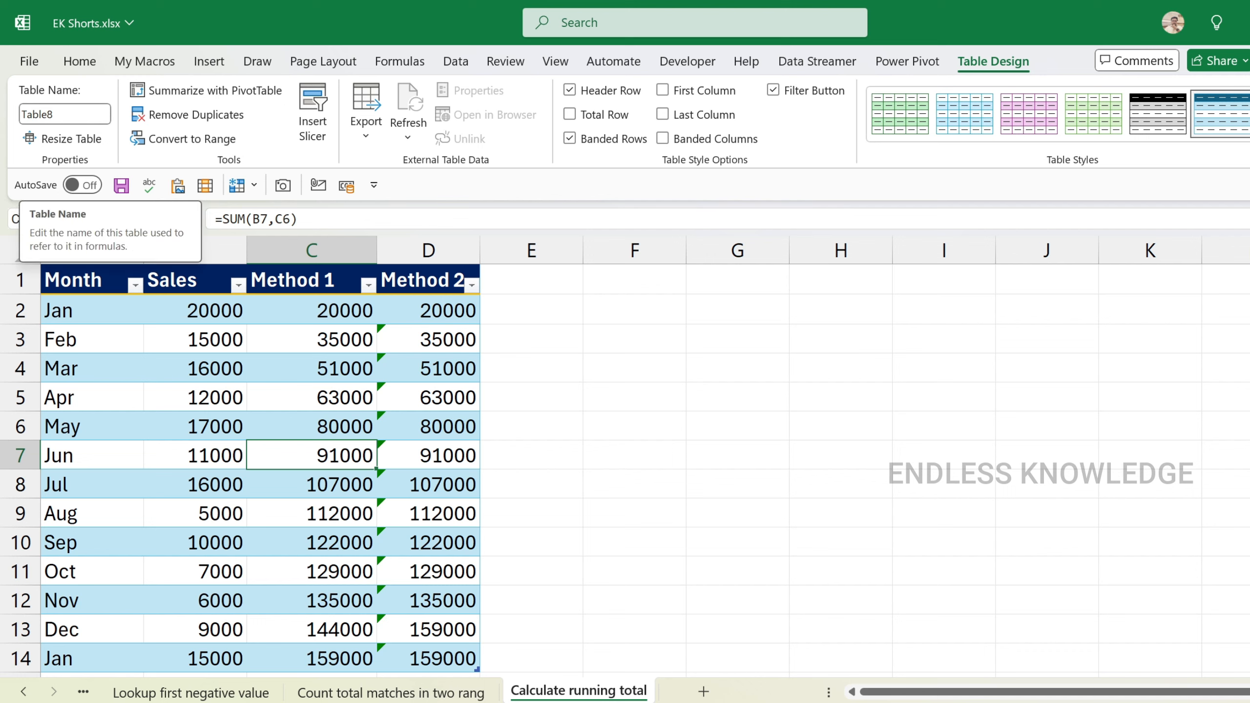
pyautogui.click(65, 114)
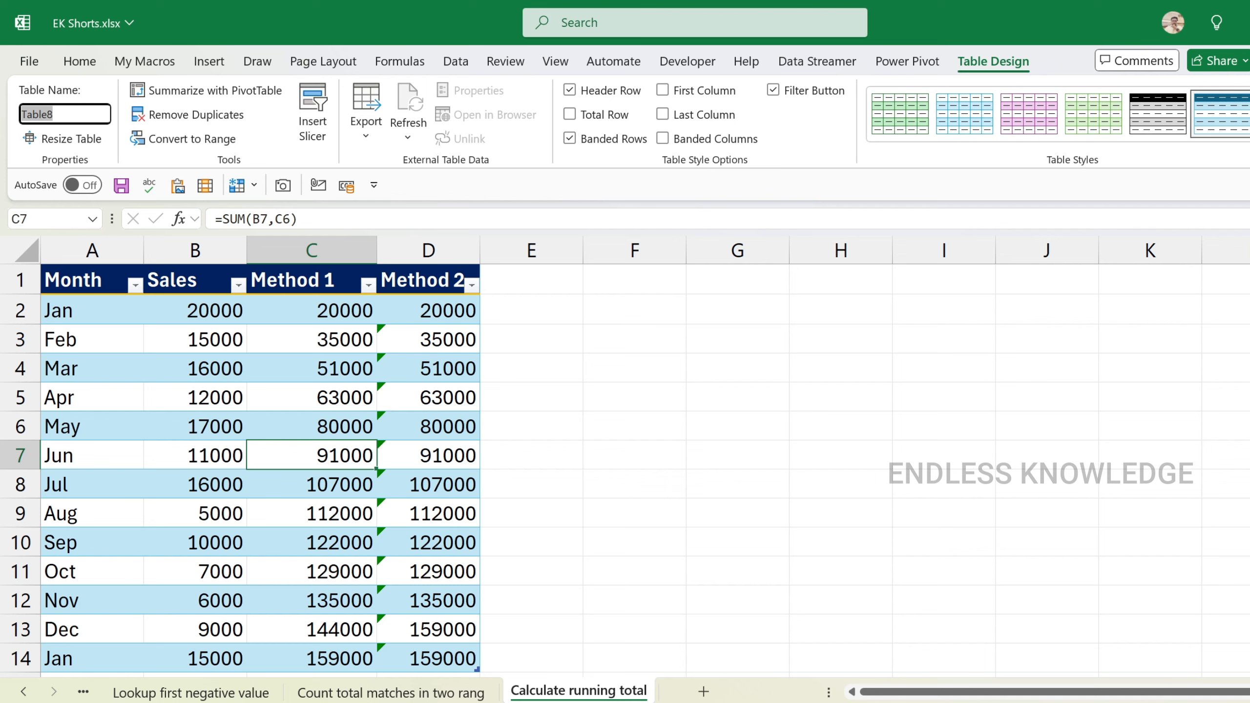
pyautogui.write('RT')
pyautogui.press('Return')
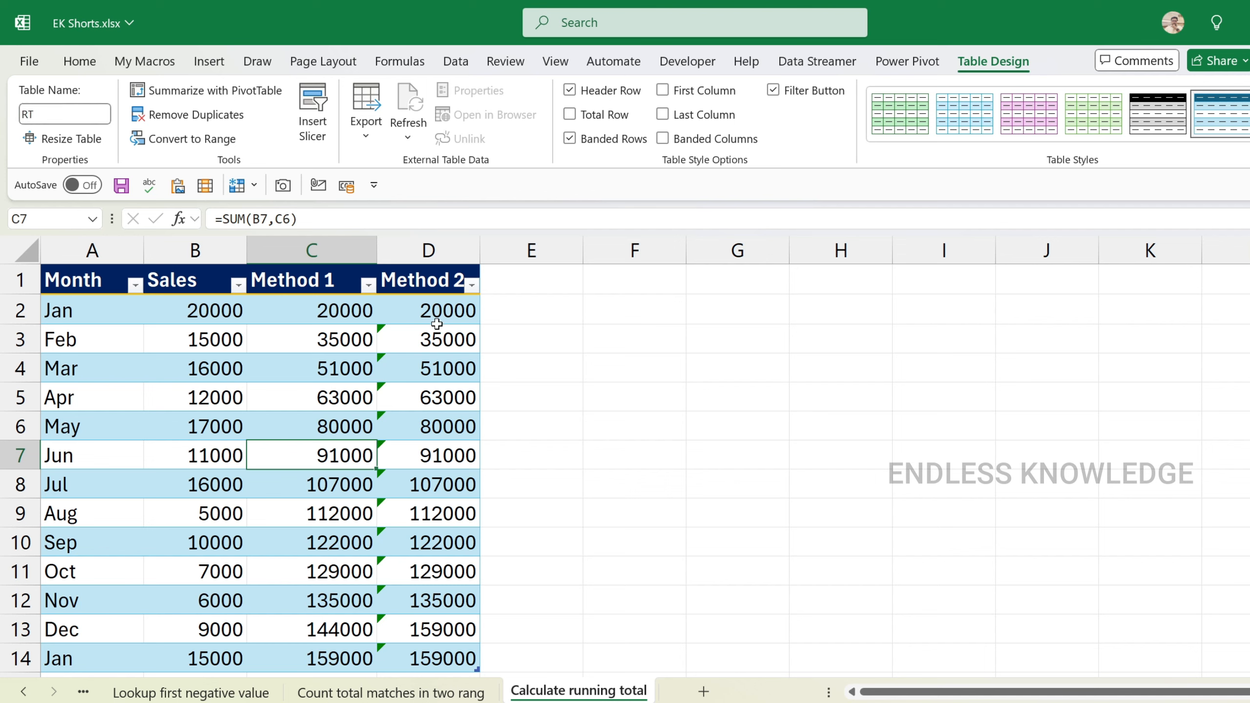
# Step: Enter =RT in cell F2 to return the whole table, and undo the entry
pyautogui.click(623, 316)
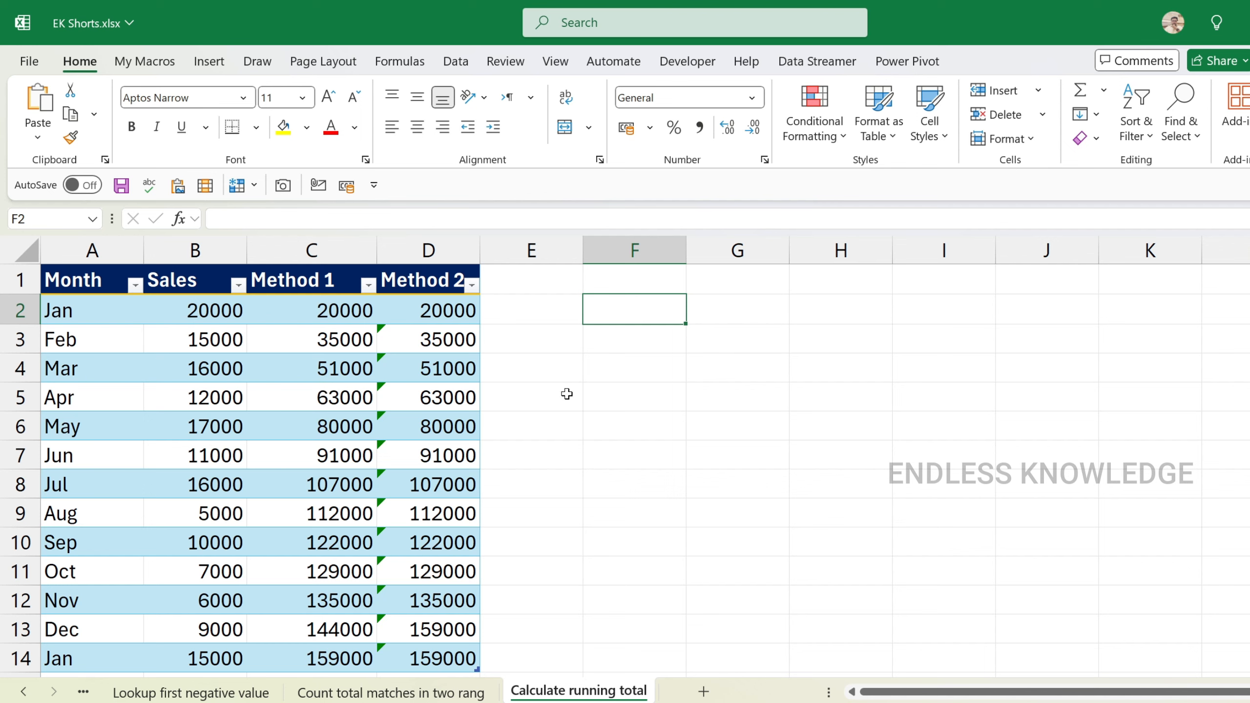
pyautogui.write('=rt')
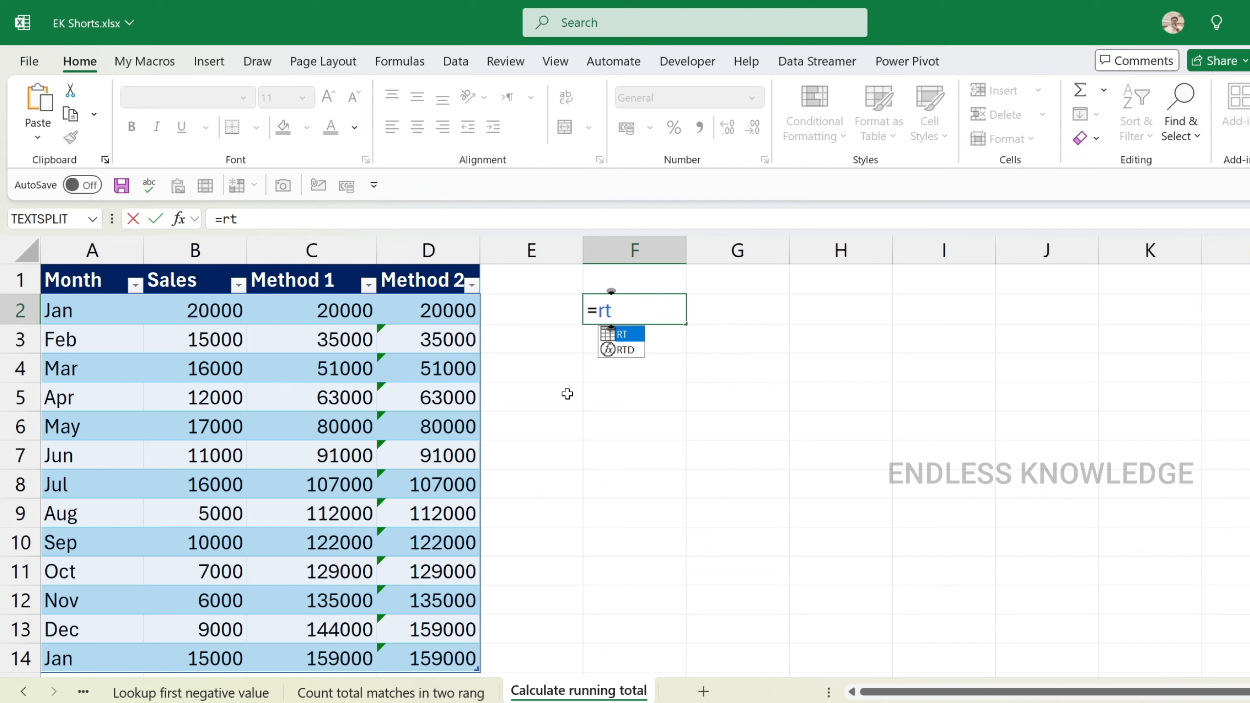
pyautogui.press('Tab')
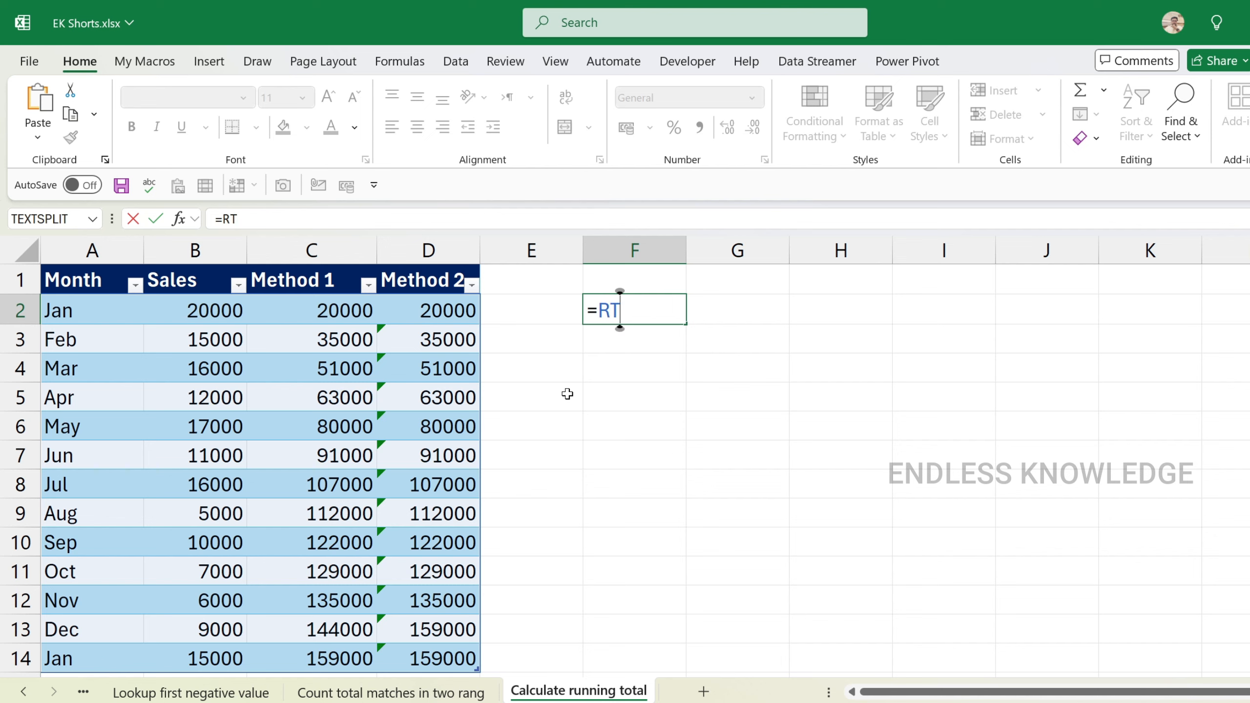
pyautogui.press('Return')
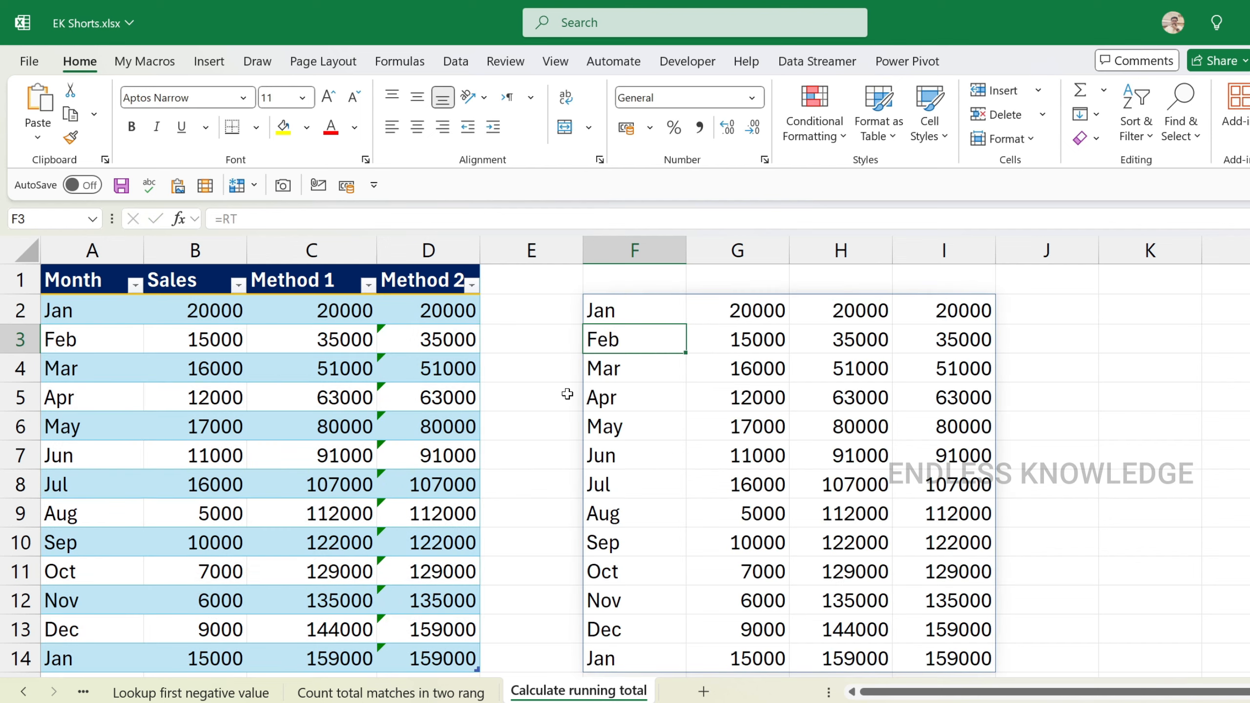
pyautogui.hotkey('ctrl', 'z')
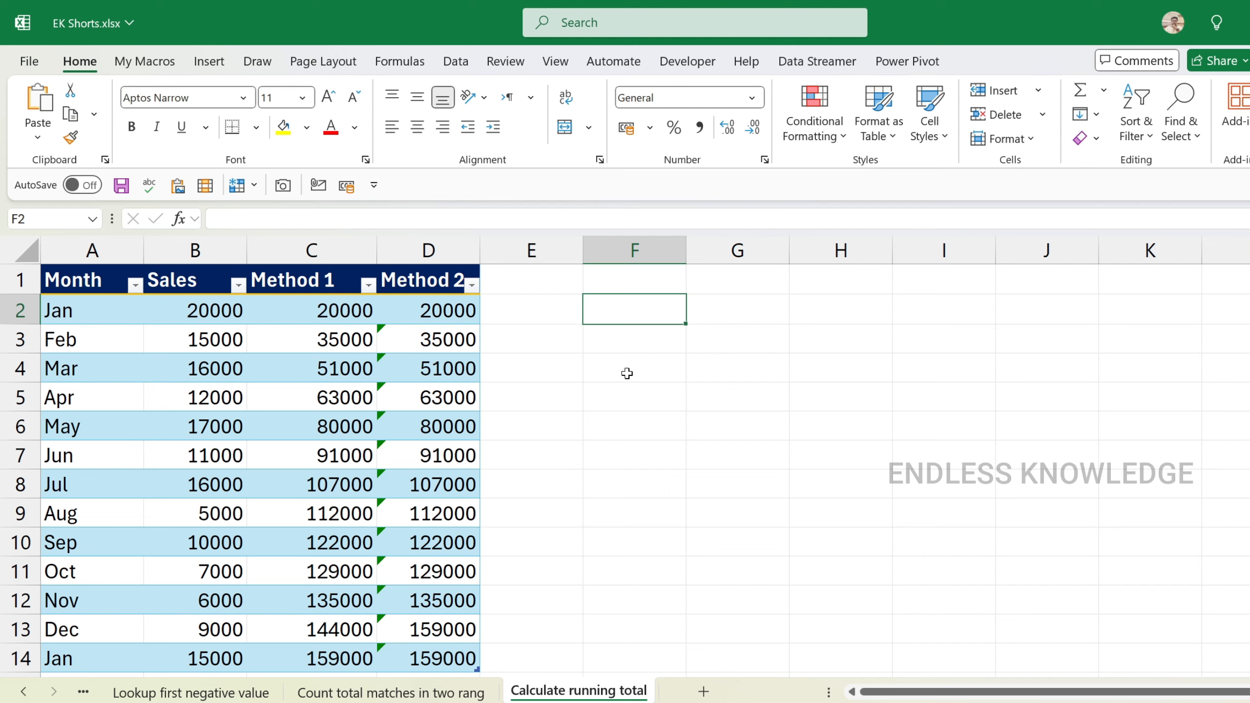
# Step: Look up the August running total in cell F2 with =VLOOKUP("aug",RT,3,FALSE) and check the entered formula
pyautogui.write('=vlo')
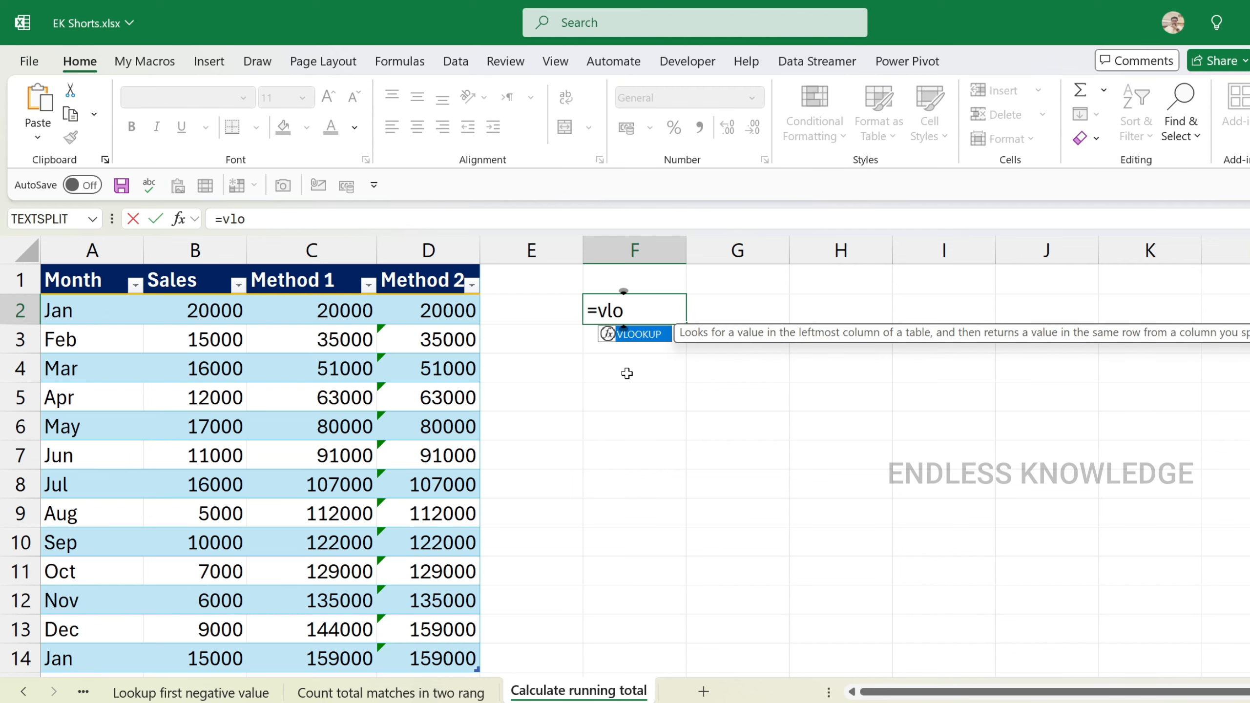
pyautogui.press('Tab')
pyautogui.write('"')
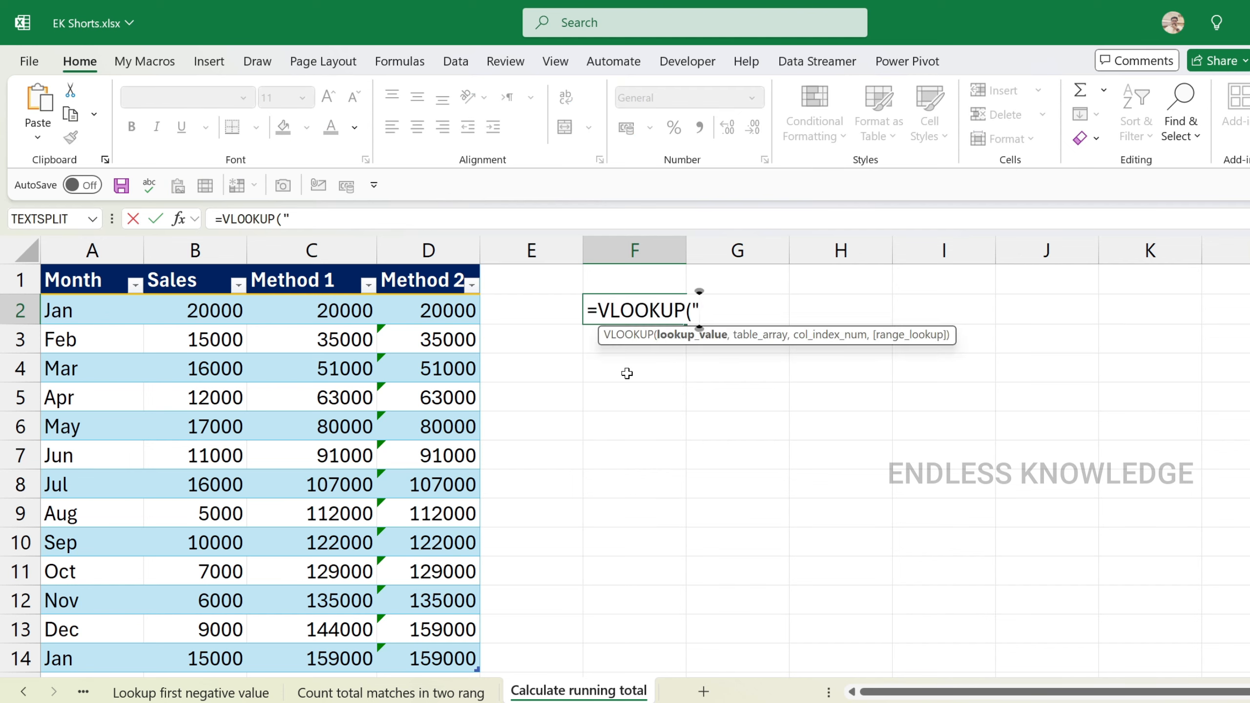
pyautogui.write('aug",')
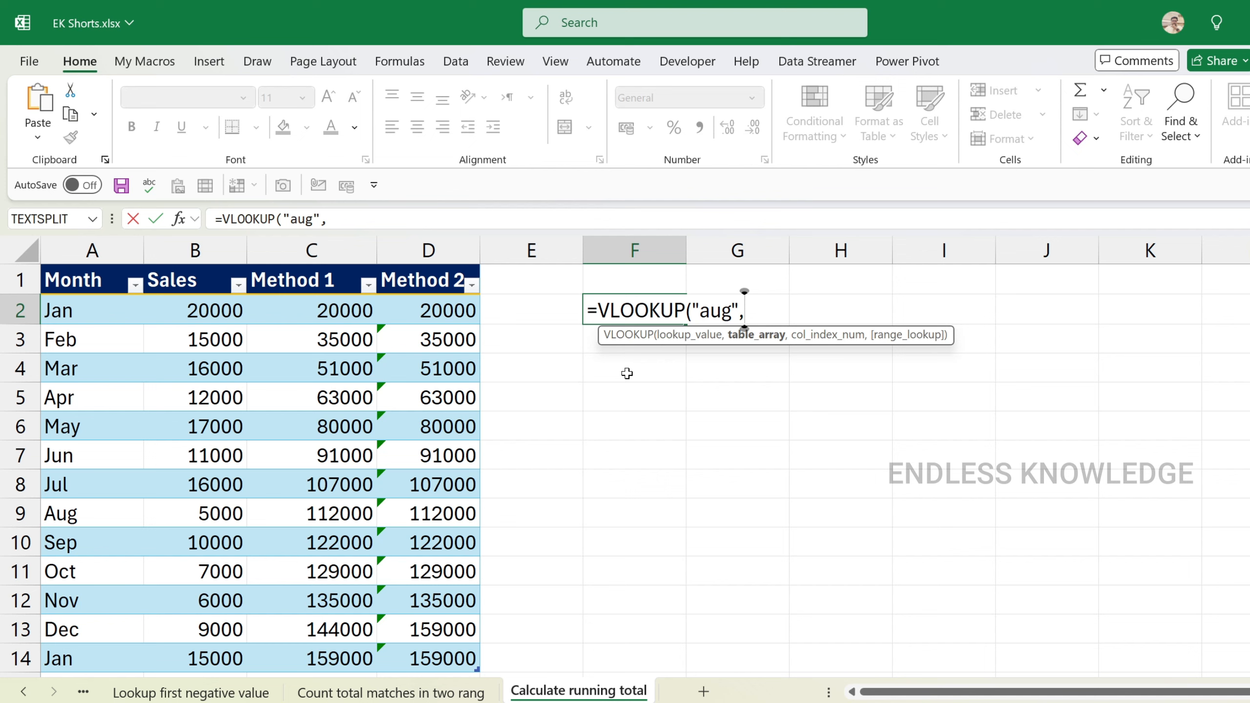
pyautogui.write('rt')
pyautogui.press('Tab')
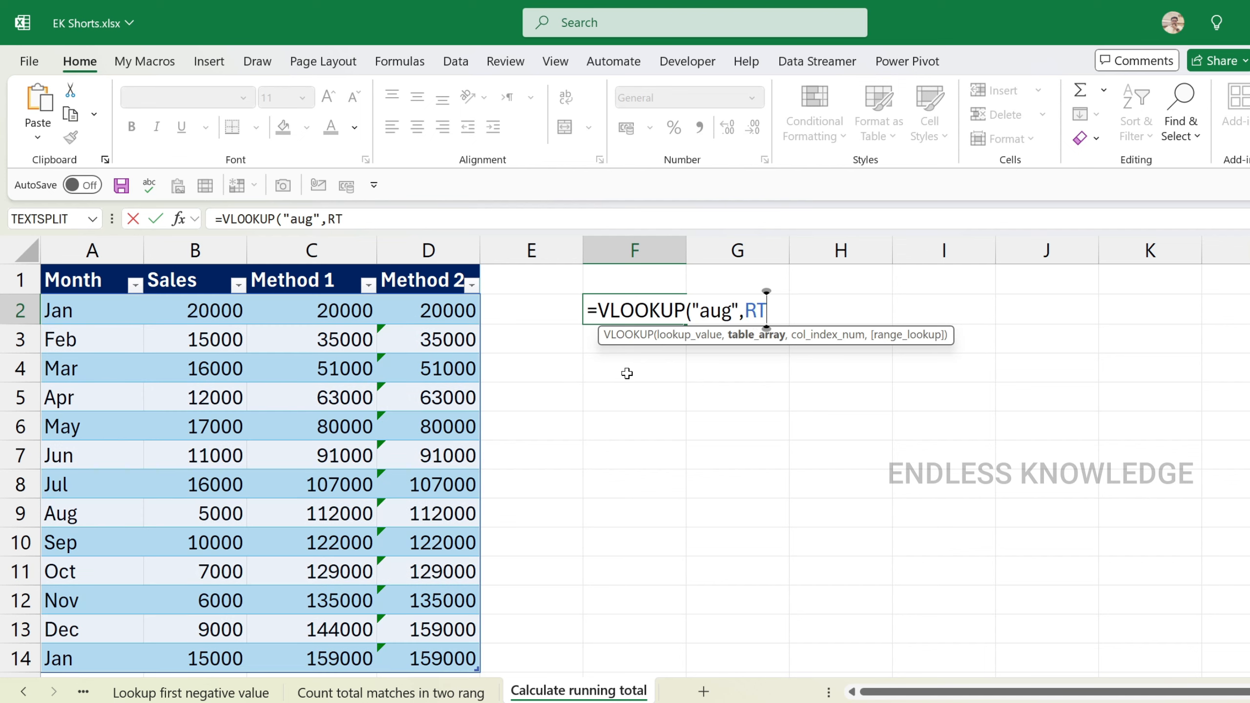
pyautogui.write(',')
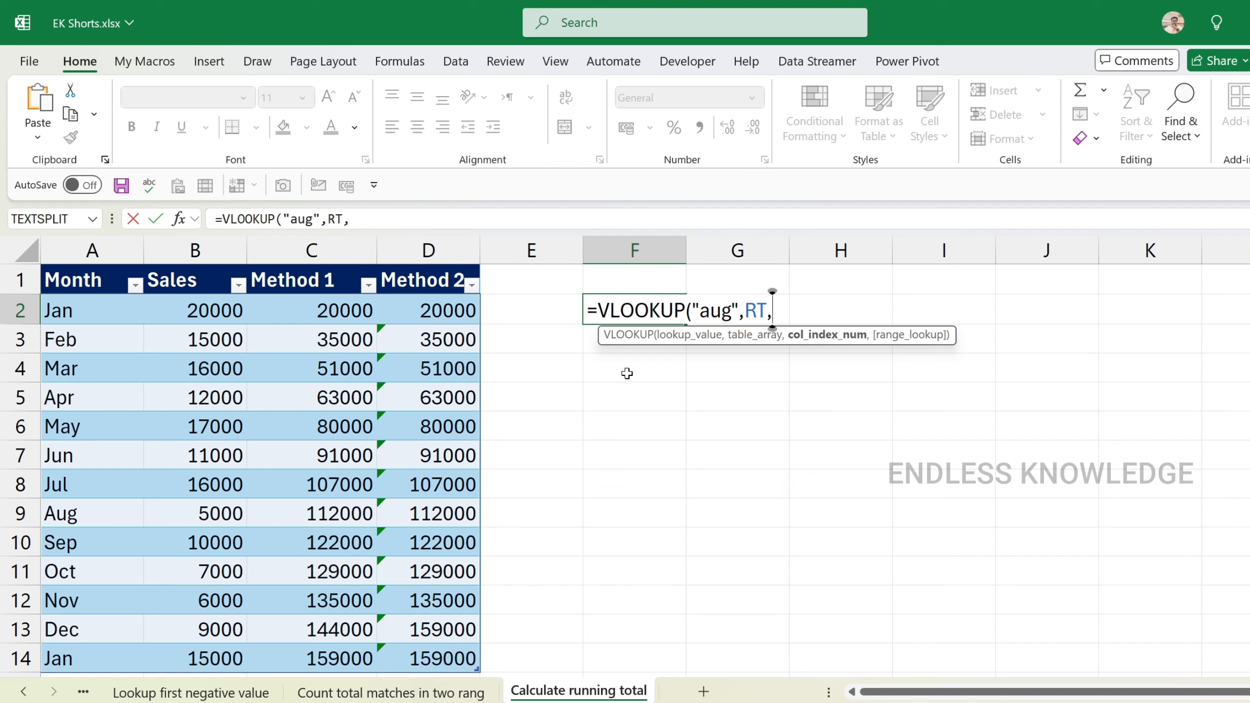
pyautogui.write('3,')
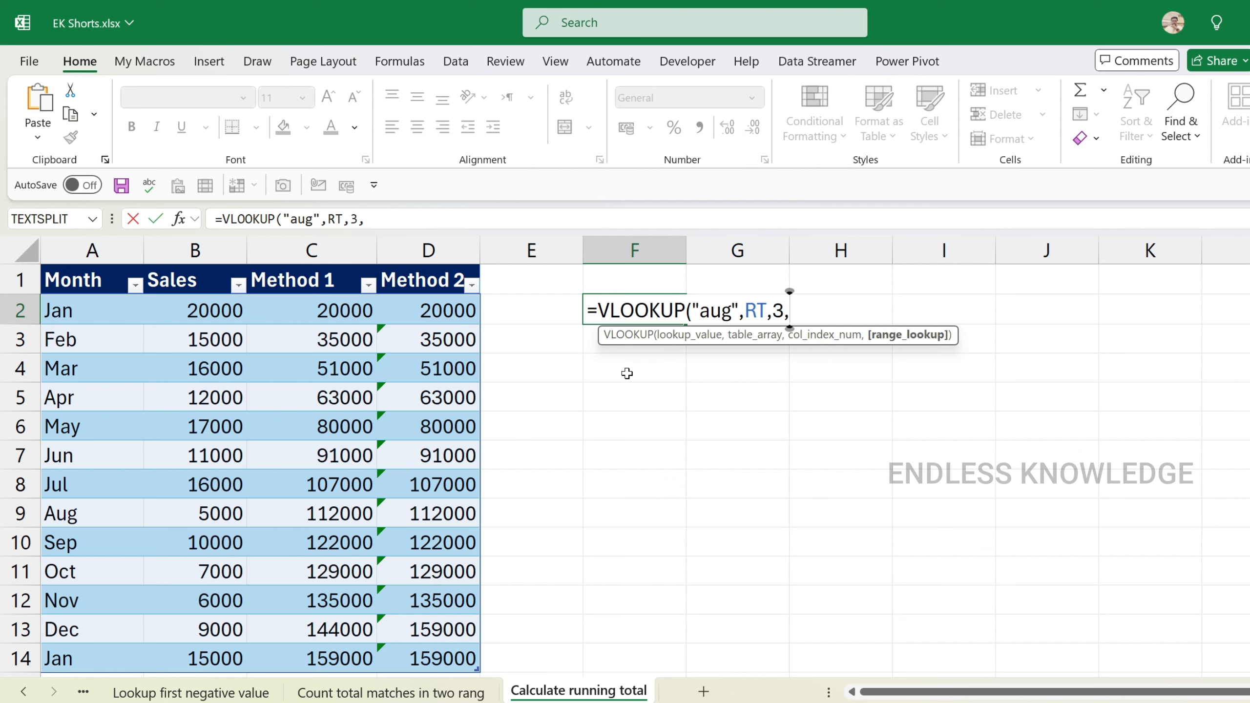
pyautogui.press('Down')
pyautogui.press('Tab')
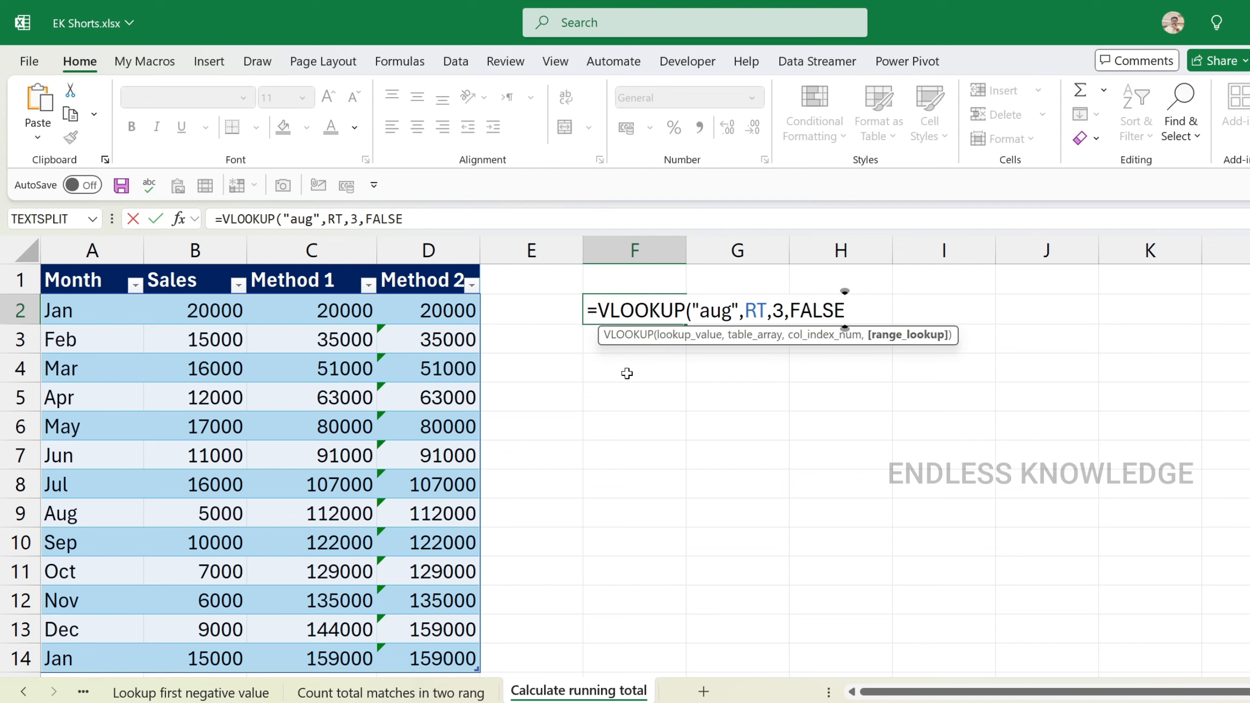
pyautogui.press('Return')
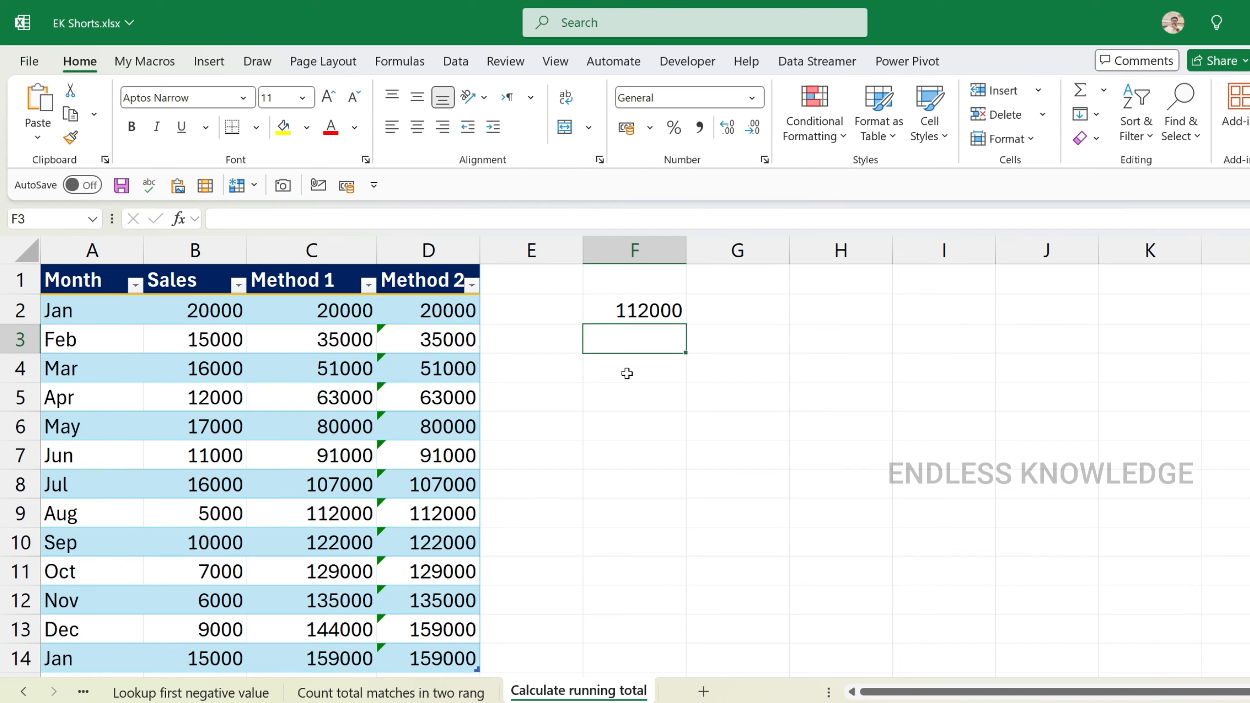
pyautogui.click(643, 314)
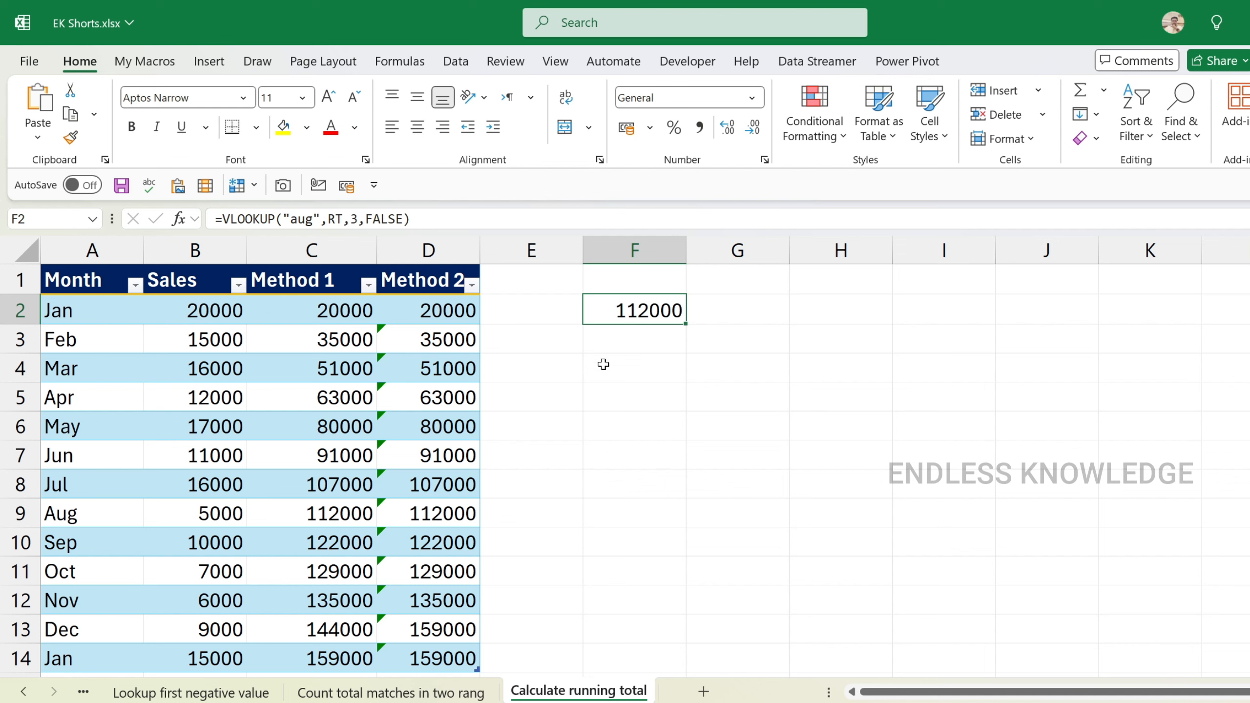
# Step: Insert a blank column before column F and delete it again
pyautogui.rightClick(613, 253)
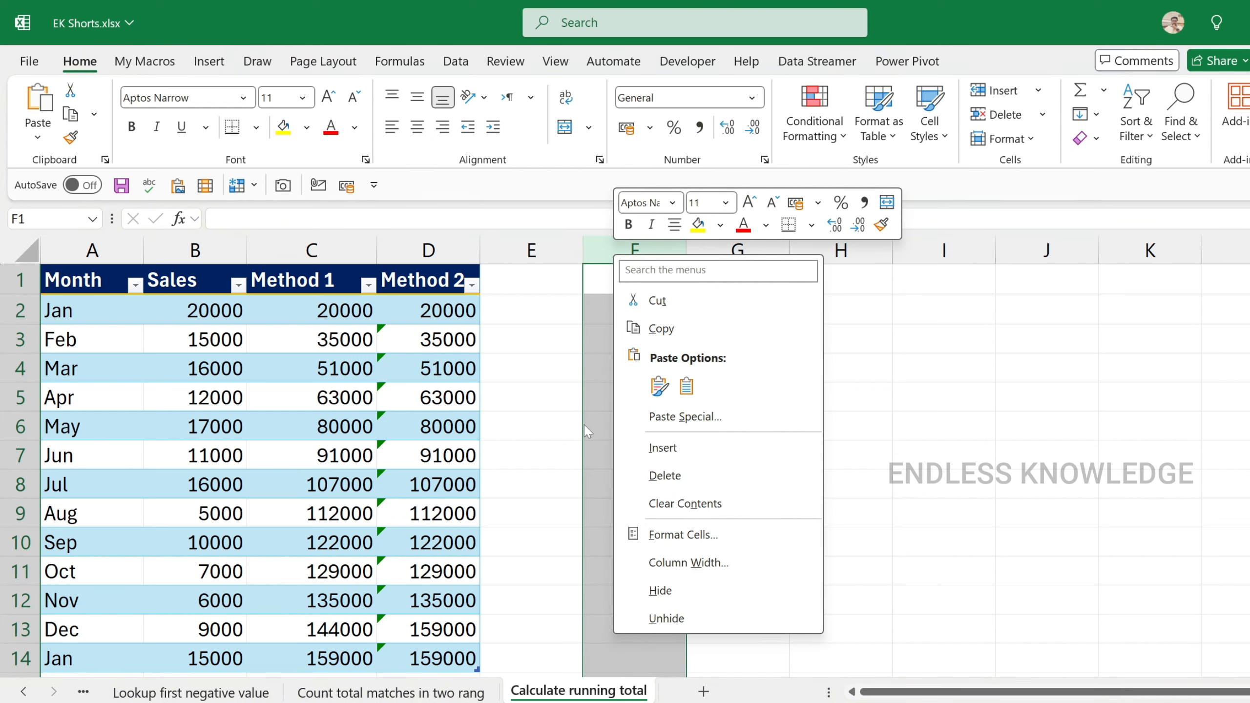
pyautogui.press('Escape')
pyautogui.click(618, 245)
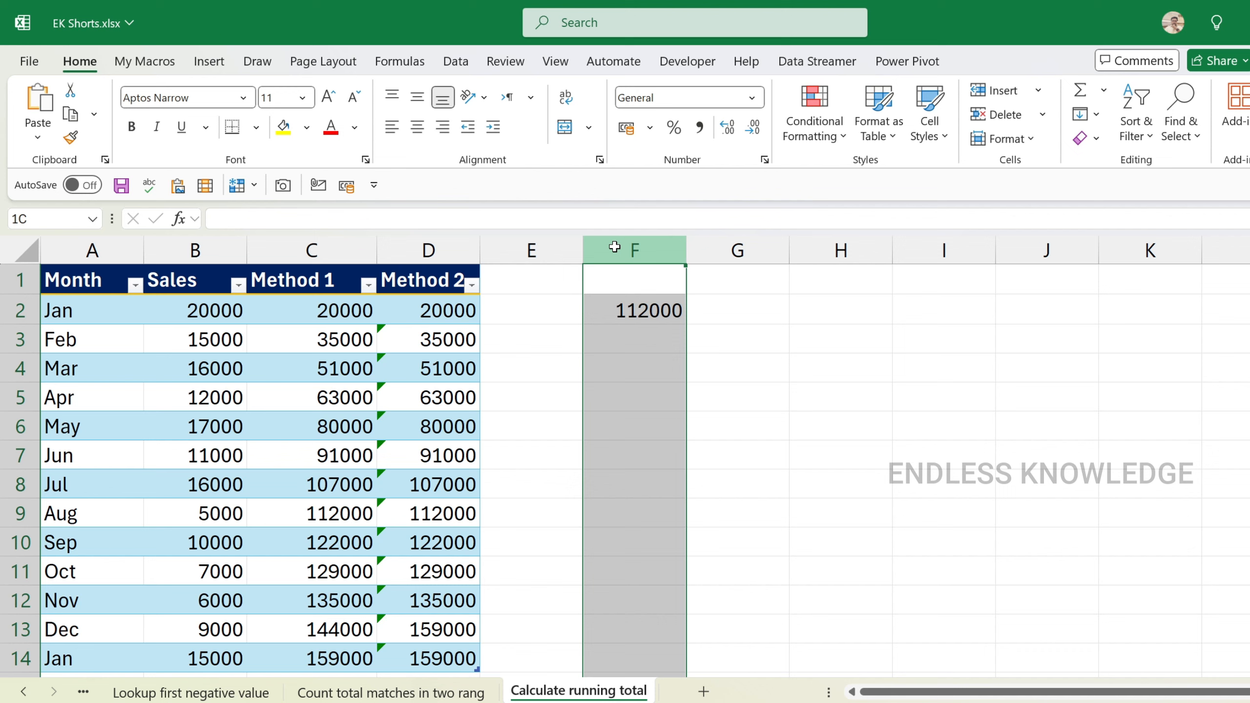
pyautogui.hotkey('ctrl', '+')
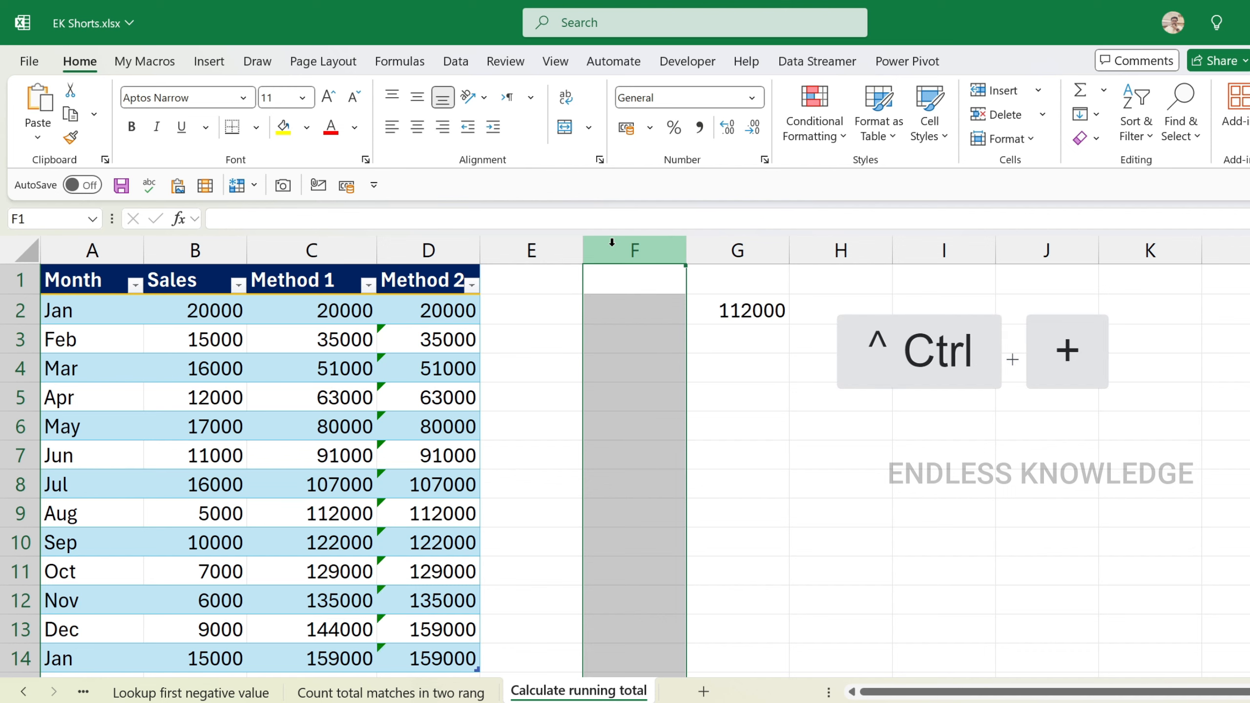
pyautogui.hotkey('ctrl', '-')
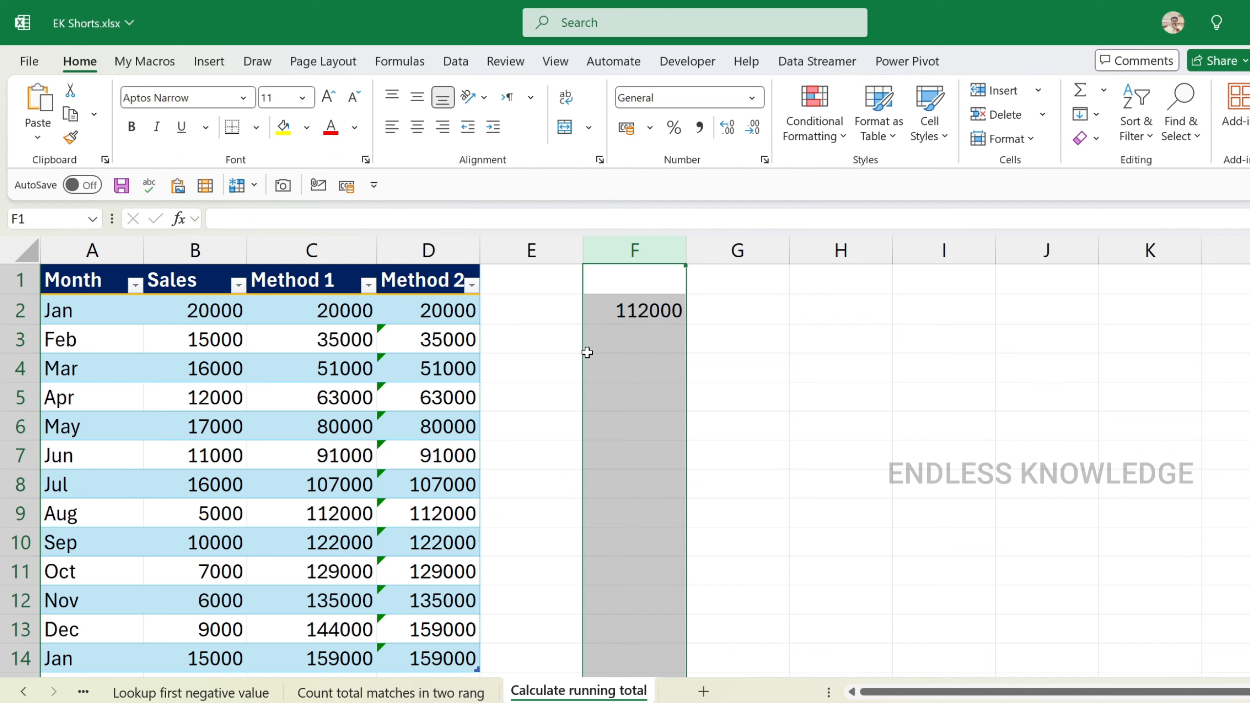
# Step: Insert a blank row above row 2 and delete it again
pyautogui.click(552, 249)
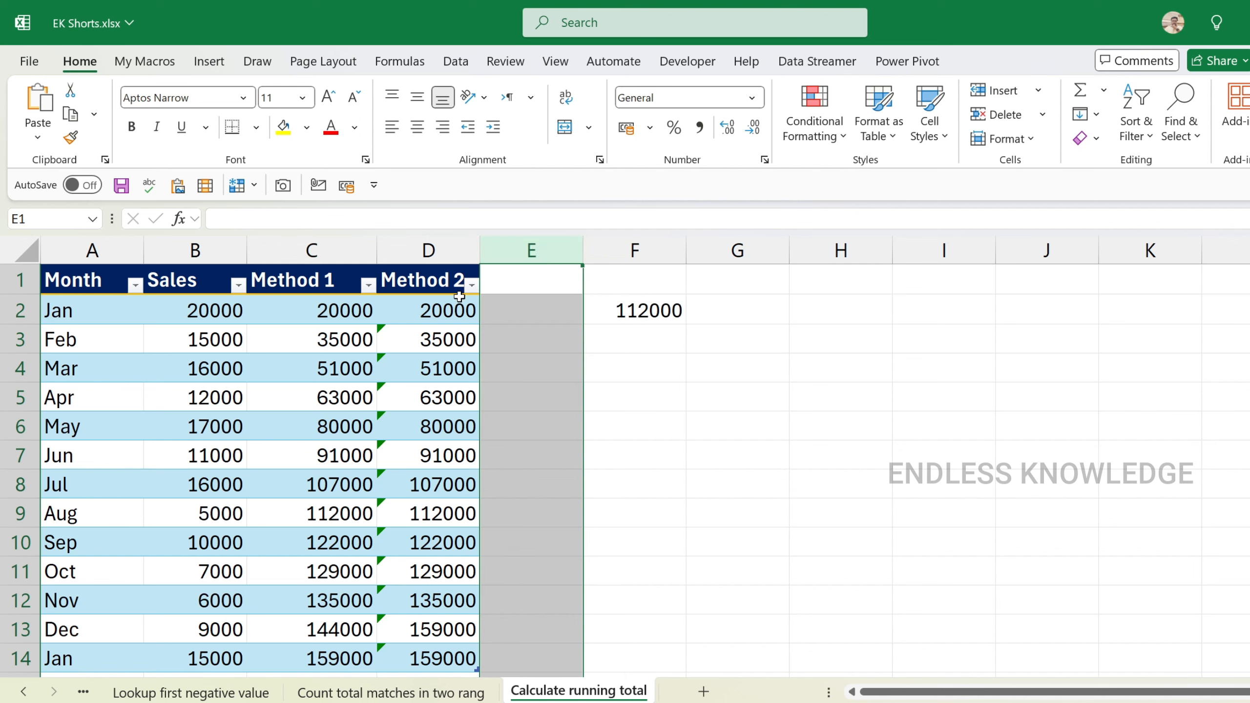
pyautogui.click(15, 310)
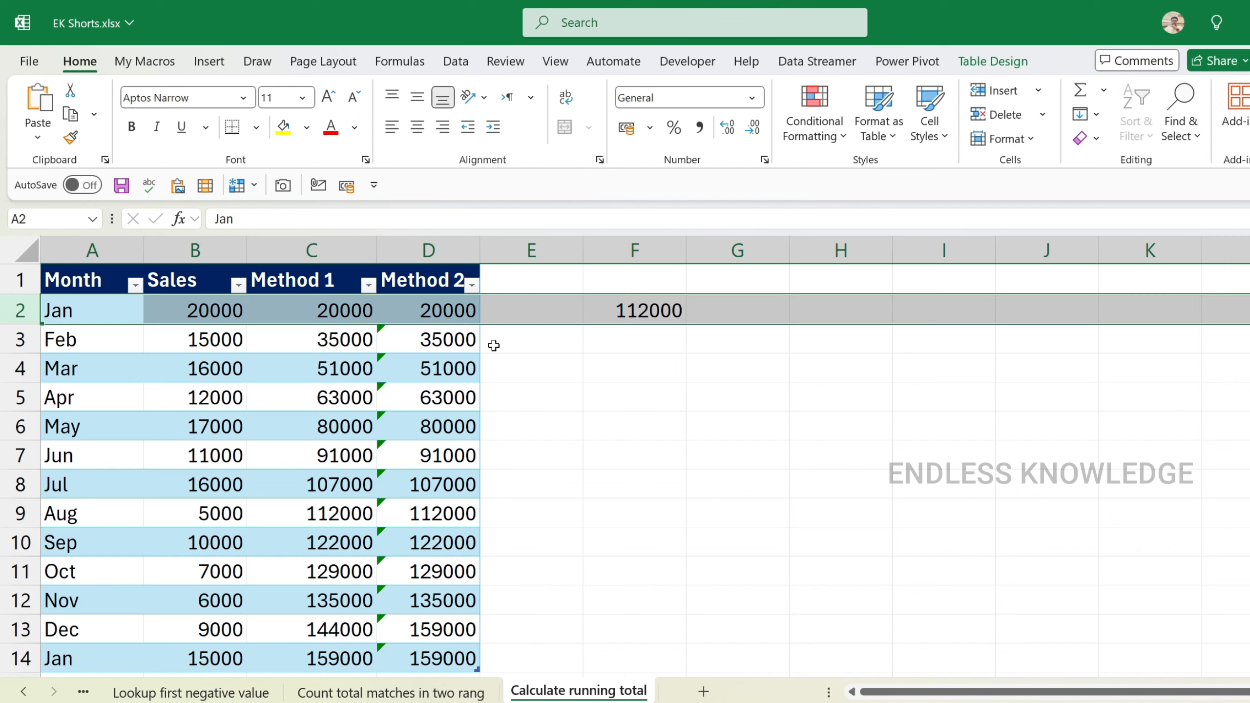
pyautogui.hotkey('ctrl', '+')
pyautogui.hotkey('ctrl', '-')
# Step: Open the Insert options for the single cell E4 and cancel them
pyautogui.click(524, 377)
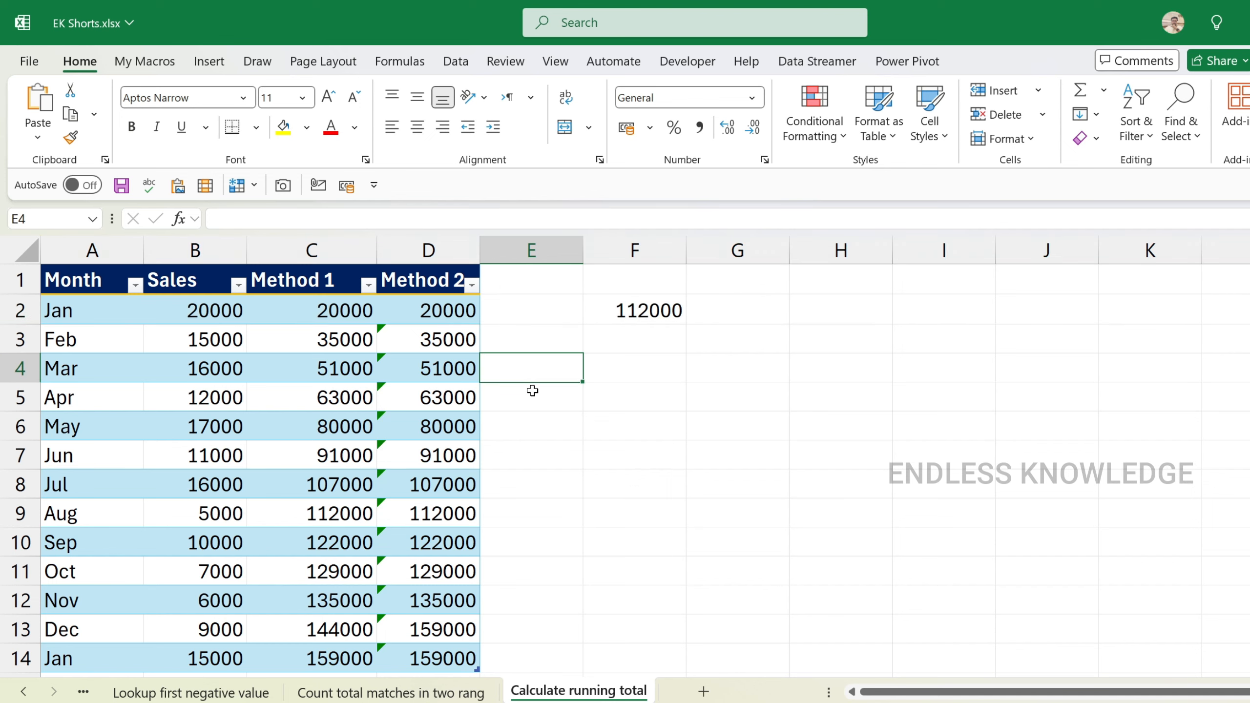
pyautogui.hotkey('ctrl', '+')
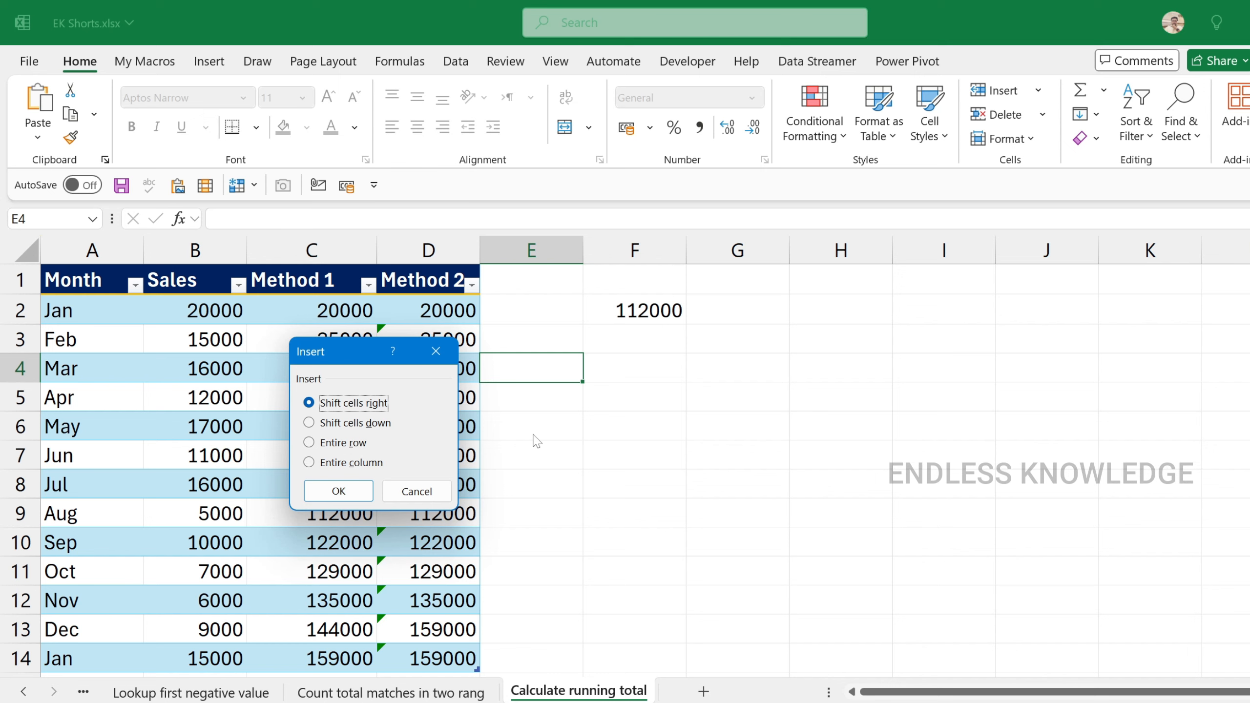
pyautogui.click(417, 491)
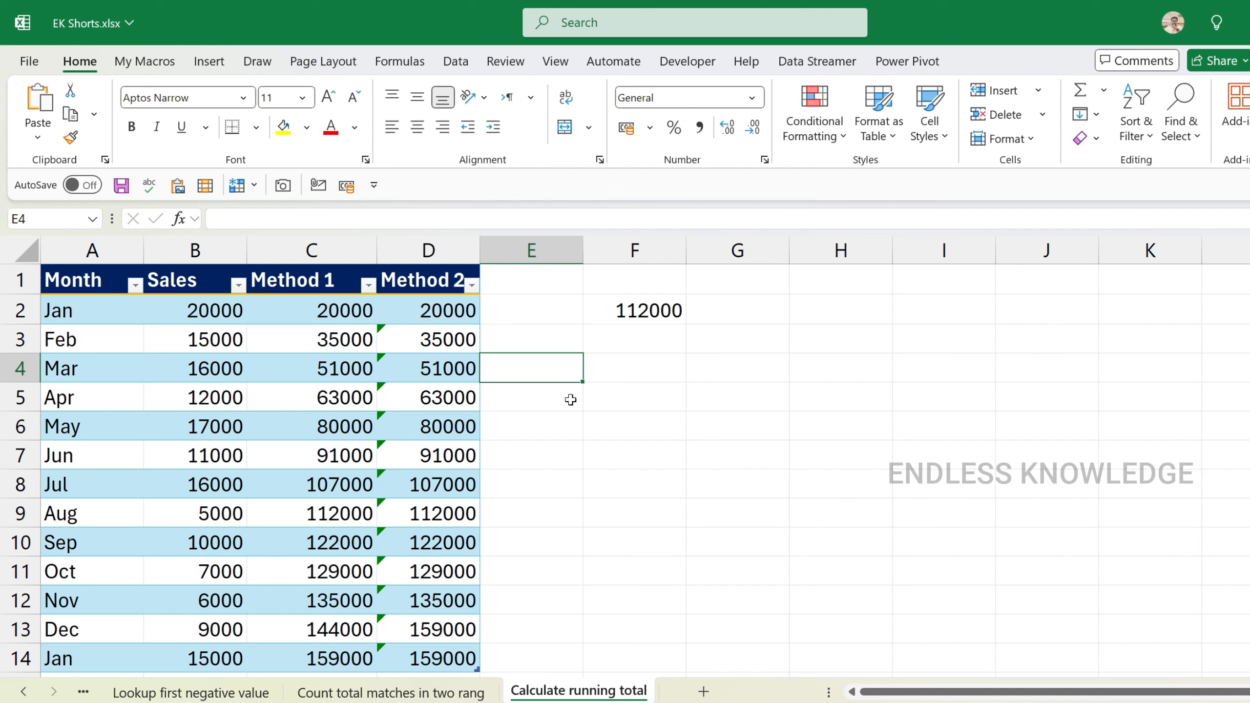
# Step: Extend the selection from cell E4 to the entire row 4, and return to the single cell
pyautogui.press('Right')
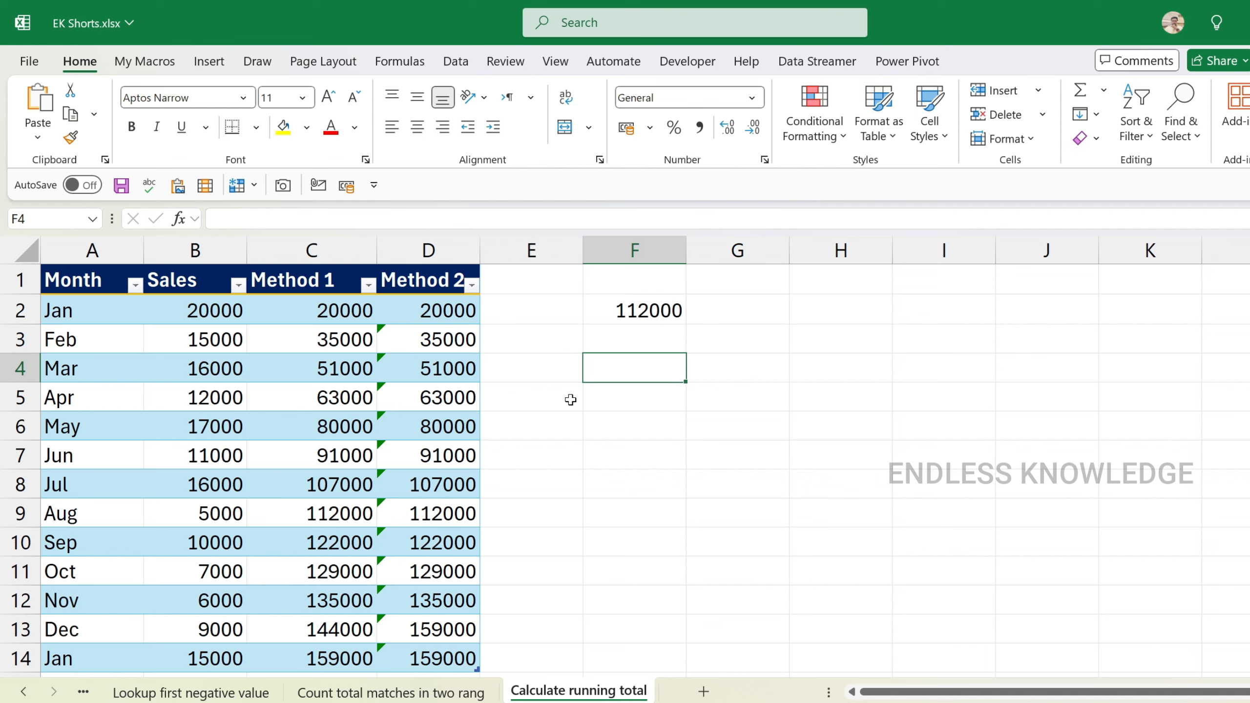
pyautogui.press('Left')
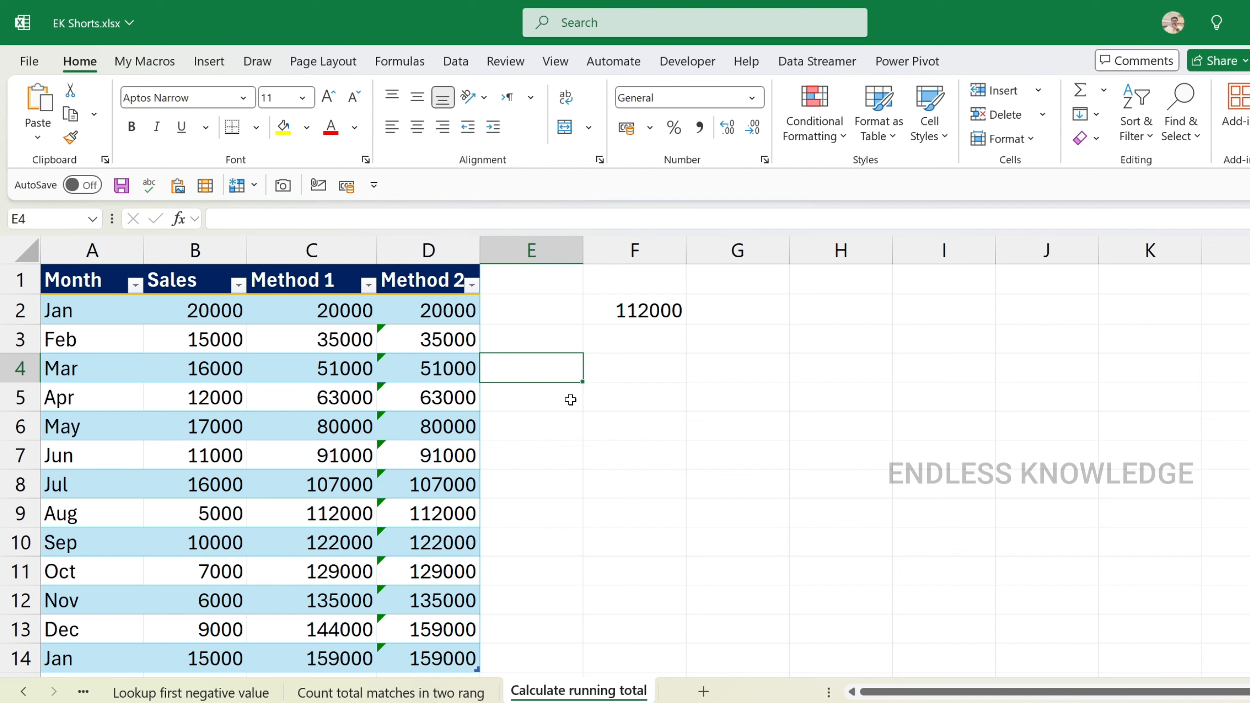
pyautogui.hotkey('shift', 'space')
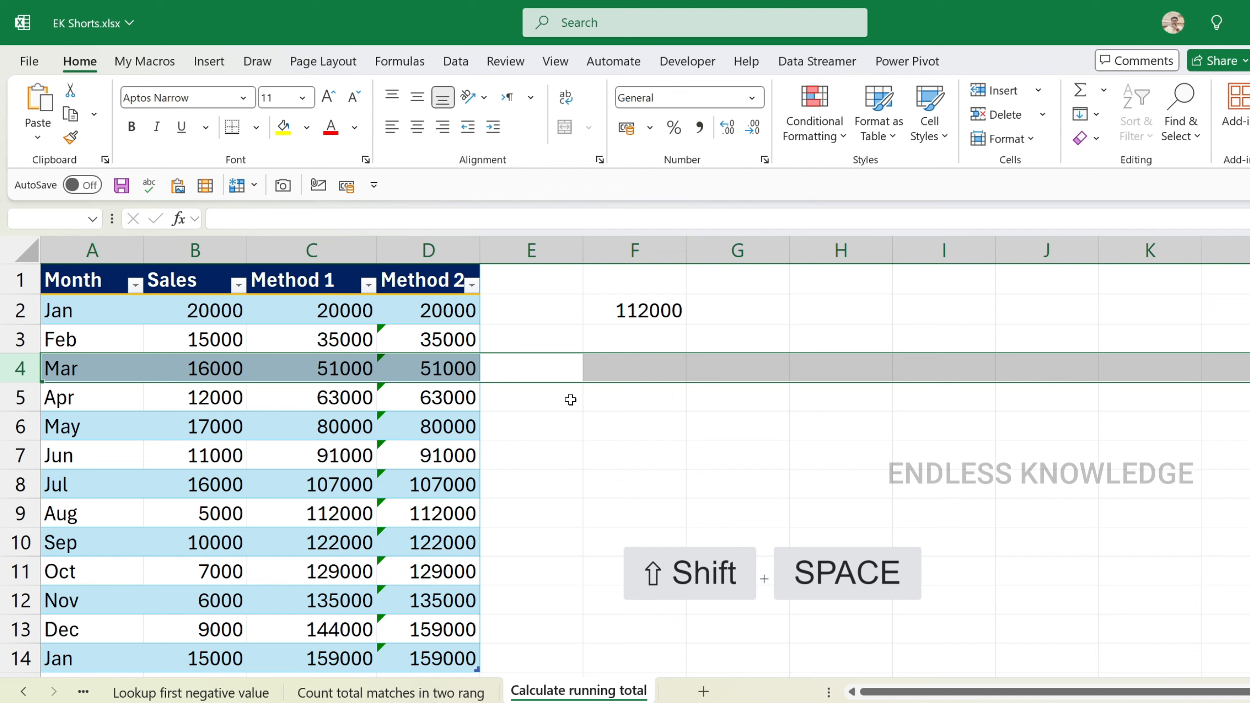
pyautogui.press('Right')
pyautogui.press('Left')
# Step: Extend the selection from cell E4 to the entire column E, and return to a single-cell selection
pyautogui.hotkey('ctrl', 'space')
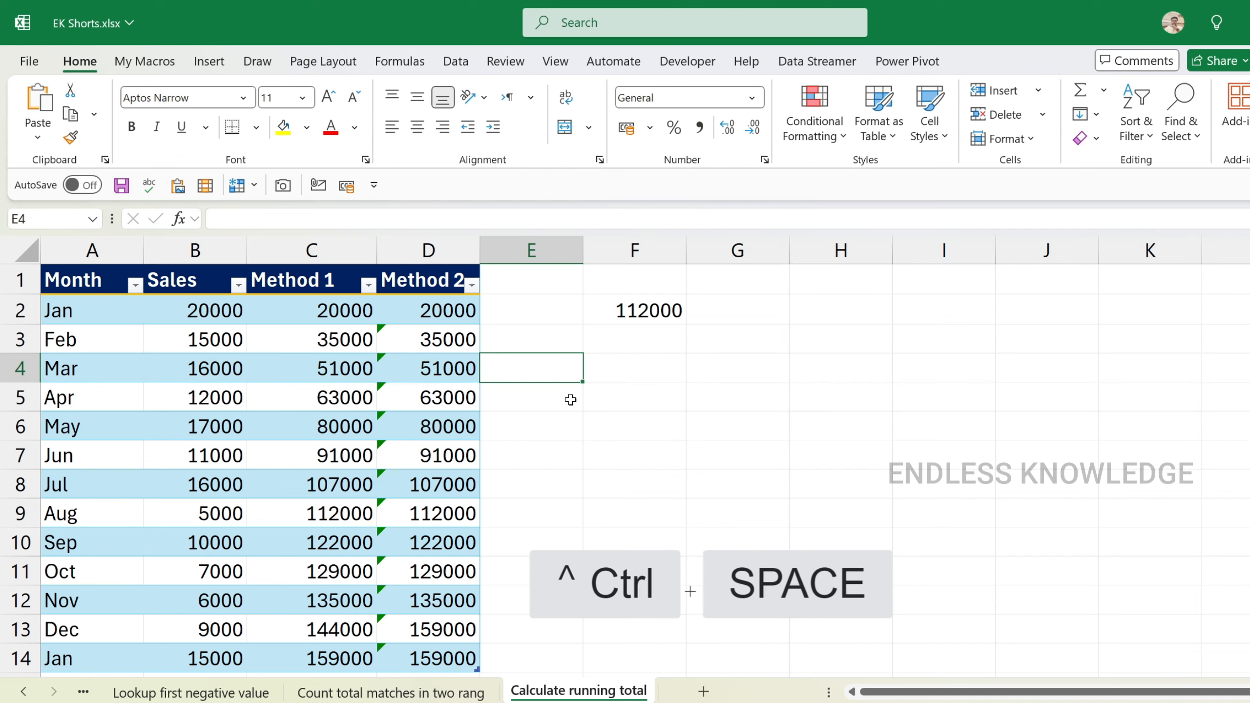
pyautogui.hotkey('ctrl', 'space')
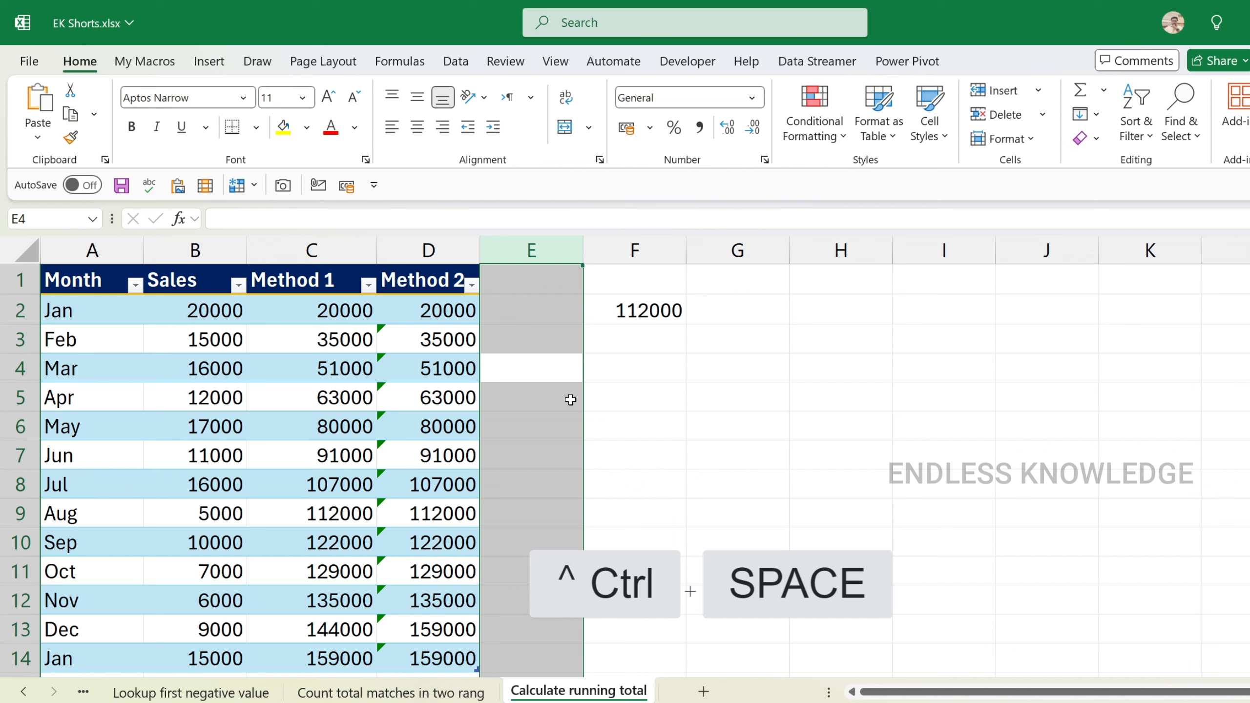
pyautogui.press('Right')
pyautogui.press('Left')
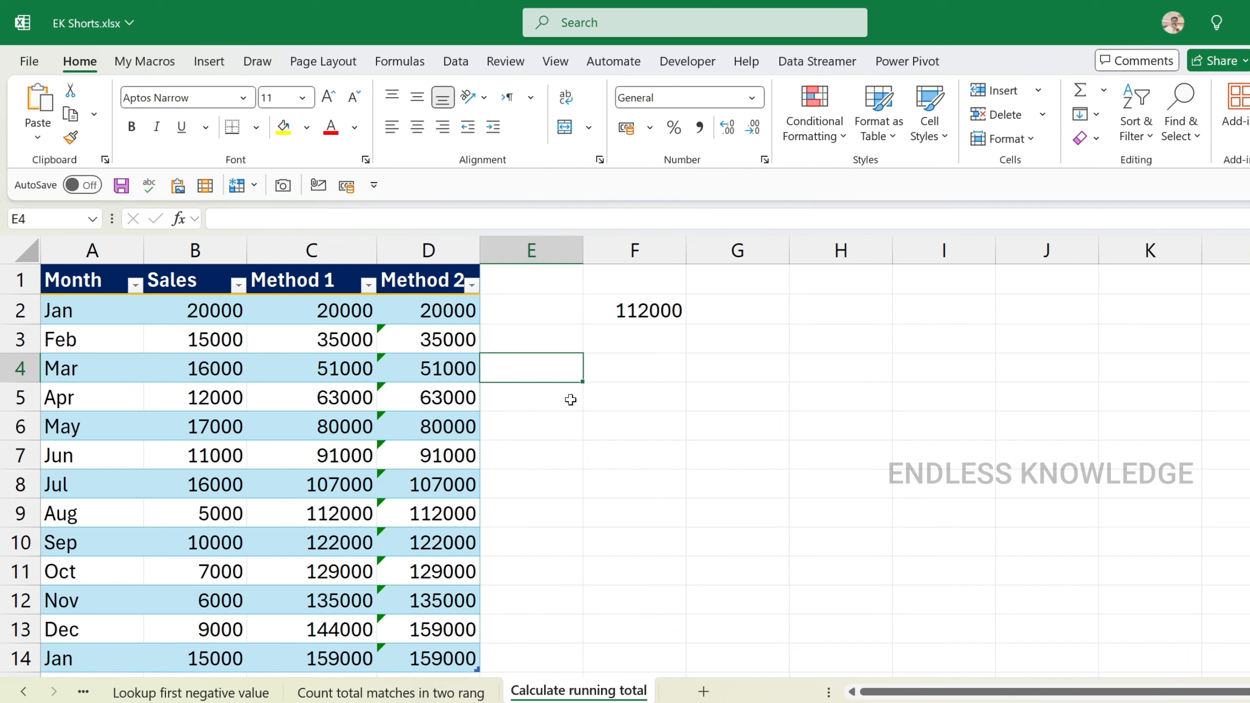
pyautogui.press('Right')
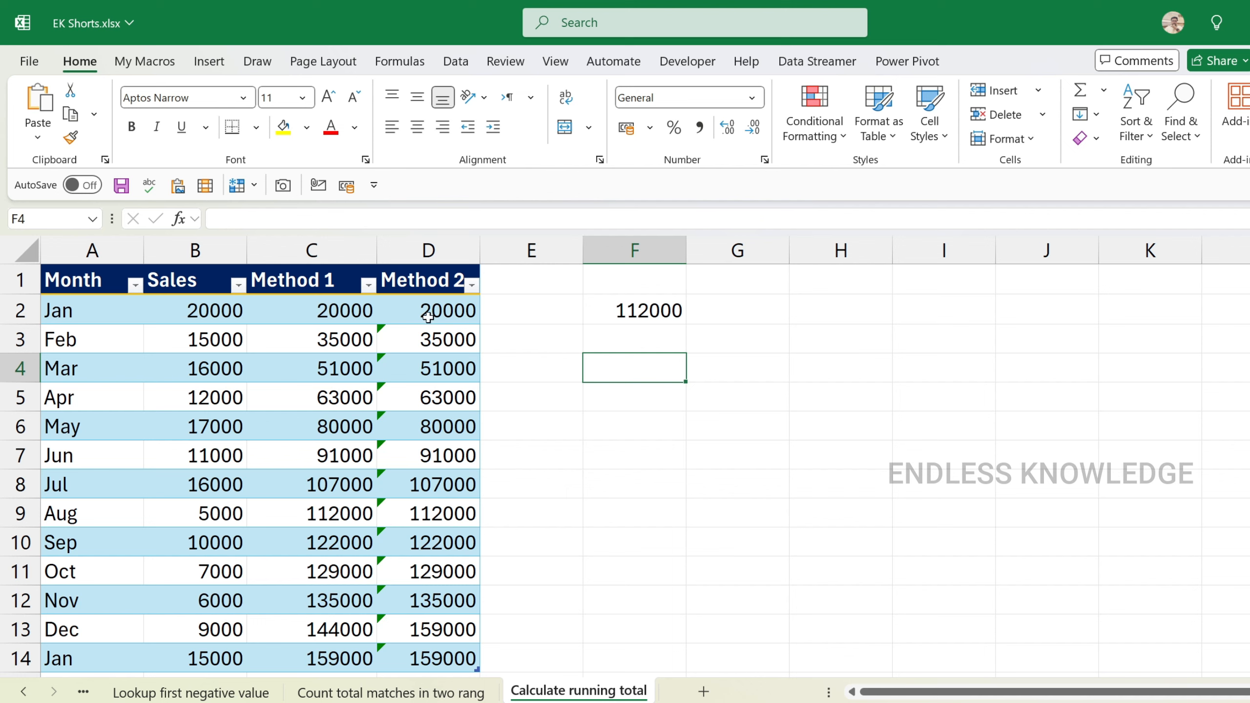
# Step: Insert a blank row above row 5, starting from cell F5
pyautogui.press('Left')
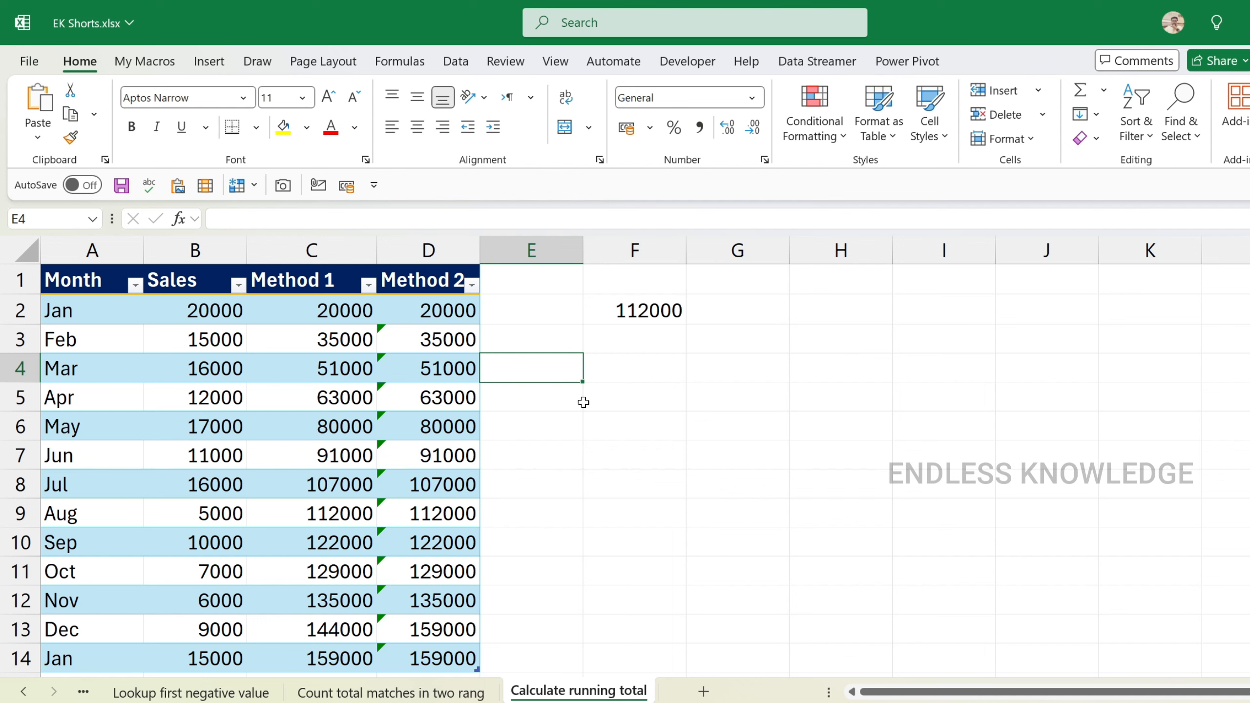
pyautogui.hotkey('alt', 'i')
pyautogui.press('r')
pyautogui.click(607, 404)
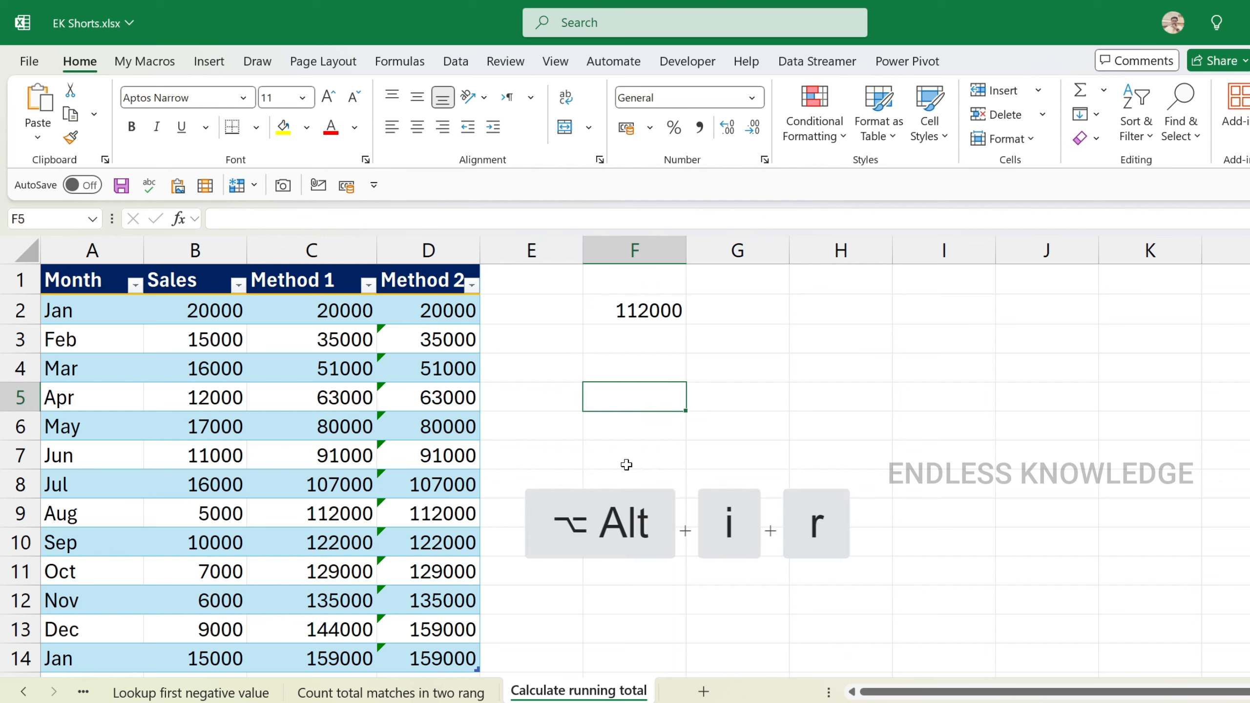
pyautogui.hotkey('alt', 'i')
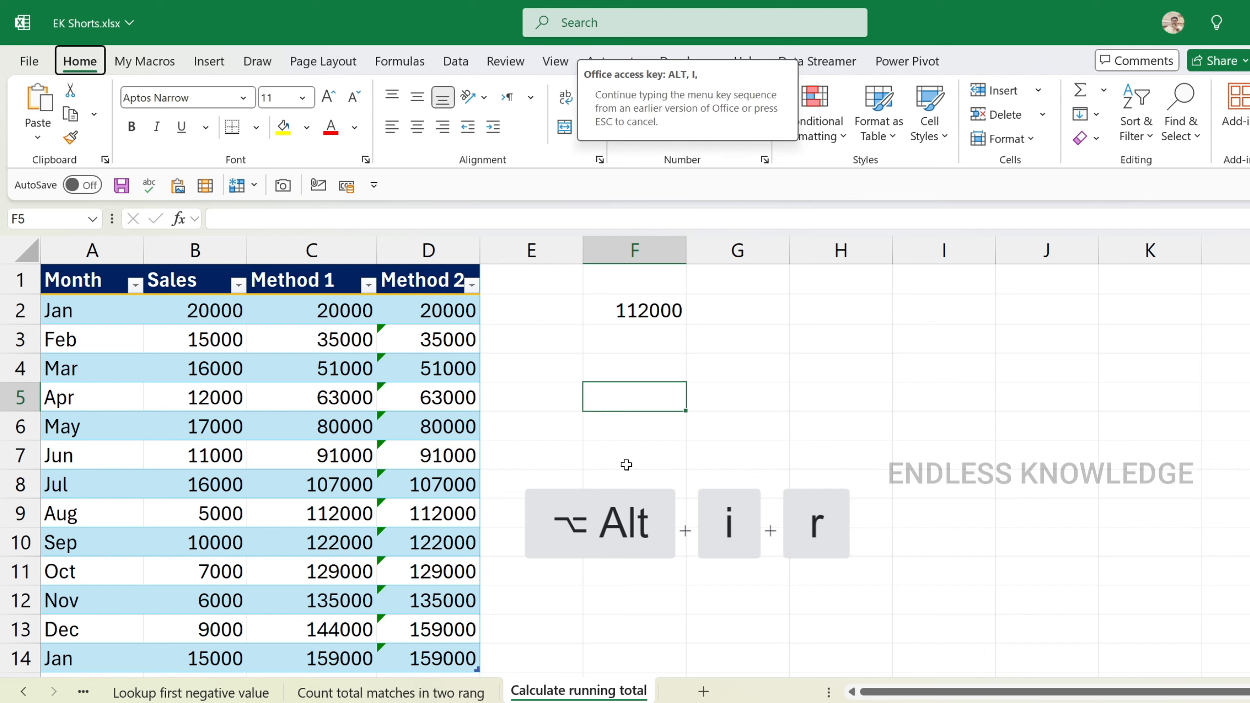
pyautogui.press('r')
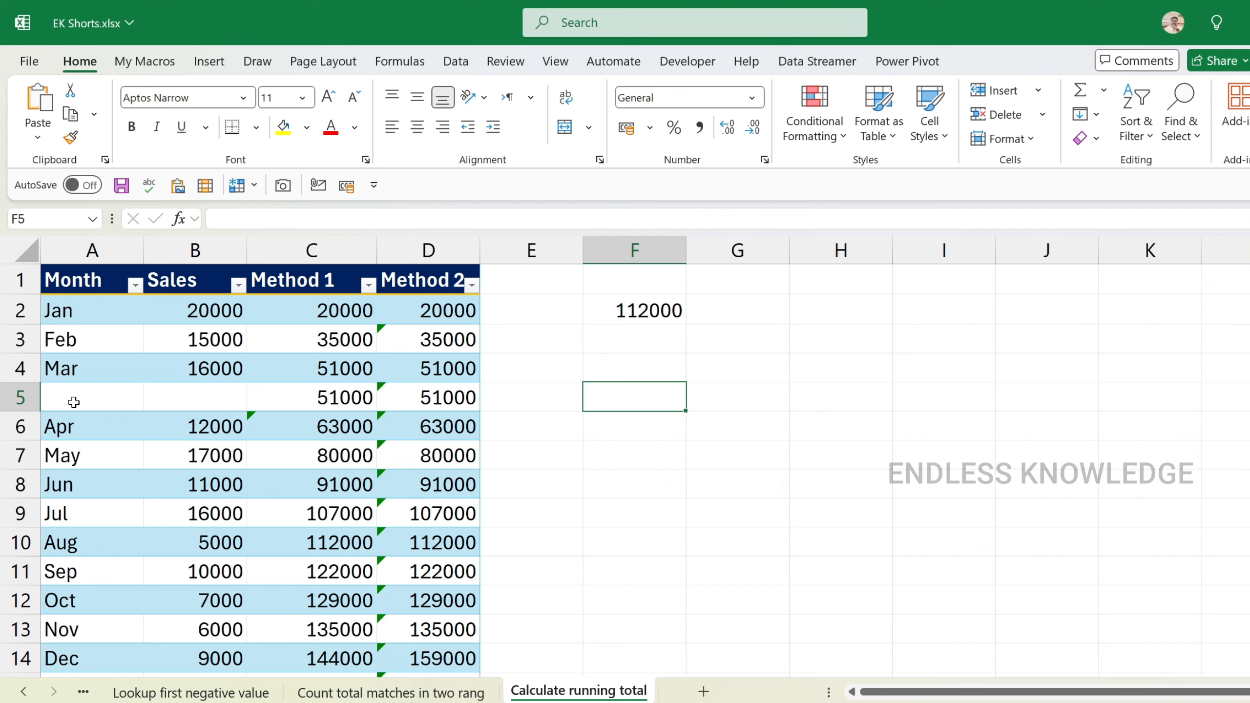
pyautogui.moveTo(72, 400); pyautogui.dragTo(759, 392)
# Step: Insert a blank column before column F, starting from cell F5
pyautogui.click(643, 398)
pyautogui.hotkey('alt', 'i')
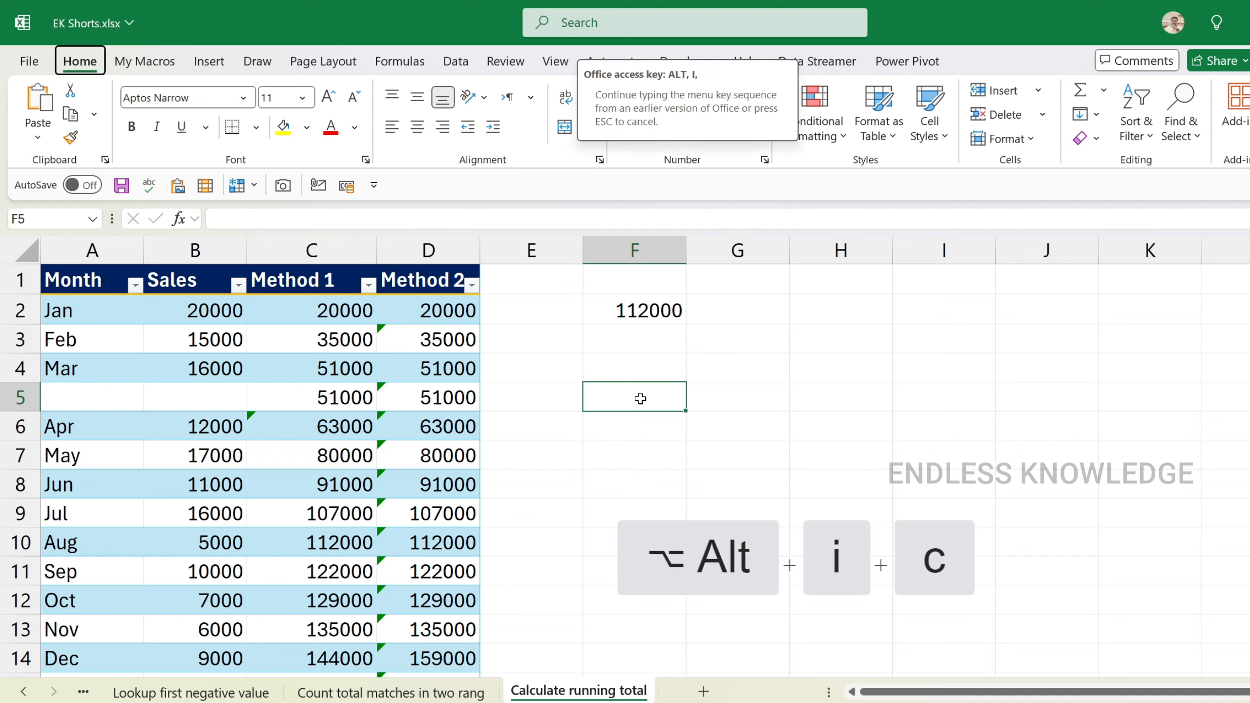
pyautogui.press('c')
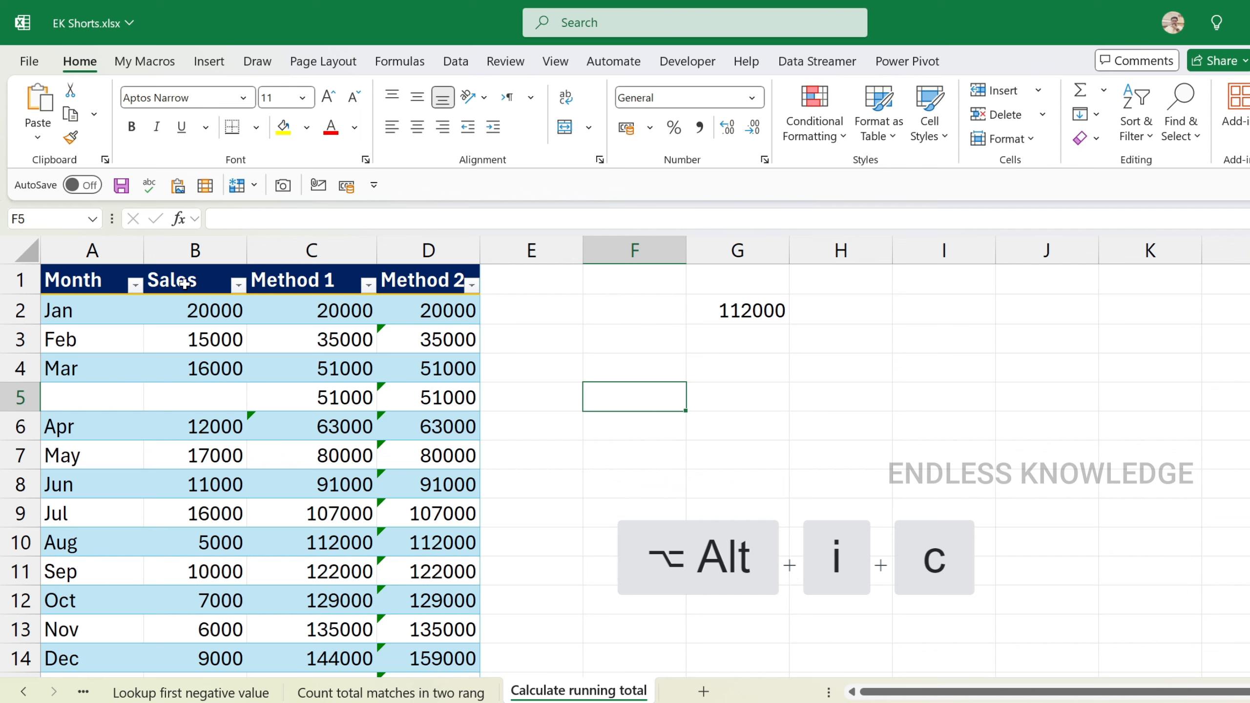
# Step: Insert a blank row above the Feb row and a blank column before the Sales column, starting from cell B3
pyautogui.click(175, 362)
pyautogui.click(182, 346)
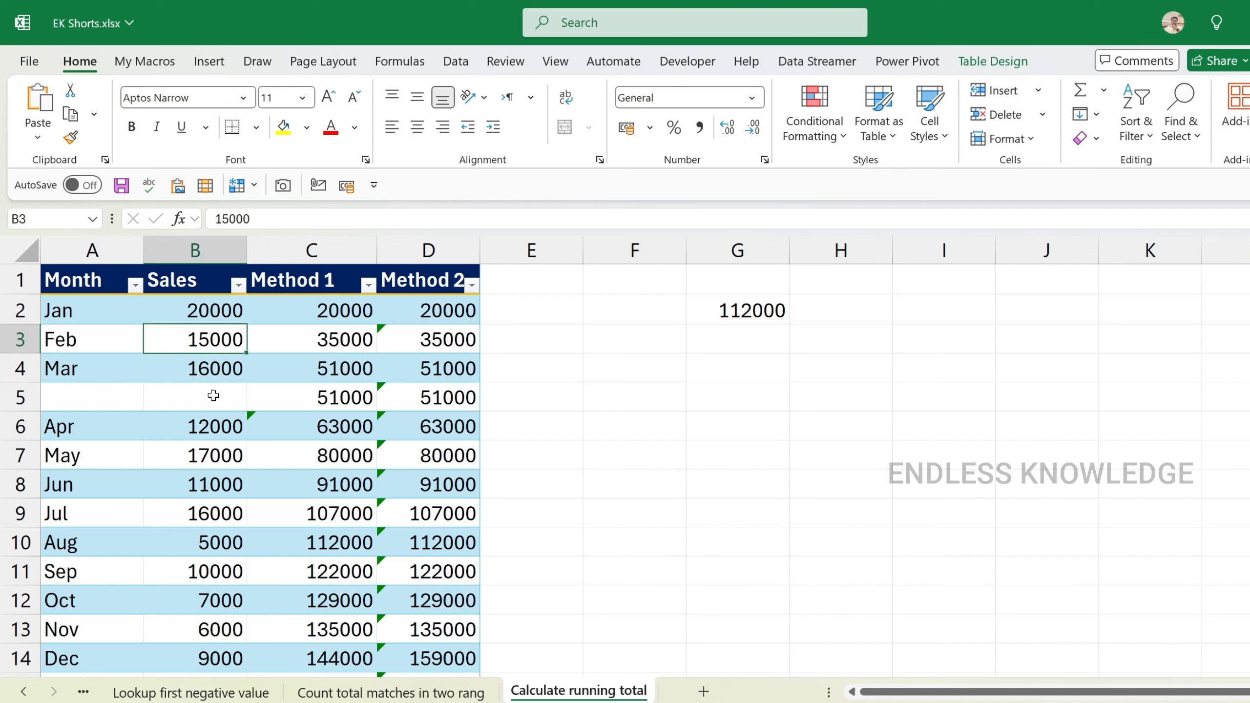
pyautogui.hotkey('alt', 'i')
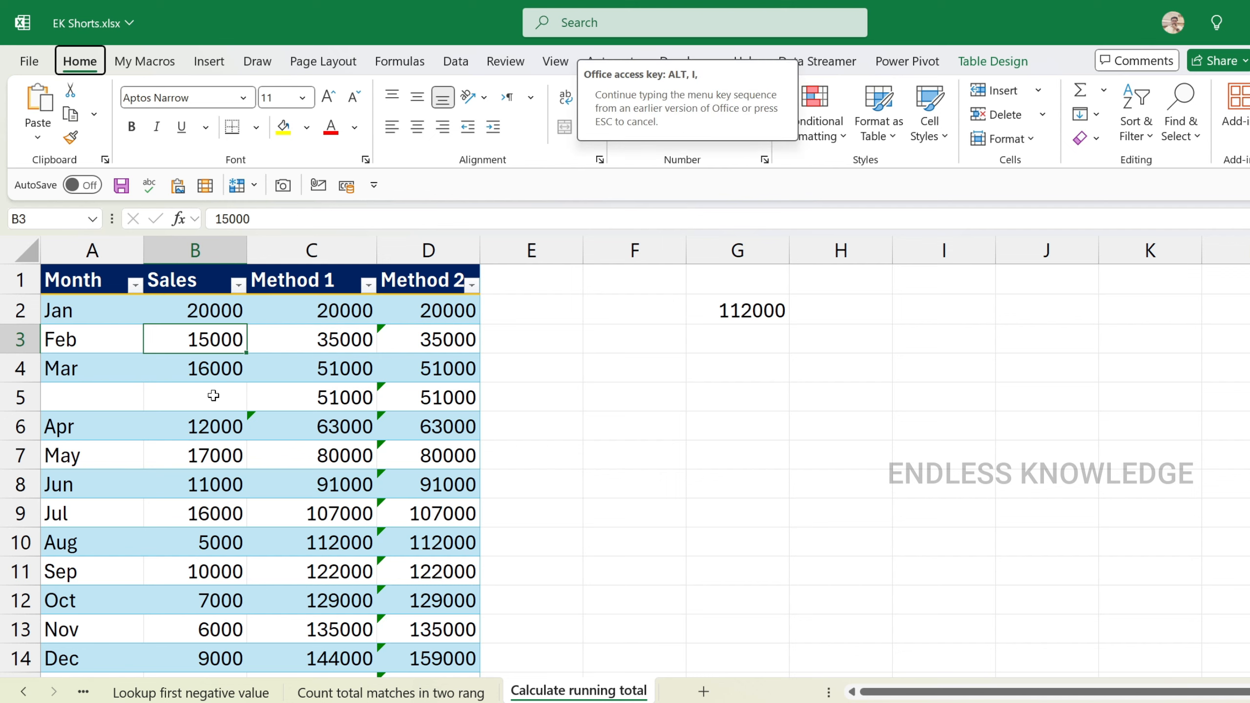
pyautogui.press('r')
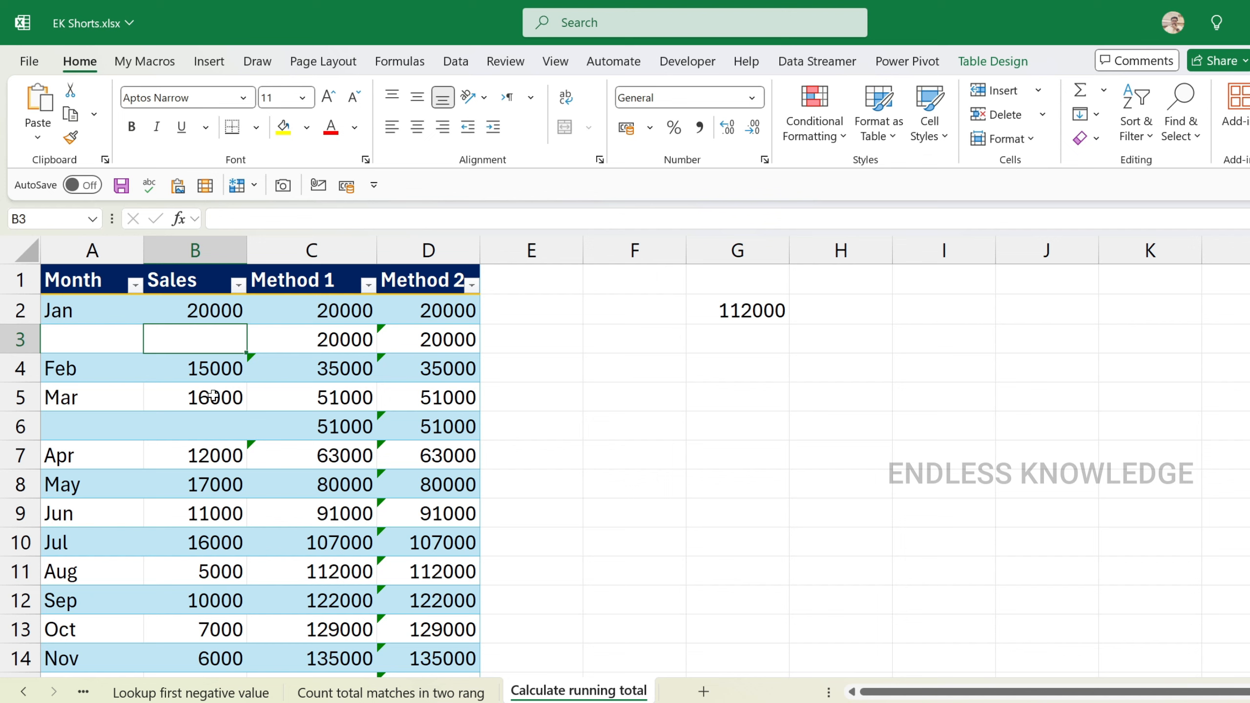
pyautogui.hotkey('alt', 'i')
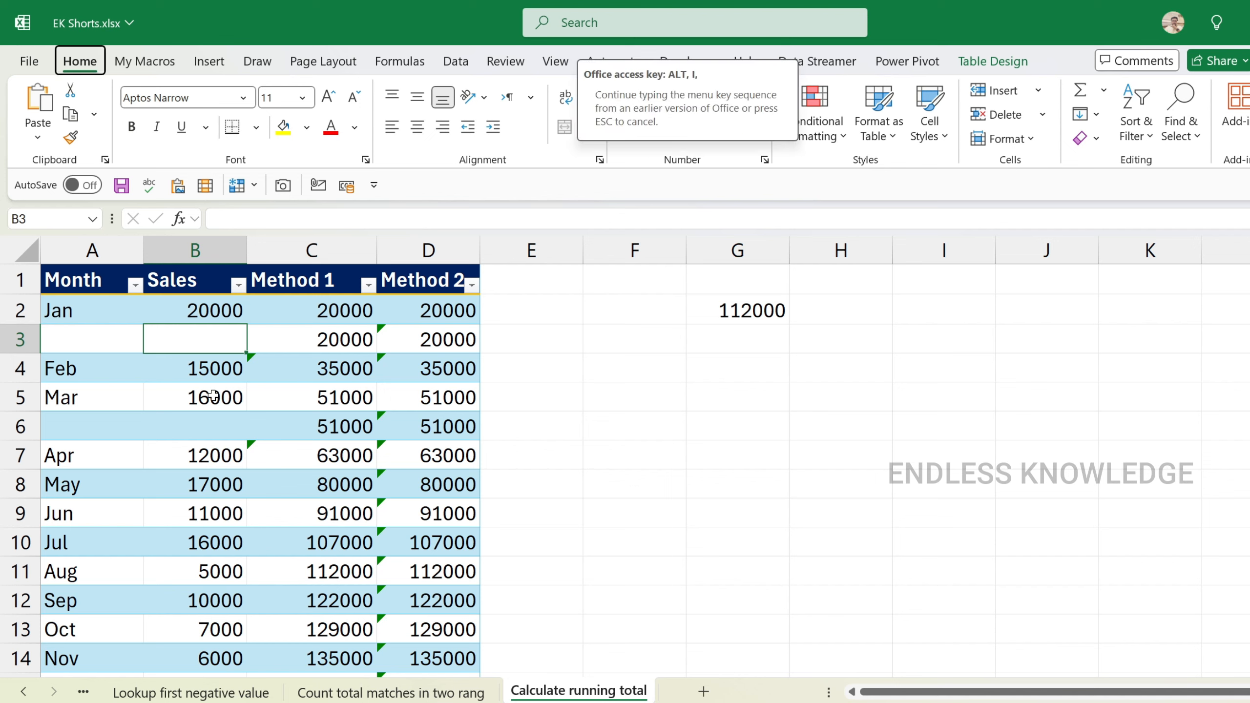
pyautogui.press('c')
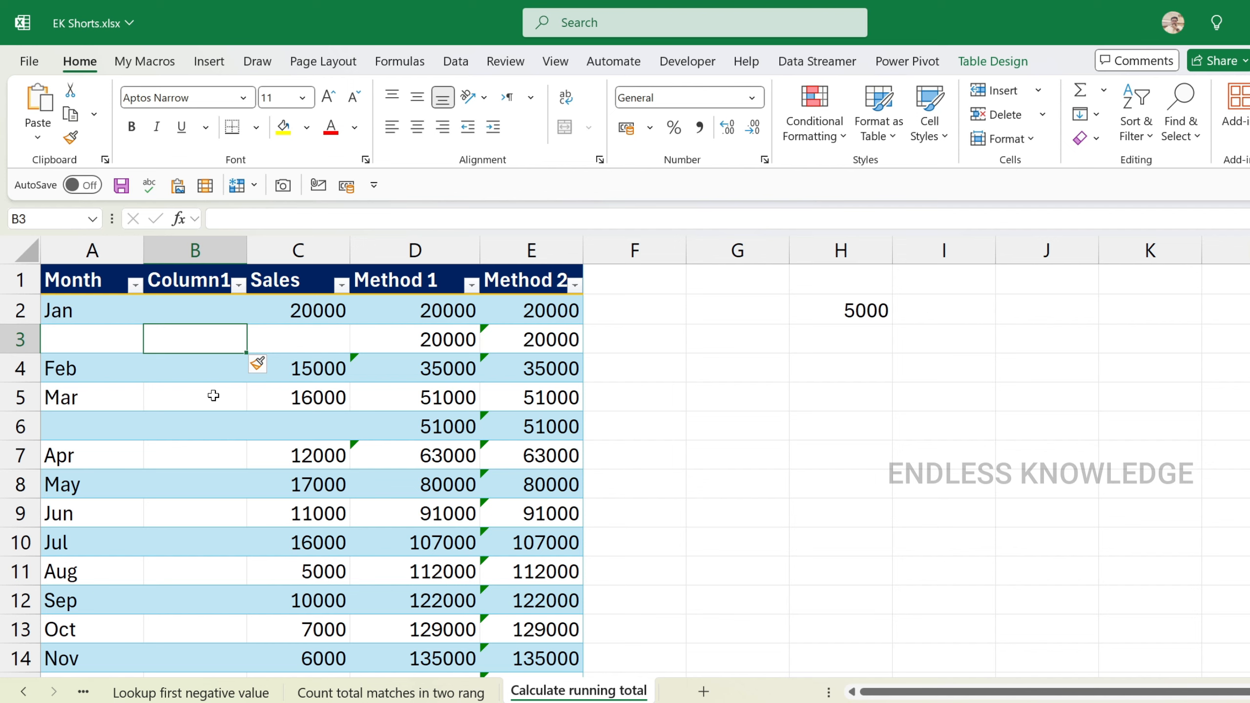
# Step: Undo the two column insertions and the row insertion above Feb, and select cell F4
pyautogui.hotkey('ctrl', 'z')
pyautogui.hotkey('ctrl', 'z')
pyautogui.hotkey('ctrl', 'z')
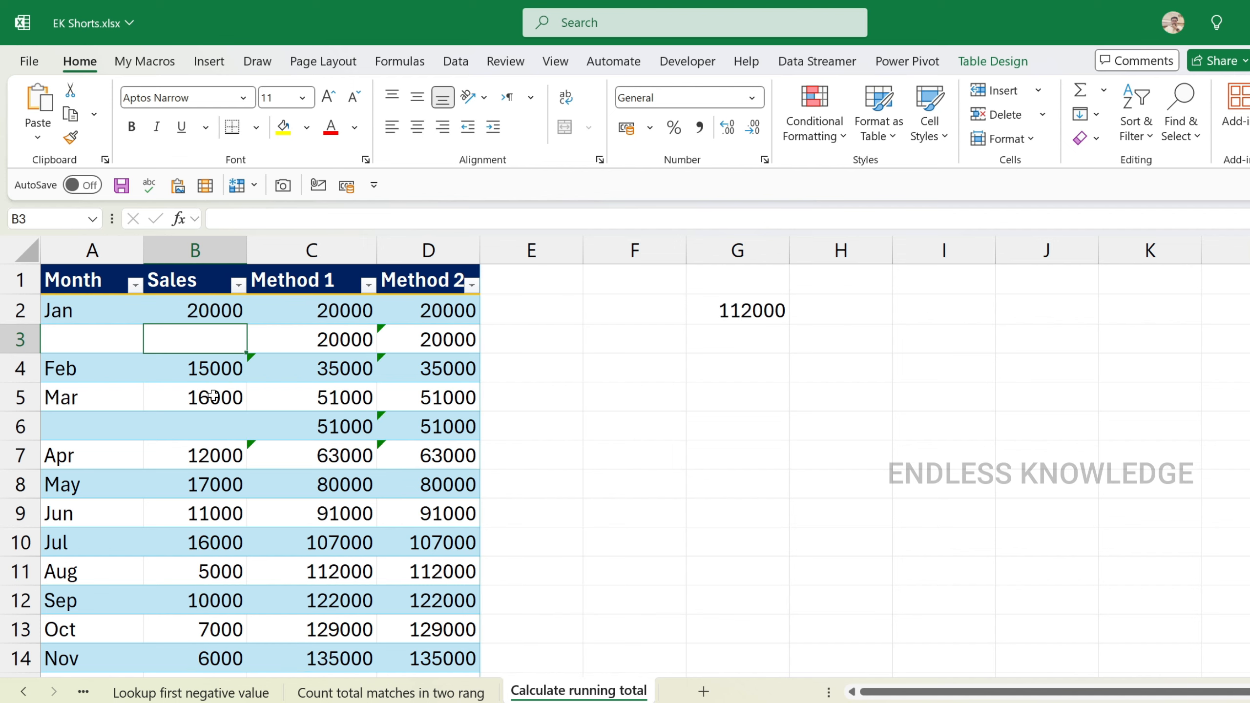
pyautogui.hotkey('ctrl', 'z')
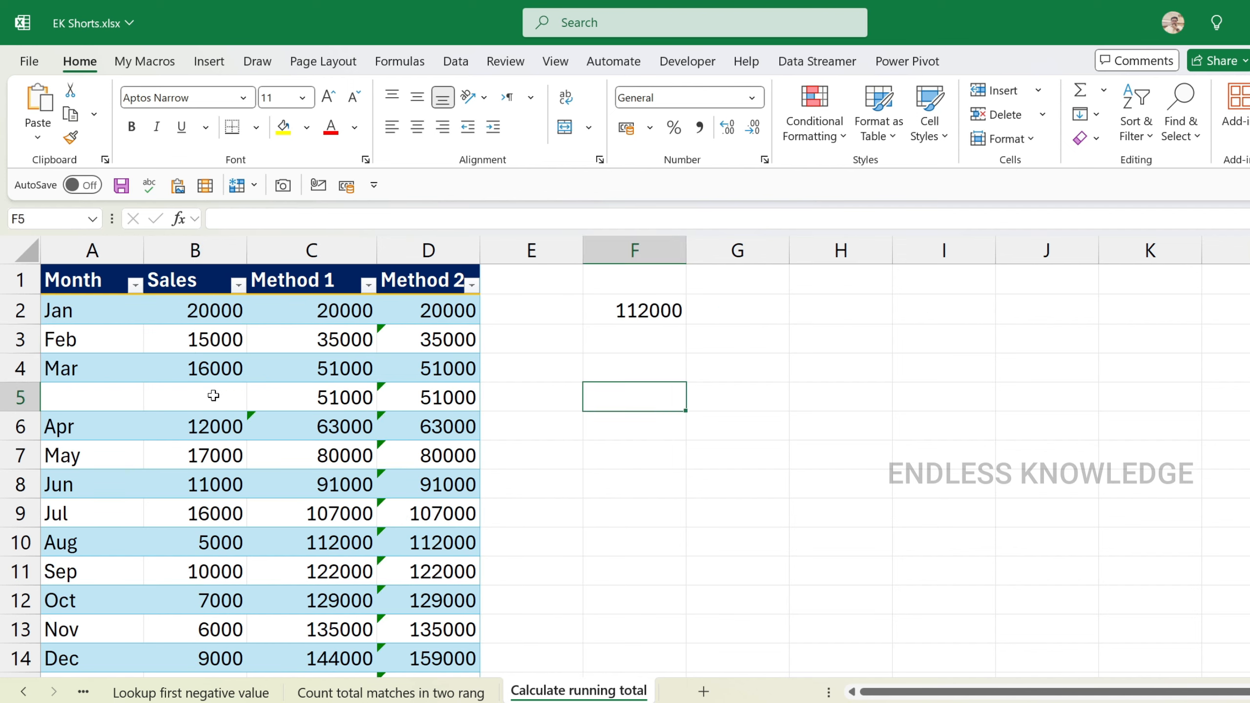
pyautogui.click(556, 239)
pyautogui.click(635, 355)
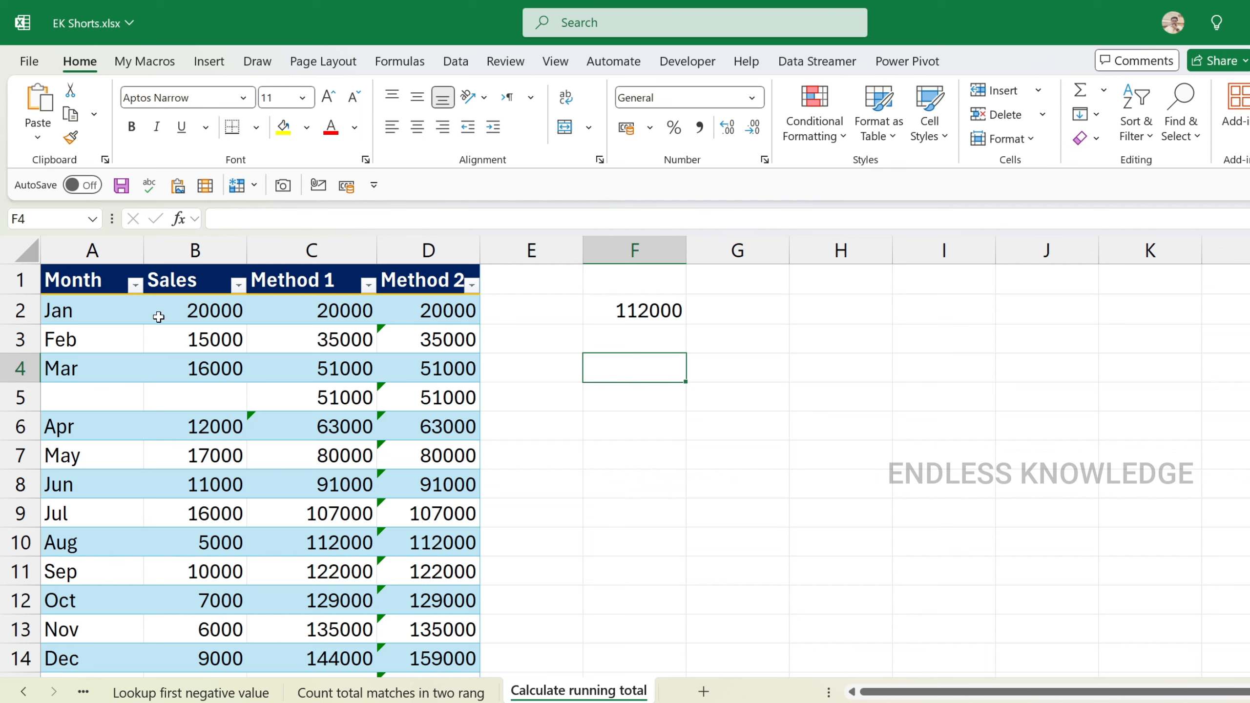
# Step: Copy the table range A1:D6, closing the Quick Analysis options without applying any
pyautogui.moveTo(74, 279); pyautogui.dragTo(433, 418)
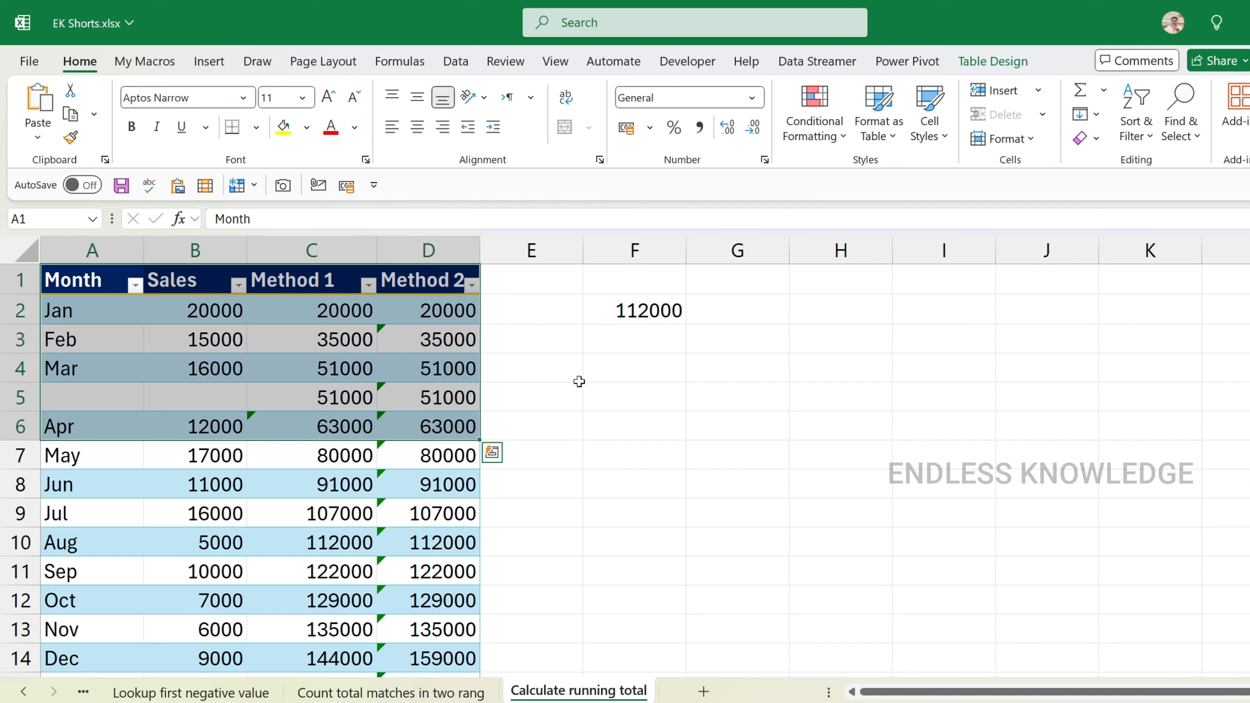
pyautogui.hotkey('ctrl', 'q')
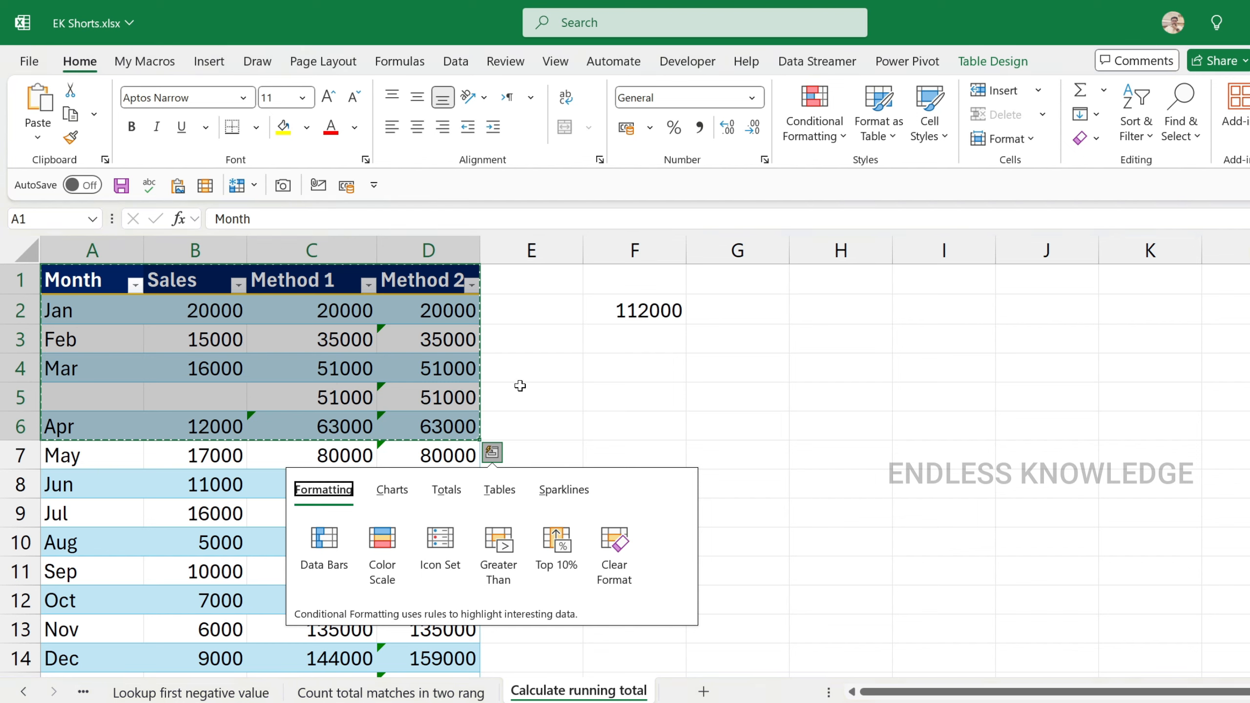
pyautogui.press('Escape')
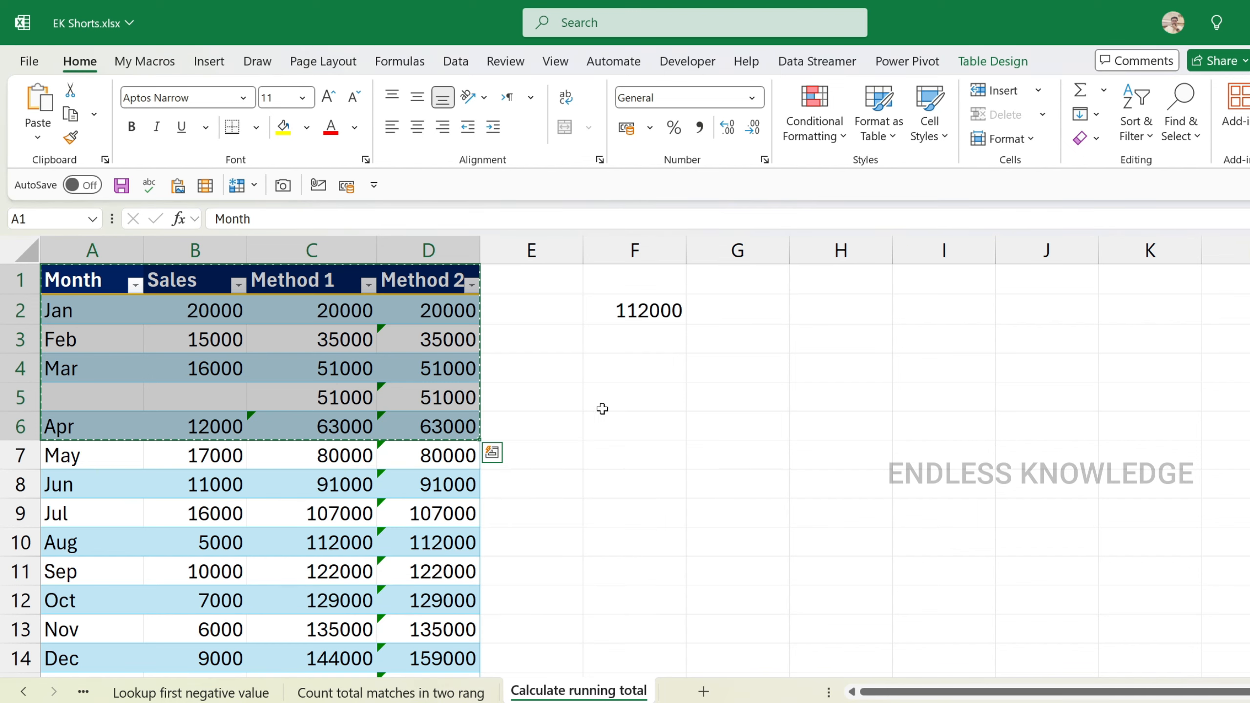
# Step: Paste only the Formats of the copied range at cell F4 with Paste Special, and clear the copy marquee
pyautogui.click(641, 369)
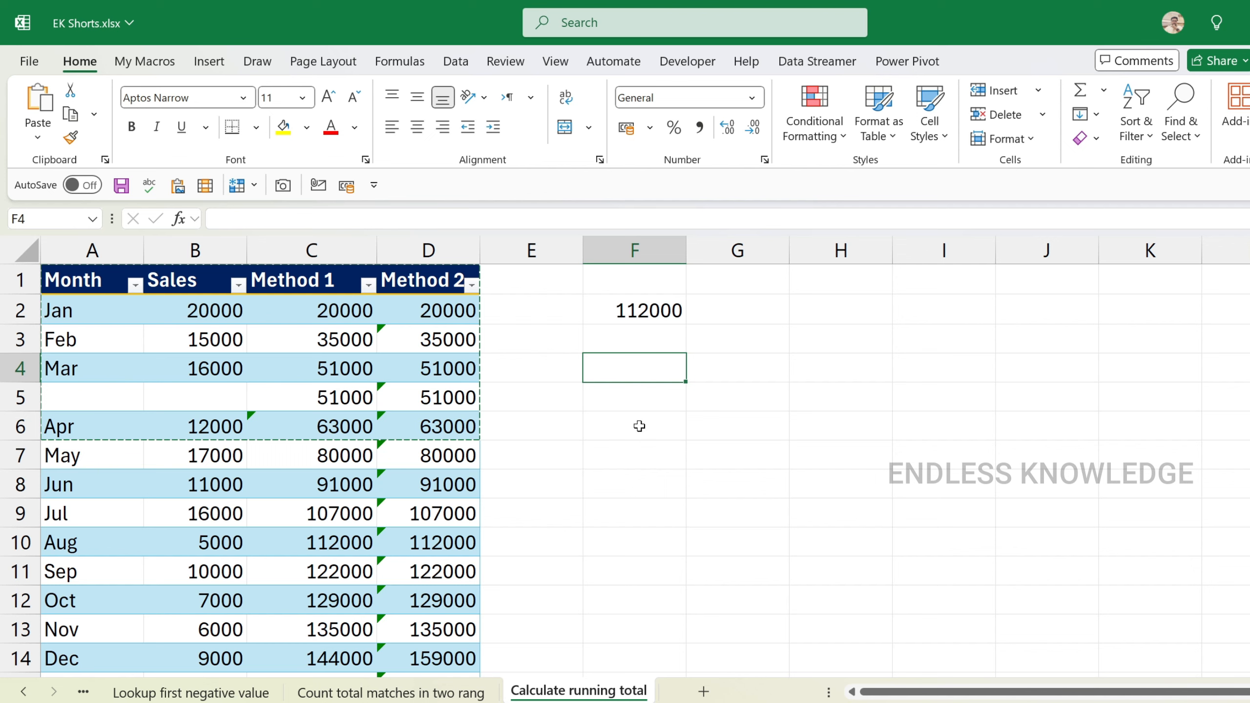
pyautogui.hotkey('ctrl', 'alt', 'v')
pyautogui.press('t')
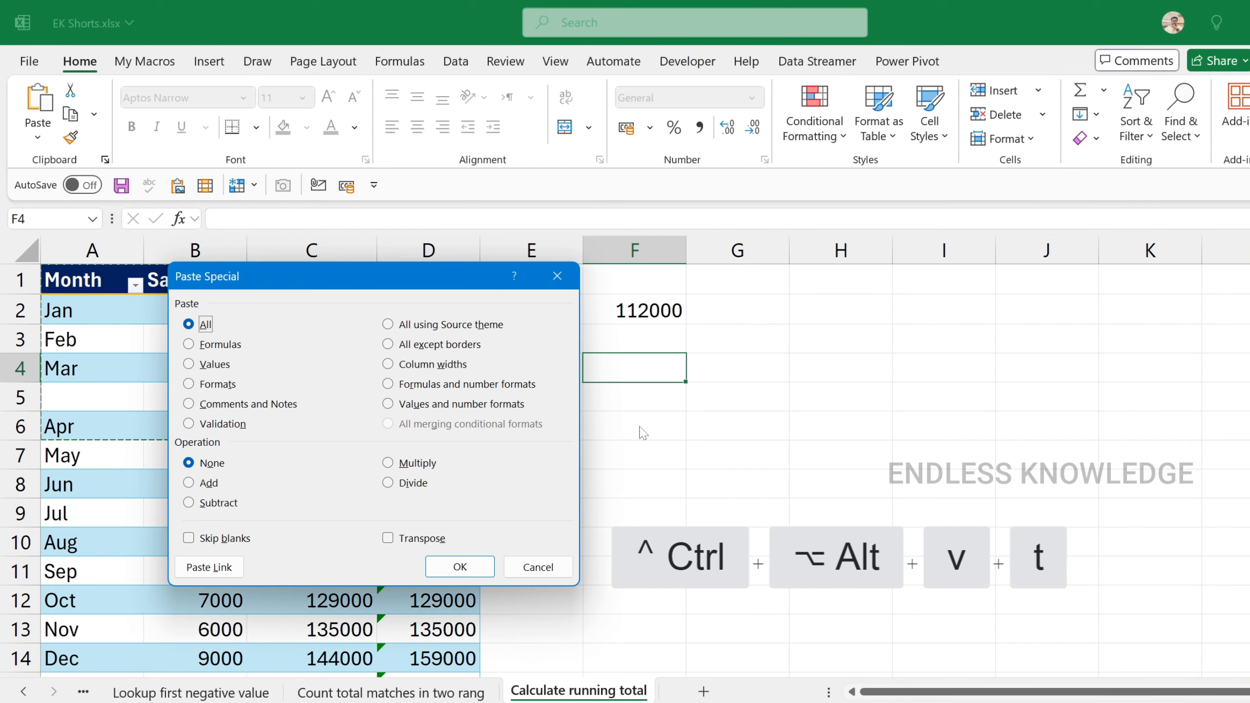
pyautogui.press('t')
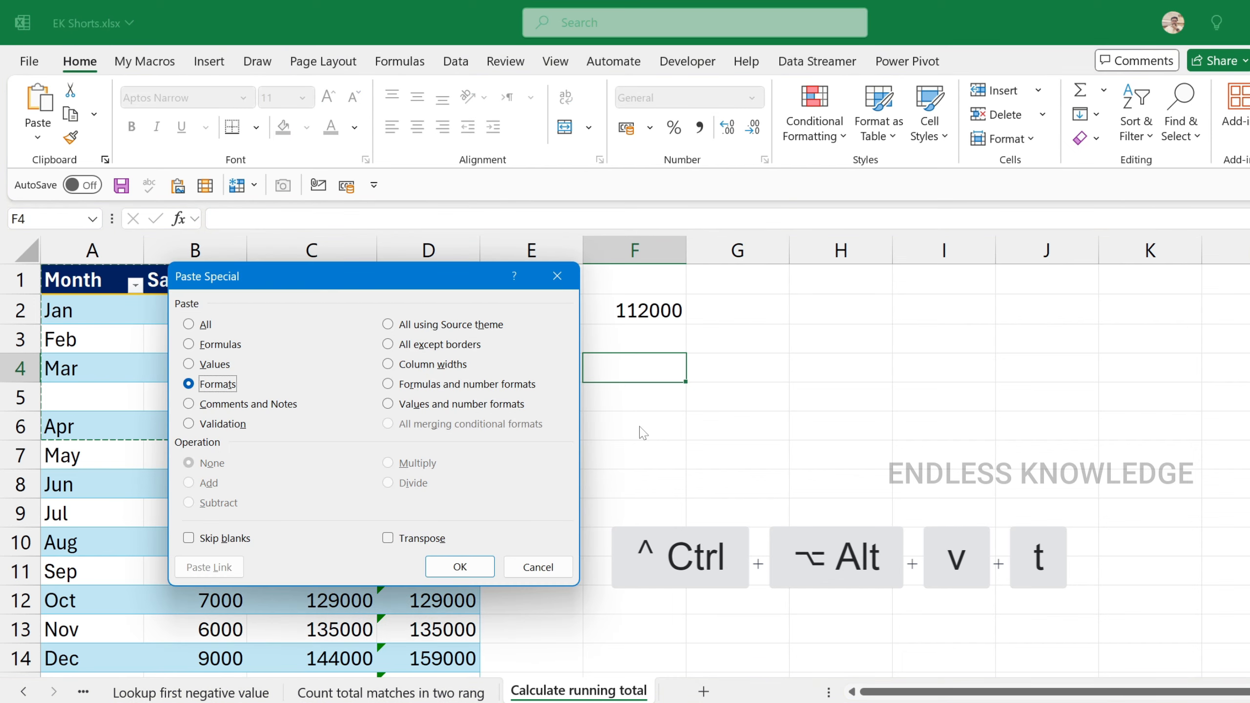
pyautogui.press('Return')
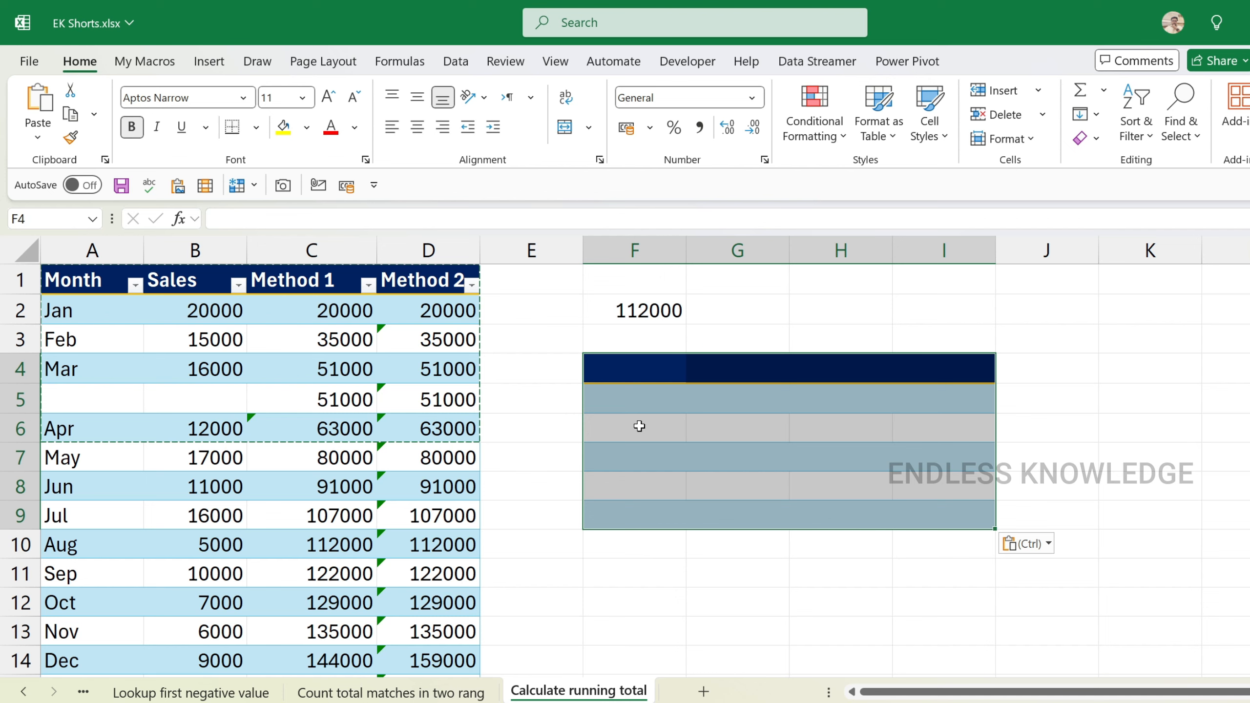
pyautogui.press('Escape')
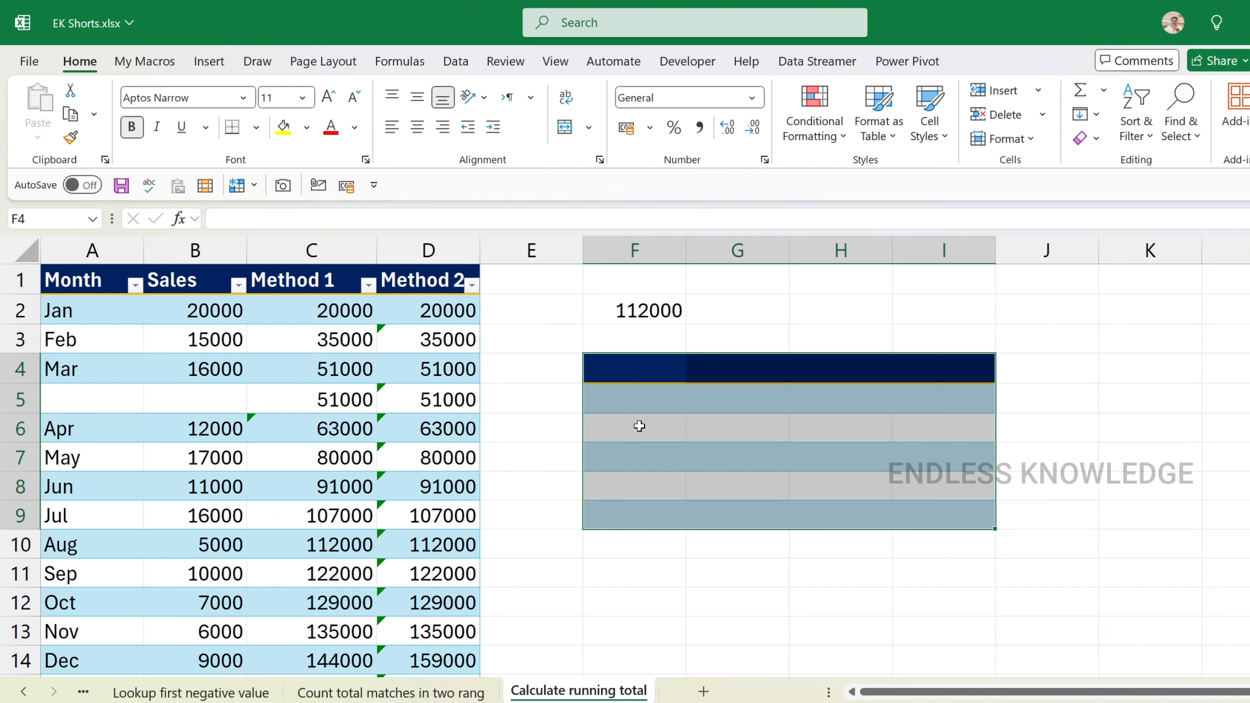
pyautogui.click(639, 426)
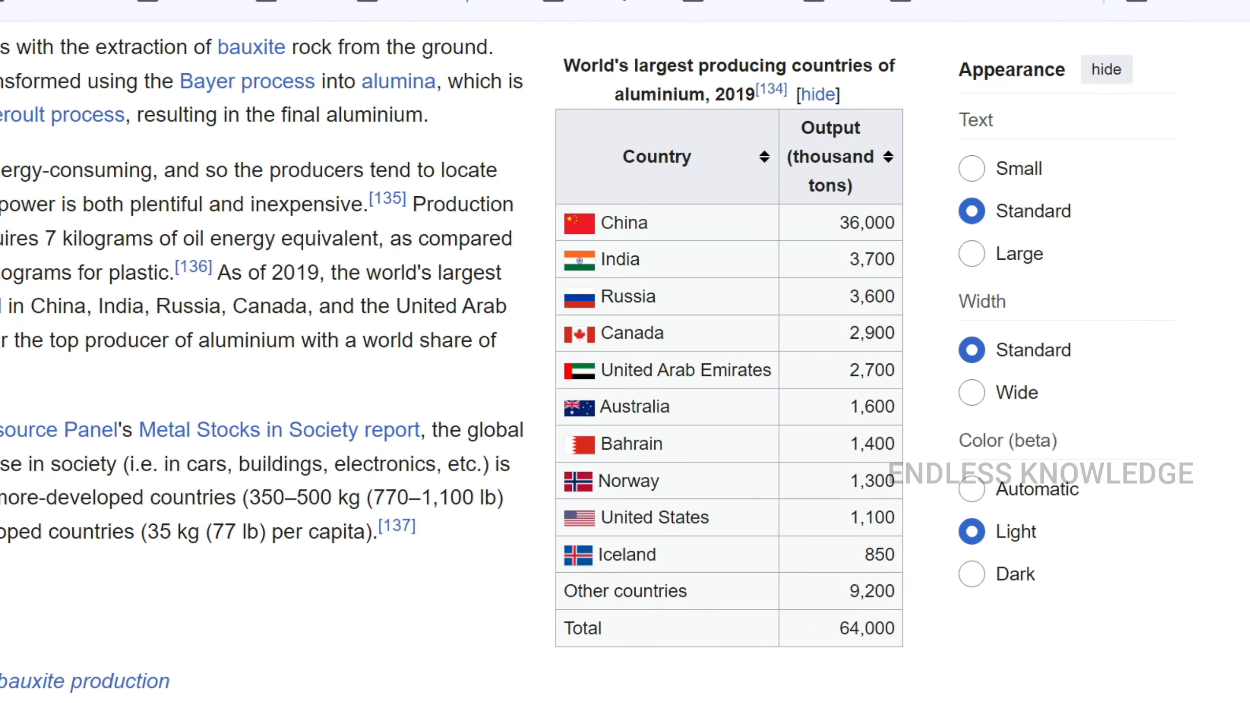
# Step: Copy the table of largest aluminium-producing countries from the web page, and select cell B17 in the Excel worksheet
pyautogui.moveTo(896, 635); pyautogui.dragTo(731, 585)
pyautogui.moveTo(585, 293); pyautogui.dragTo(576, 183)
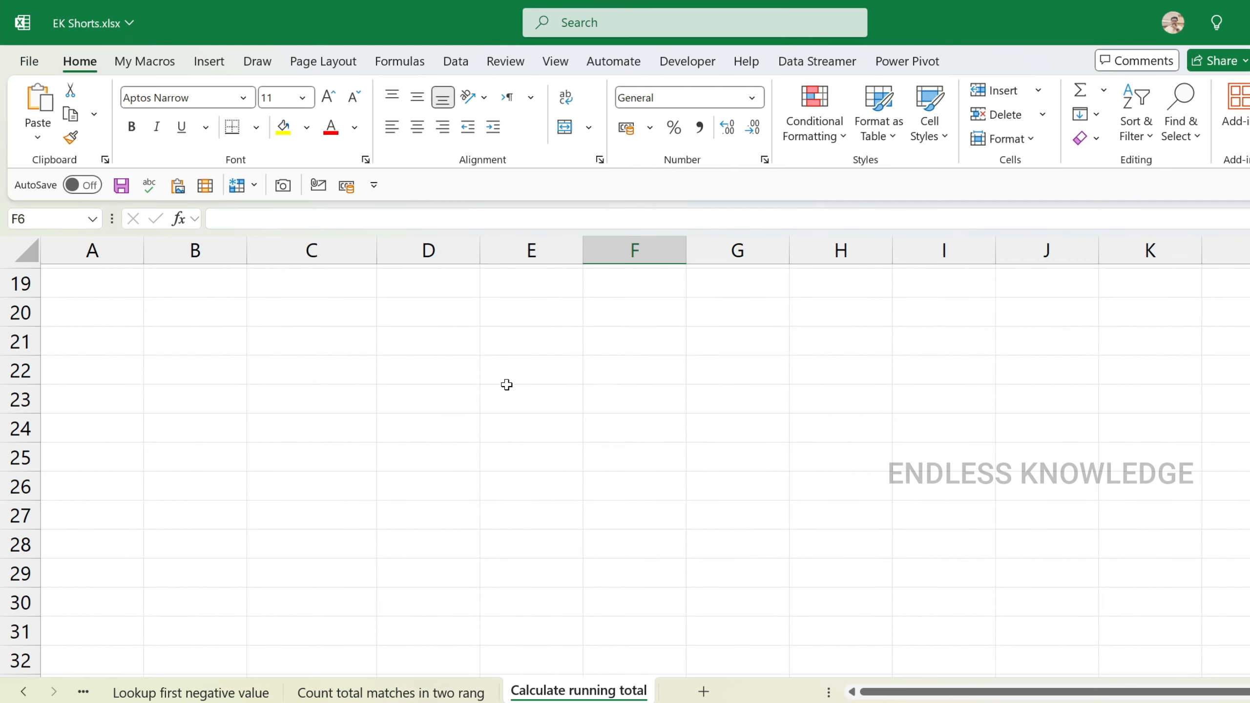
pyautogui.scroll(1, 505, 383)
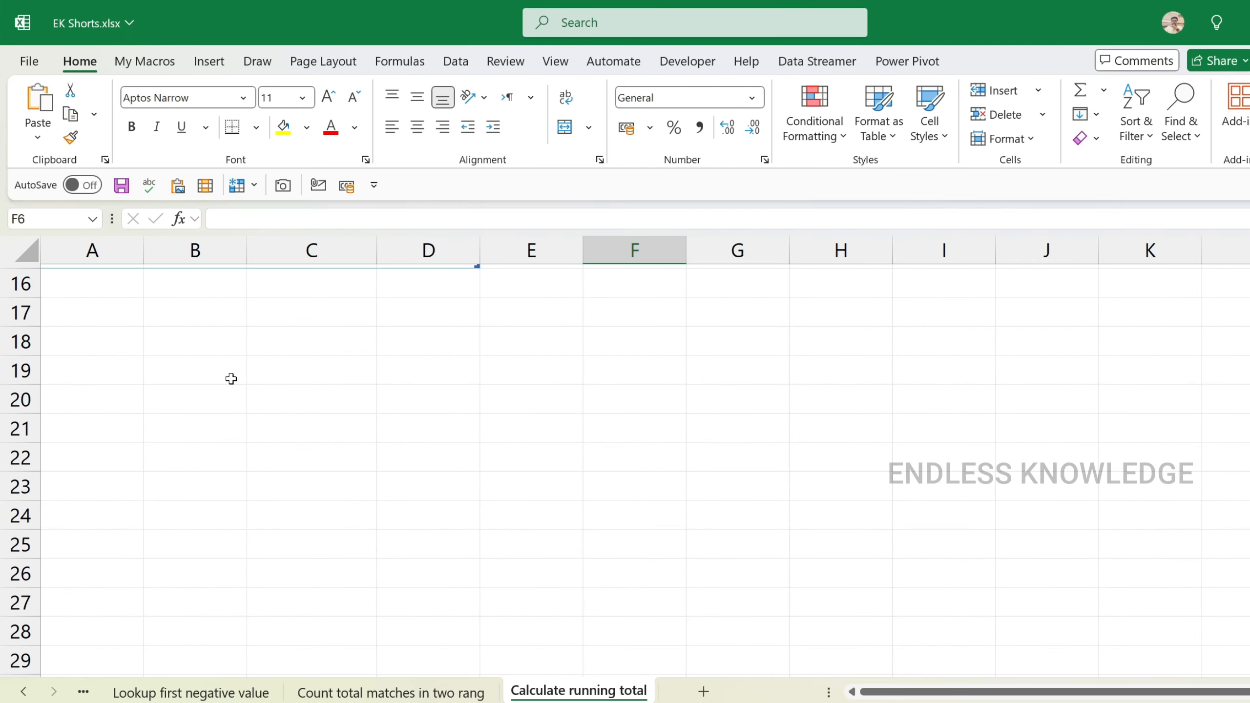
pyautogui.click(175, 310)
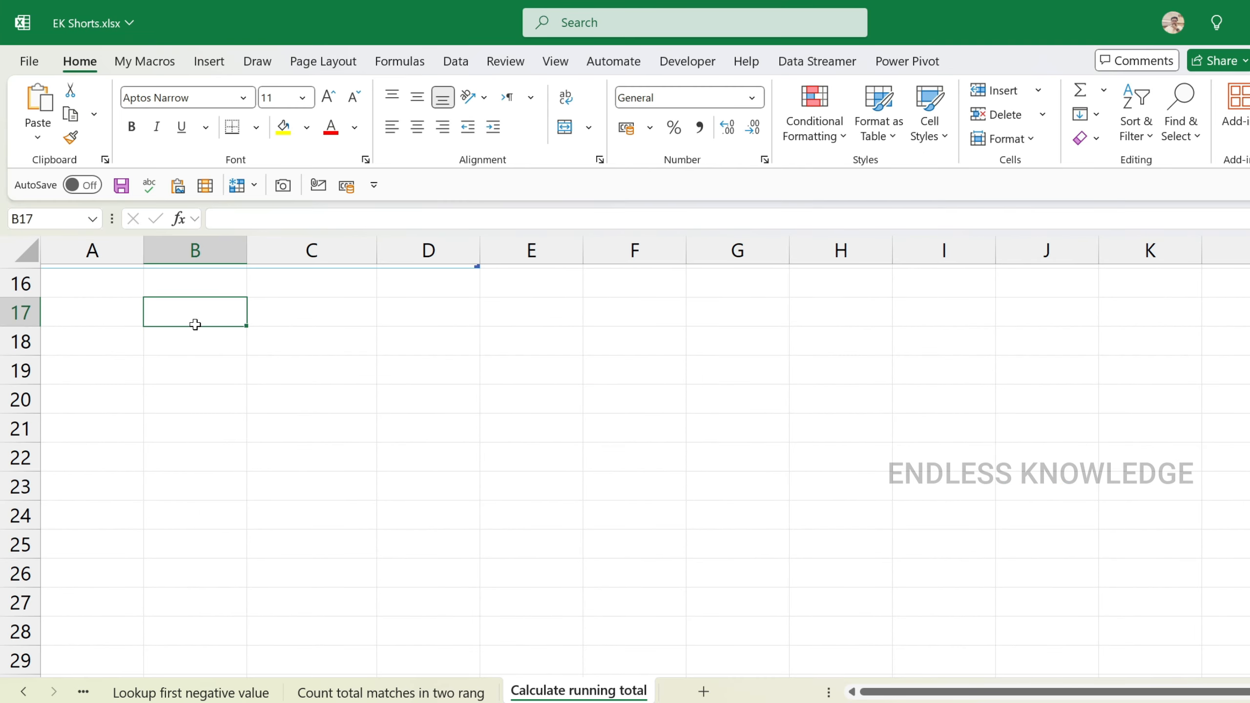
# Step: Paste the copied web table at B17 with its source formatting, and undo the paste
pyautogui.hotkey('ctrl', 'v')
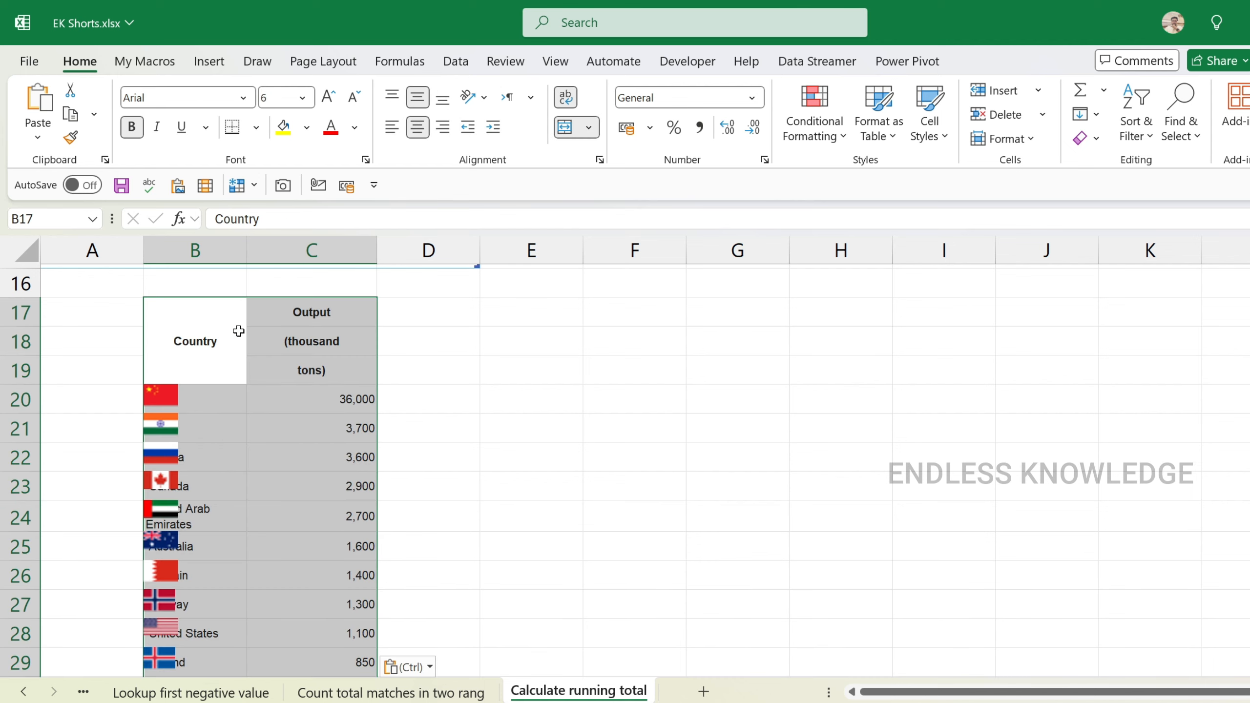
pyautogui.hotkey('ctrl', 'z')
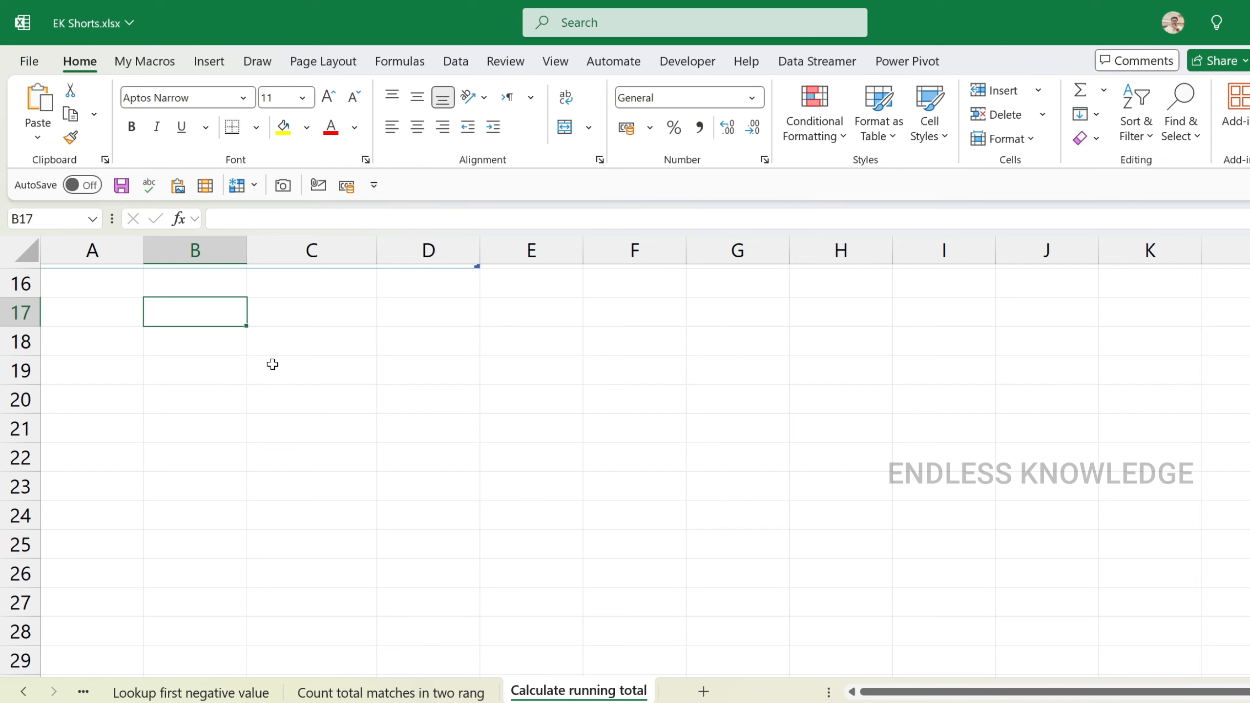
# Step: Paste the copied country table at B17 as Text without formatting, using Paste Special
pyautogui.hotkey('ctrl', 'alt', 'v')
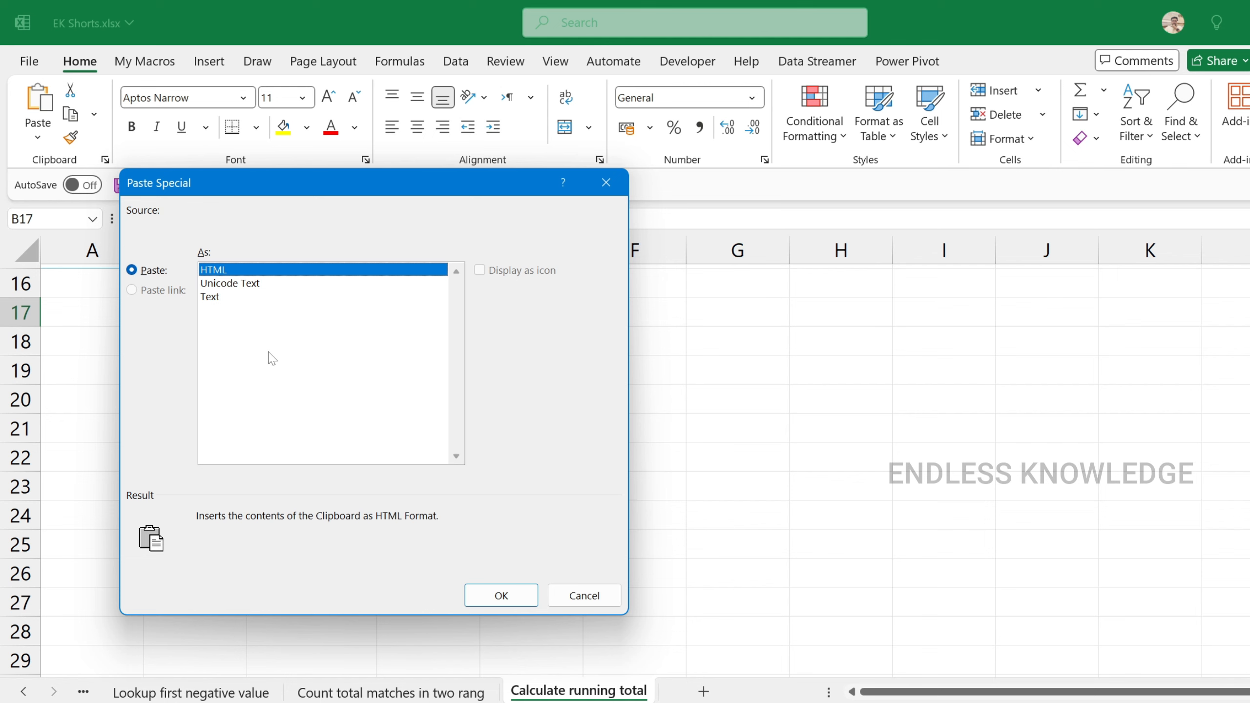
pyautogui.press('Down')
pyautogui.press('Down')
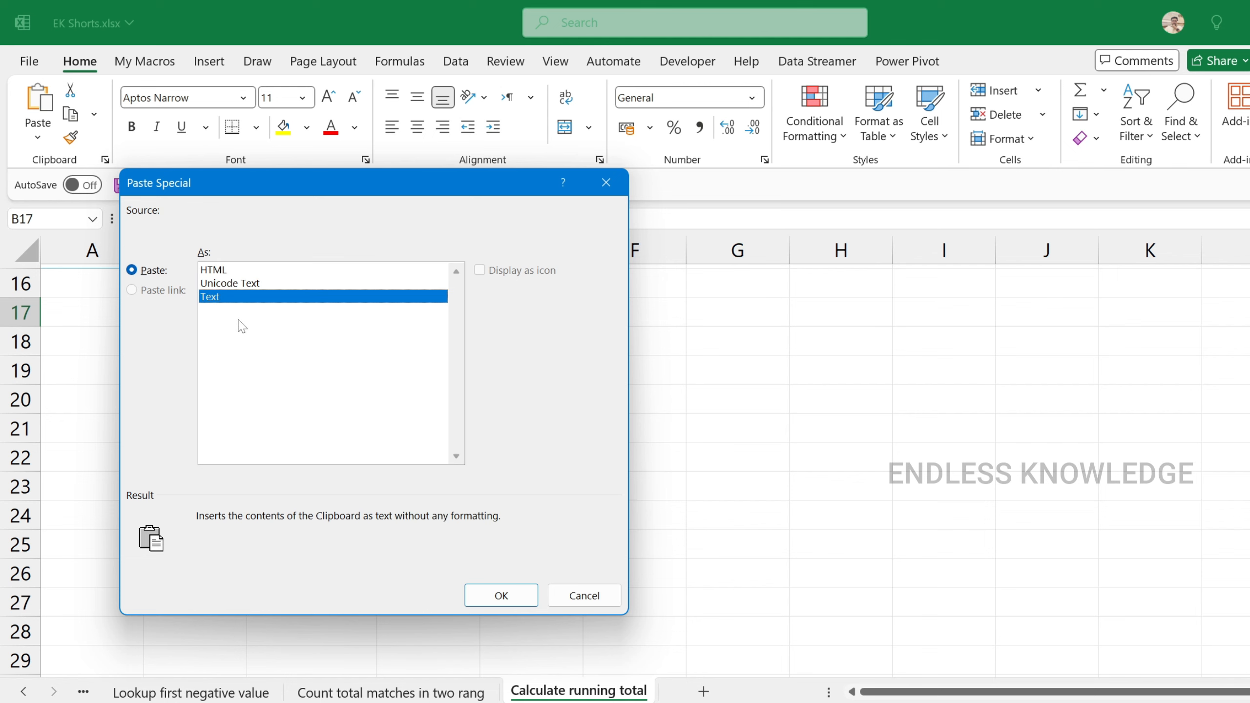
pyautogui.press('Return')
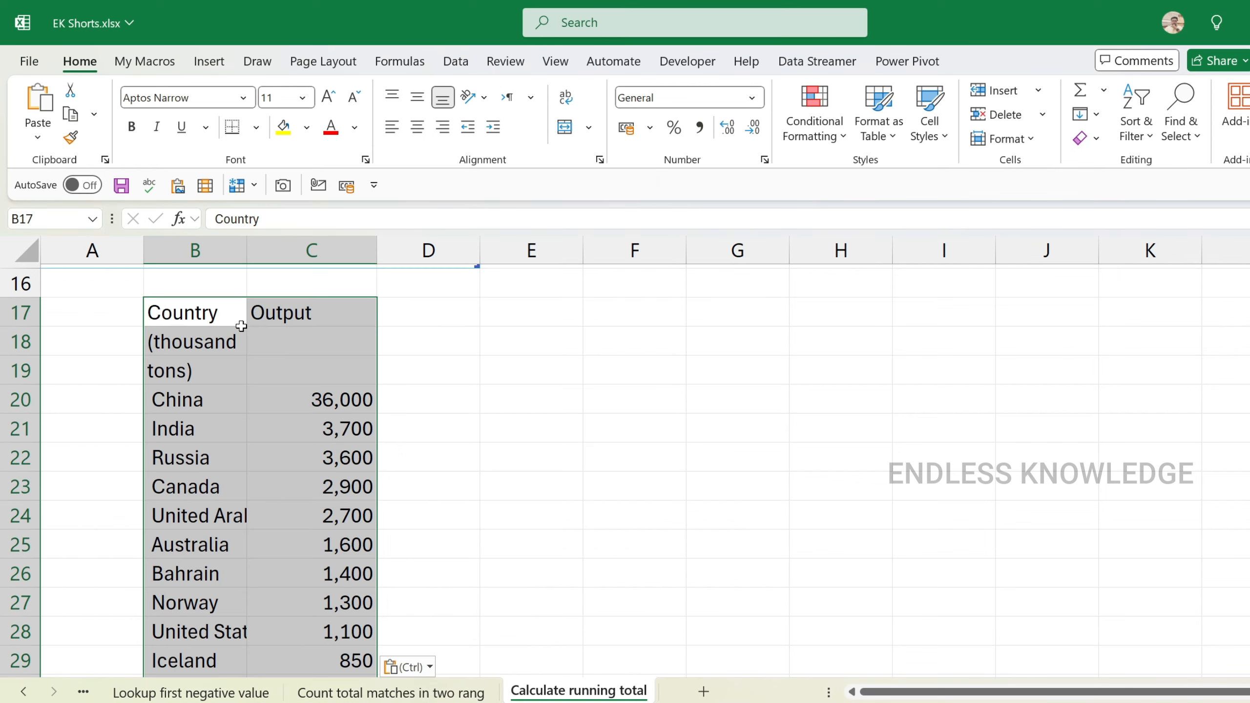
pyautogui.scroll(-1, 269, 378)
pyautogui.scroll(2, 271, 377)
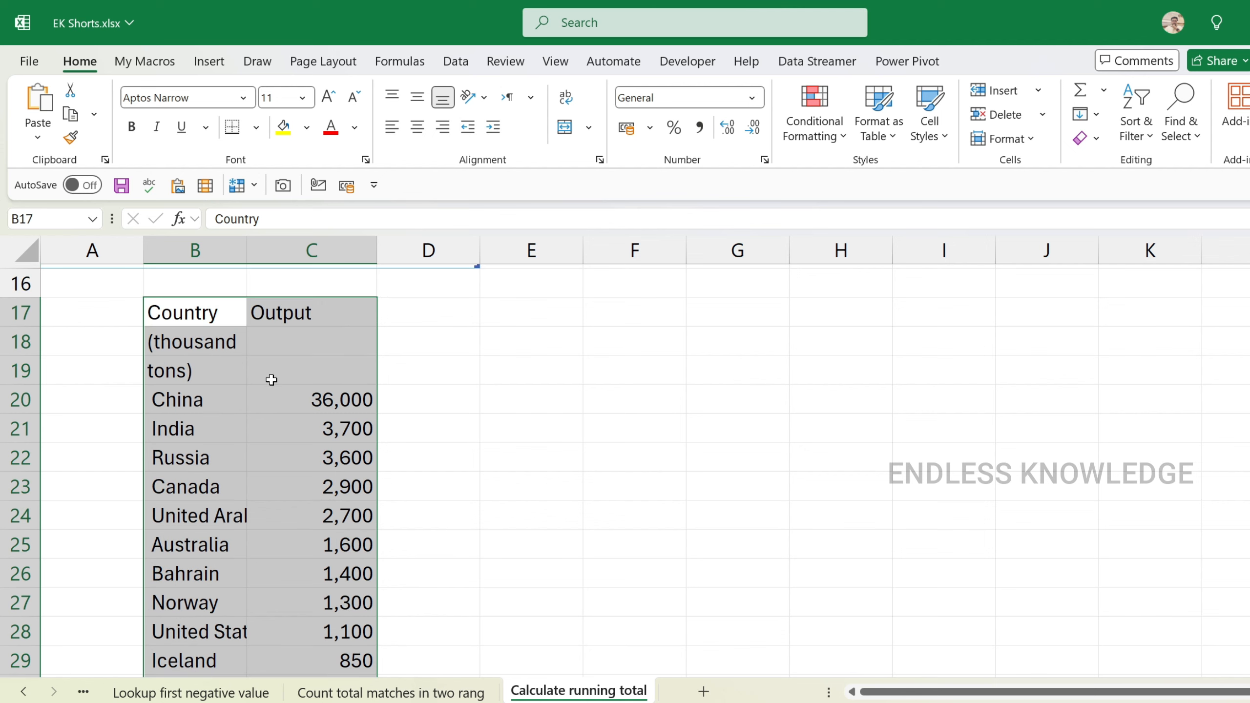
# Step: Go back to the running total table and inspect the formula in cell C2 of the Method 1 column
pyautogui.scroll(-1, 273, 384)
pyautogui.scroll(5, 285, 386)
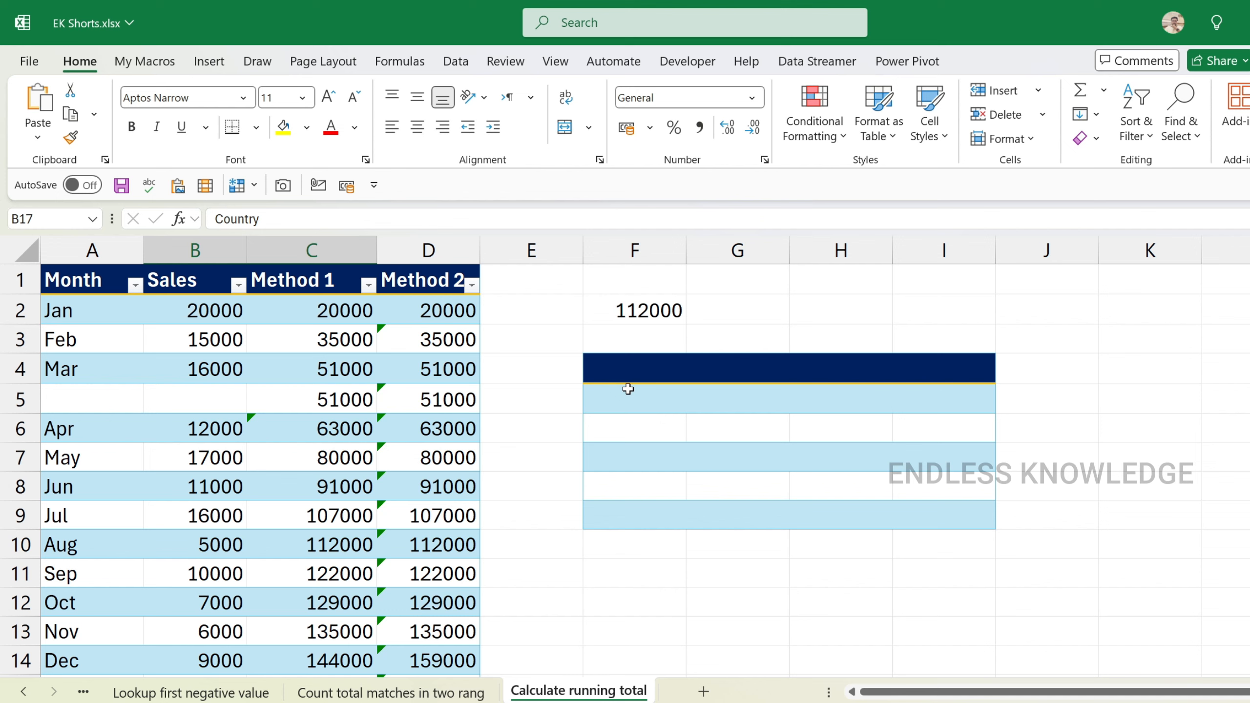
pyautogui.hotkey('ctrl', 'shift', 'v')
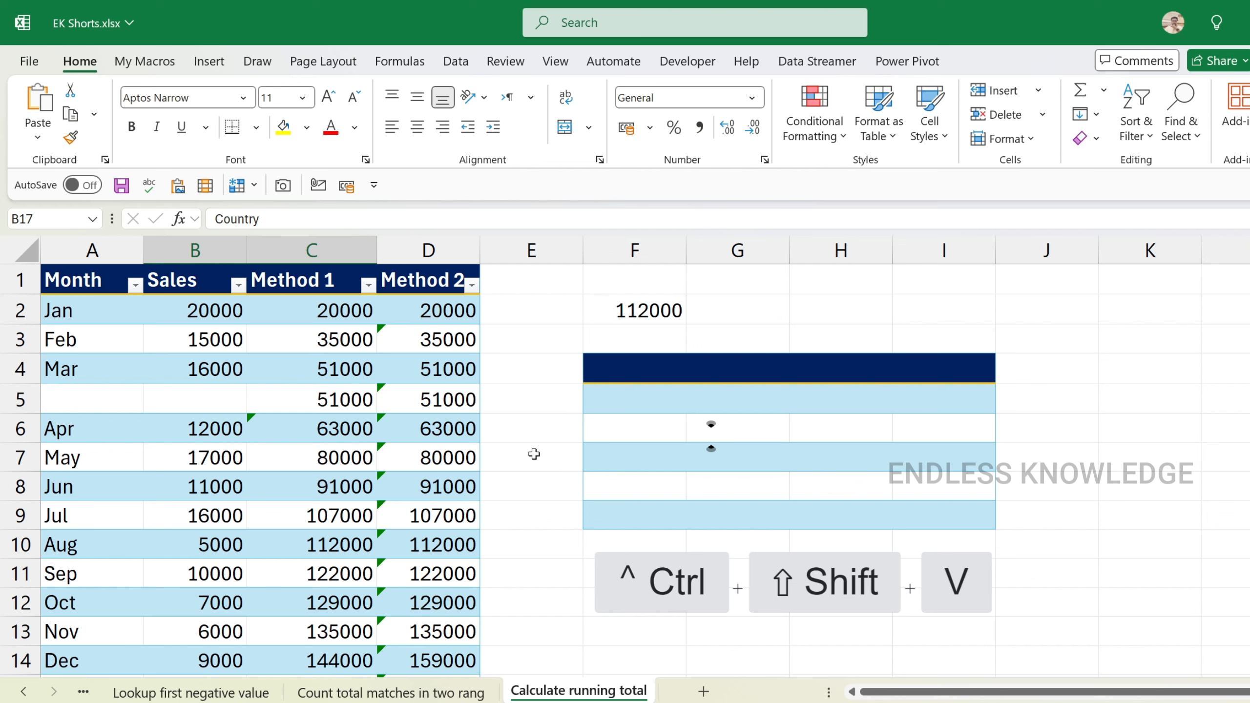
pyautogui.click(294, 311)
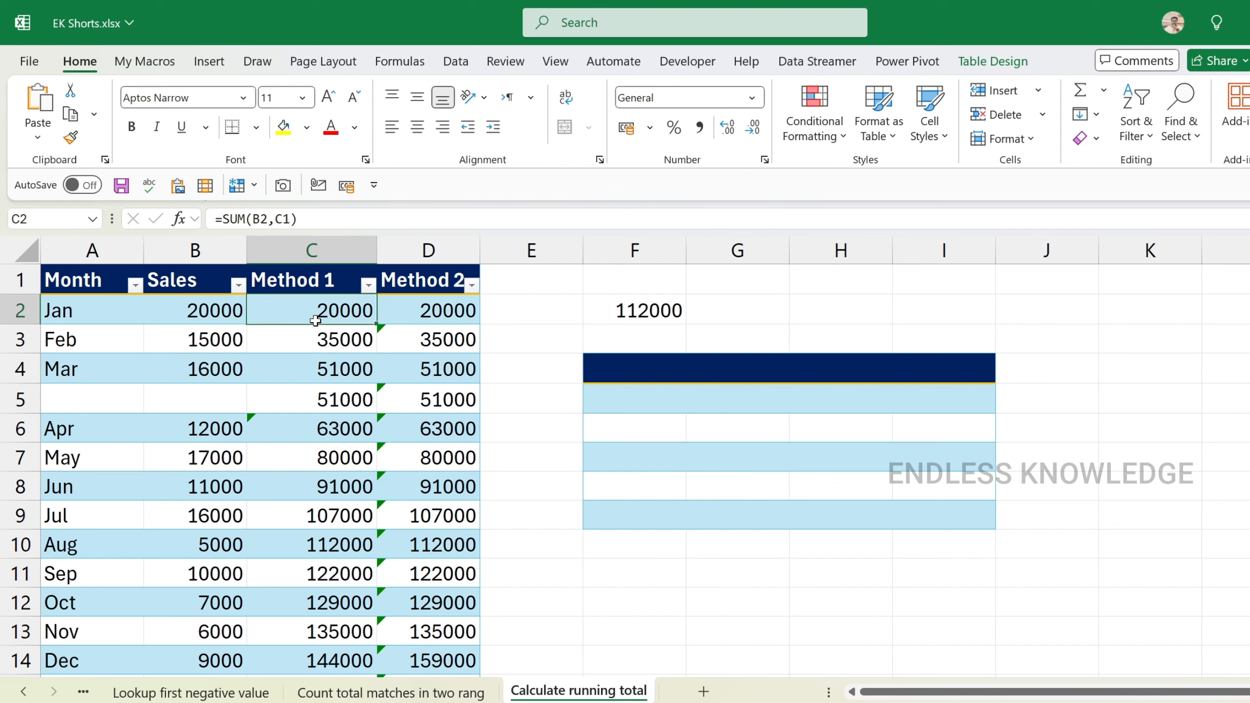
pyautogui.doubleClick(321, 310)
pyautogui.press('Escape')
# Step: Try a regular paste of the Method 1 formulas C2:C14 at J2, and delete the pasted cells
pyautogui.moveTo(320, 302); pyautogui.dragTo(319, 658)
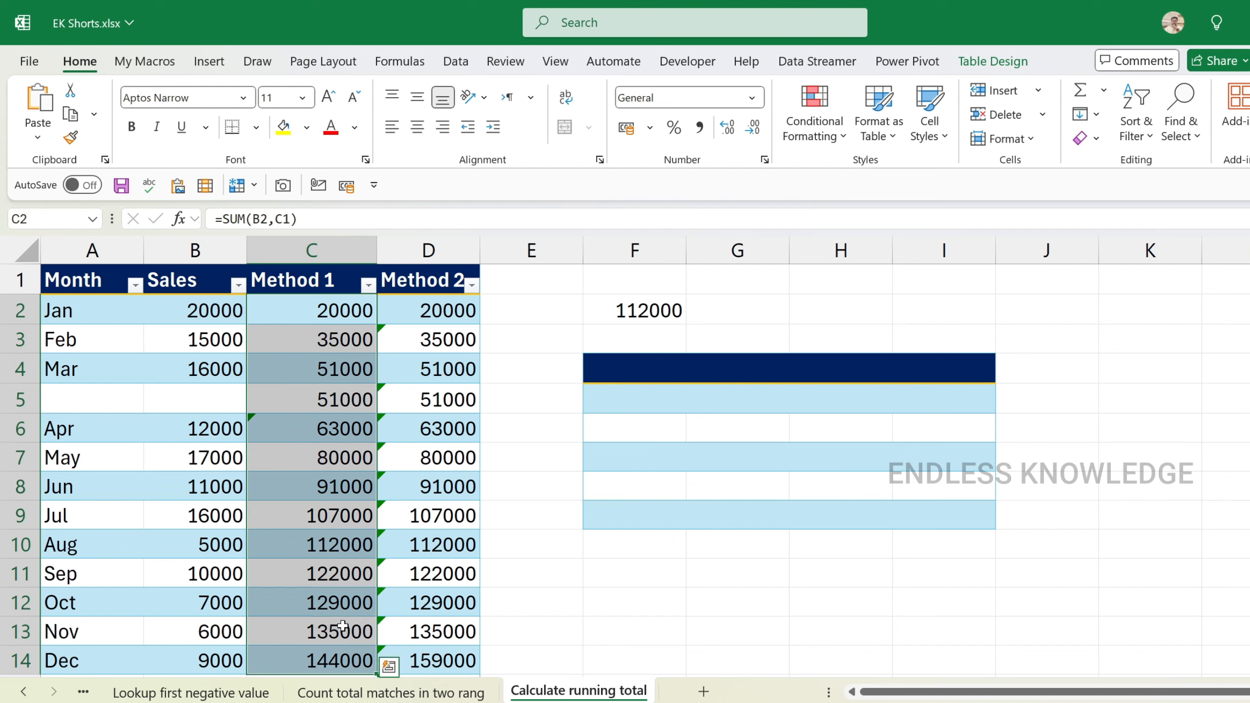
pyautogui.hotkey('ctrl', 'c')
pyautogui.click(1051, 301)
pyautogui.hotkey('ctrl', 'v')
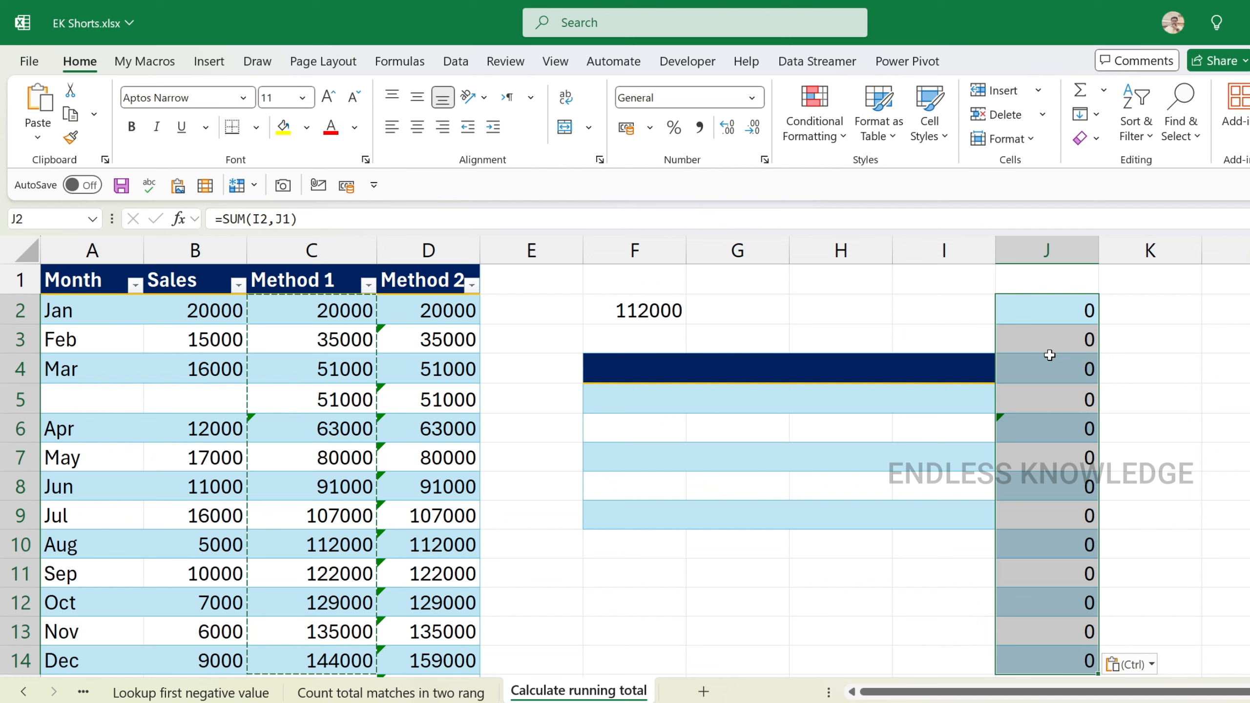
pyautogui.press('Delete')
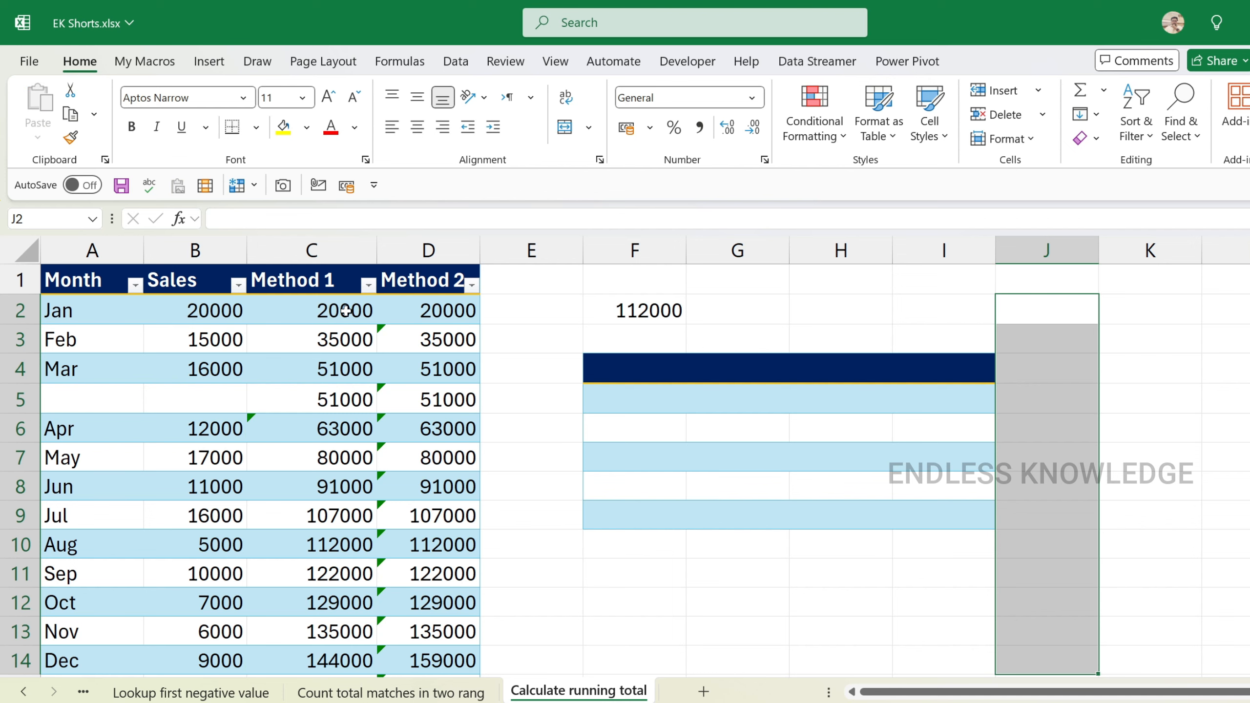
# Step: Copy the Method 1 running totals C2:C14, paste only their values at E2, and clear the copy marquee
pyautogui.moveTo(347, 315); pyautogui.dragTo(368, 653)
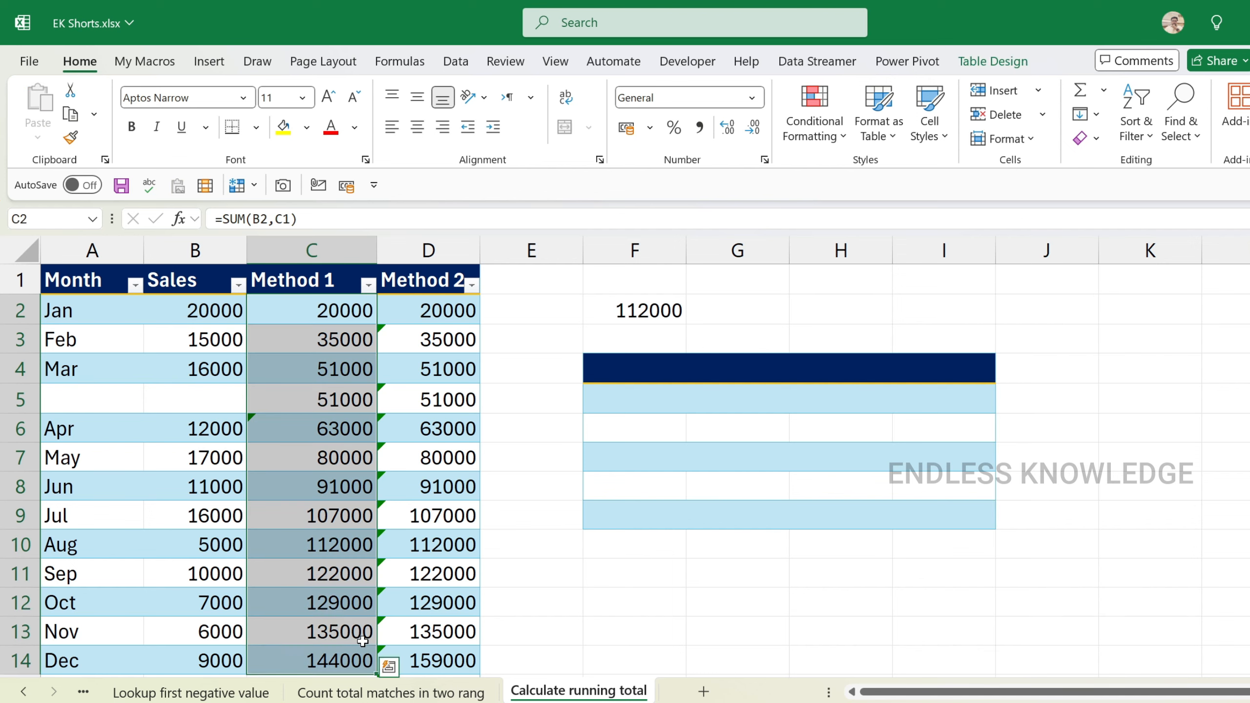
pyautogui.hotkey('ctrl', 'c')
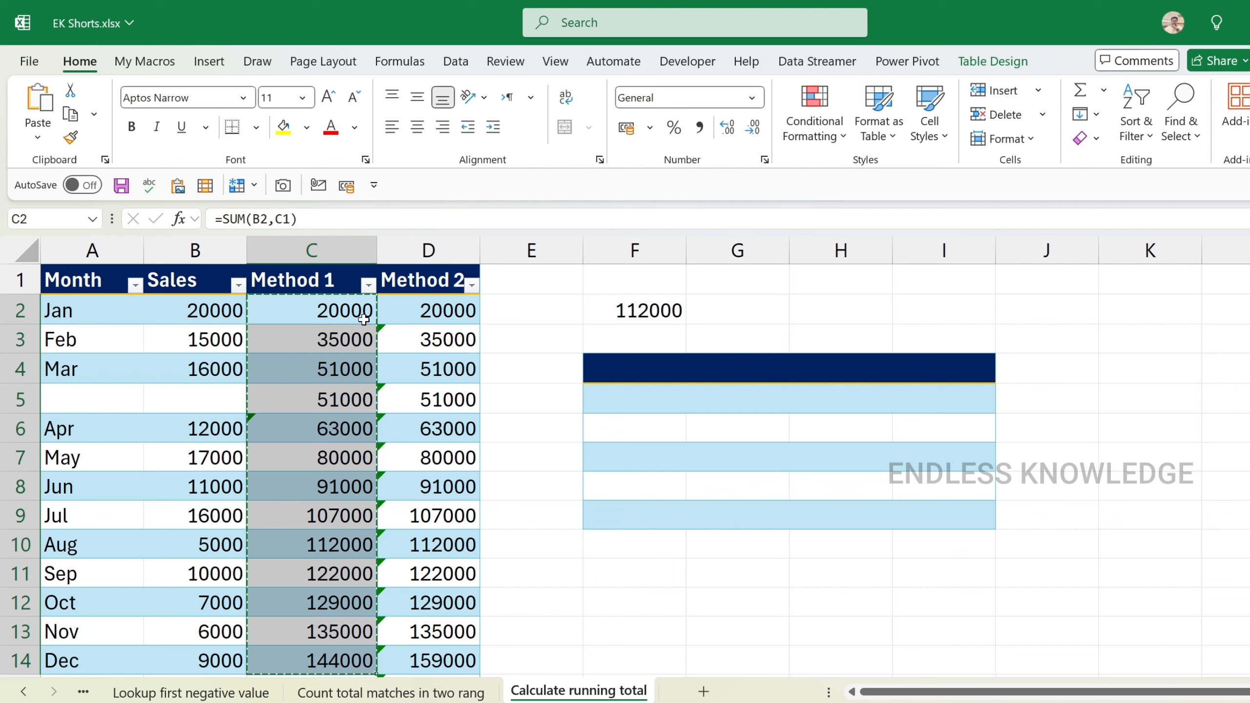
pyautogui.moveTo(537, 313)
pyautogui.mouseDown()
pyautogui.moveTo(516, 407)
pyautogui.moveTo(520, 309)
pyautogui.mouseUp()
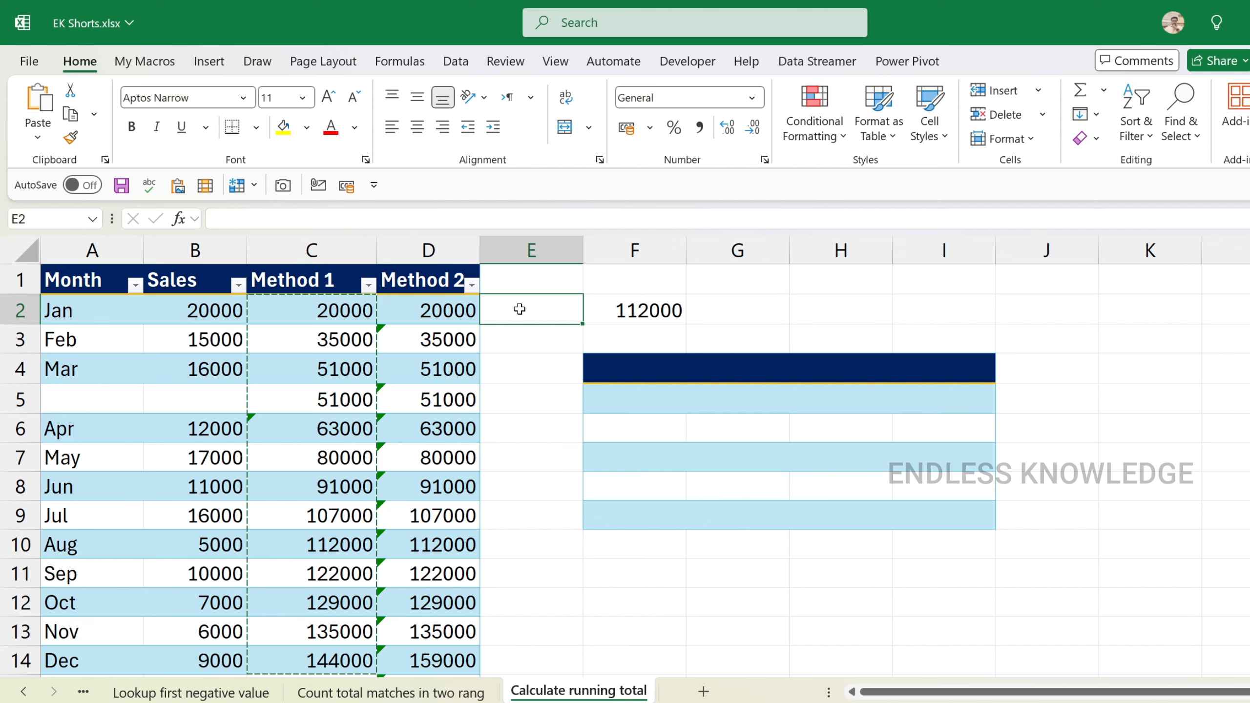
pyautogui.hotkey('ctrl', 'v')
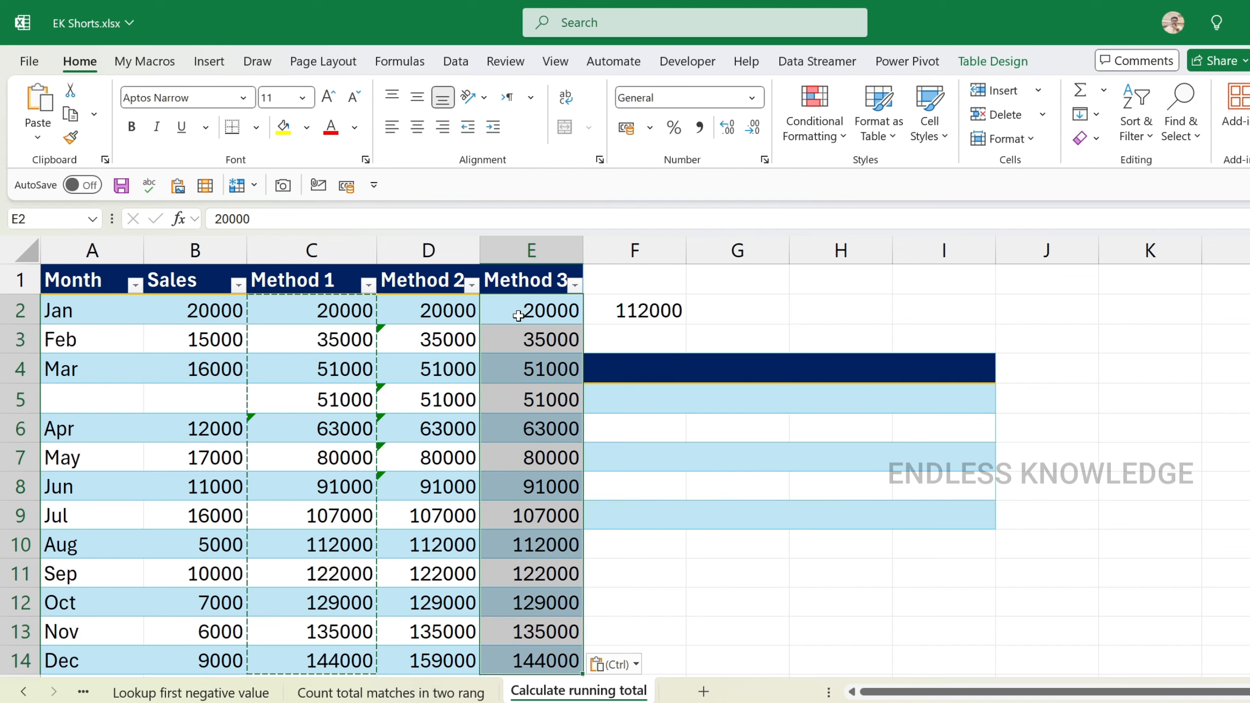
pyautogui.click(530, 313)
pyautogui.click(529, 347)
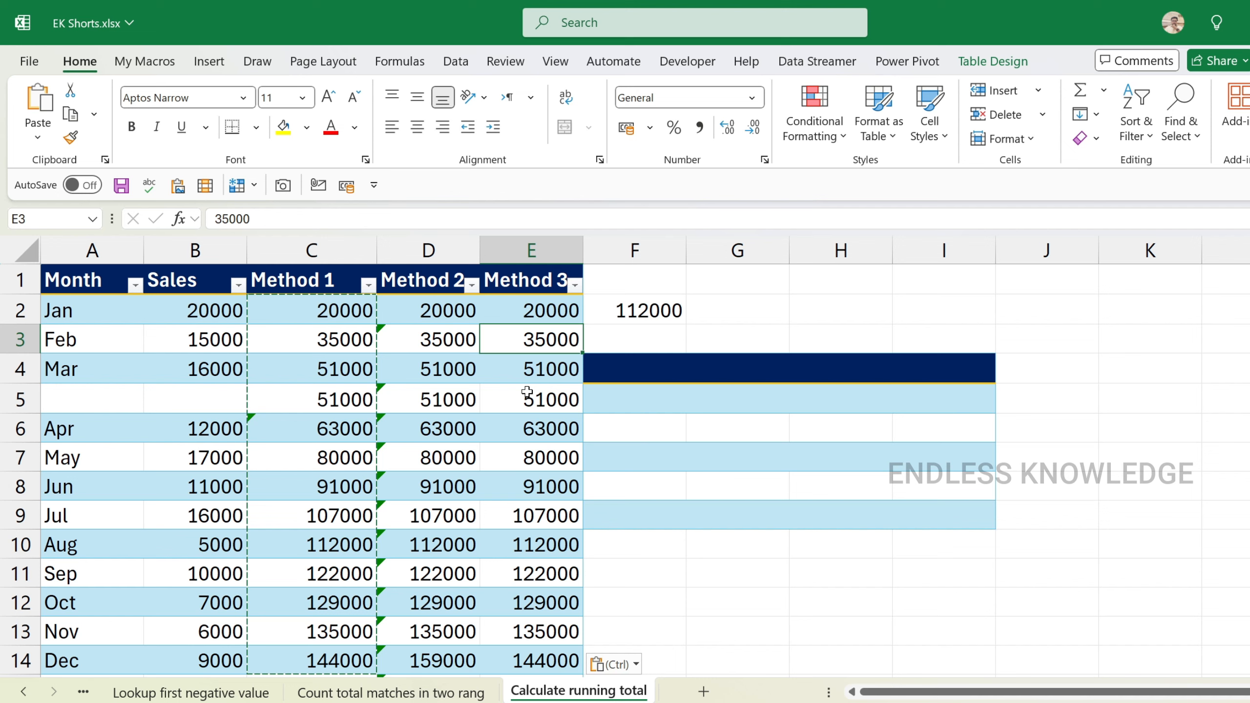
pyautogui.click(335, 312)
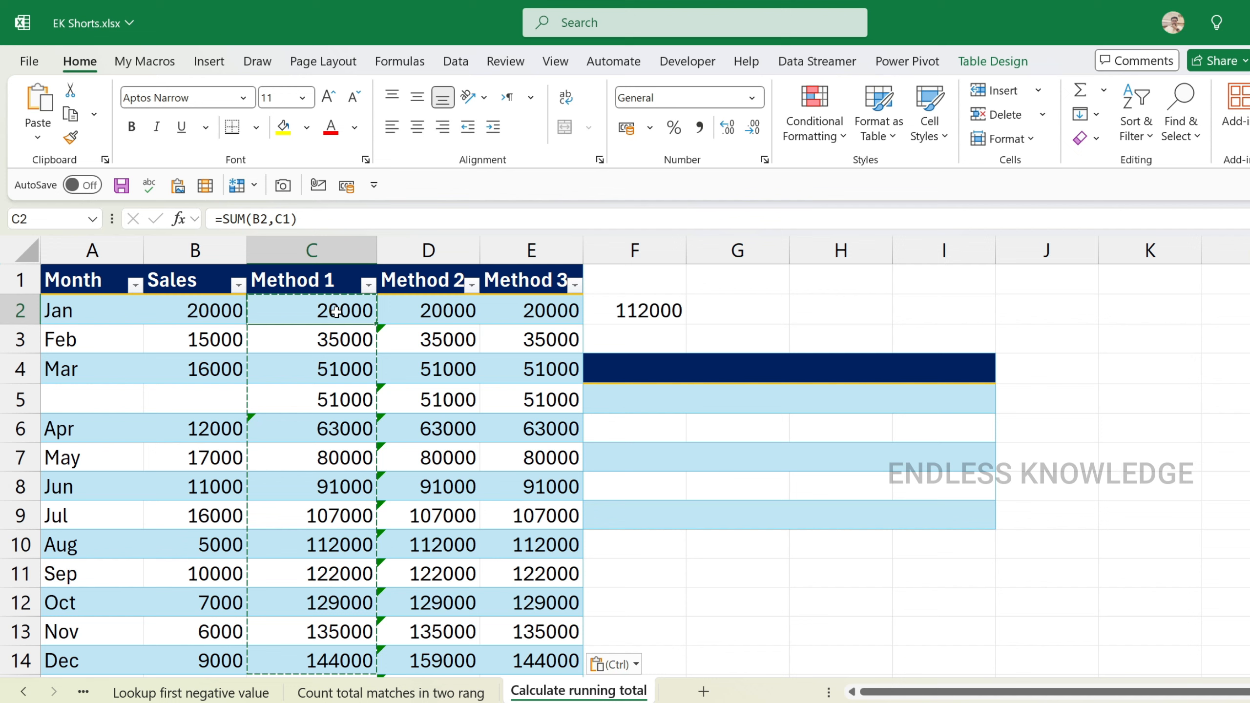
pyautogui.press('Escape')
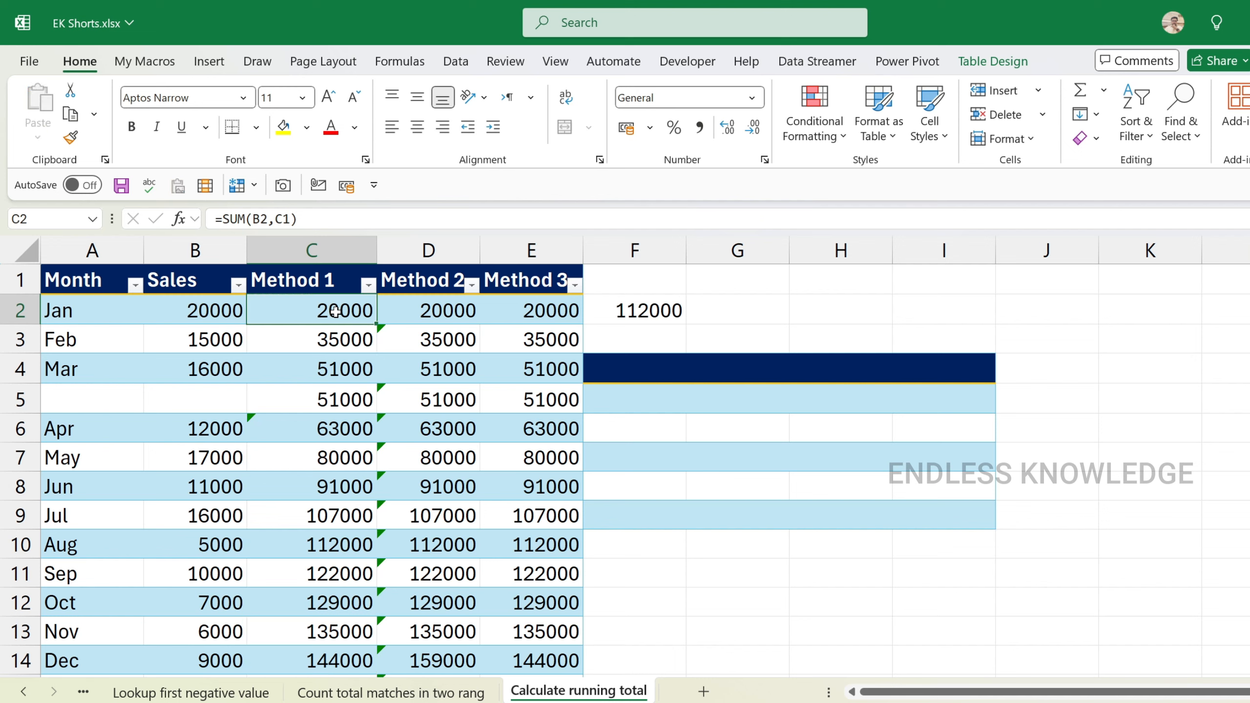
# Step: Fill the column beside Method 3 with random numbers by entering =RANDBETWEEN(1,100) in cell F2
pyautogui.click(654, 306)
pyautogui.write('=ran')
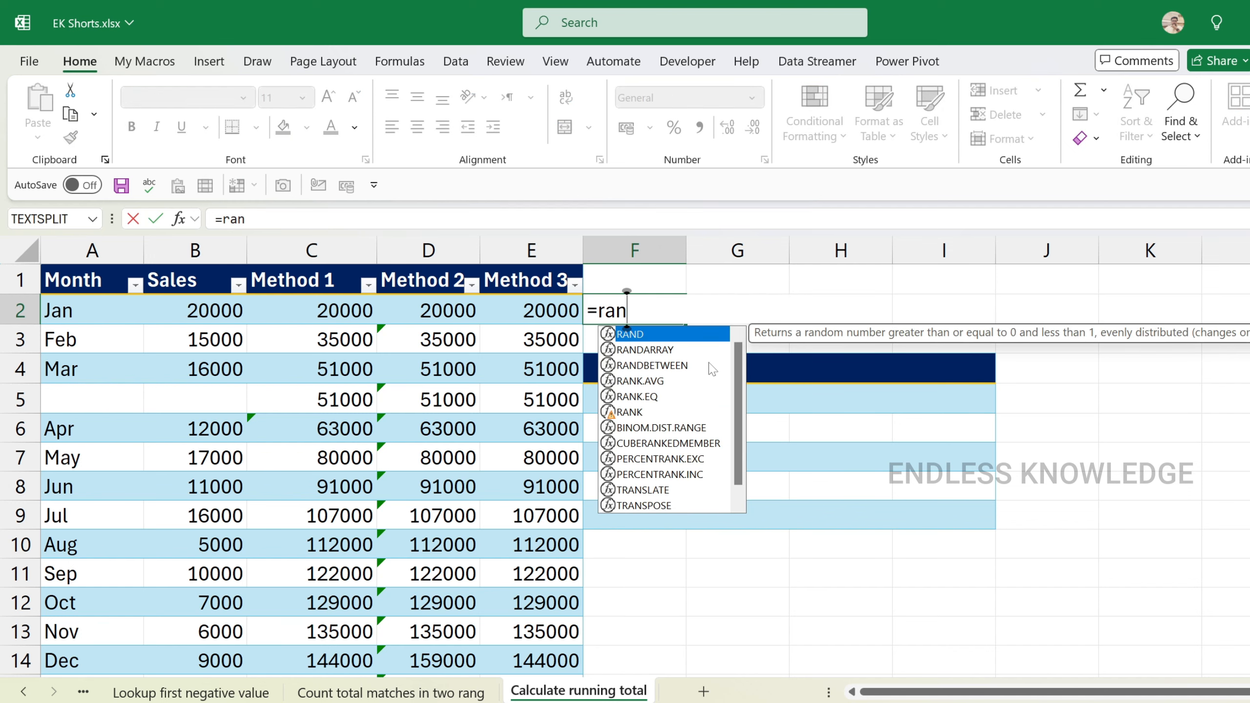
pyautogui.write('db')
pyautogui.press('Tab')
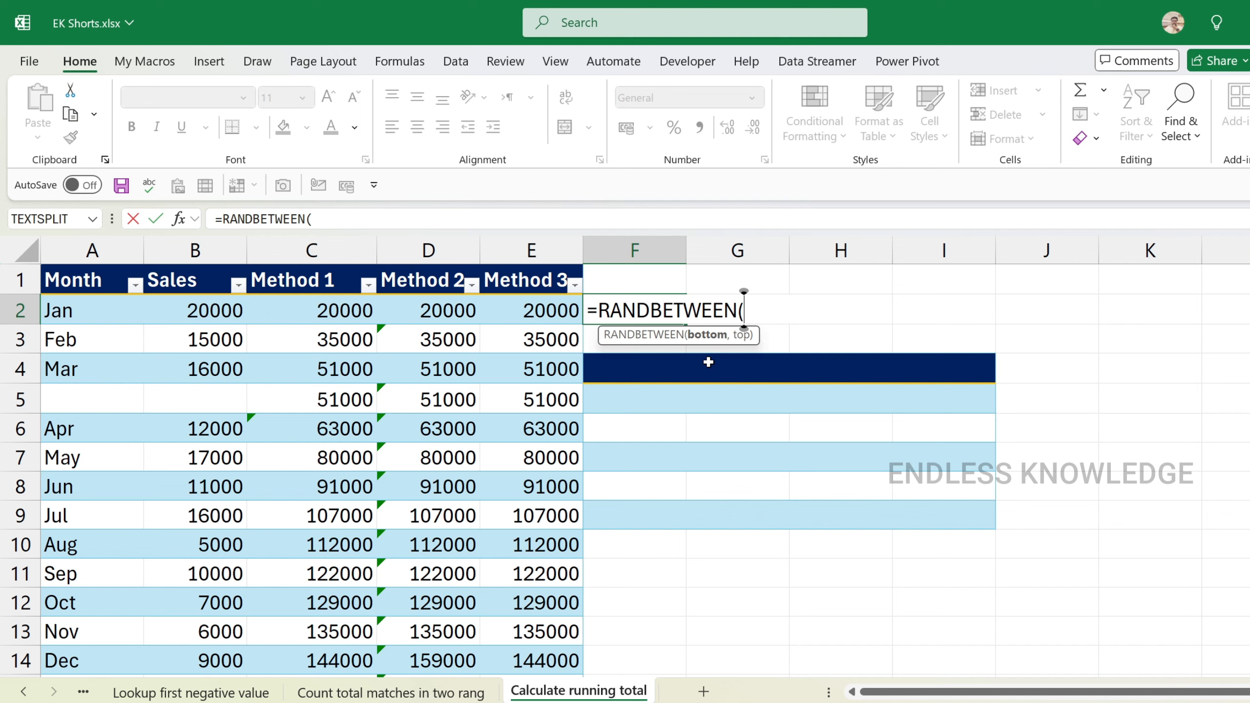
pyautogui.write('1,100')
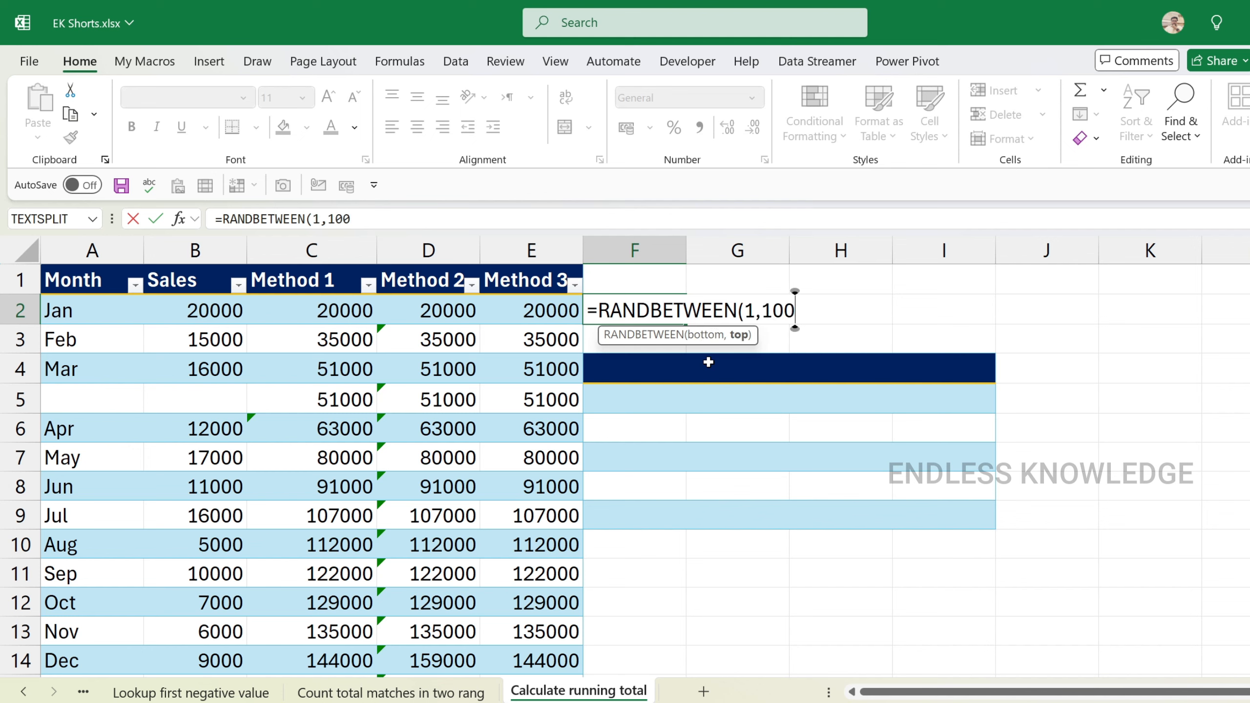
pyautogui.press('Return')
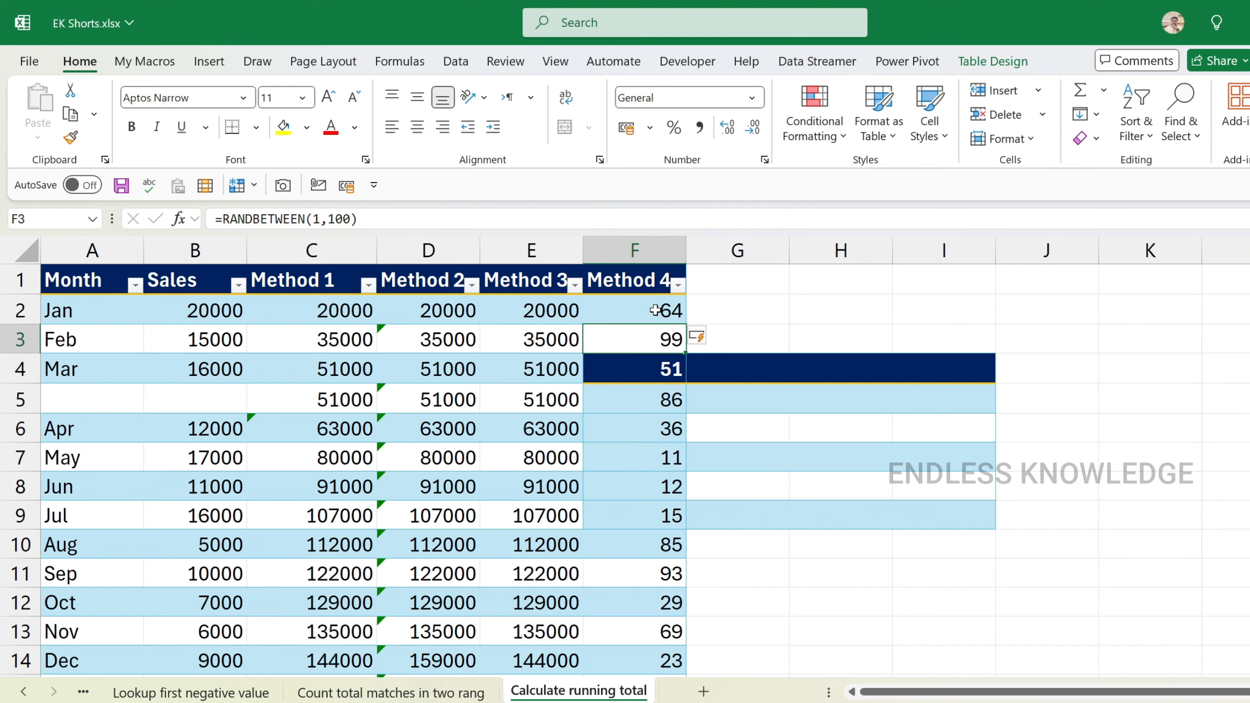
pyautogui.click(651, 313)
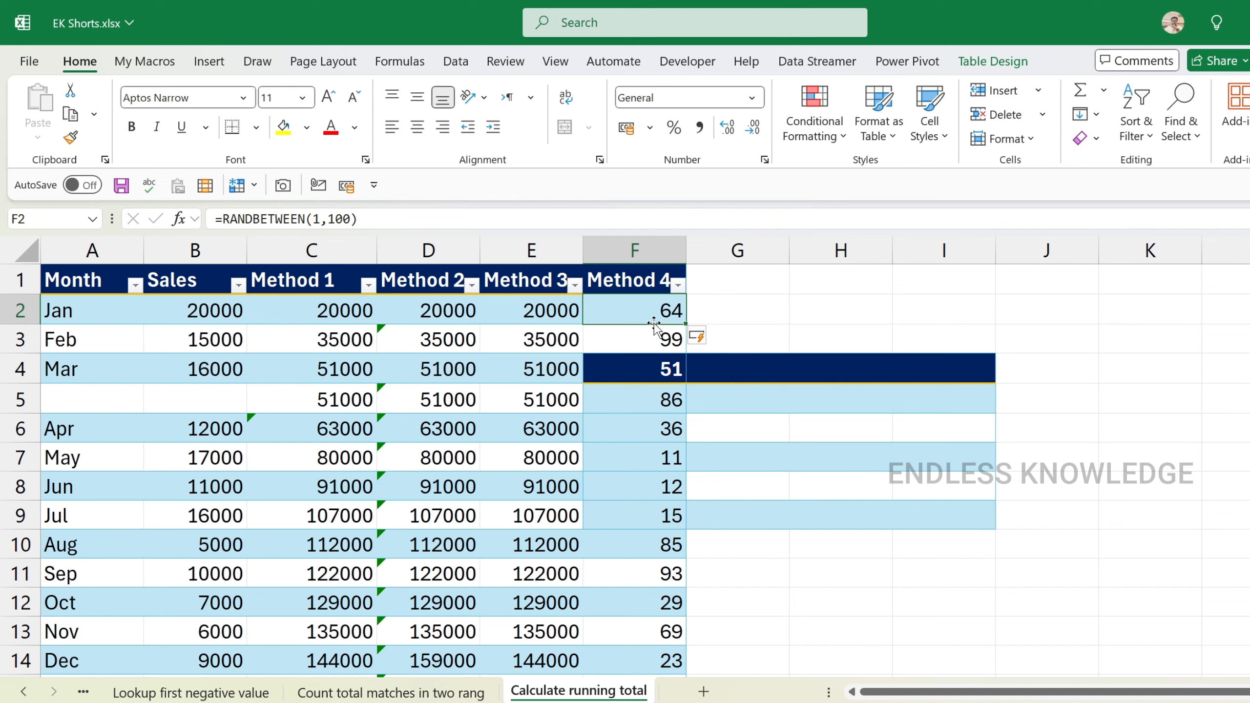
pyautogui.click(753, 307)
pyautogui.click(752, 336)
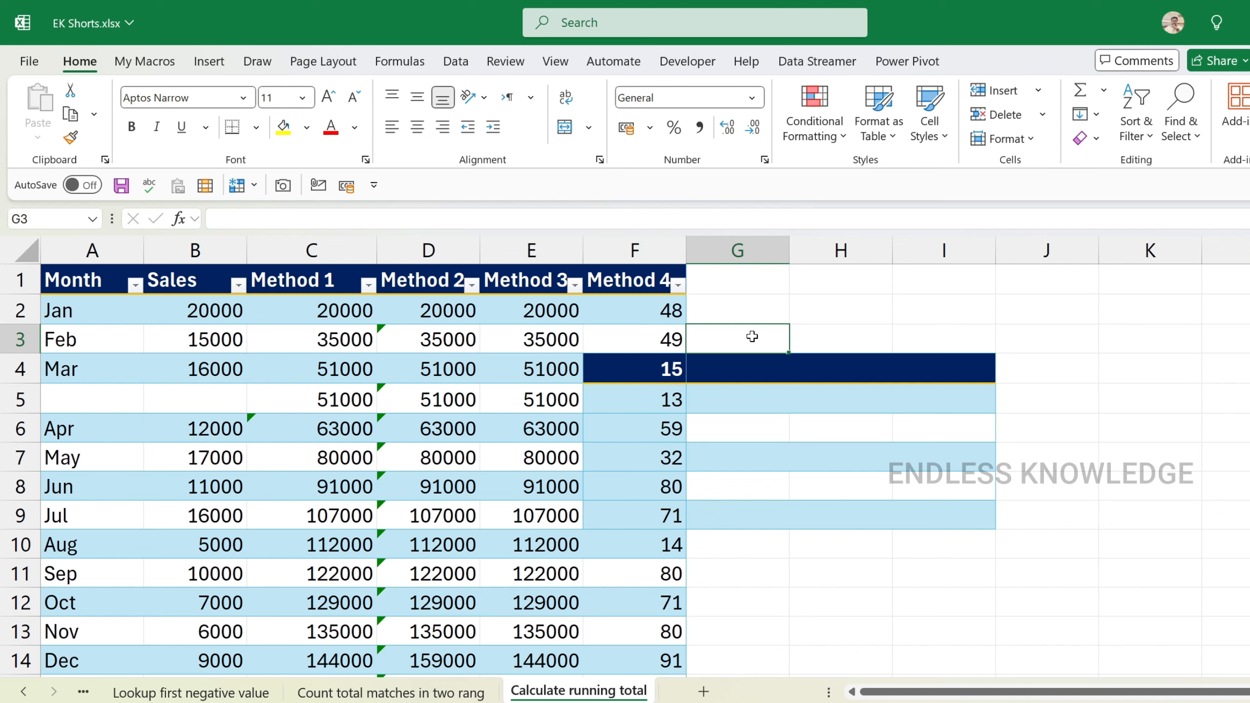
# Step: Replace the RANDBETWEEN formulas in F2:F14 with their values by copying the range and pasting values in place
pyautogui.moveTo(635, 309); pyautogui.dragTo(637, 657)
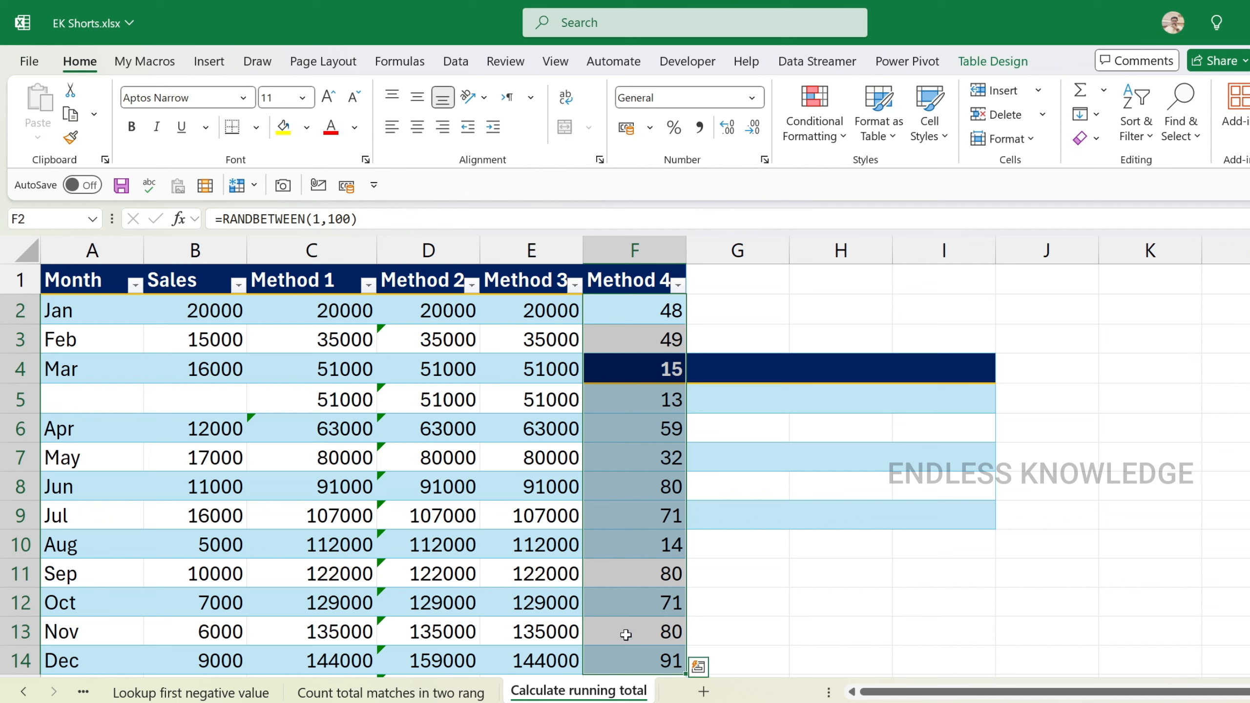
pyautogui.hotkey('ctrl', 'c')
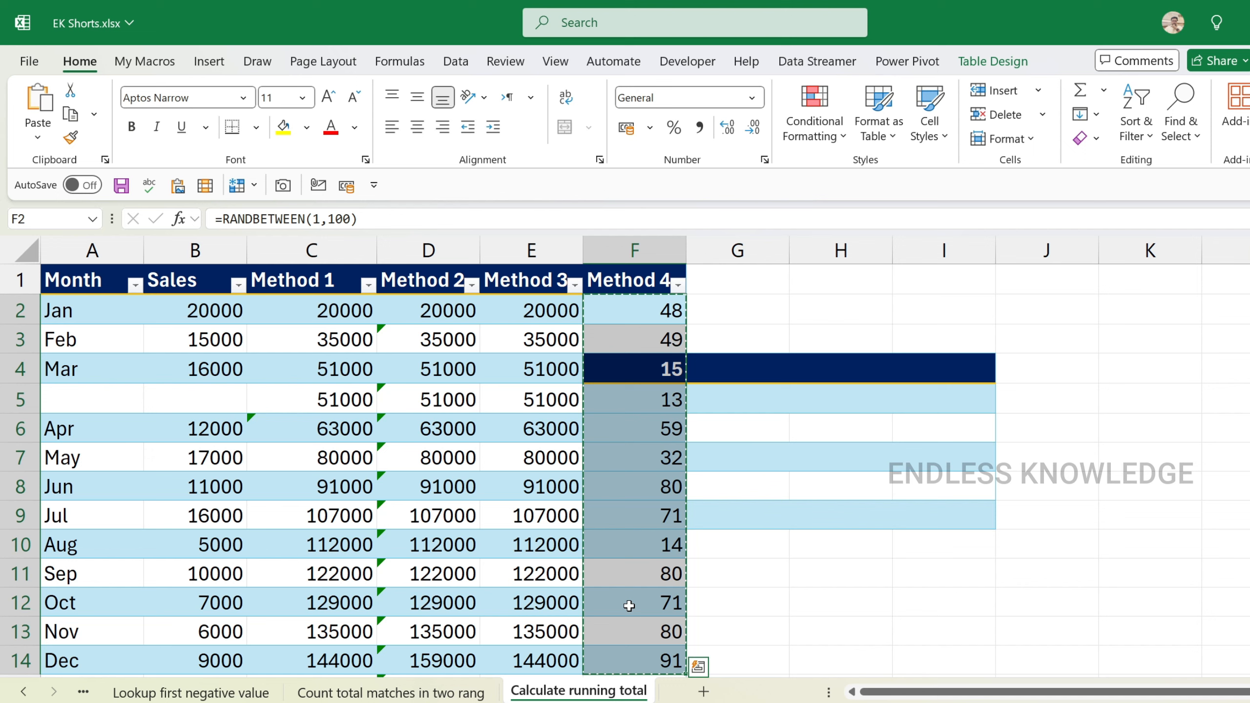
pyautogui.hotkey('ctrl', 'shift', 'v')
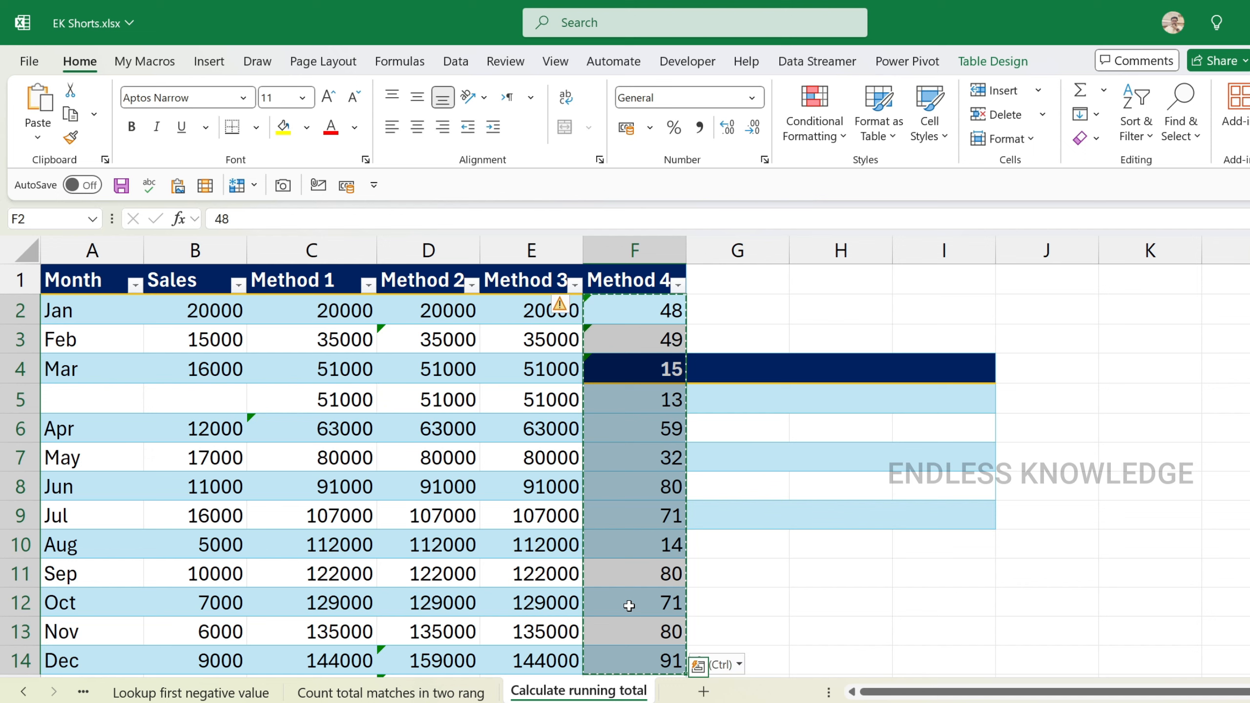
pyautogui.press('Escape')
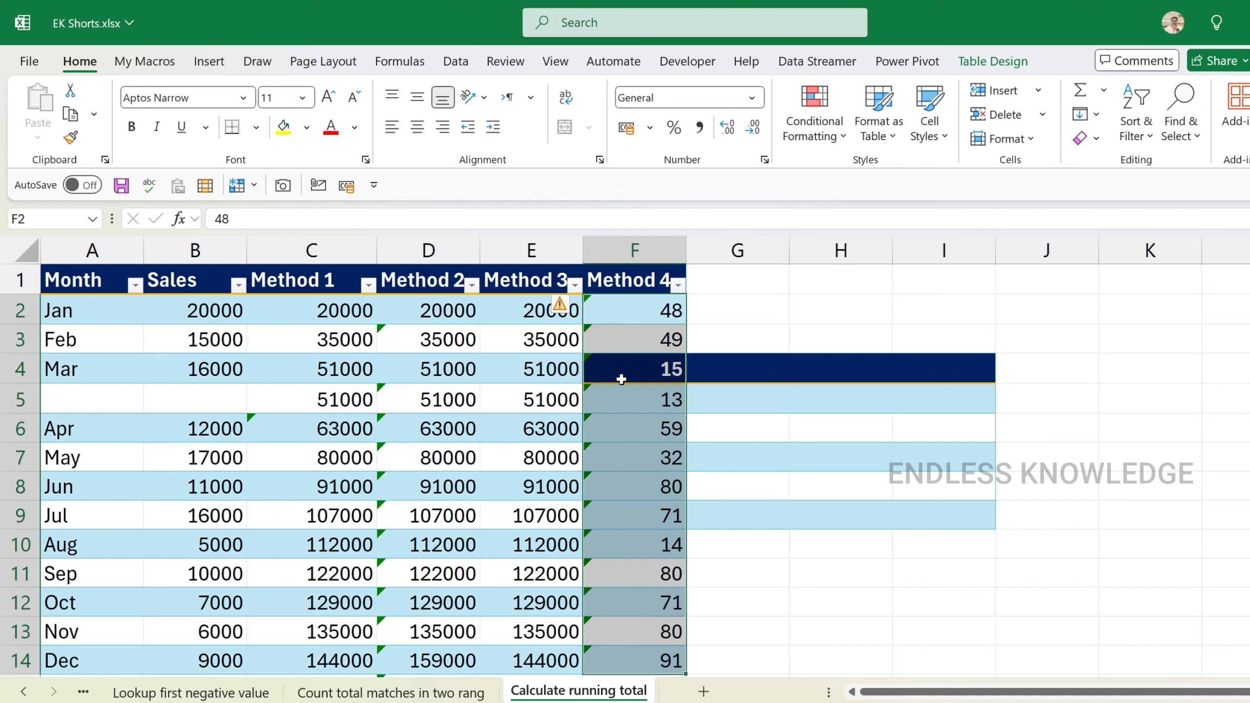
pyautogui.click(647, 309)
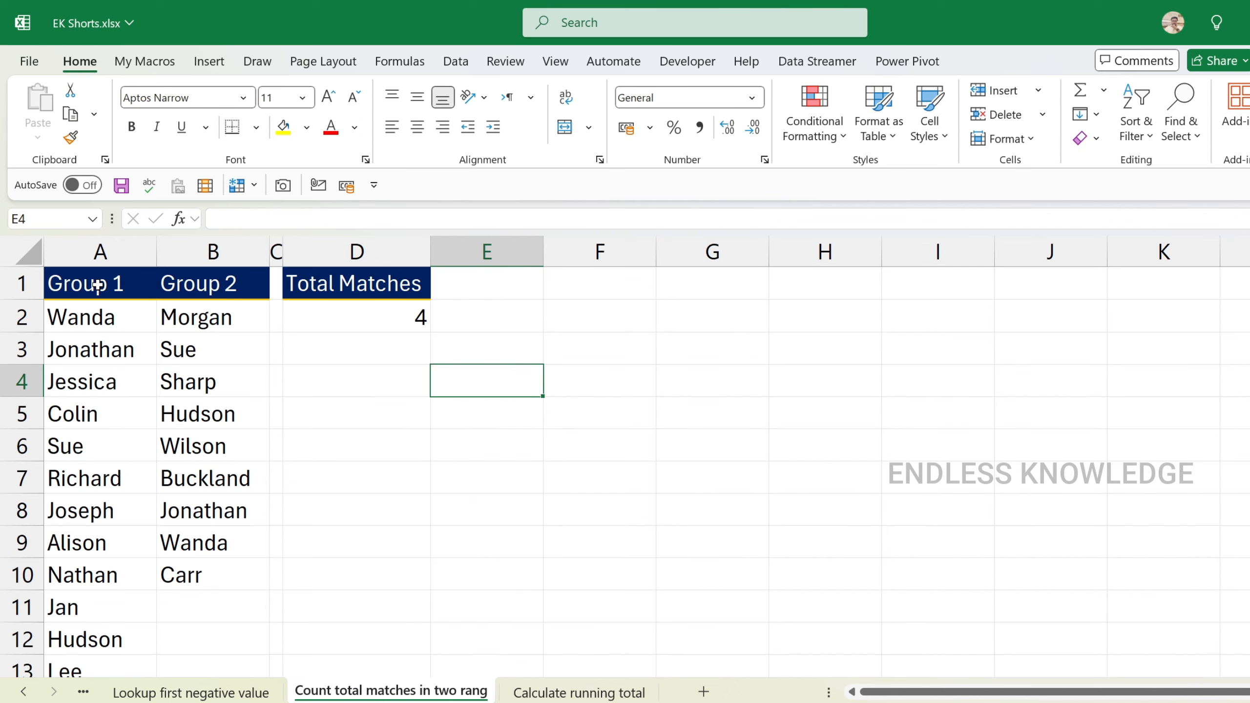
# Step: Copy the Group 1 and Group 2 range A1:B10, paste it transposed at E3 with Paste Special, and clear the copy marquee
pyautogui.moveTo(99, 284); pyautogui.dragTo(225, 565)
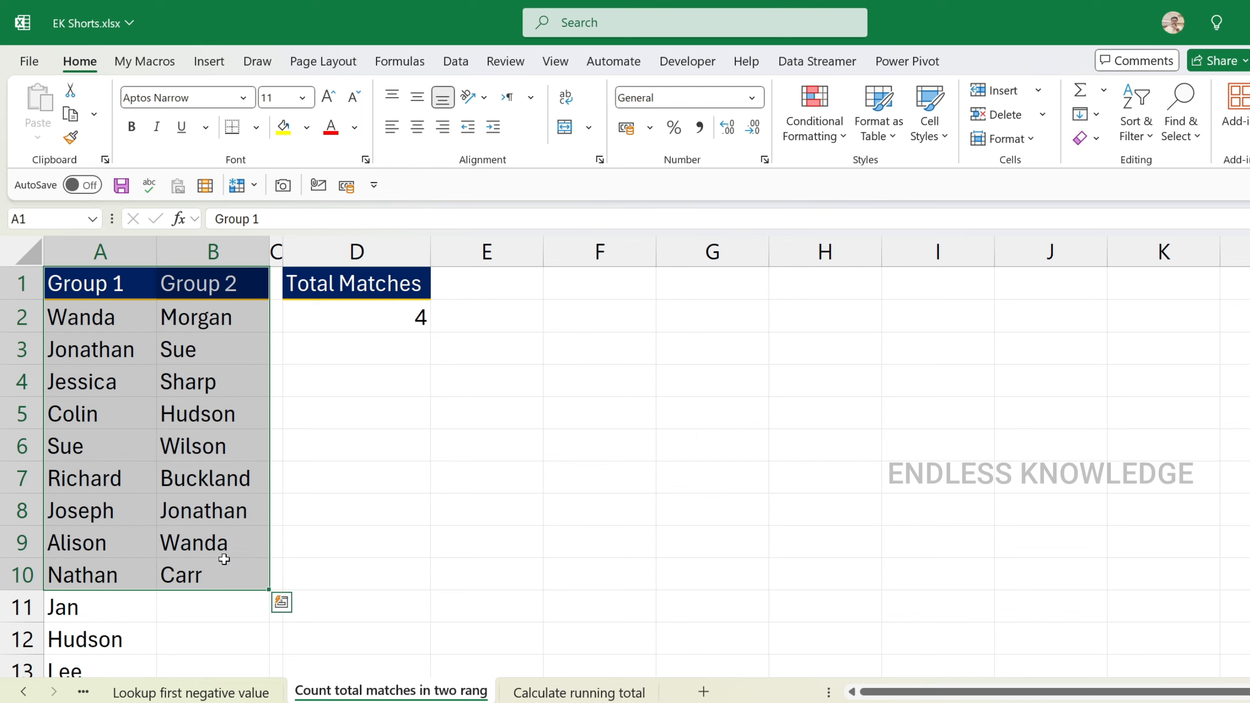
pyautogui.hotkey('ctrl', 'c')
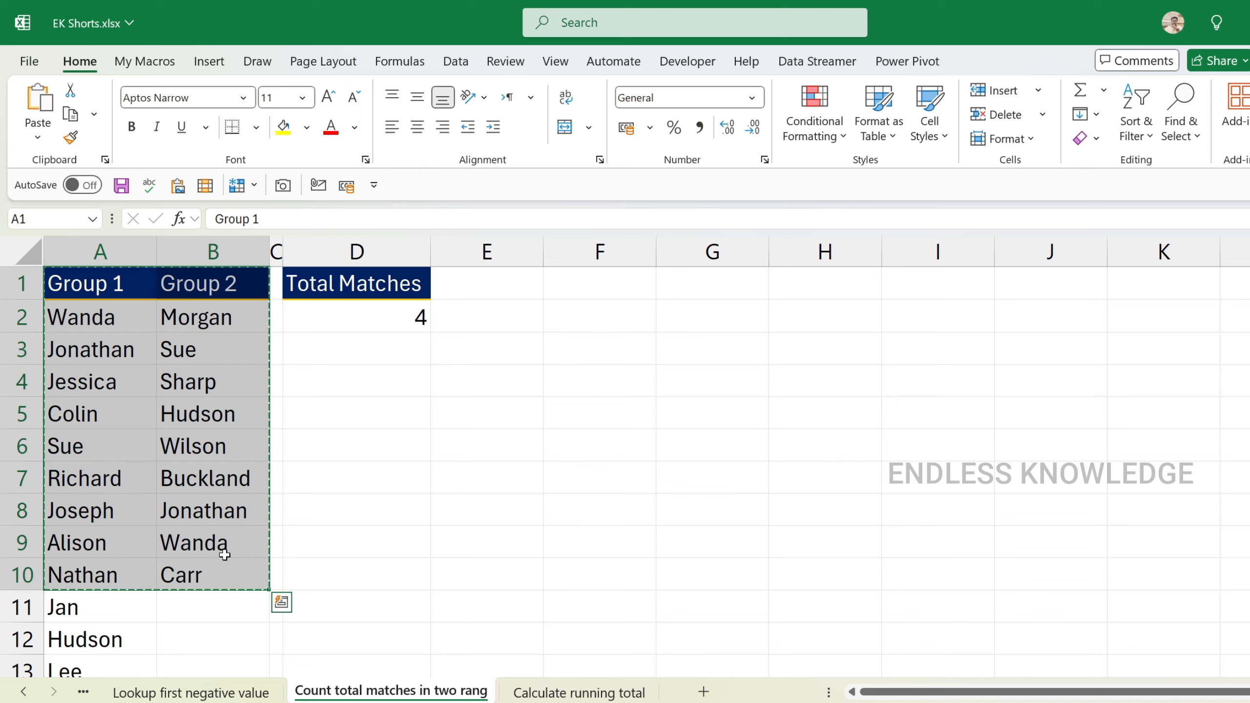
pyautogui.click(520, 346)
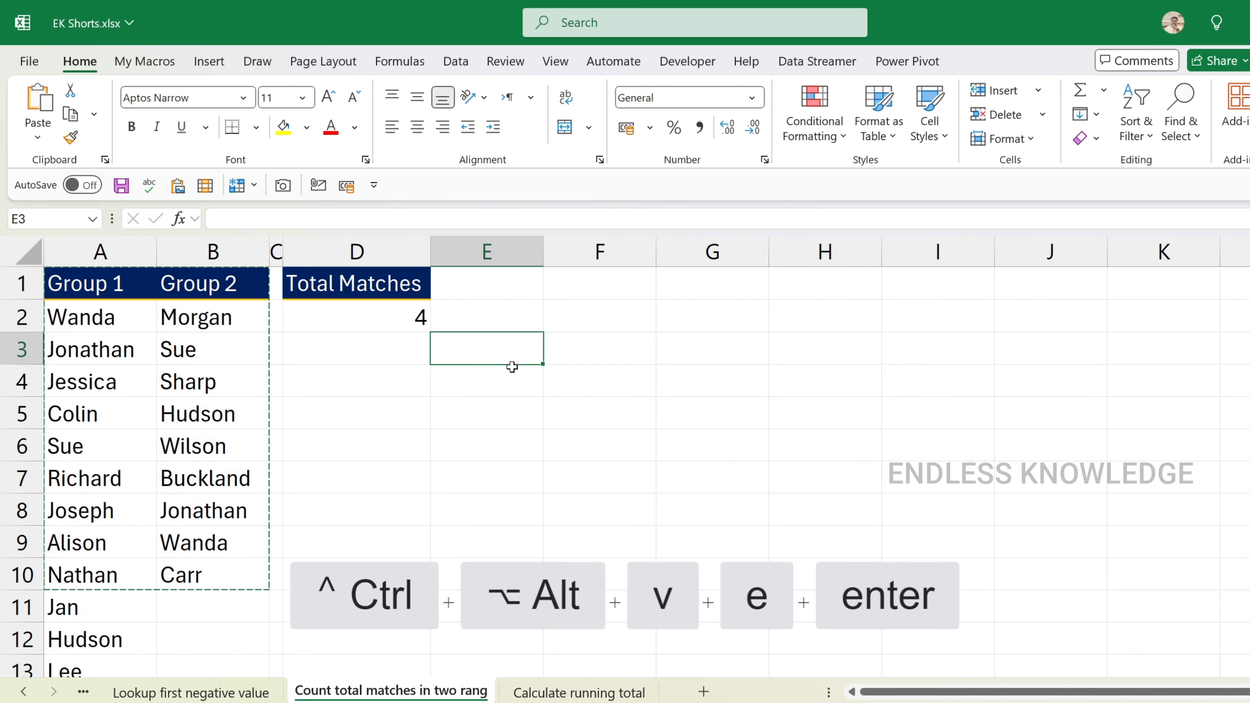
pyautogui.hotkey('ctrl', 'alt', 'v')
pyautogui.press('e')
pyautogui.press('Return')
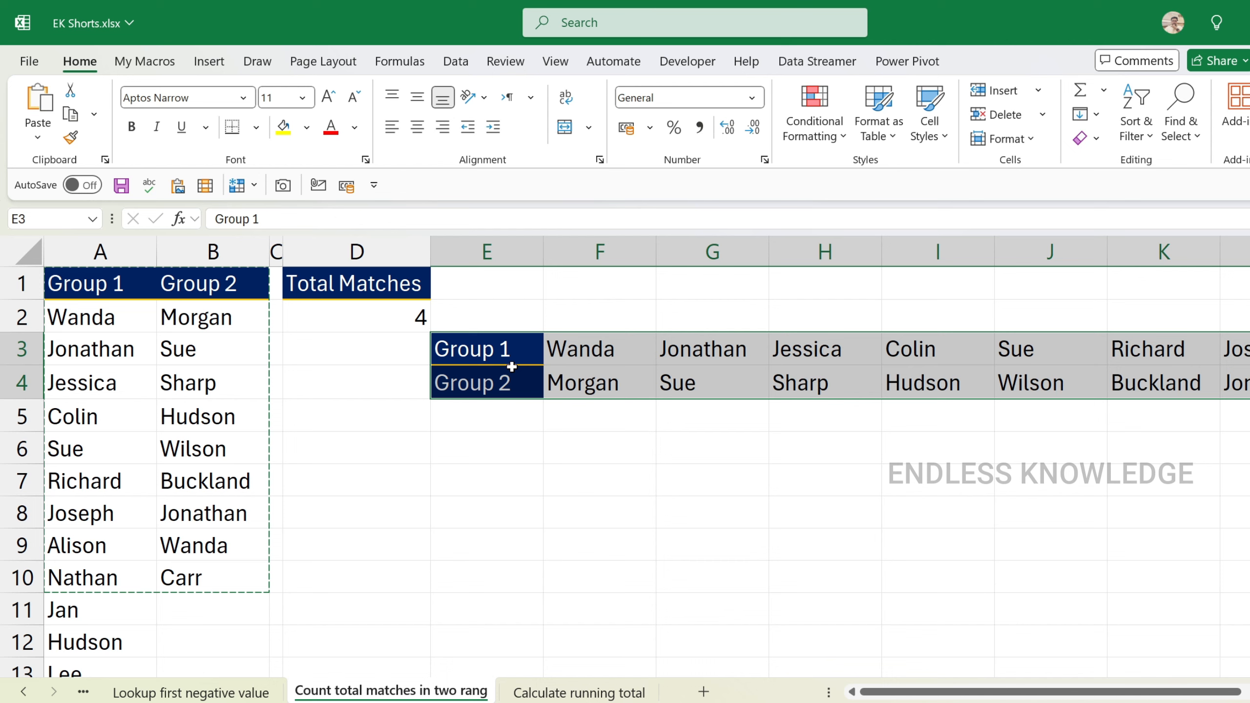
pyautogui.hotkey('ctrl', 'alt', 'v')
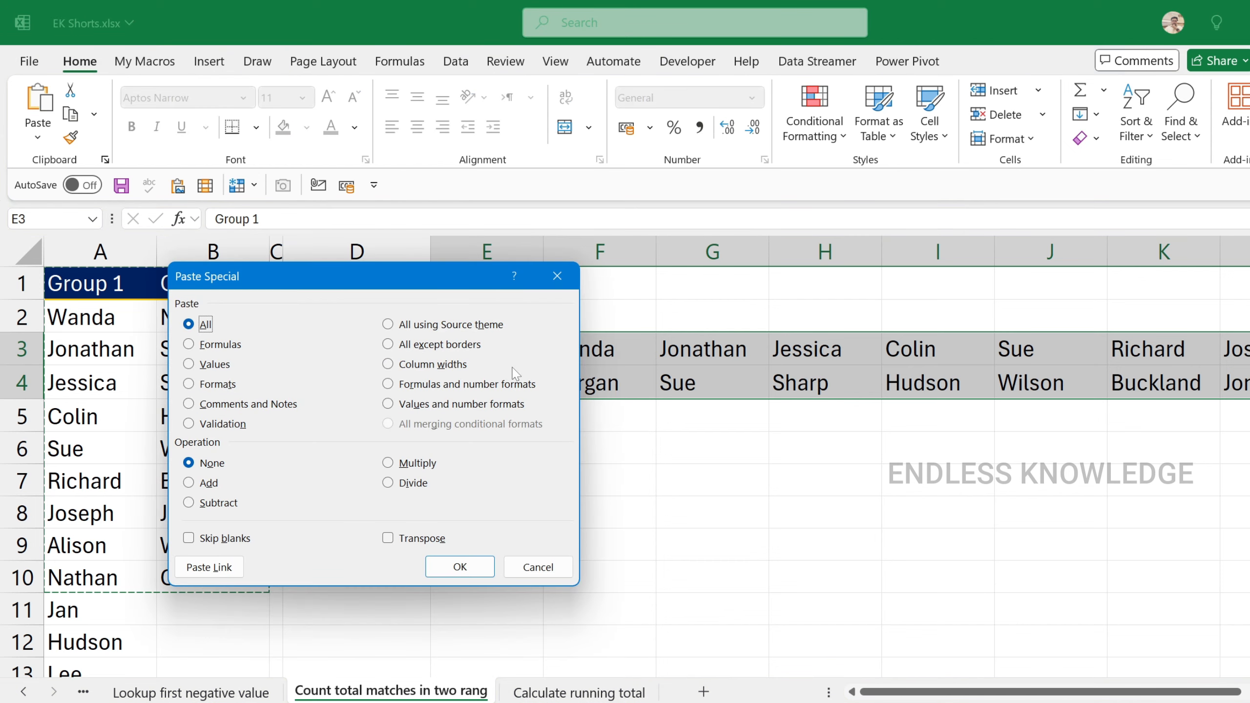
pyautogui.press('e')
pyautogui.press('Return')
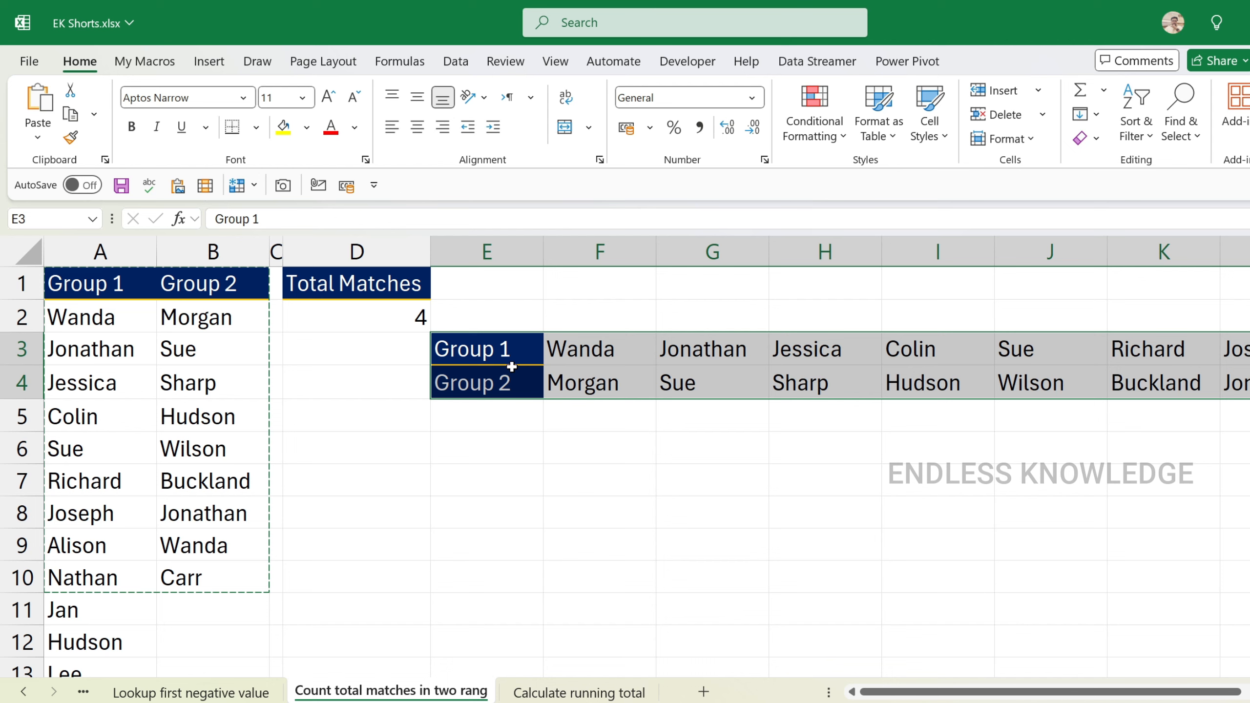
pyautogui.press('Escape')
# Step: Copy the Total Matches cell D2, and paste only its formula into cell D7 using Paste Special
pyautogui.click(353, 322)
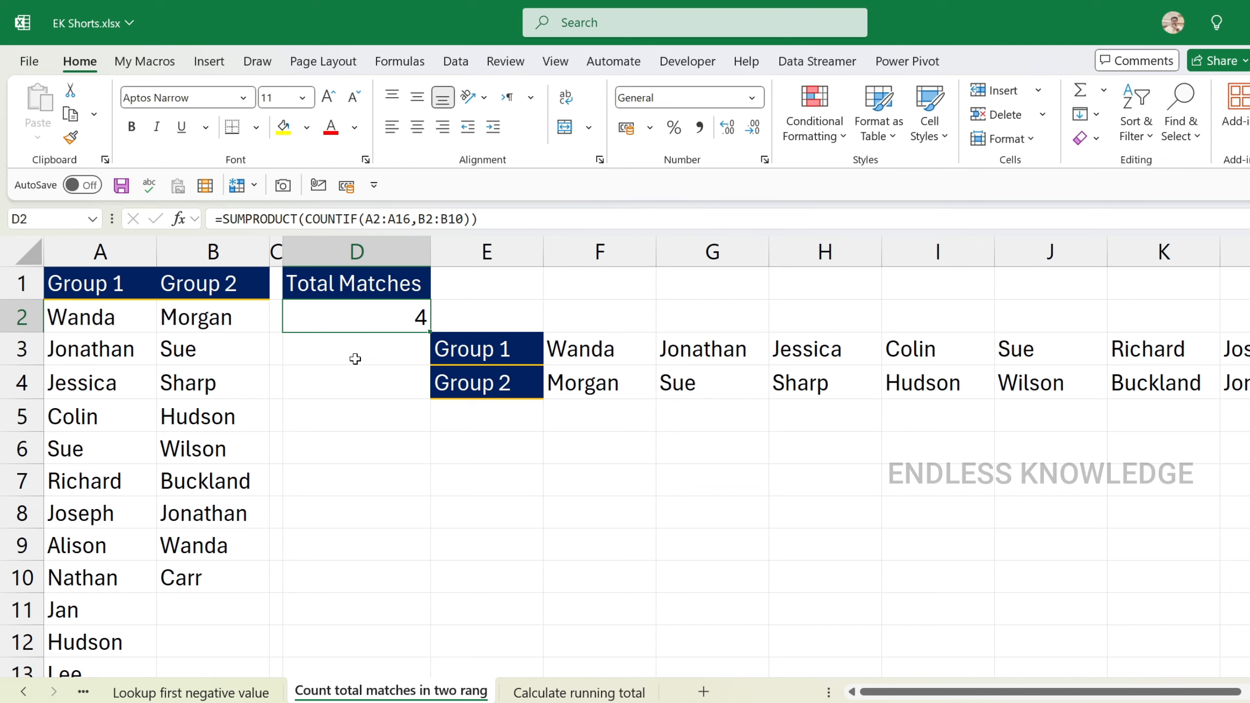
pyautogui.click(349, 346)
pyautogui.click(355, 318)
pyautogui.hotkey('ctrl', 'c')
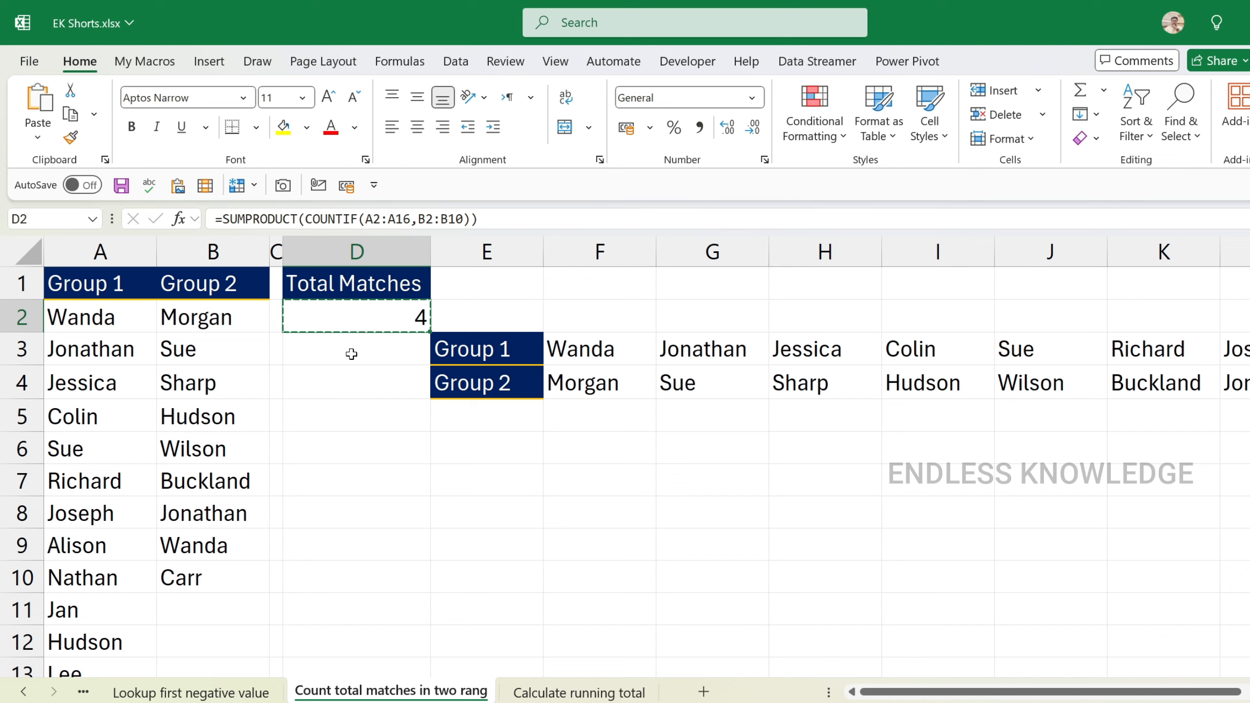
pyautogui.press('Down')
pyautogui.press('Down')
pyautogui.press('Down')
pyautogui.press('Down')
pyautogui.press('Down')
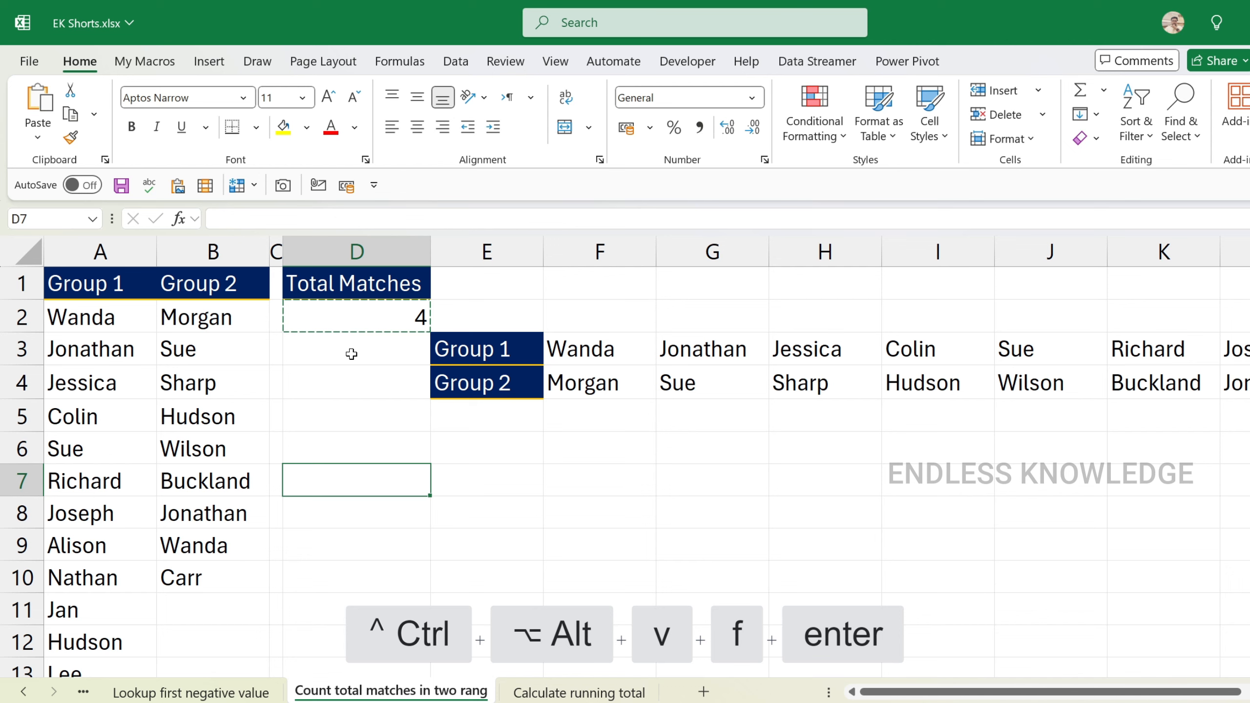
pyautogui.hotkey('ctrl', 'alt', 'v')
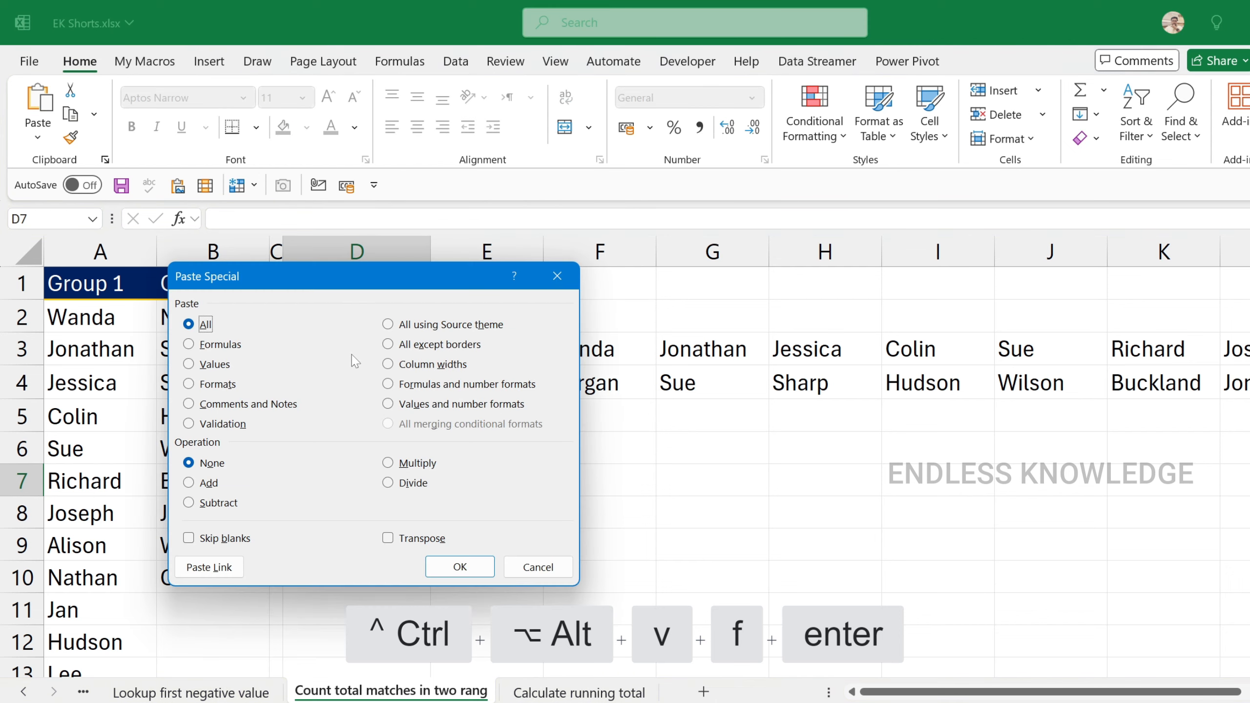
pyautogui.press('f')
pyautogui.press('Return')
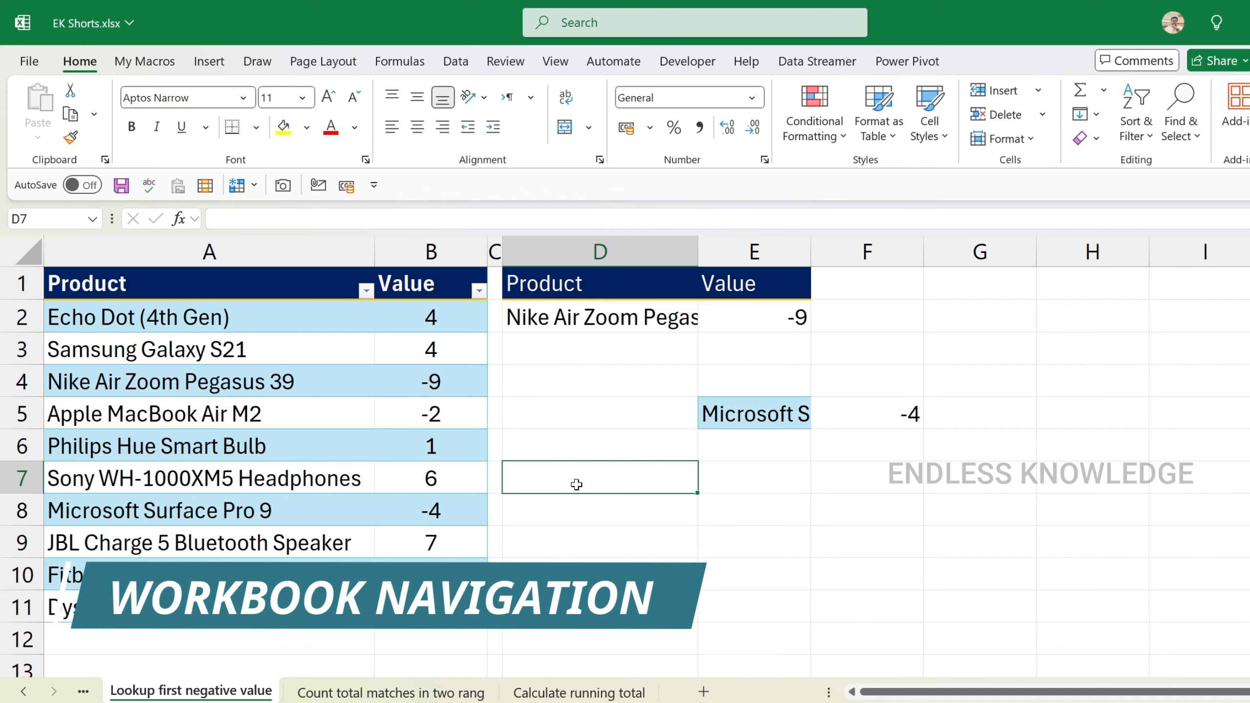
# Step: Create a blank workbook and switch between the open workbooks, ending on cell F5 of the new one
pyautogui.hotkey('ctrl', 'n')
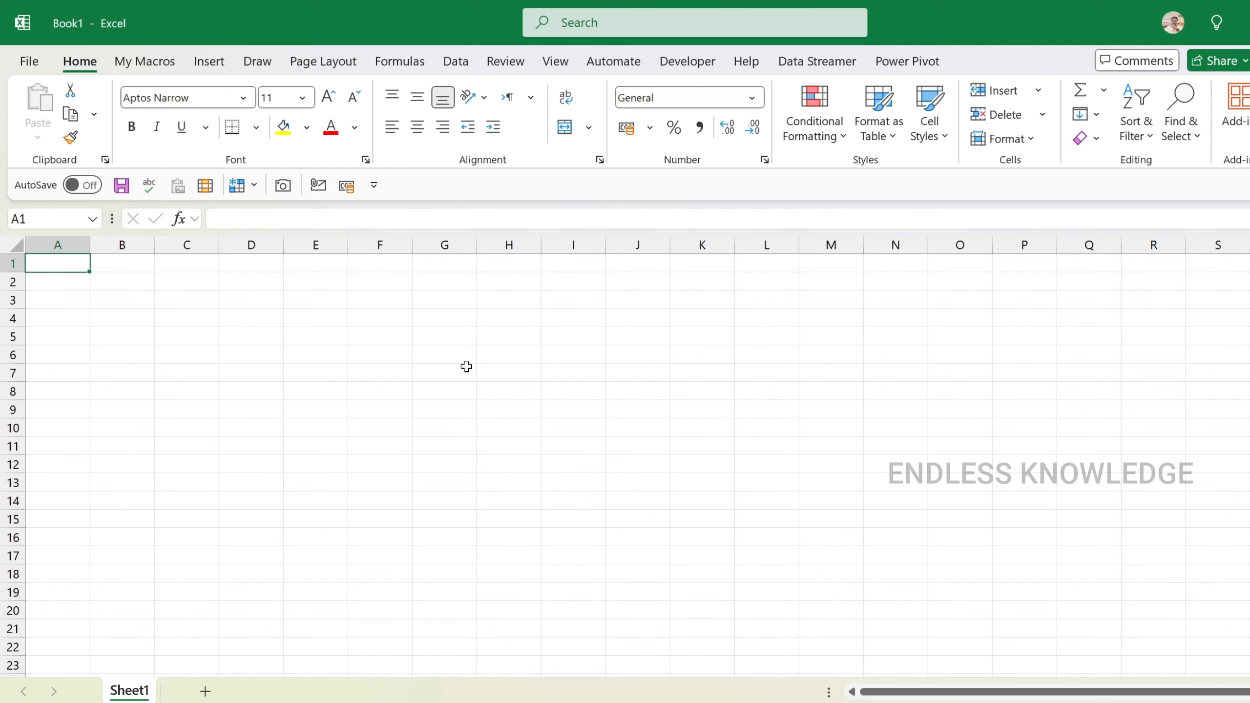
pyautogui.hotkey('alt', 'Tab')
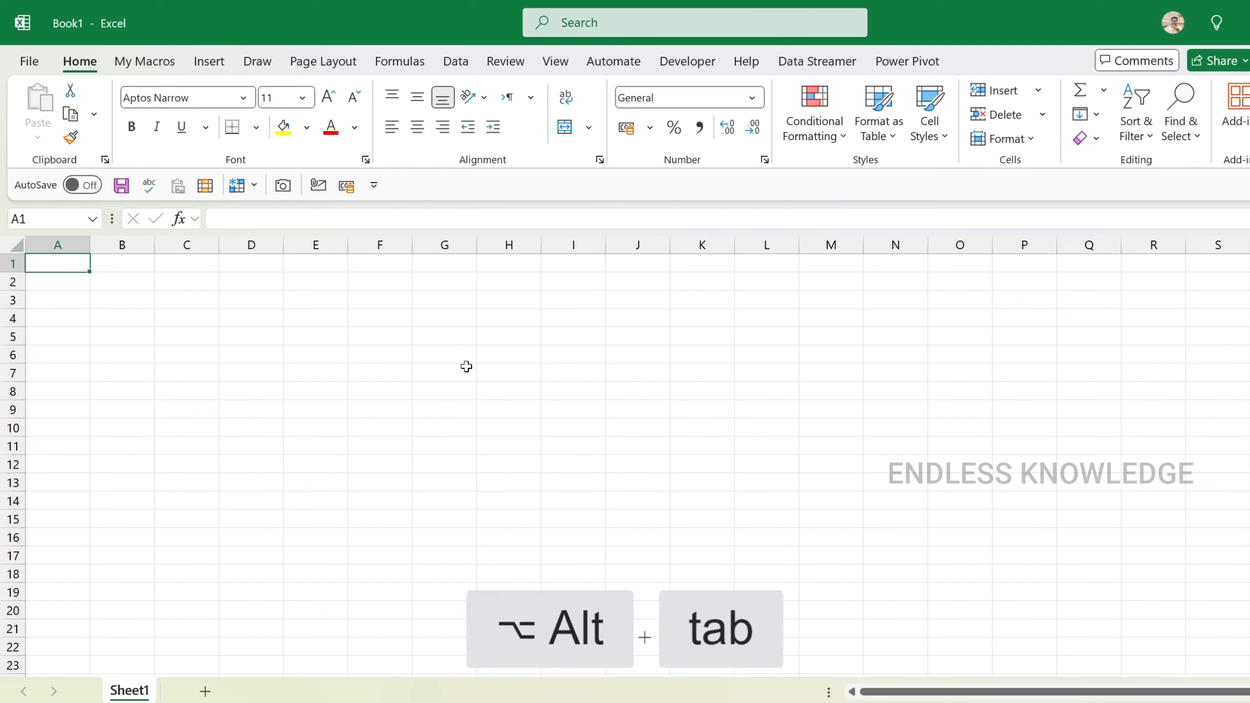
pyautogui.hotkey('alt', 'Tab')
pyautogui.hotkey('alt', 'Tab')
pyautogui.click(406, 343)
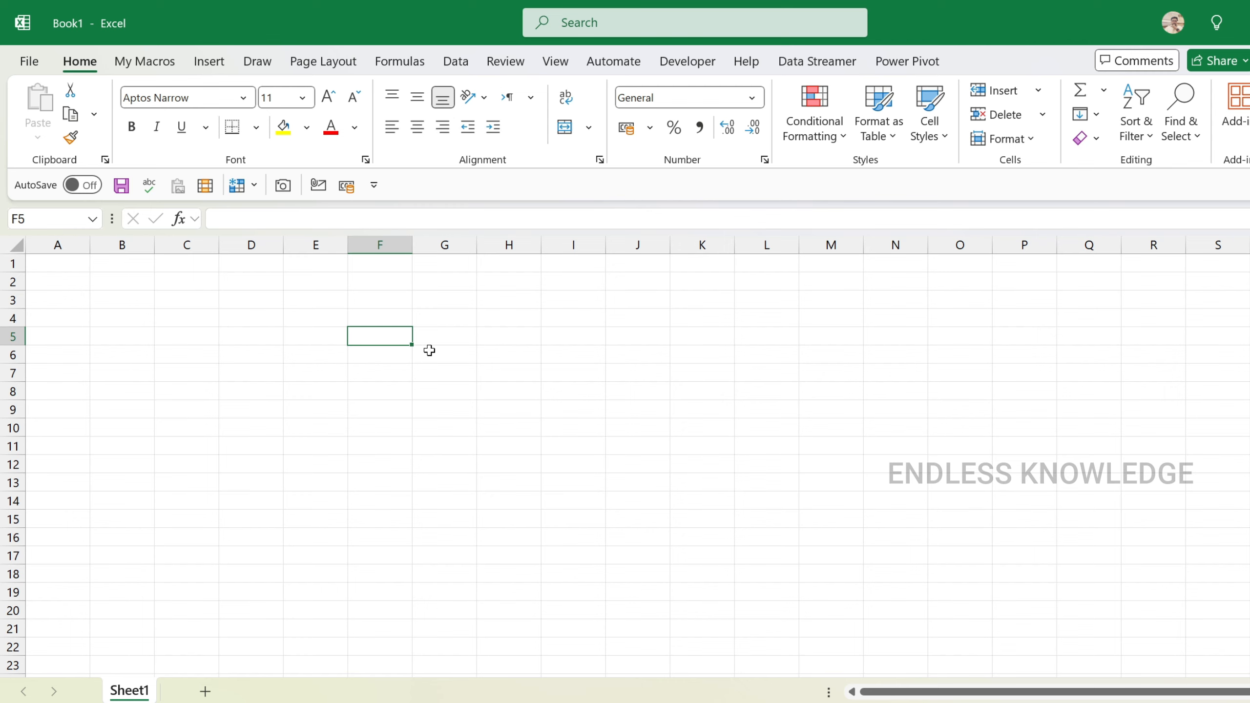
# Step: Close the blank workbook without saving it, returning to EK Shorts.xlsx
pyautogui.hotkey('ctrl', 'F4')
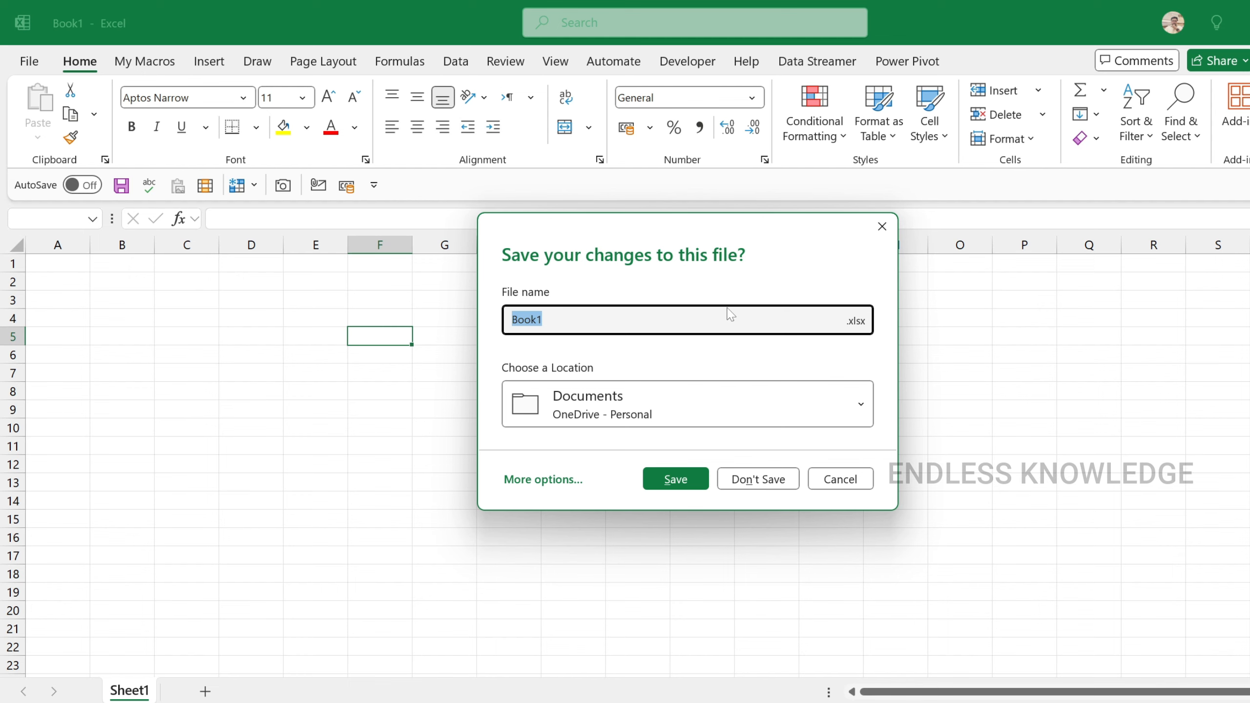
pyautogui.click(842, 478)
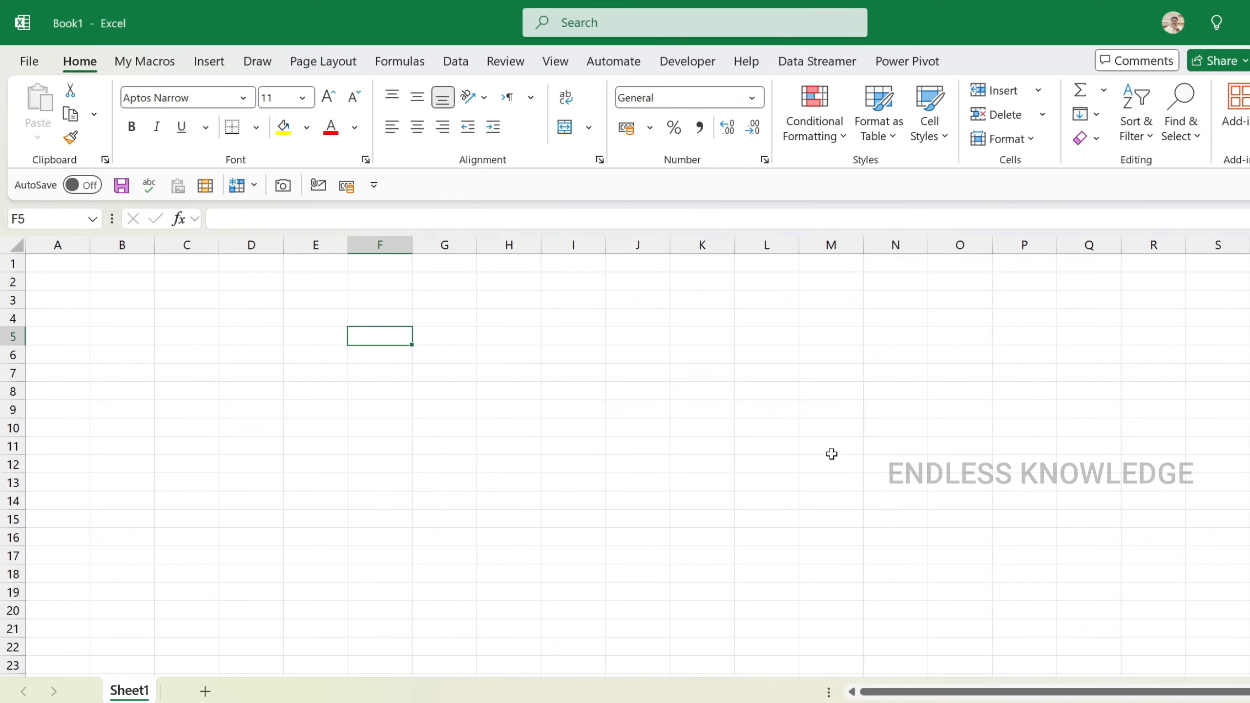
pyautogui.hotkey('ctrl', 'w')
pyautogui.click(756, 478)
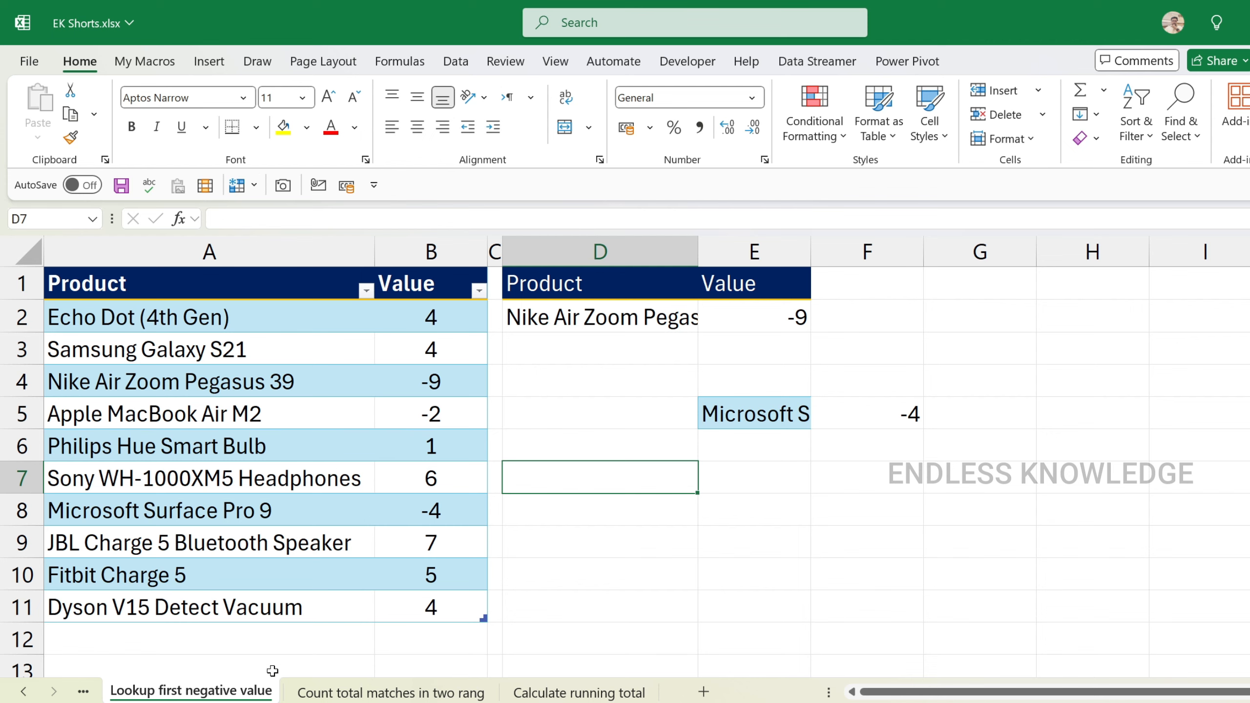
# Step: Insert two new worksheets before the Lookup first negative value sheet
pyautogui.click(83, 692)
pyautogui.click(348, 690)
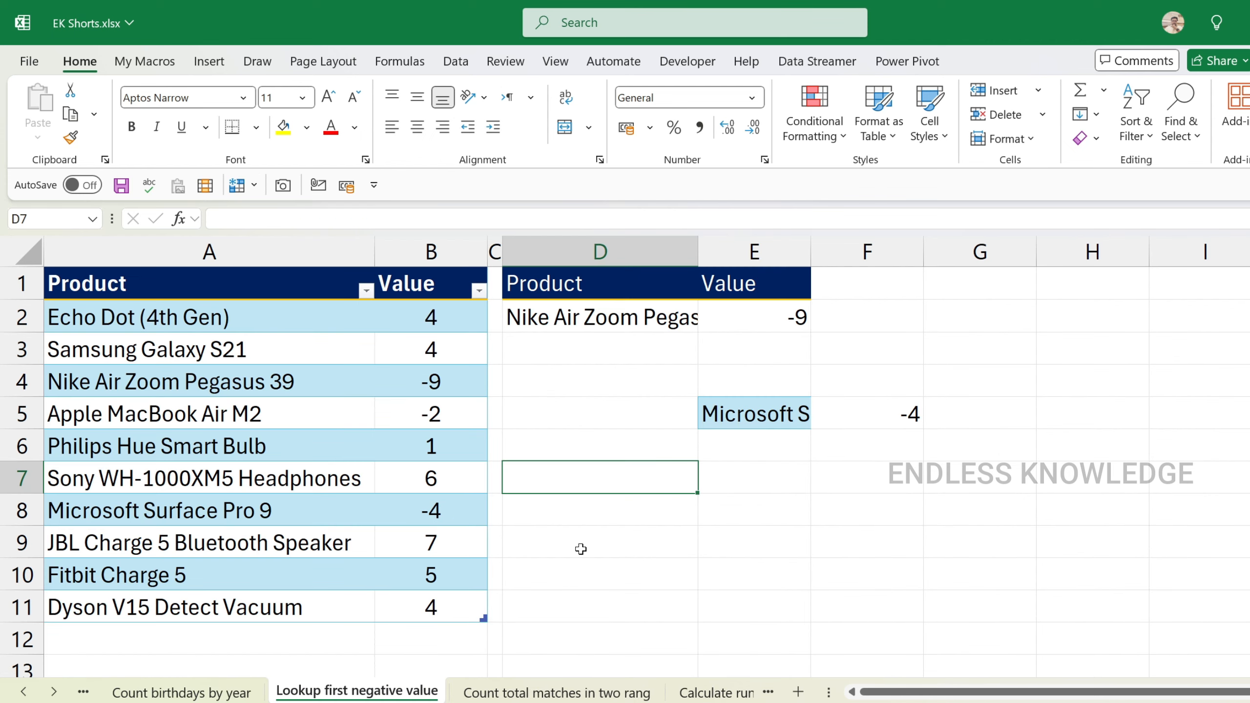
pyautogui.hotkey('shift', 'F11')
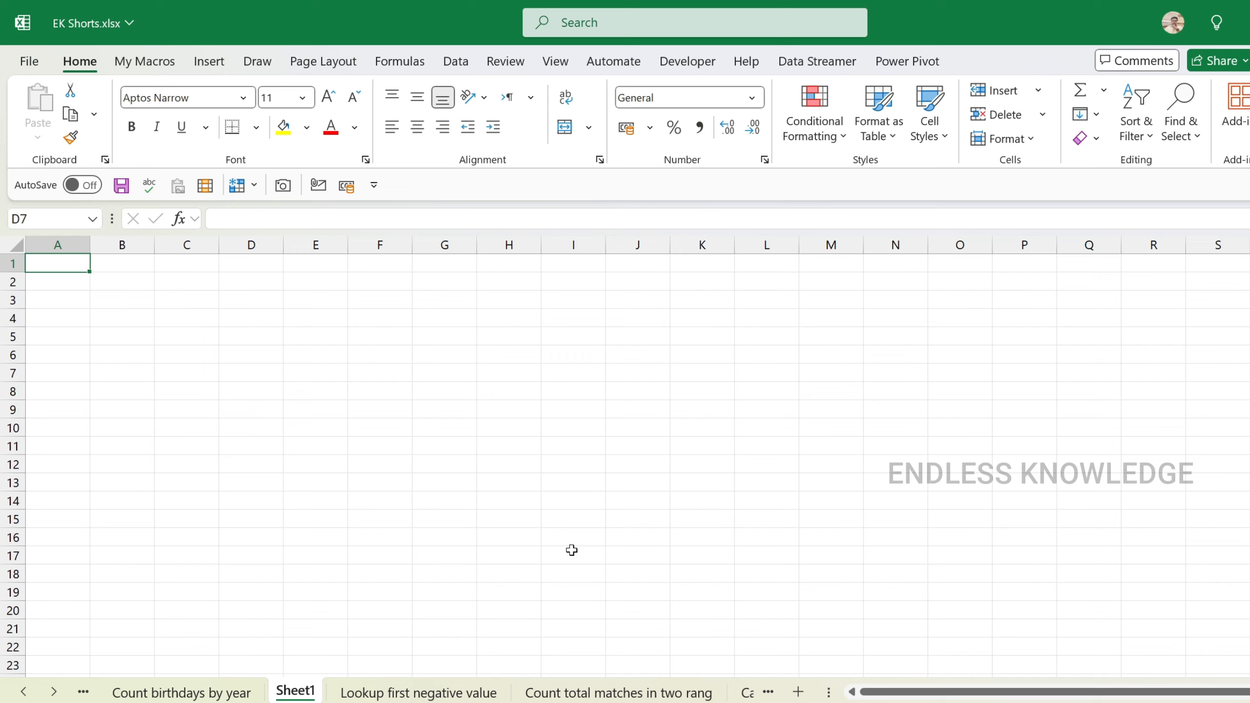
pyautogui.hotkey('shift', 'F11')
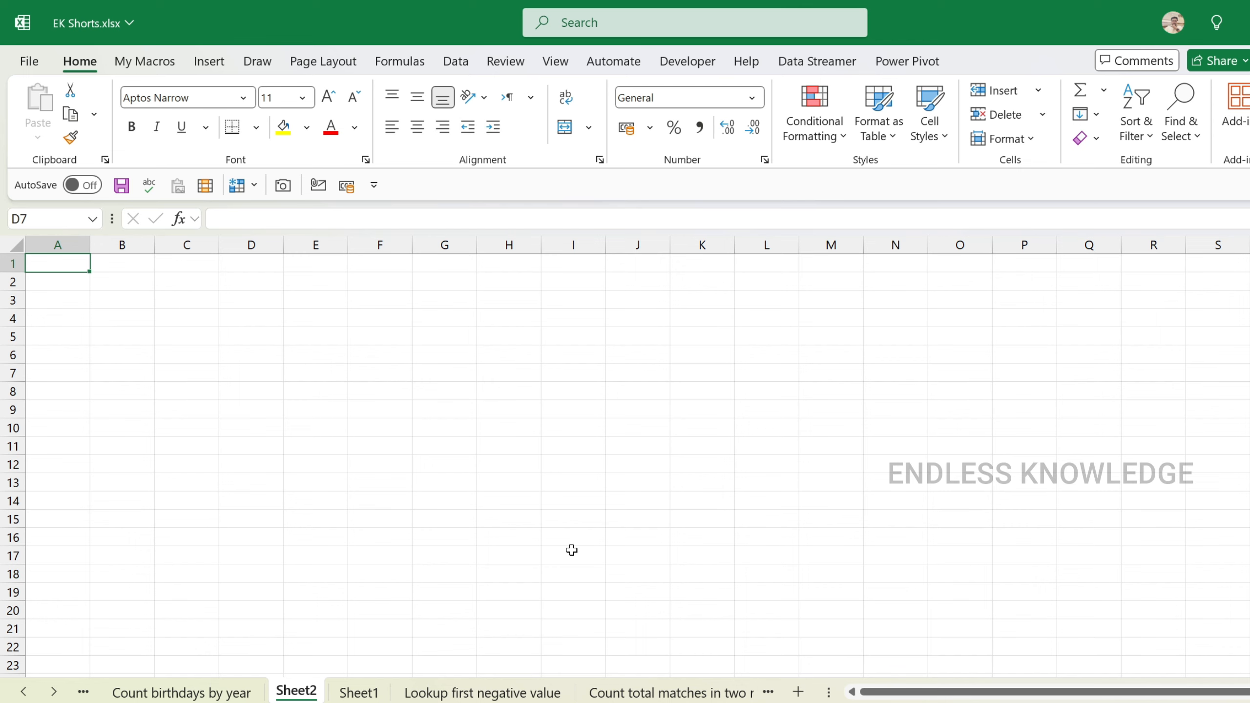
# Step: Step back and forth through the neighbouring worksheets, ending on the Count birthdays by year sheet
pyautogui.hotkey('ctrl', 'pageup')
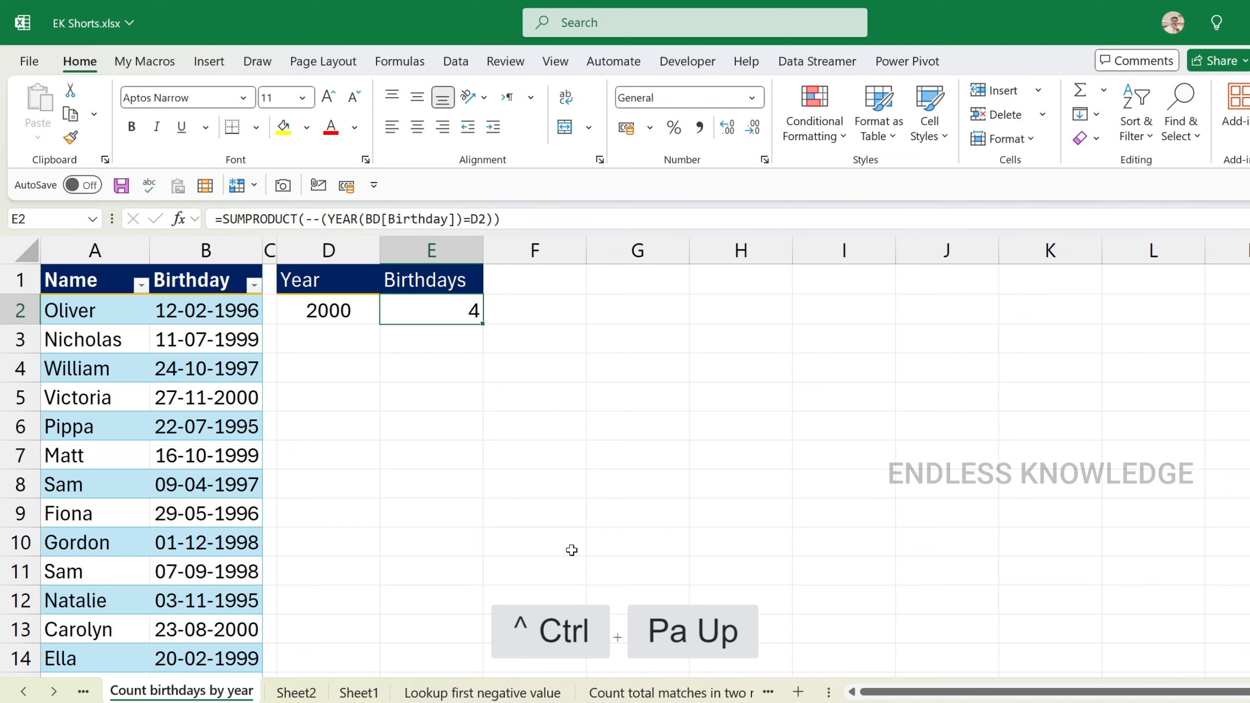
pyautogui.hotkey('ctrl', 'pagedown')
pyautogui.hotkey('ctrl', 'pagedown')
pyautogui.hotkey('ctrl', 'pagedown')
pyautogui.hotkey('ctrl', 'pageup')
pyautogui.hotkey('ctrl', 'pageup')
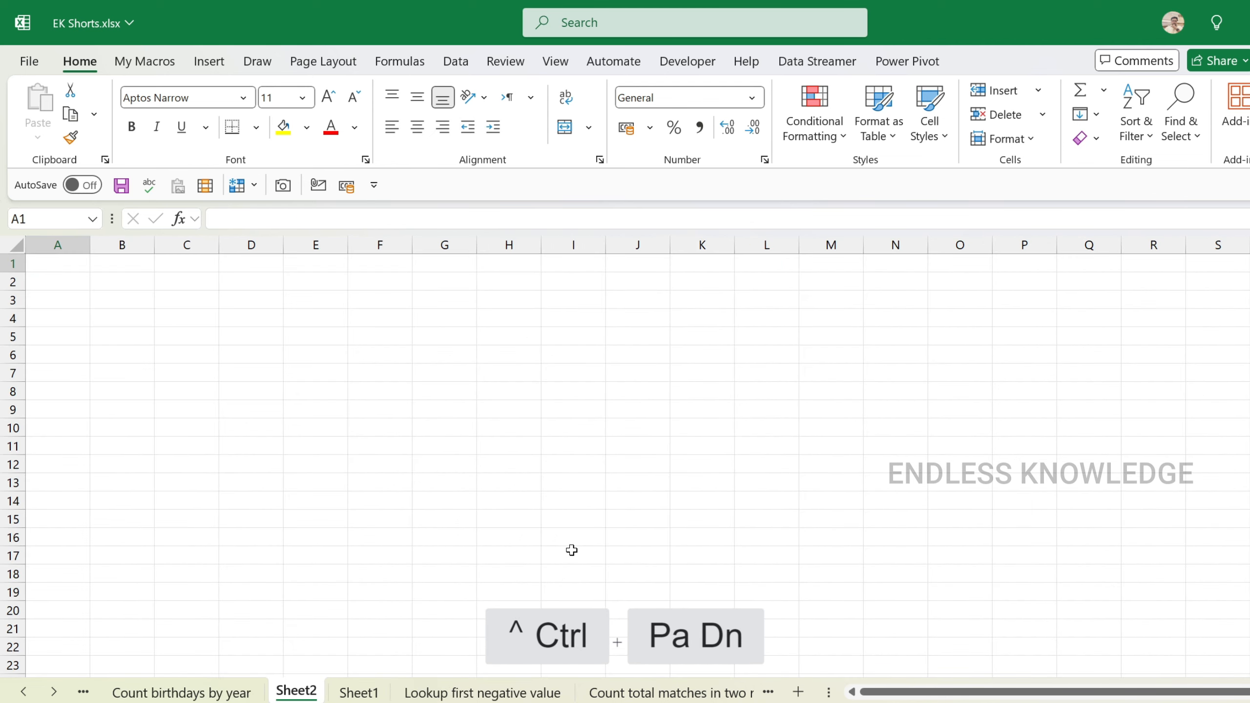
pyautogui.hotkey('ctrl', 'pageup')
# Step: Go to cell A1 of the Count birthdays by year sheet, and return there again from cell K47
pyautogui.hotkey('ctrl', 'Home')
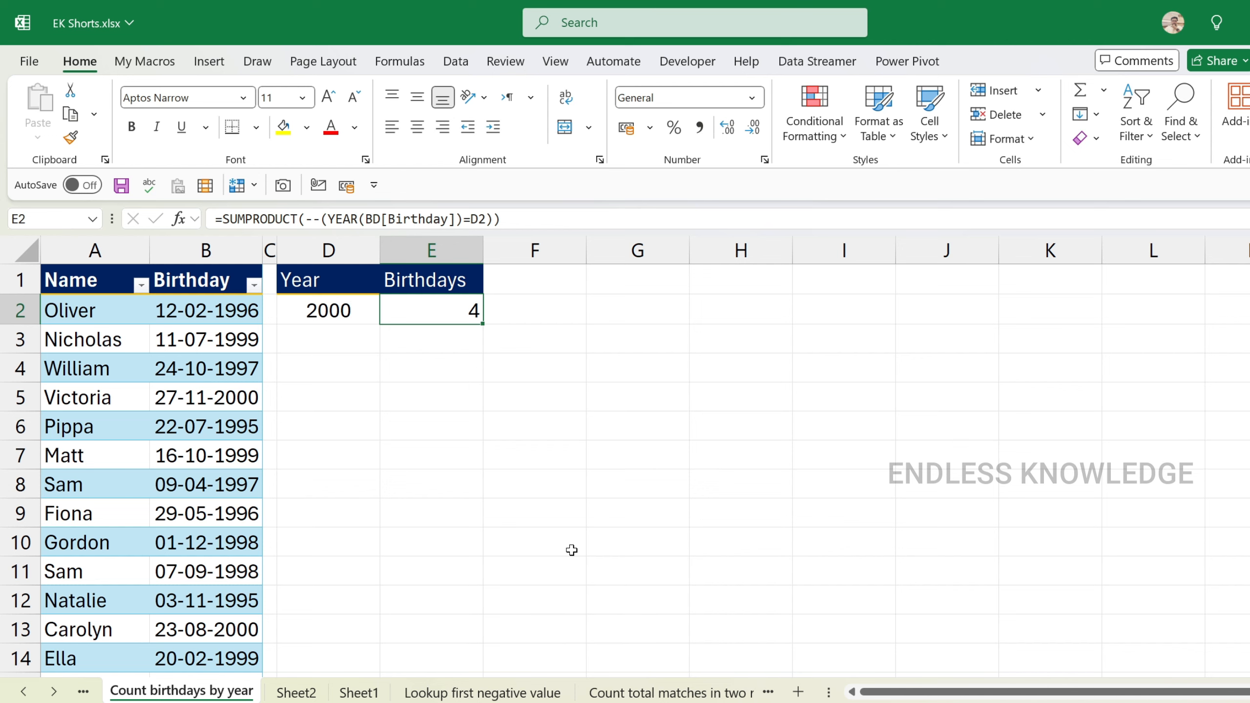
pyautogui.hotkey('ctrl', 'Home')
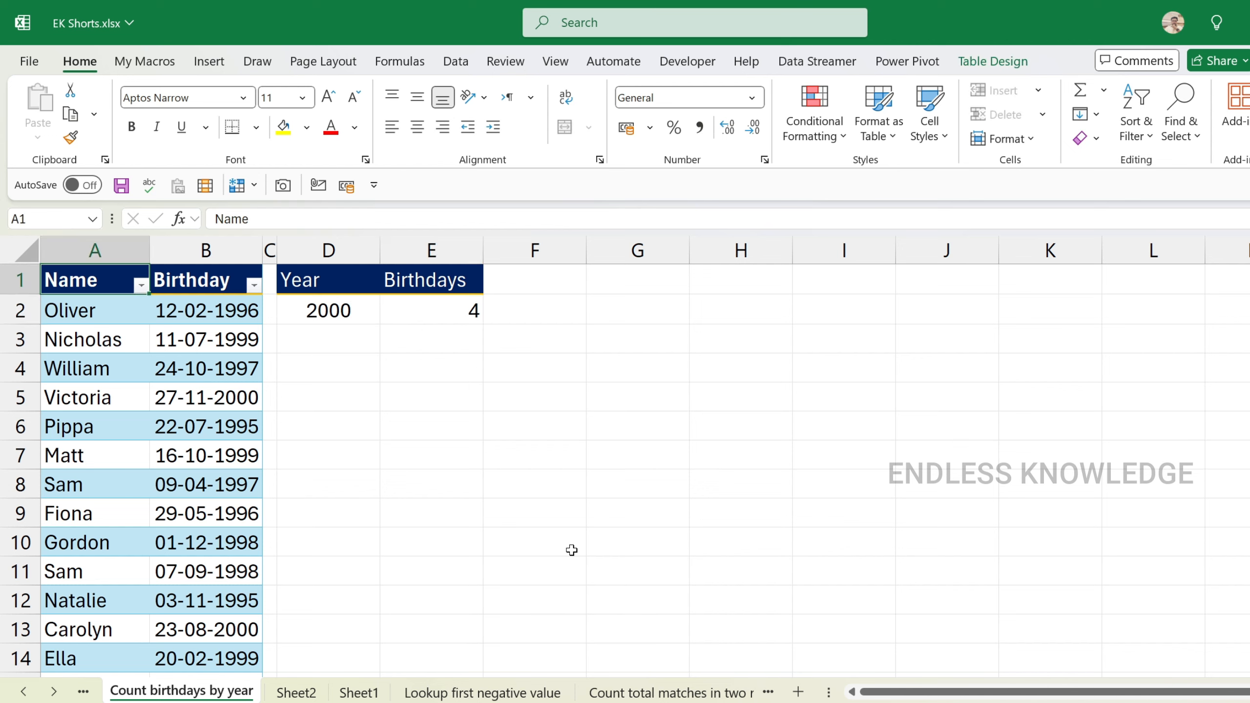
pyautogui.scroll(-12, 571, 550)
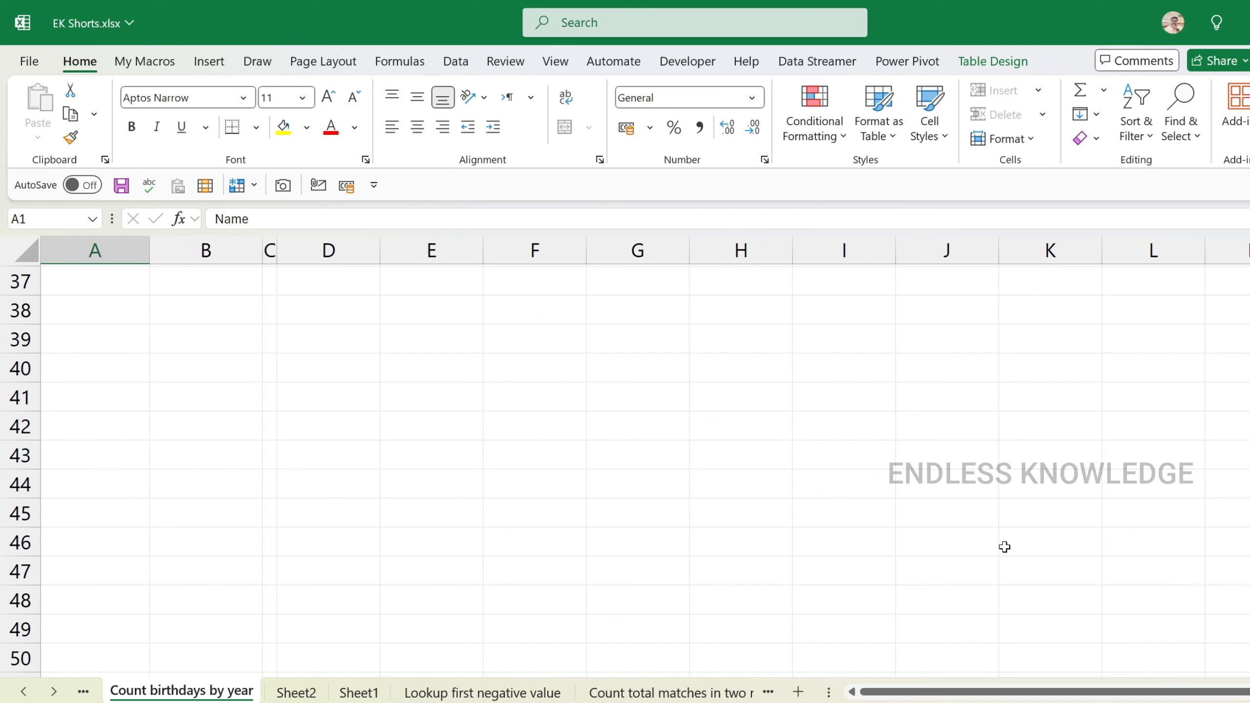
pyautogui.click(1044, 576)
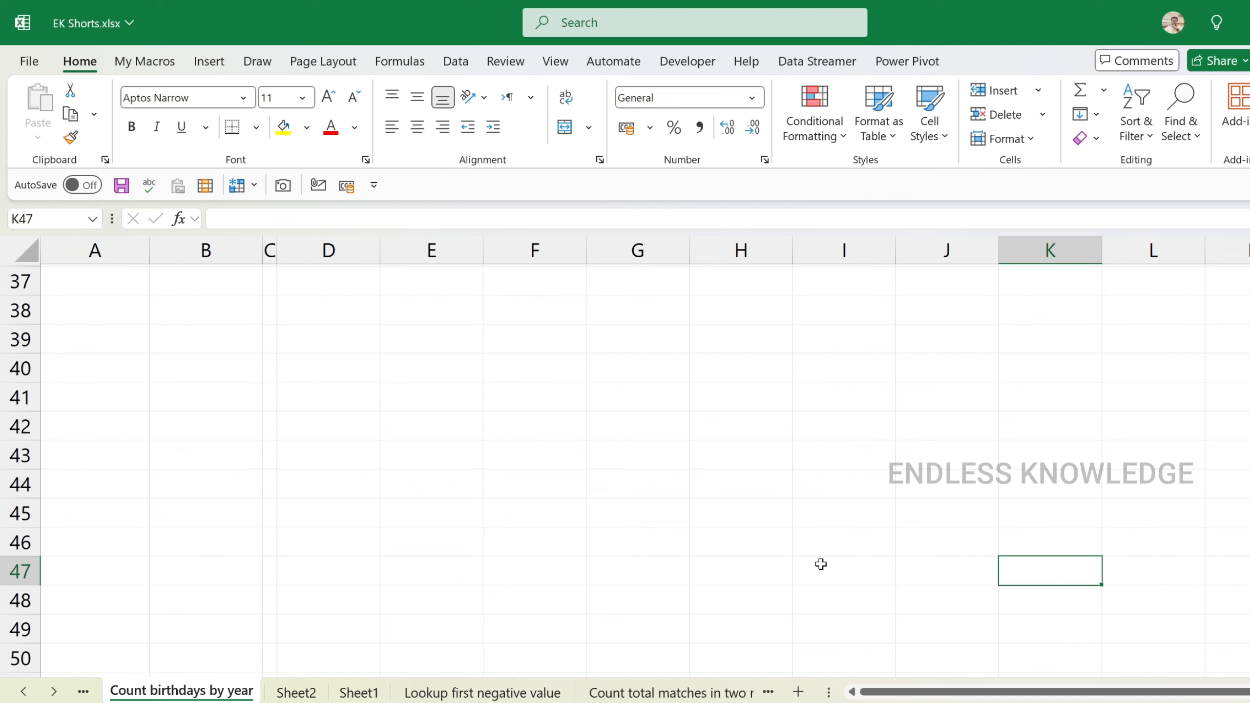
pyautogui.hotkey('ctrl', 'Home')
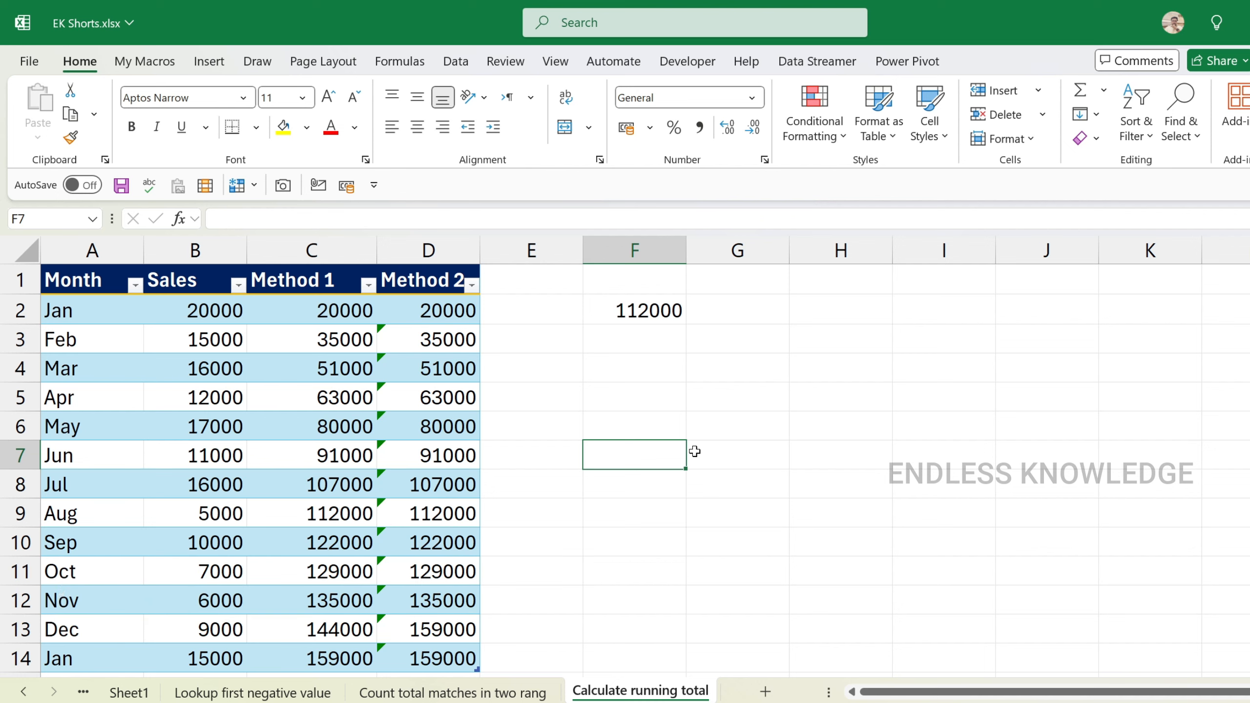
# Step: Open Find on the Calculate running total sheet and set the search to Sheet, By Rows, looking in Formulas
pyautogui.hotkey('ctrl', 'f')
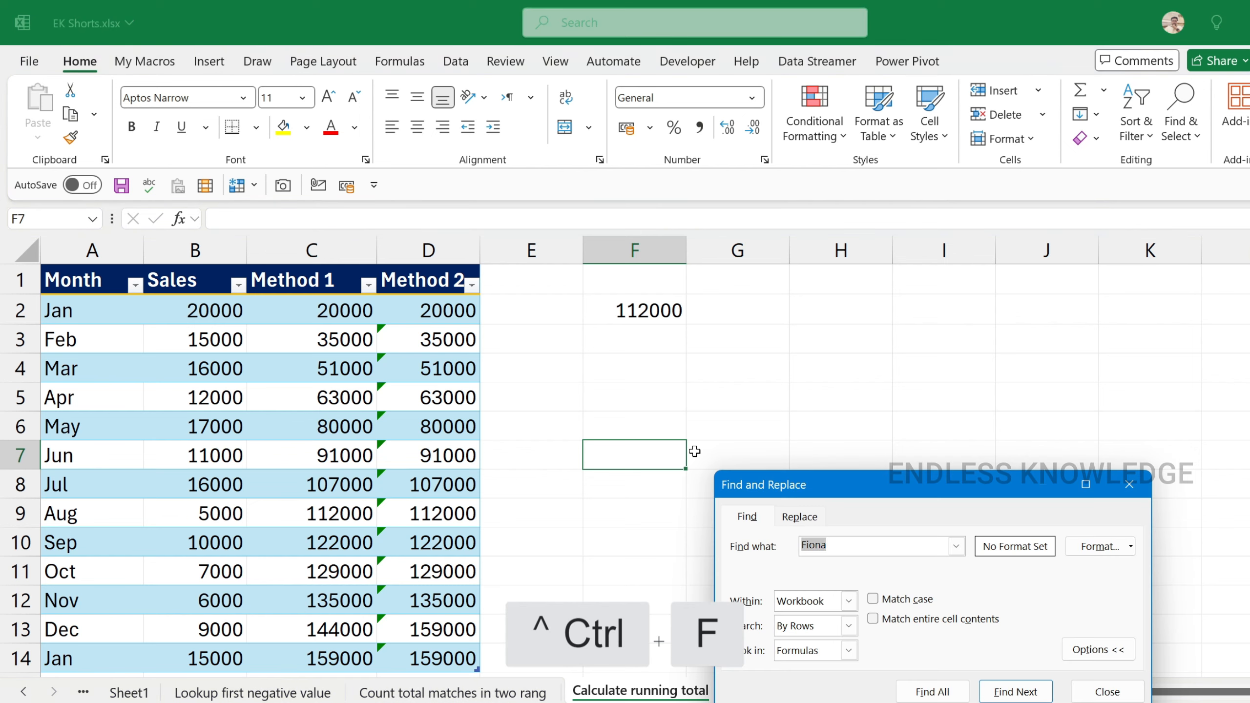
pyautogui.moveTo(876, 500); pyautogui.dragTo(708, 372)
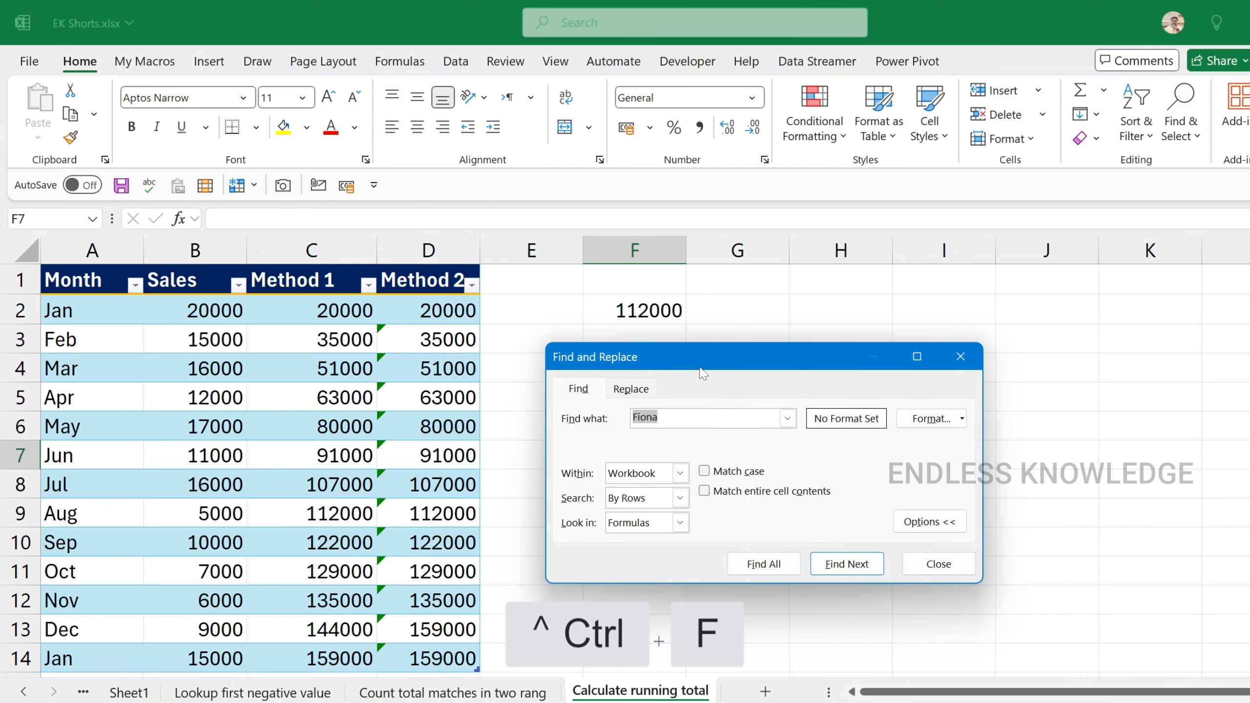
pyautogui.click(767, 418)
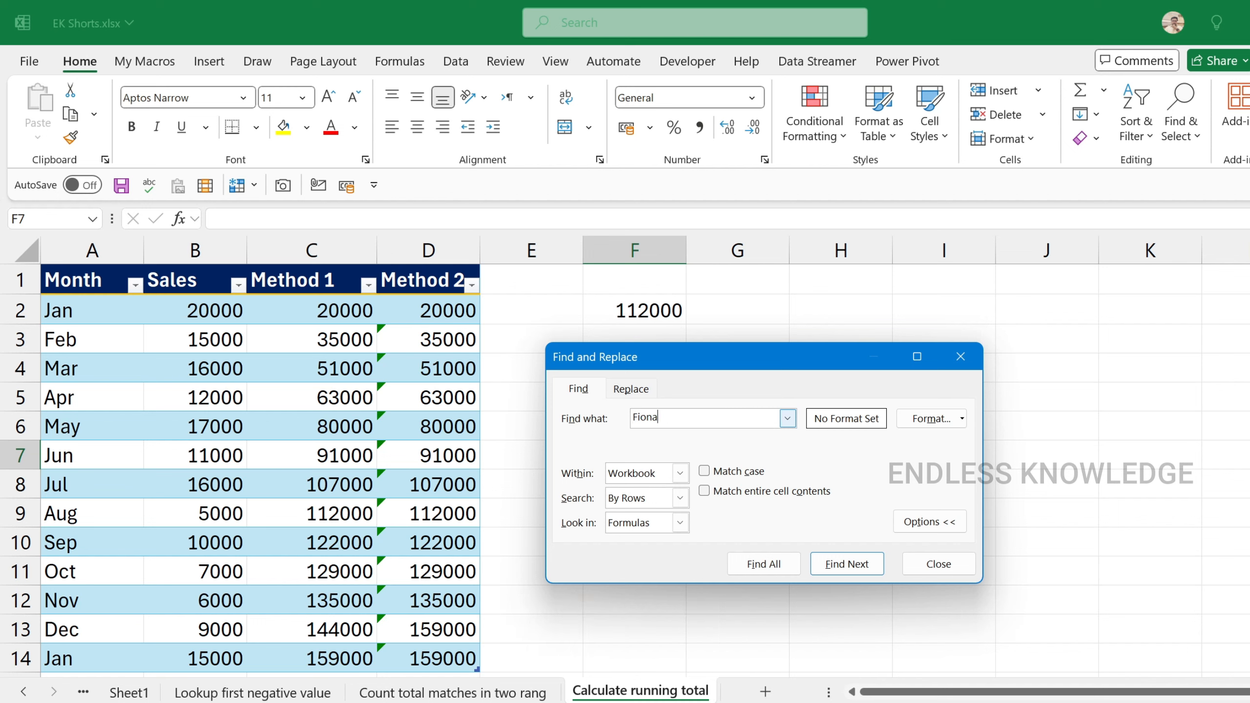
pyautogui.doubleClick(644, 417)
pyautogui.click(680, 473)
pyautogui.click(662, 488)
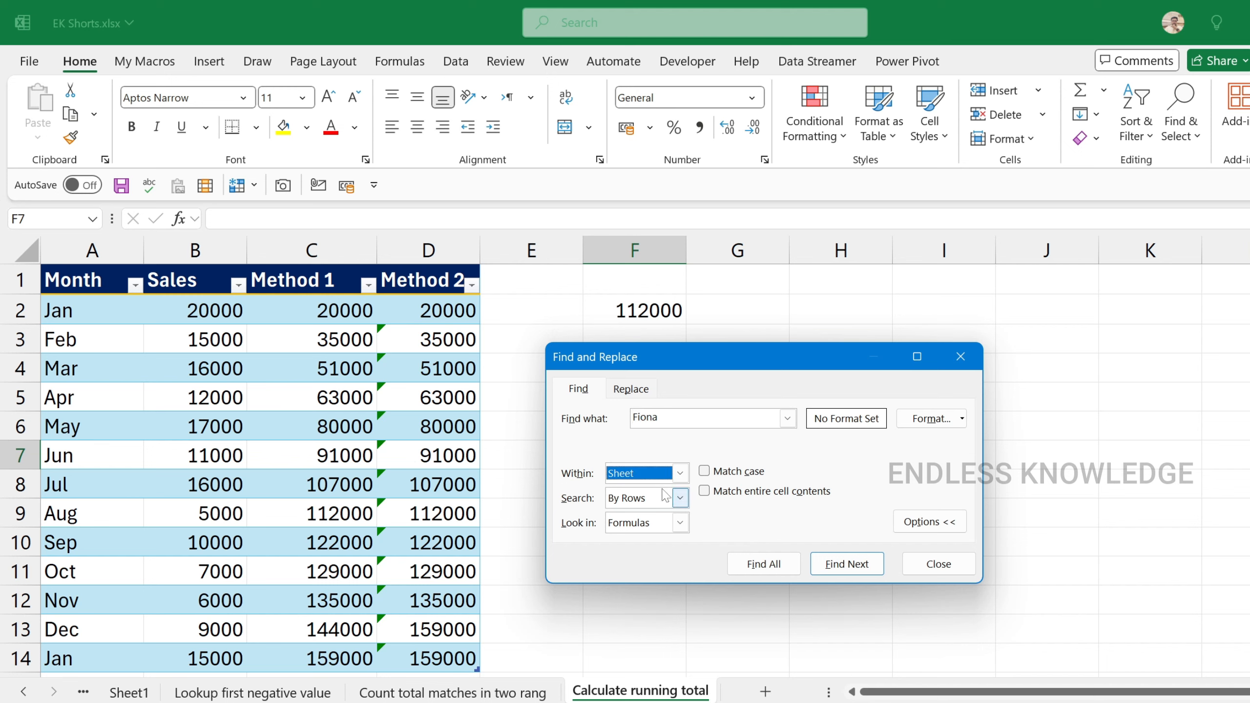
pyautogui.click(679, 498)
pyautogui.click(680, 498)
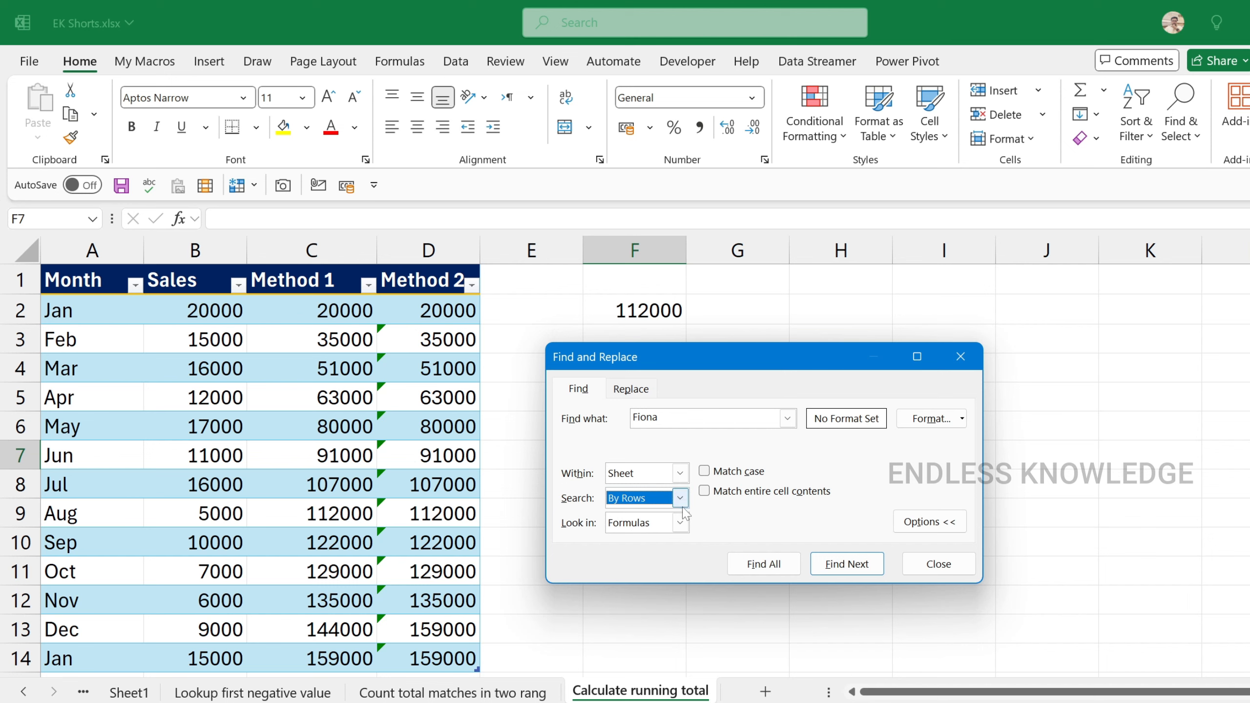
pyautogui.click(681, 523)
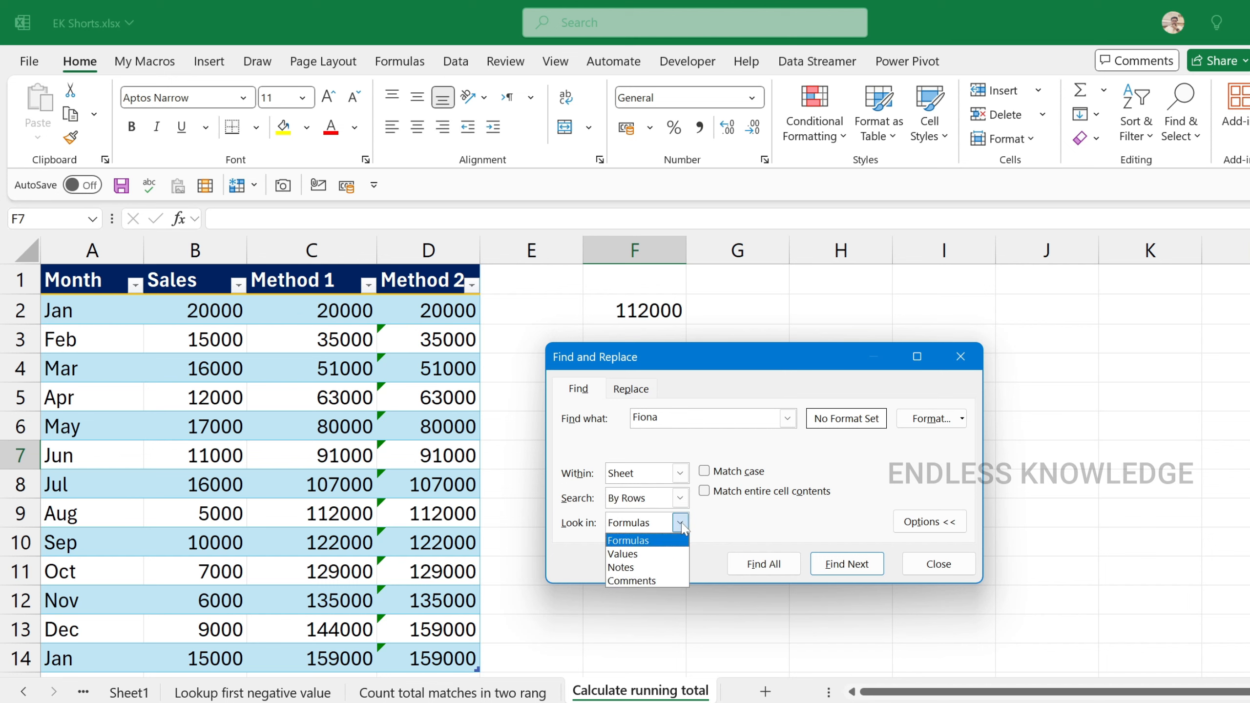
pyautogui.click(717, 525)
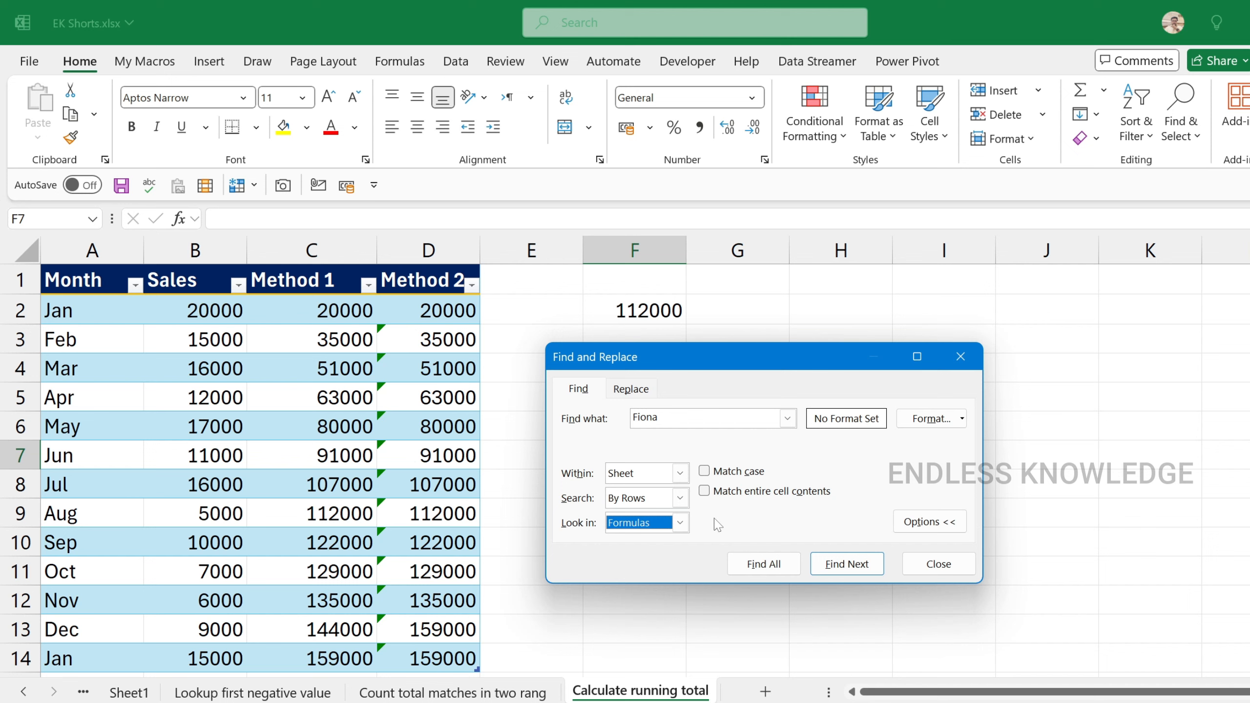
# Step: Set the search to look in Values within the whole Workbook
pyautogui.click(680, 523)
pyautogui.click(655, 554)
pyautogui.click(681, 474)
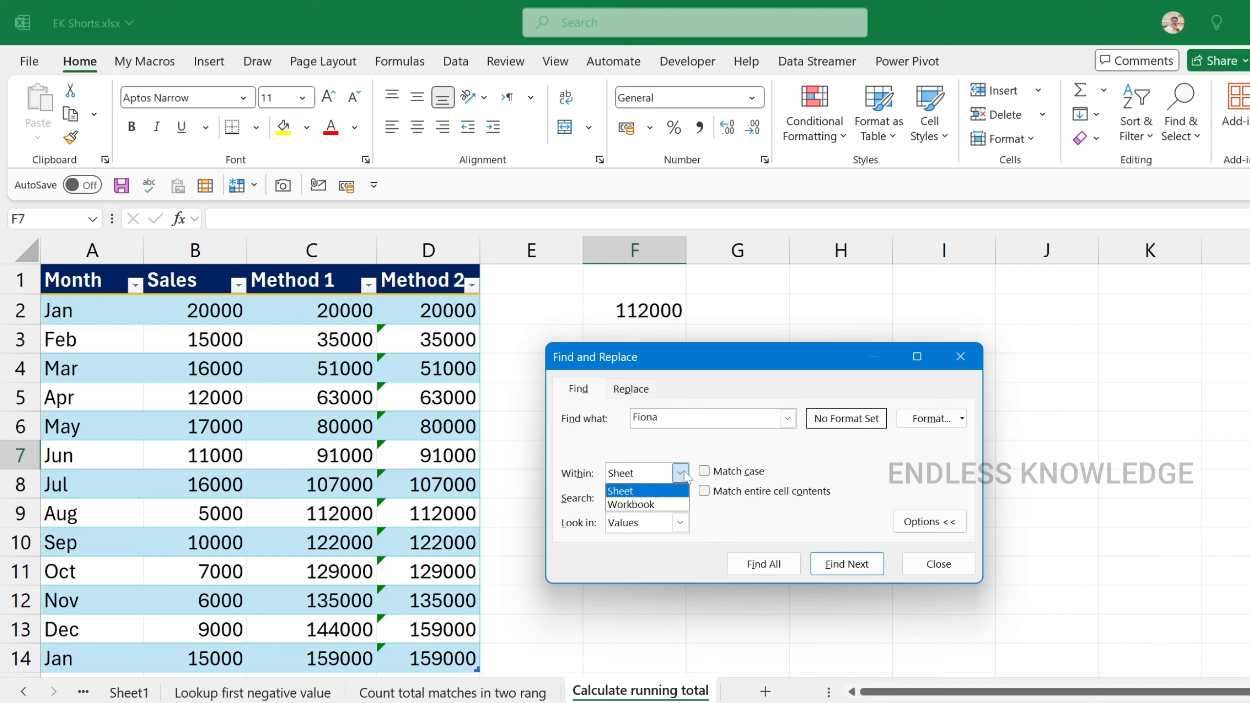
pyautogui.click(669, 505)
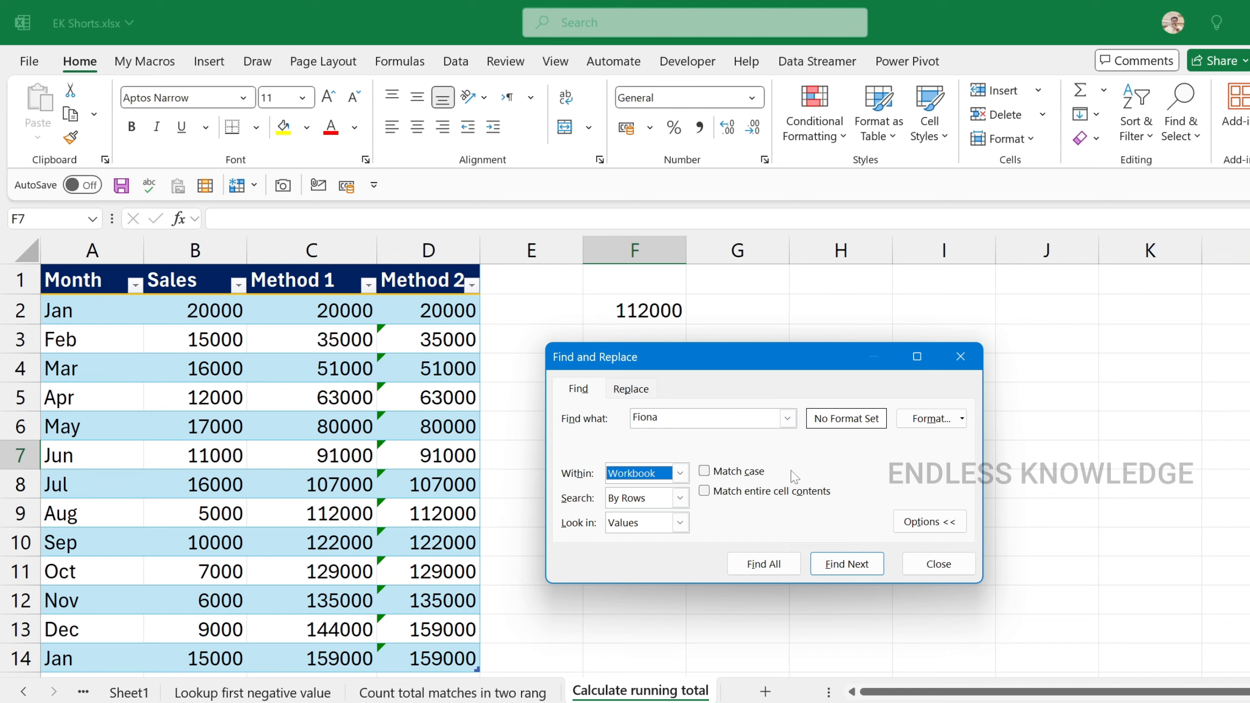
# Step: Find successive occurrences of the student's name across the workbook's sheets, ending on the Quick Analysis sheet
pyautogui.click(838, 575)
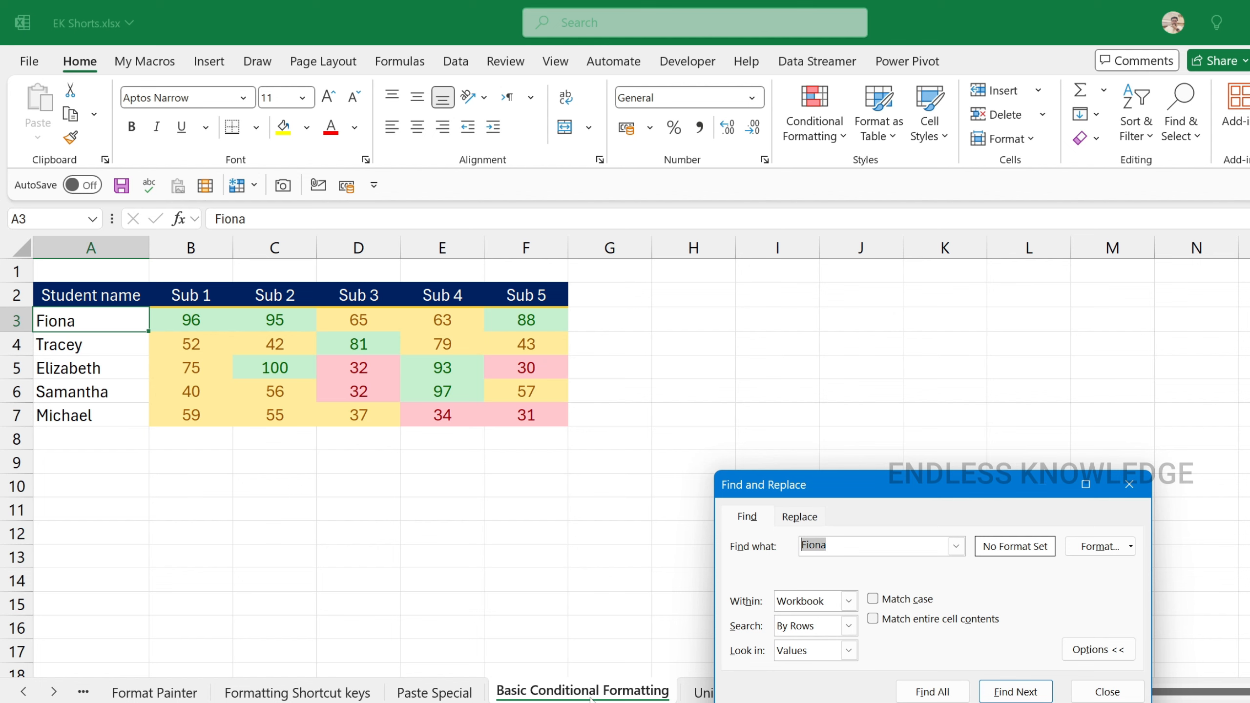
pyautogui.moveTo(795, 486); pyautogui.dragTo(692, 343)
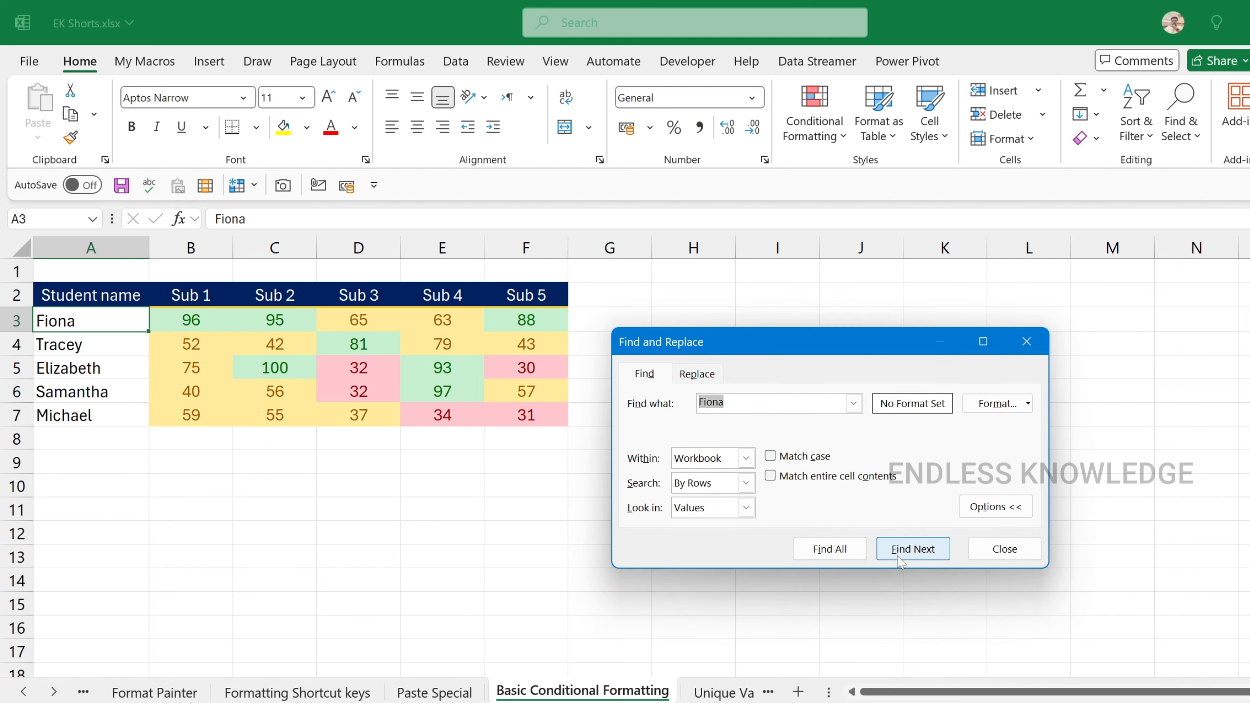
pyautogui.click(919, 553)
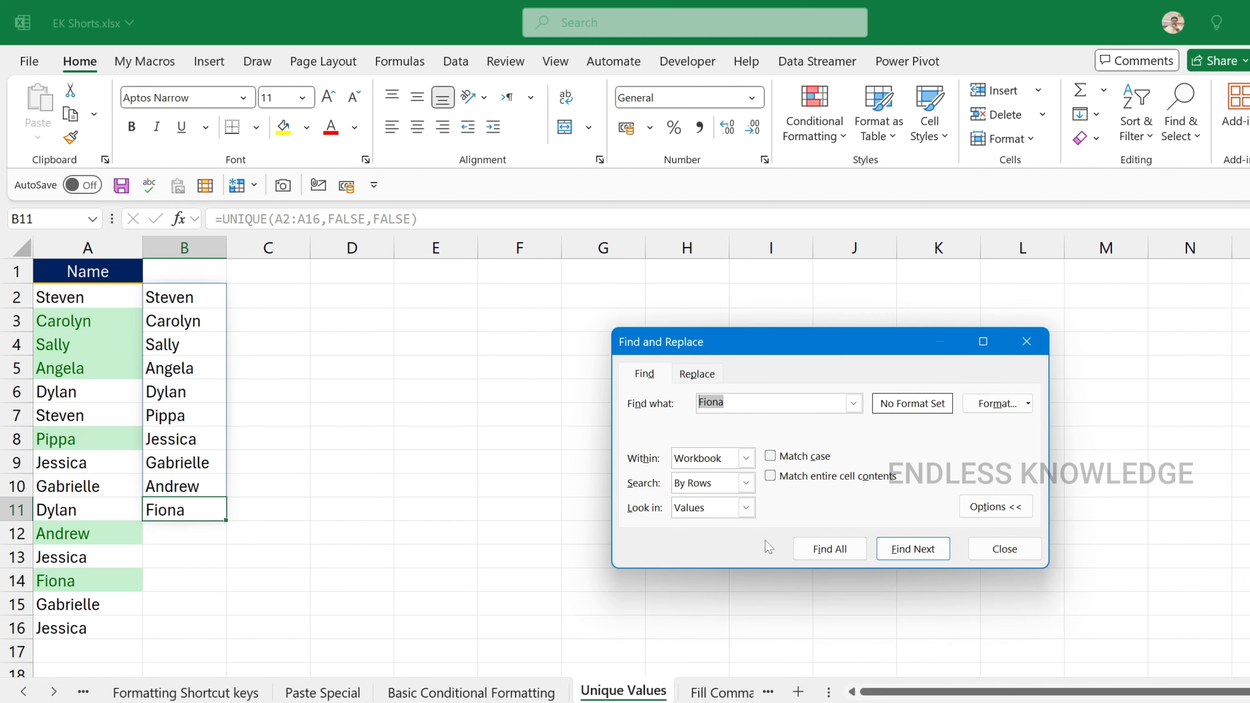
pyautogui.click(918, 553)
pyautogui.click(914, 550)
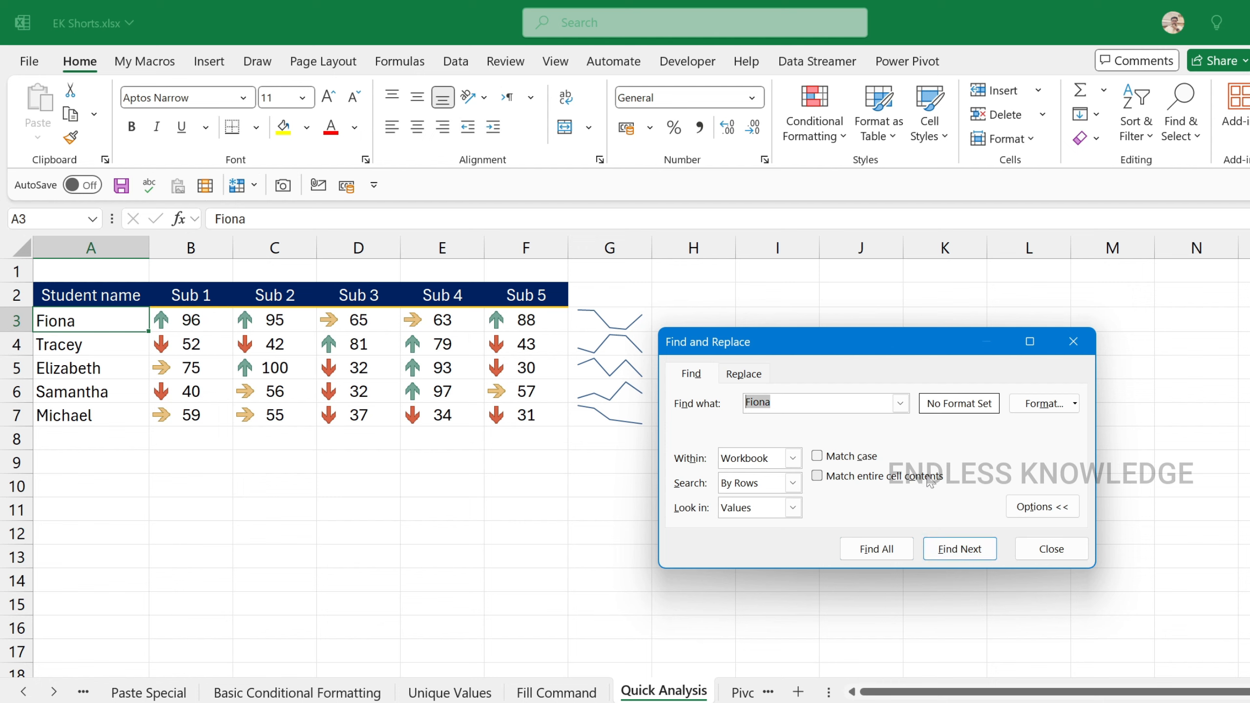
# Step: Examine the replace options from within Find and by opening Replace directly with G10 selected, and close the dialog
pyautogui.click(746, 375)
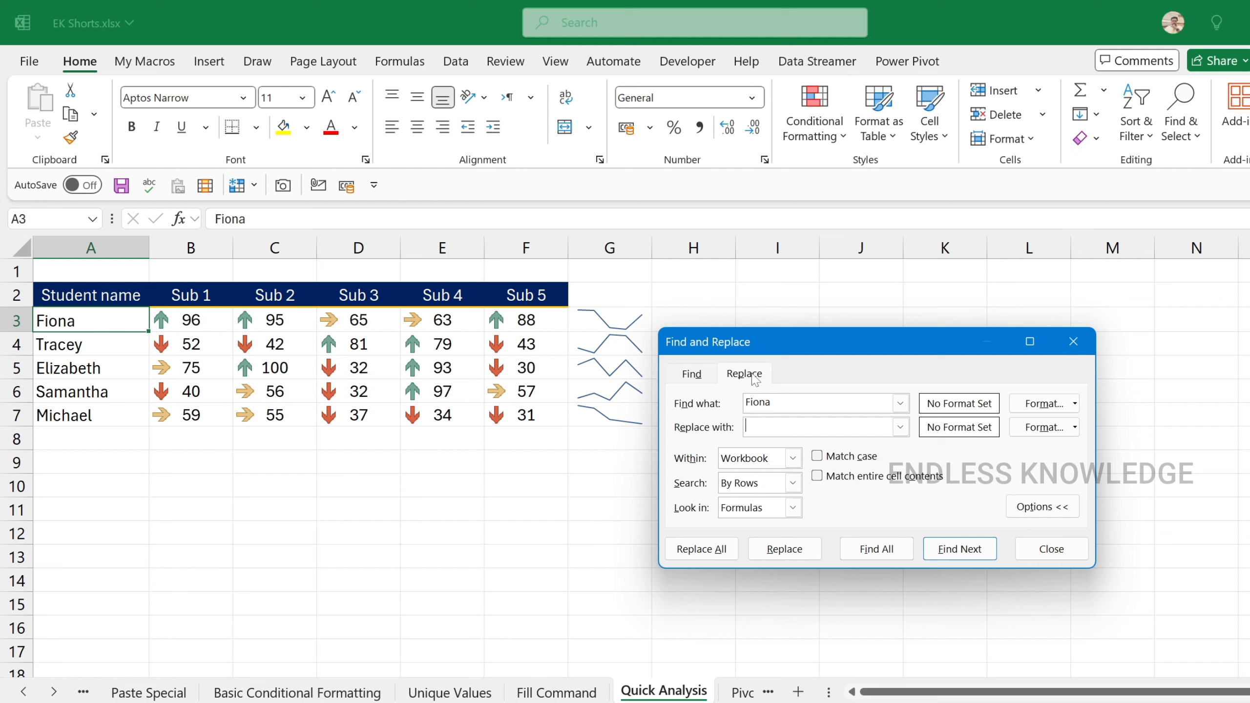
pyautogui.click(707, 378)
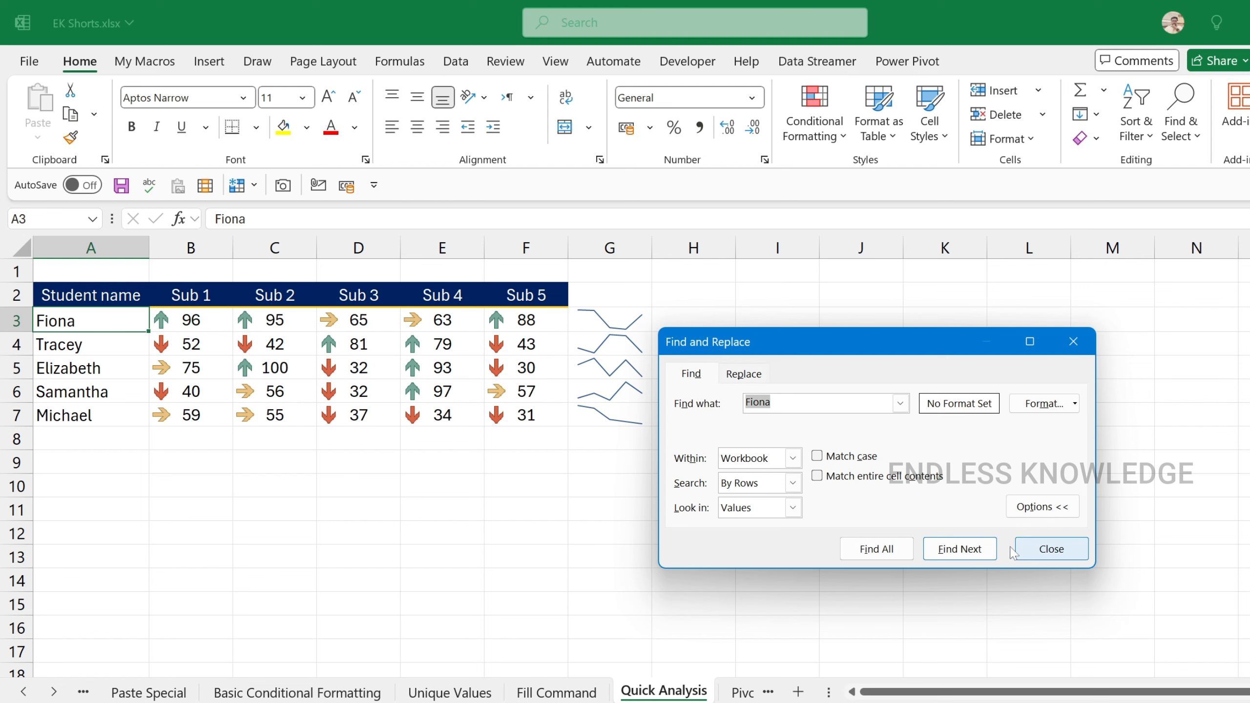
pyautogui.click(1037, 552)
pyautogui.click(572, 480)
pyautogui.hotkey('ctrl', 'h')
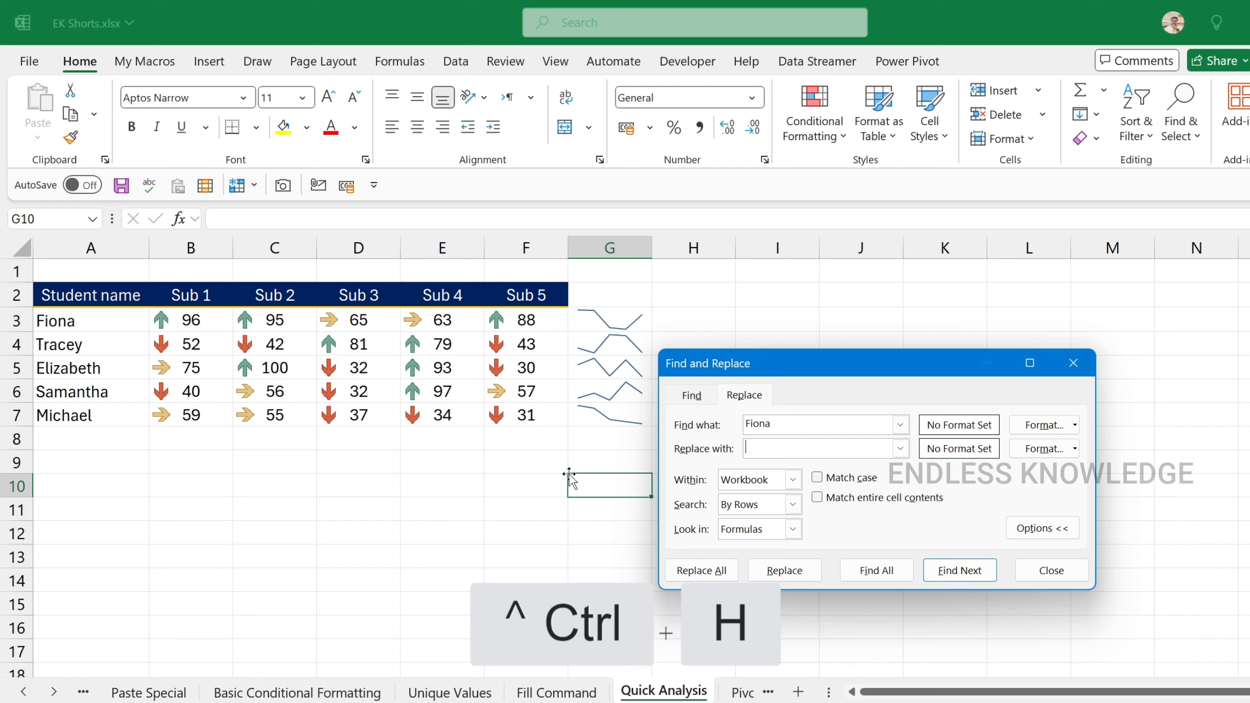
pyautogui.press('Escape')
# Step: Go to cell M88 on the Quick Analysis sheet using Go To, and return to cell A1
pyautogui.hotkey('ctrl', 'g')
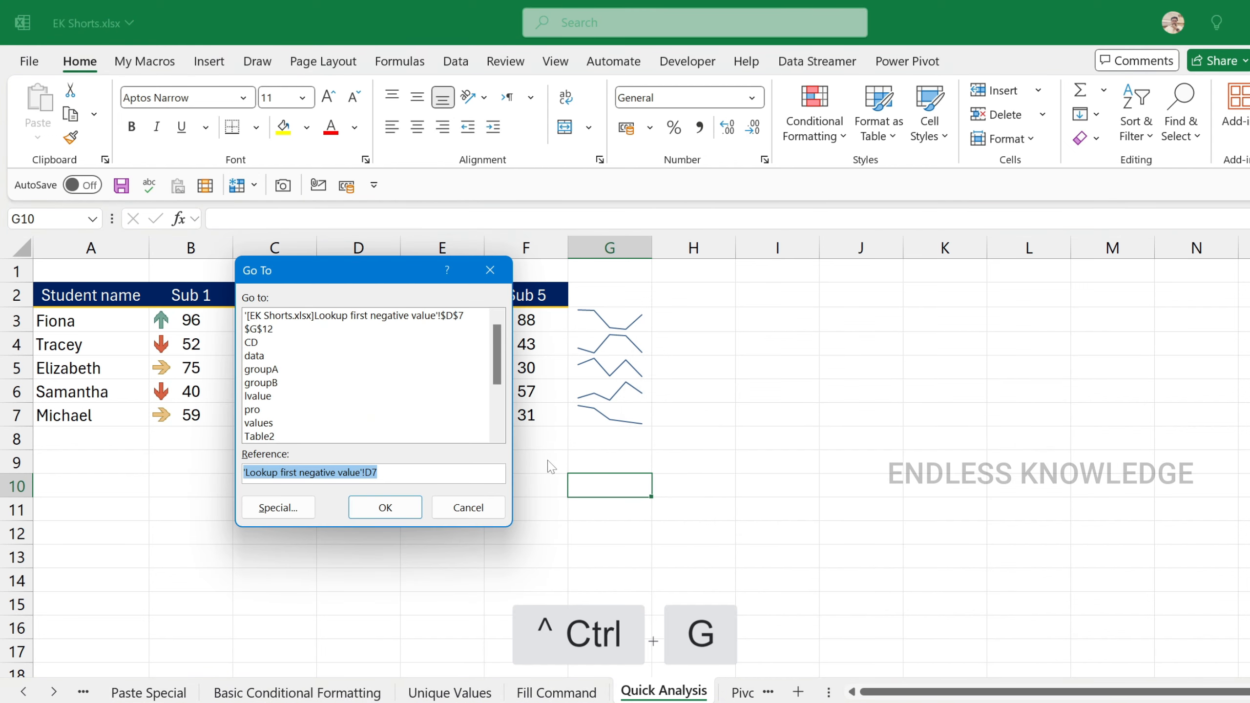
pyautogui.moveTo(379, 278); pyautogui.dragTo(429, 346)
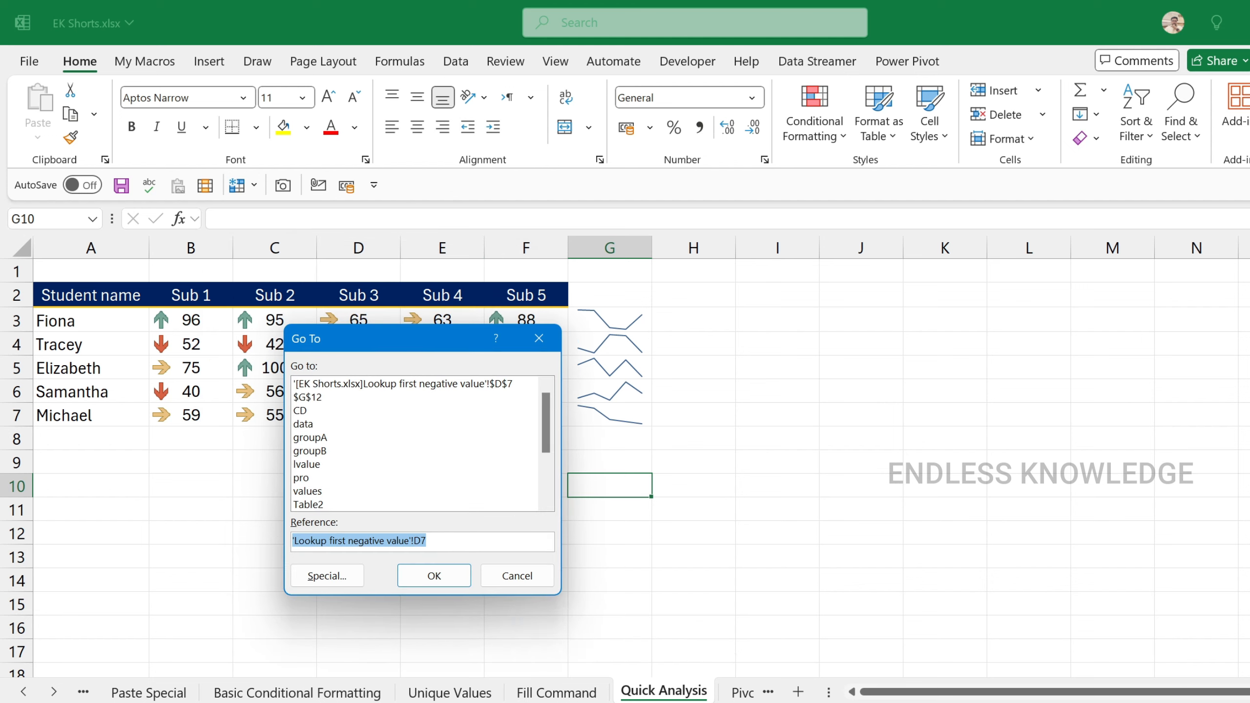
pyautogui.press('BackSpace')
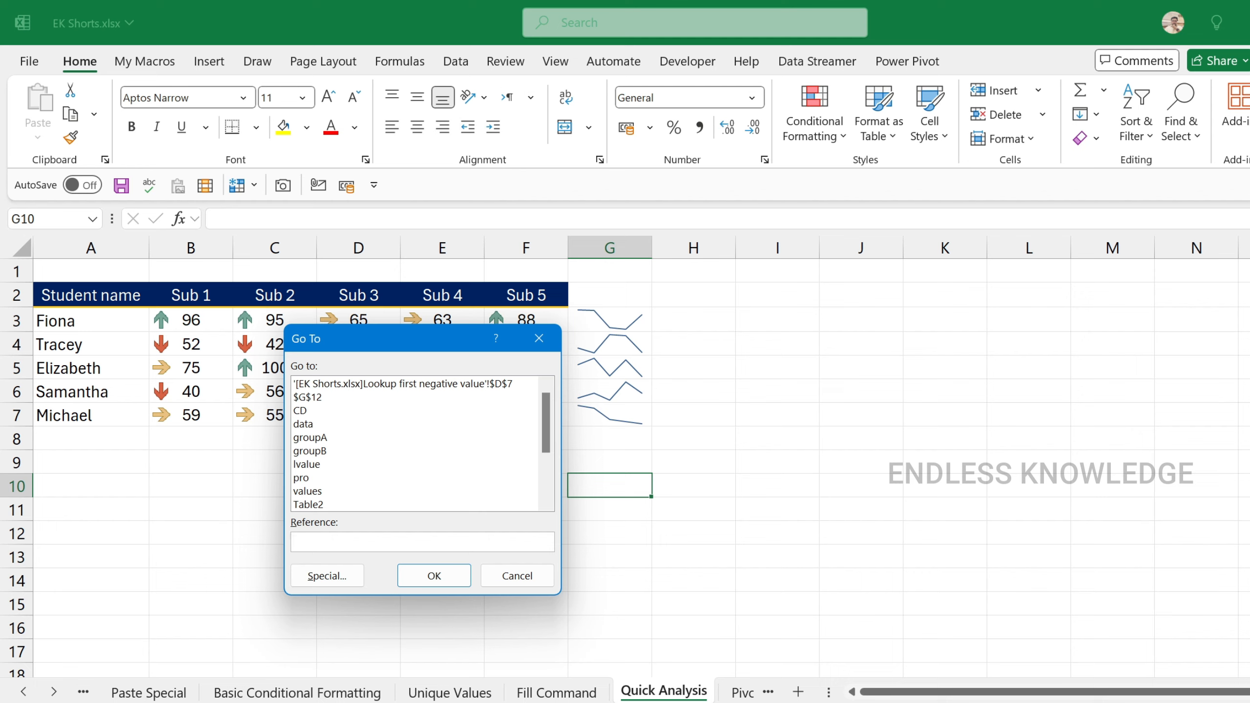
pyautogui.write('m88')
pyautogui.press('Return')
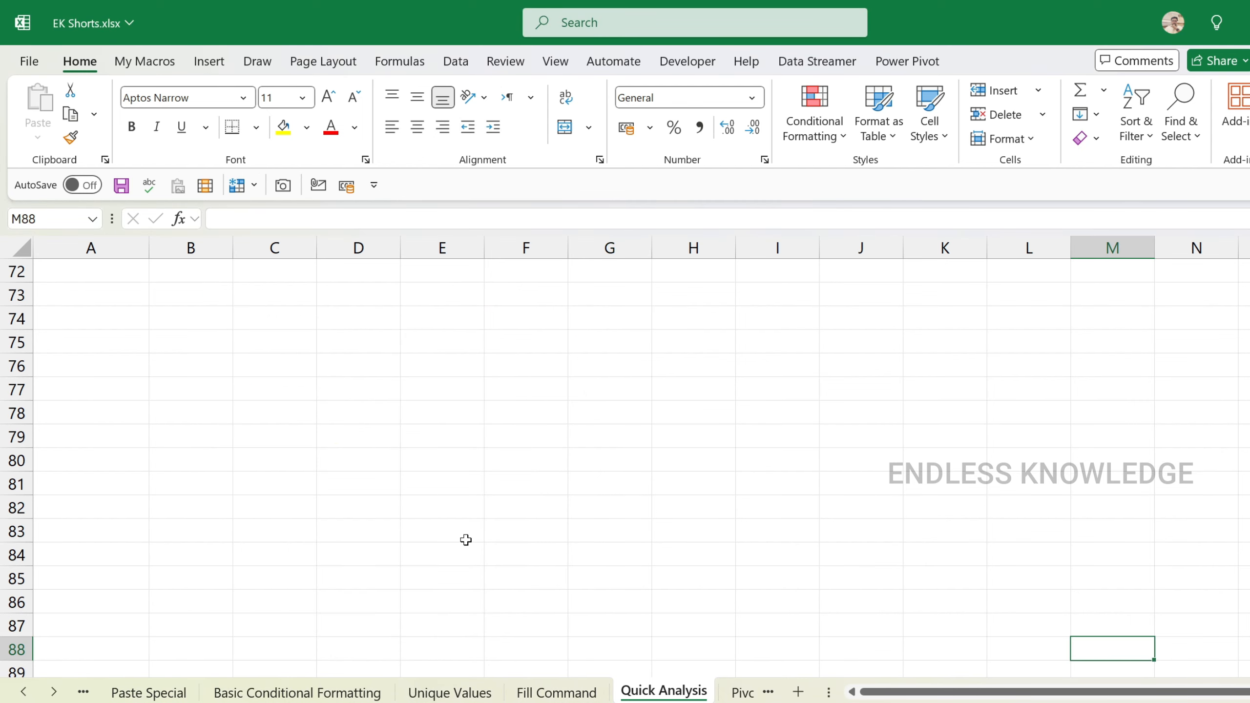
pyautogui.hotkey('ctrl', 'Home')
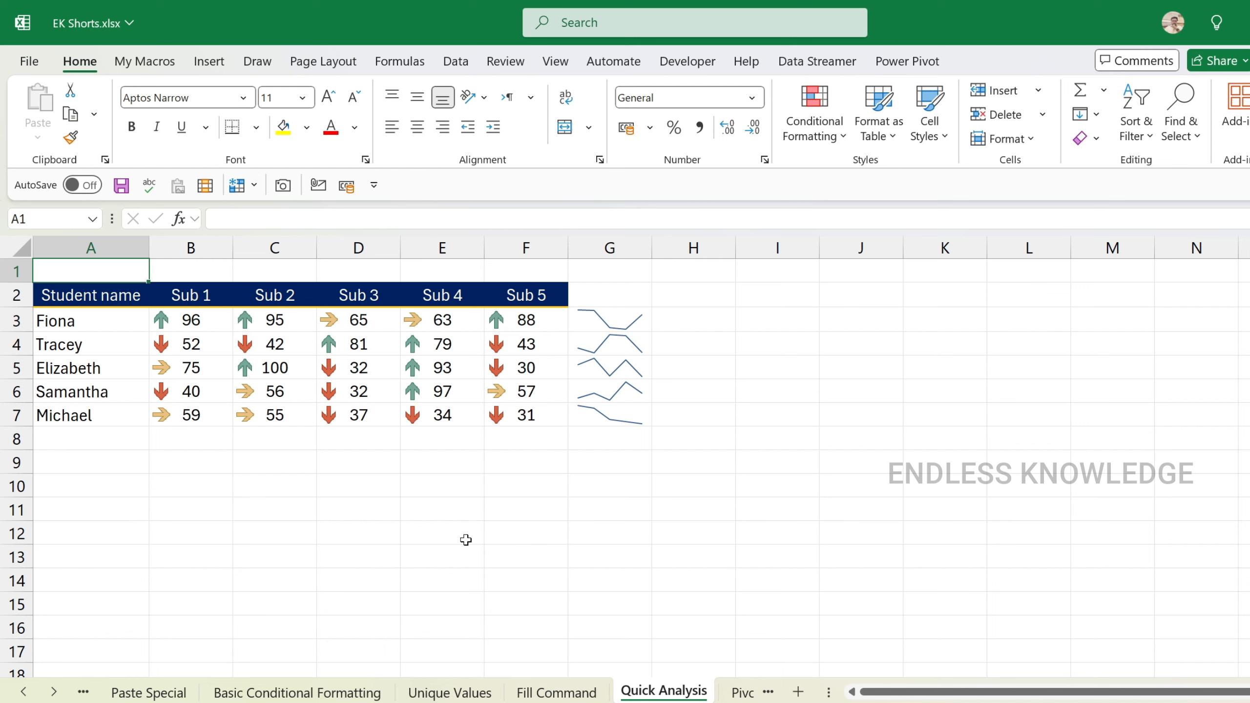
# Step: Use Go To to jump to the named range RT, and select cell F6 beside the table
pyautogui.hotkey('ctrl', 'g')
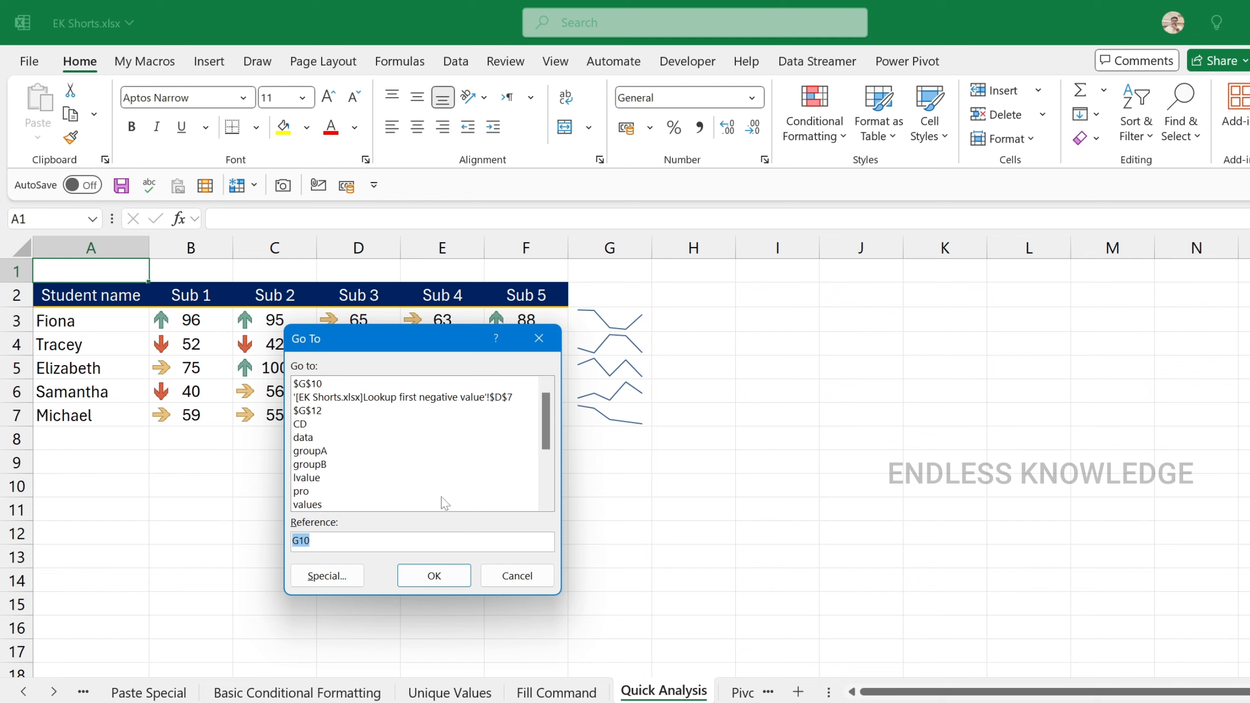
pyautogui.scroll(-3, 382, 452)
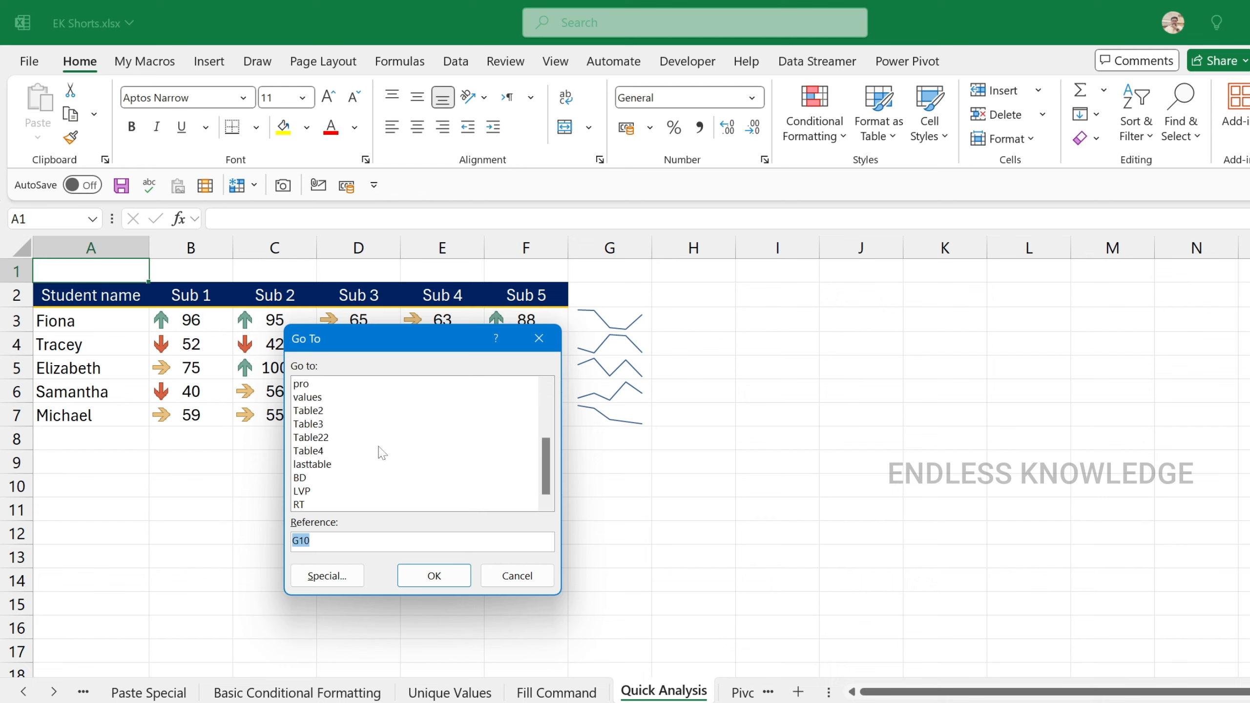
pyautogui.click(303, 505)
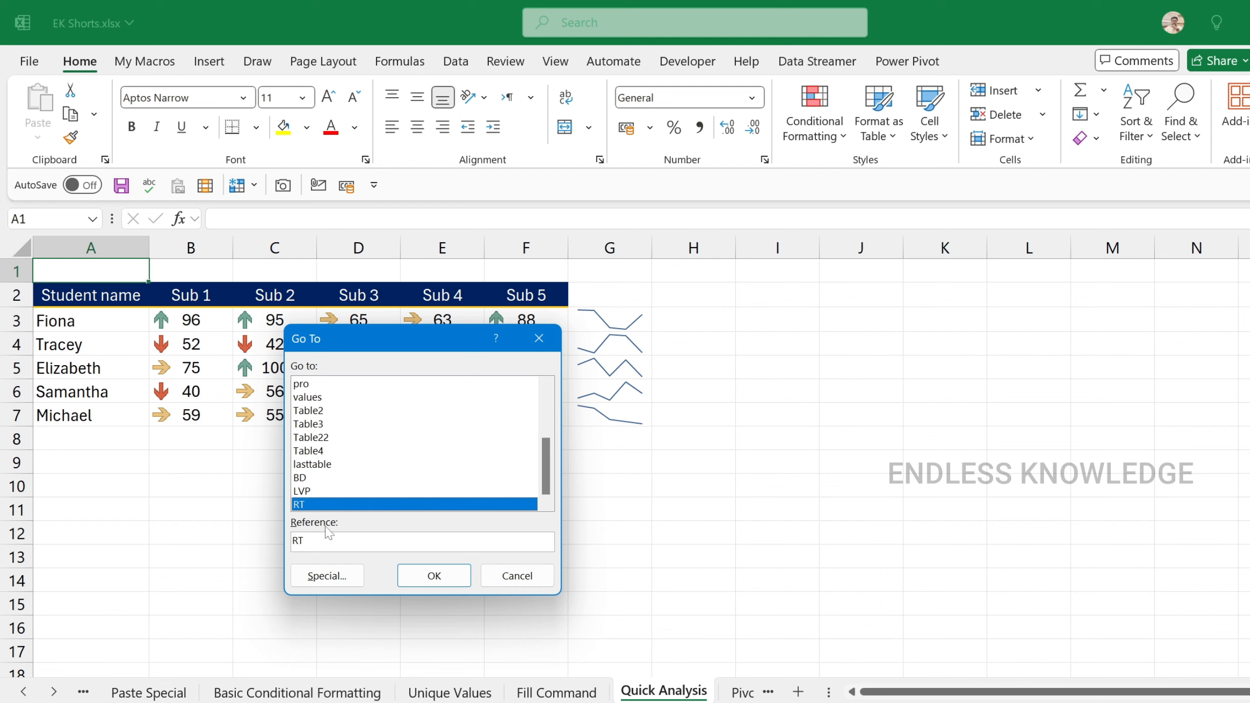
pyautogui.click(421, 577)
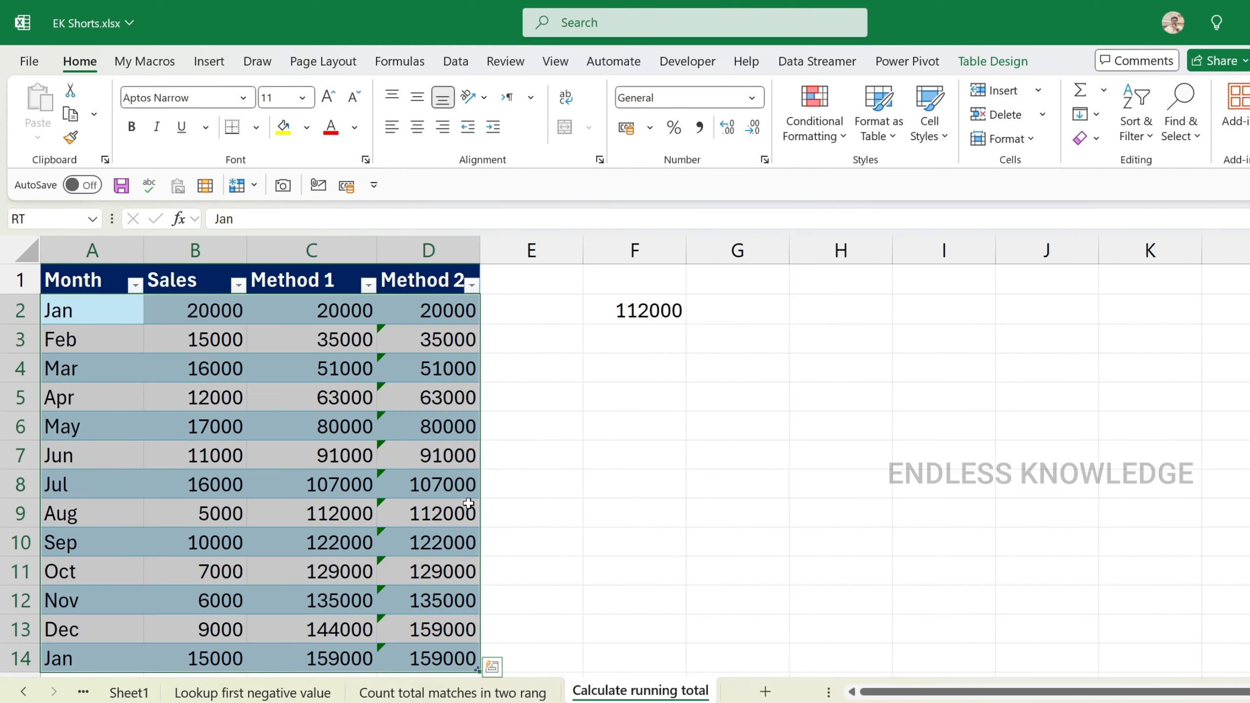
pyautogui.click(593, 414)
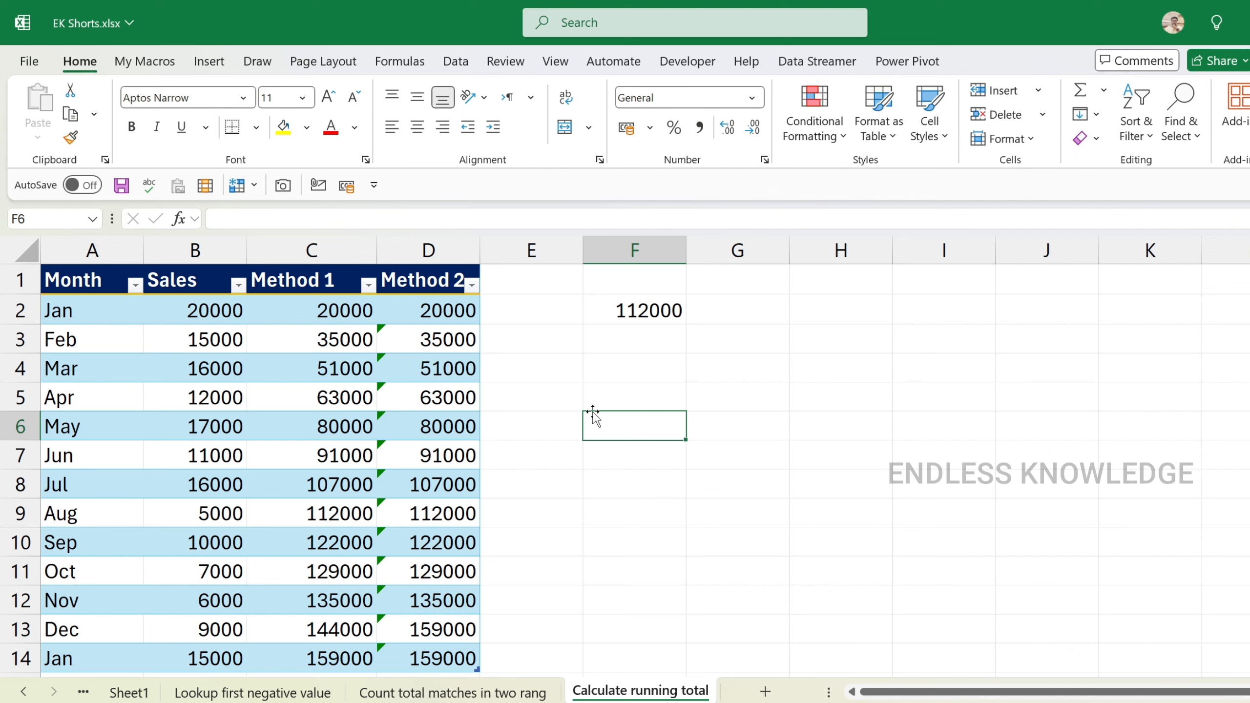
# Step: Examine the list of all sheets in the workbook, close it, and switch to the Count total matches in two rang sheet
pyautogui.rightClick(55, 695)
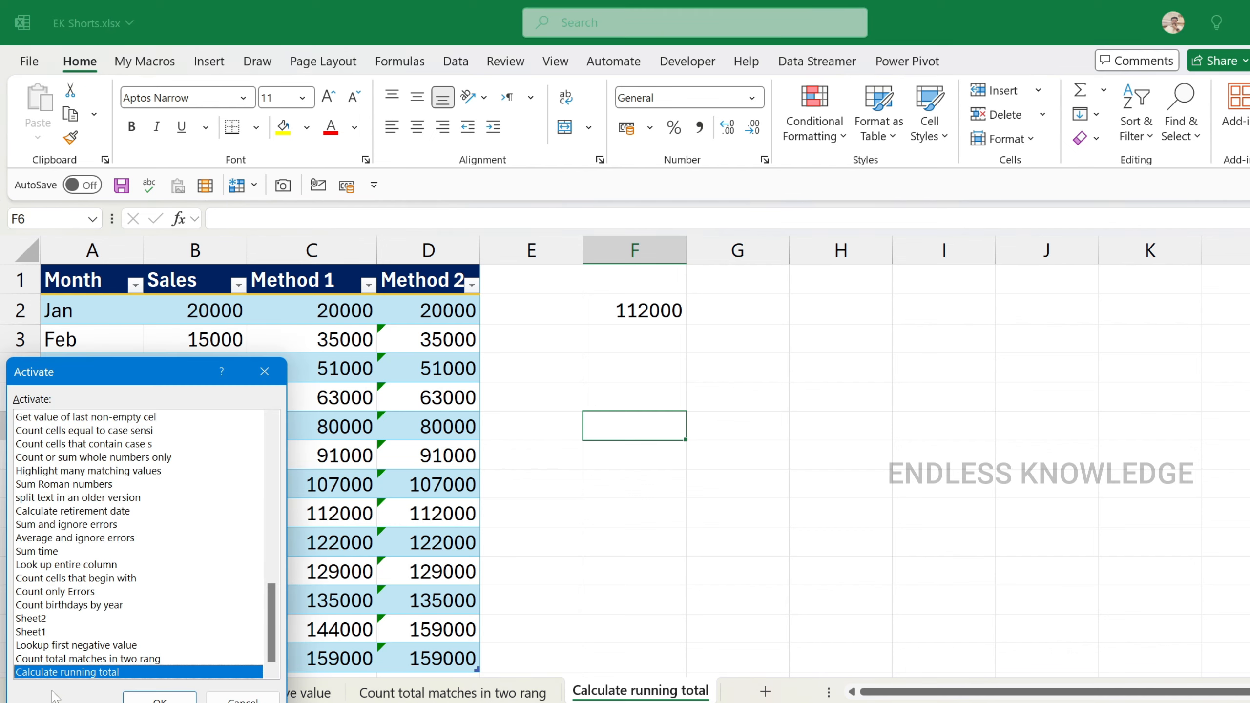
pyautogui.scroll(5, 138, 542)
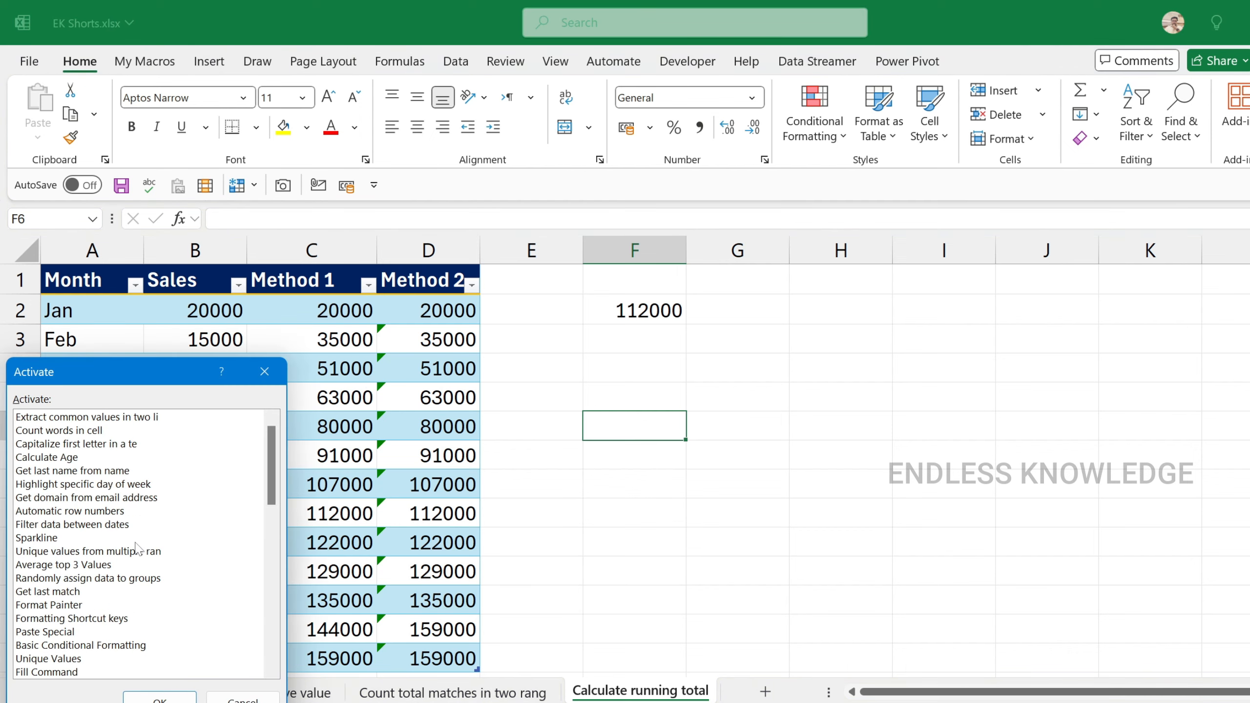
pyautogui.scroll(-5, 138, 552)
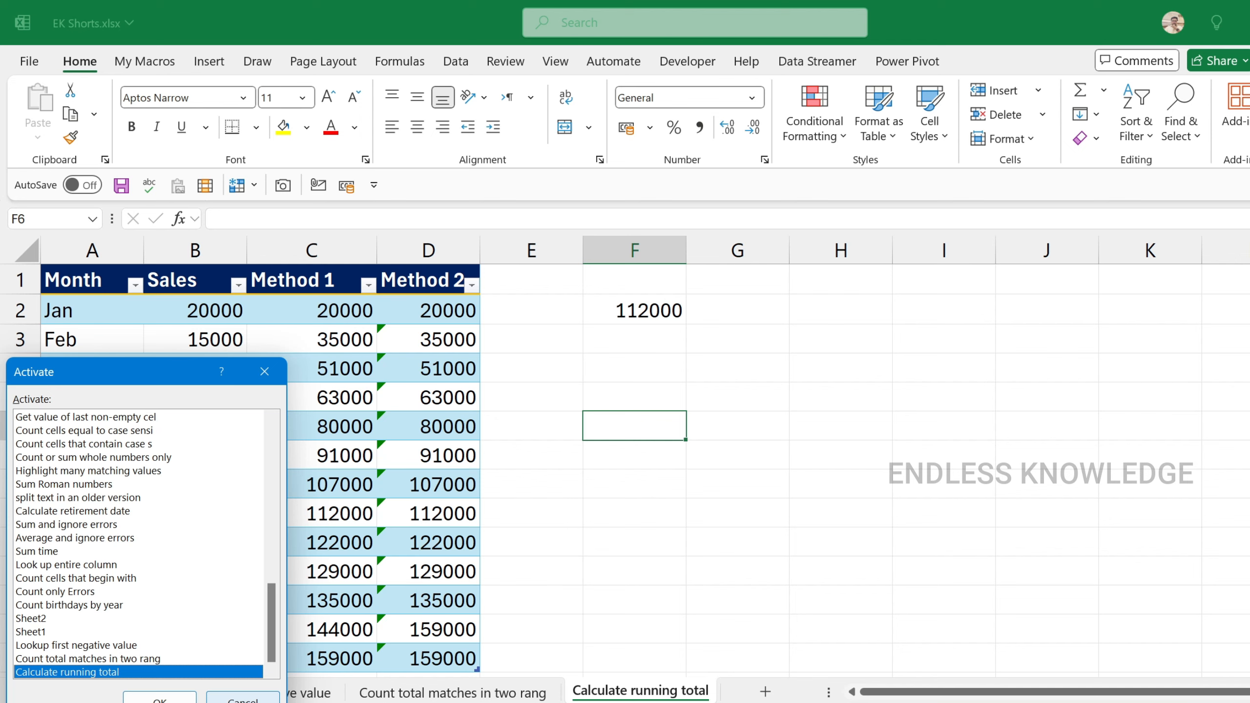
pyautogui.click(243, 700)
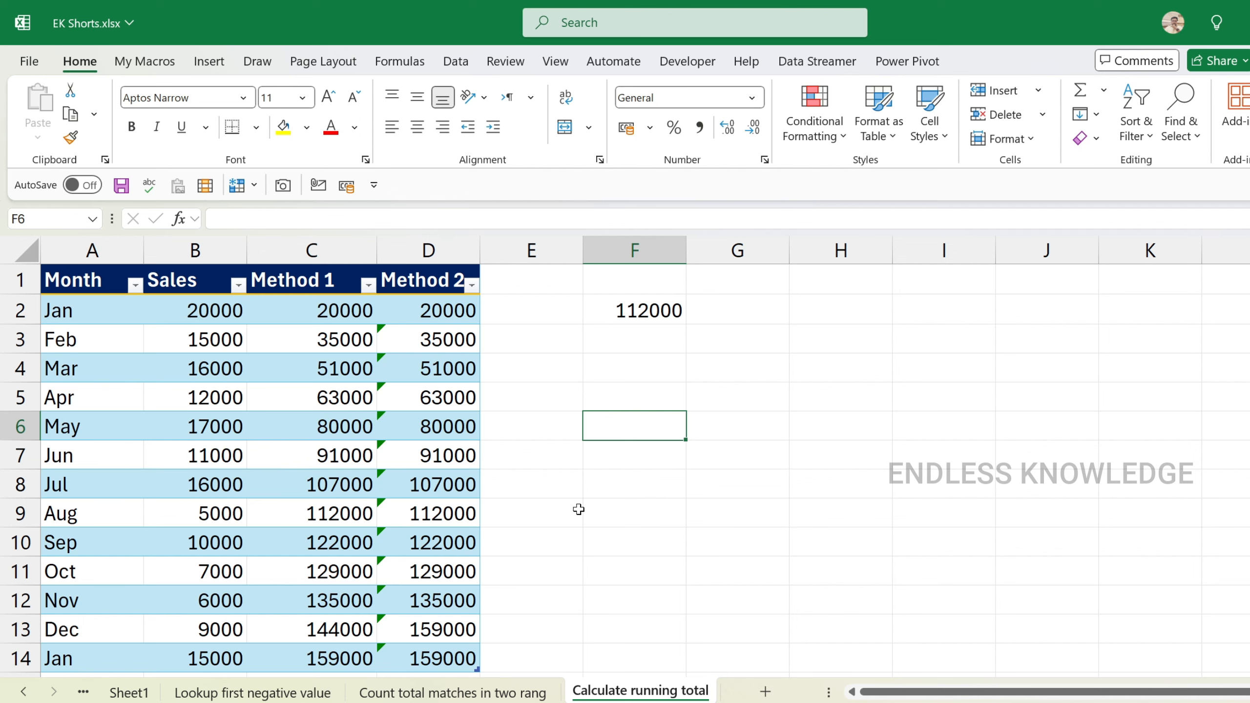
pyautogui.hotkey('ctrl', 'pageup')
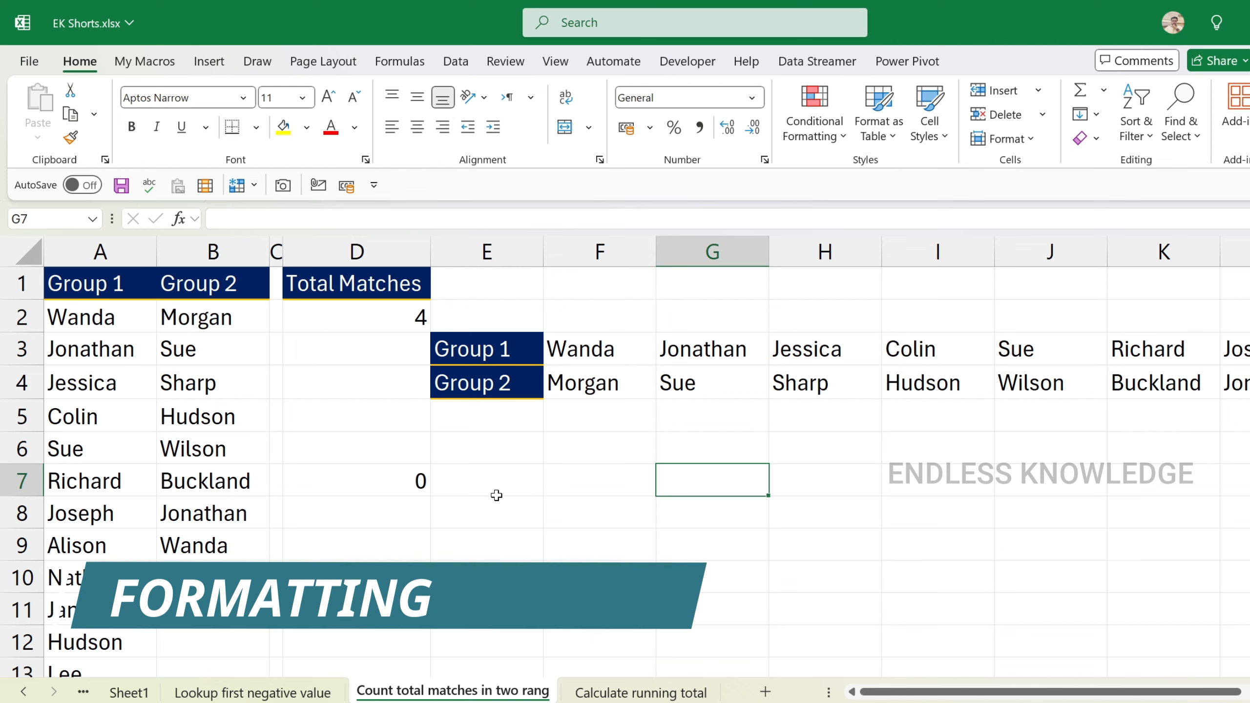
# Step: Apply All Borders to the whole Group 1 and Group 2 table in columns A and B
pyautogui.click(227, 427)
pyautogui.hotkey('ctrl', 'a')
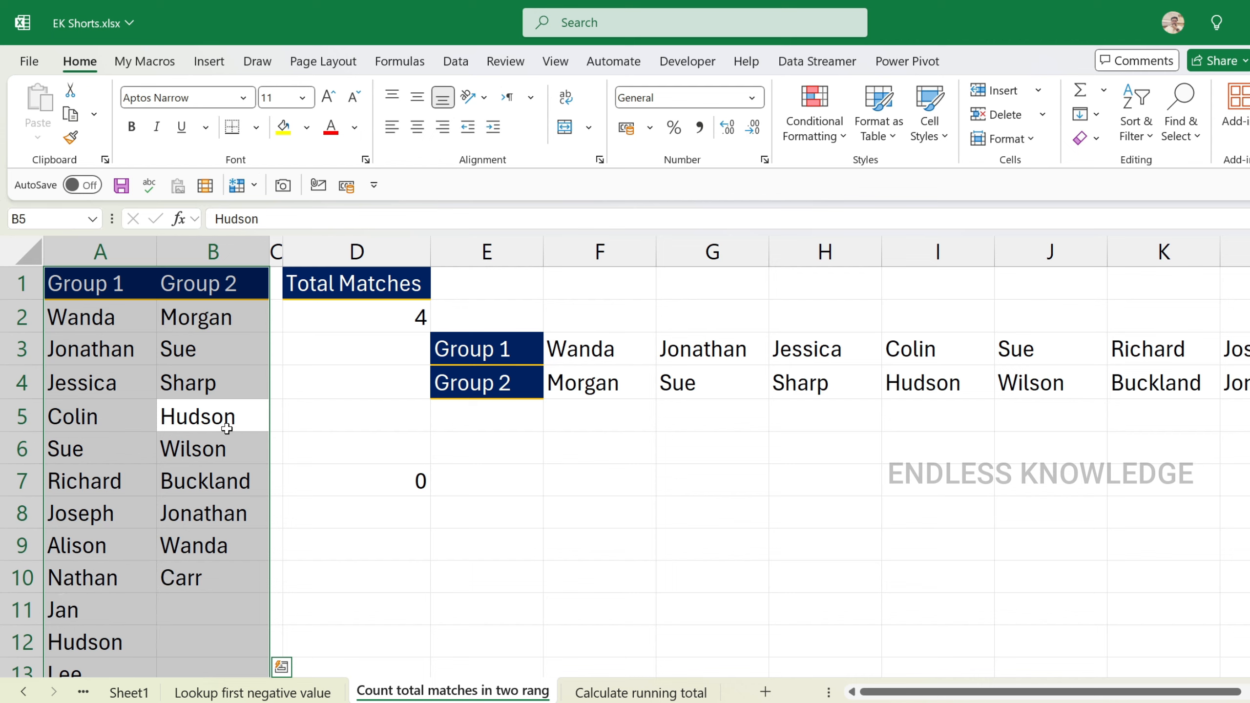
pyautogui.hotkey('alt', 'h')
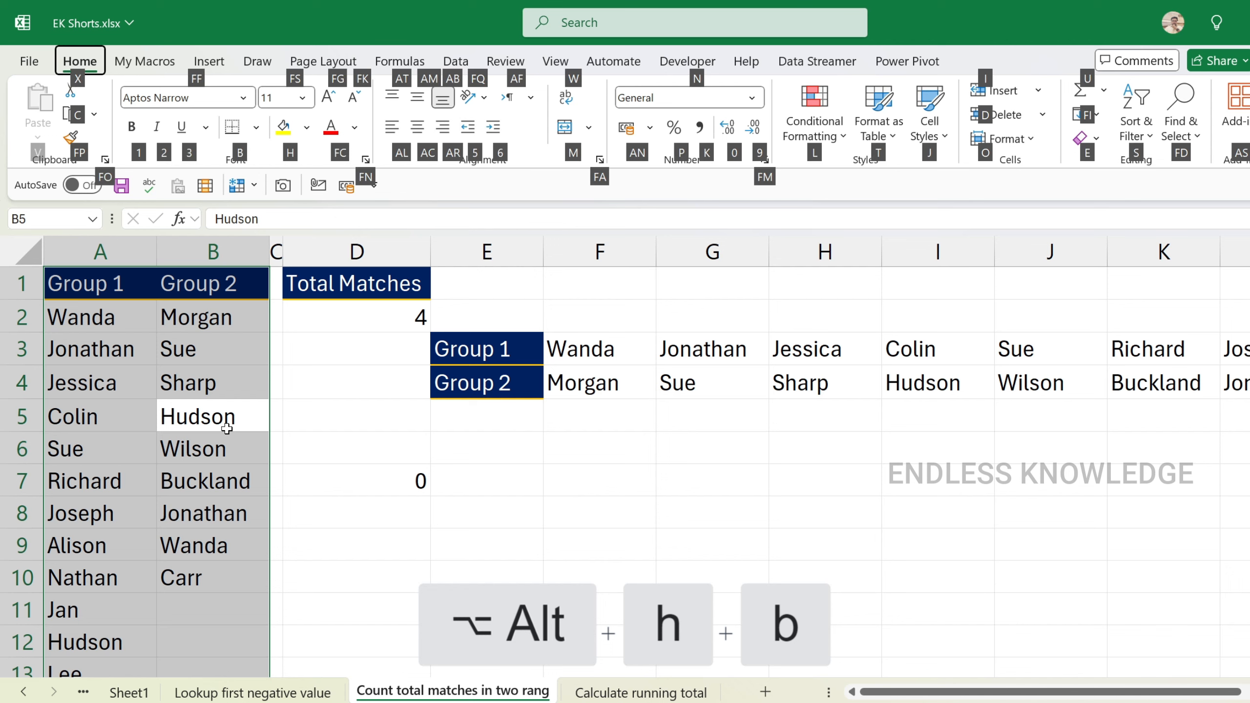
pyautogui.press('b')
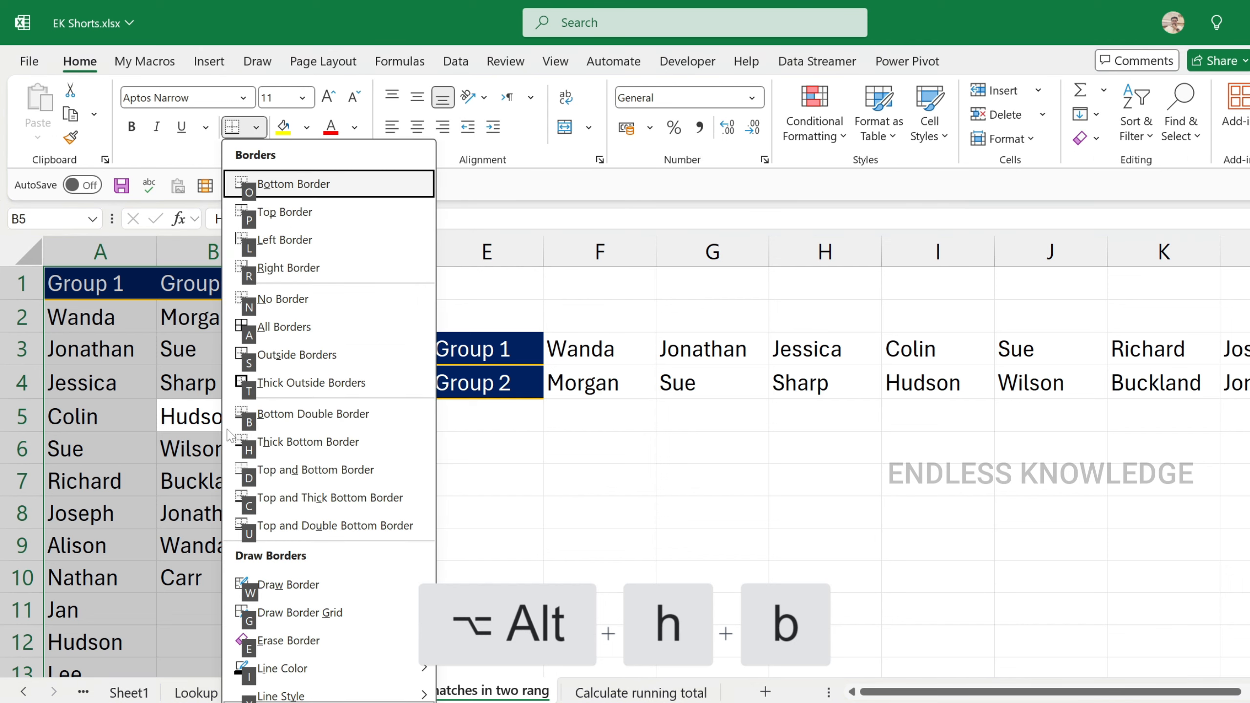
pyautogui.press('Down')
pyautogui.press('Down')
pyautogui.press('Down')
pyautogui.press('Down')
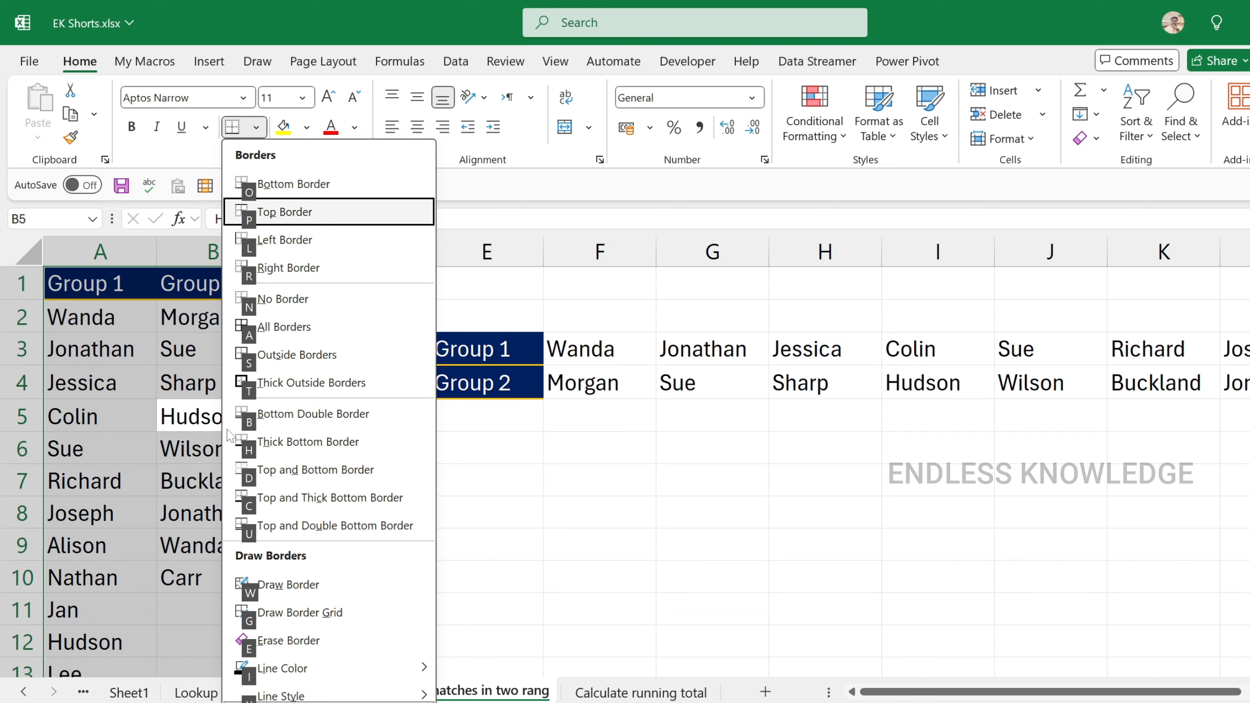
pyautogui.press('Down')
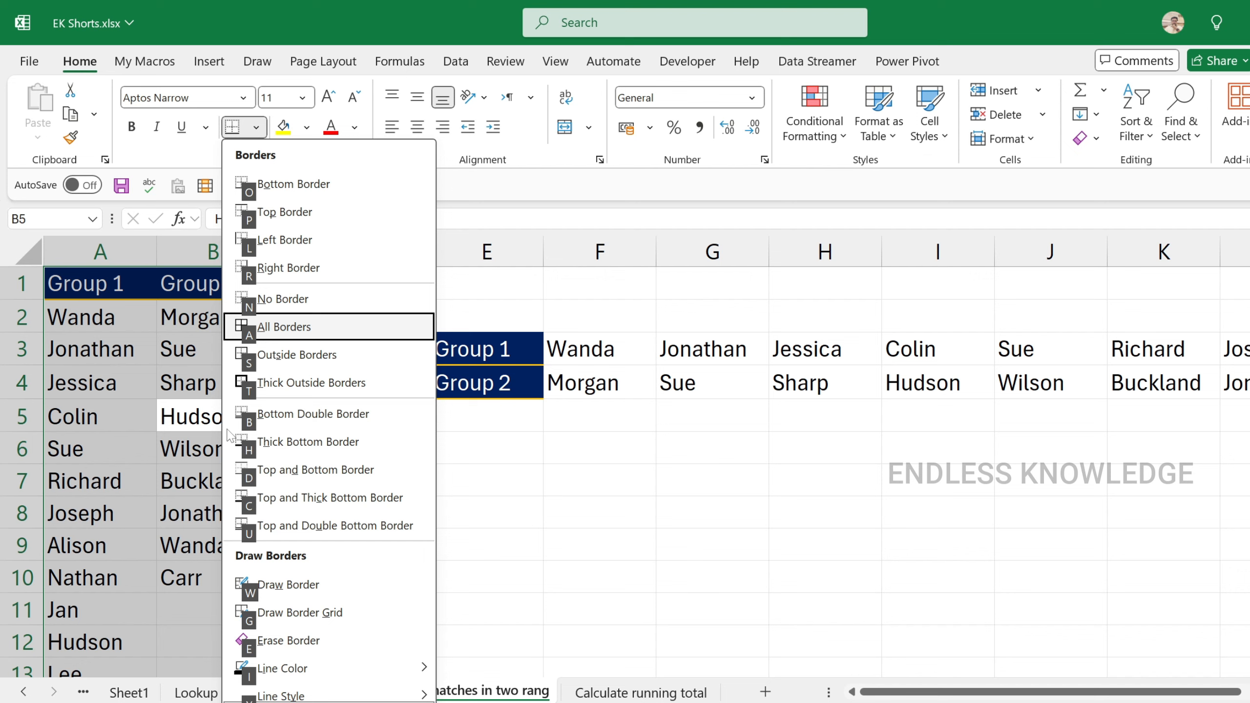
pyautogui.press('a')
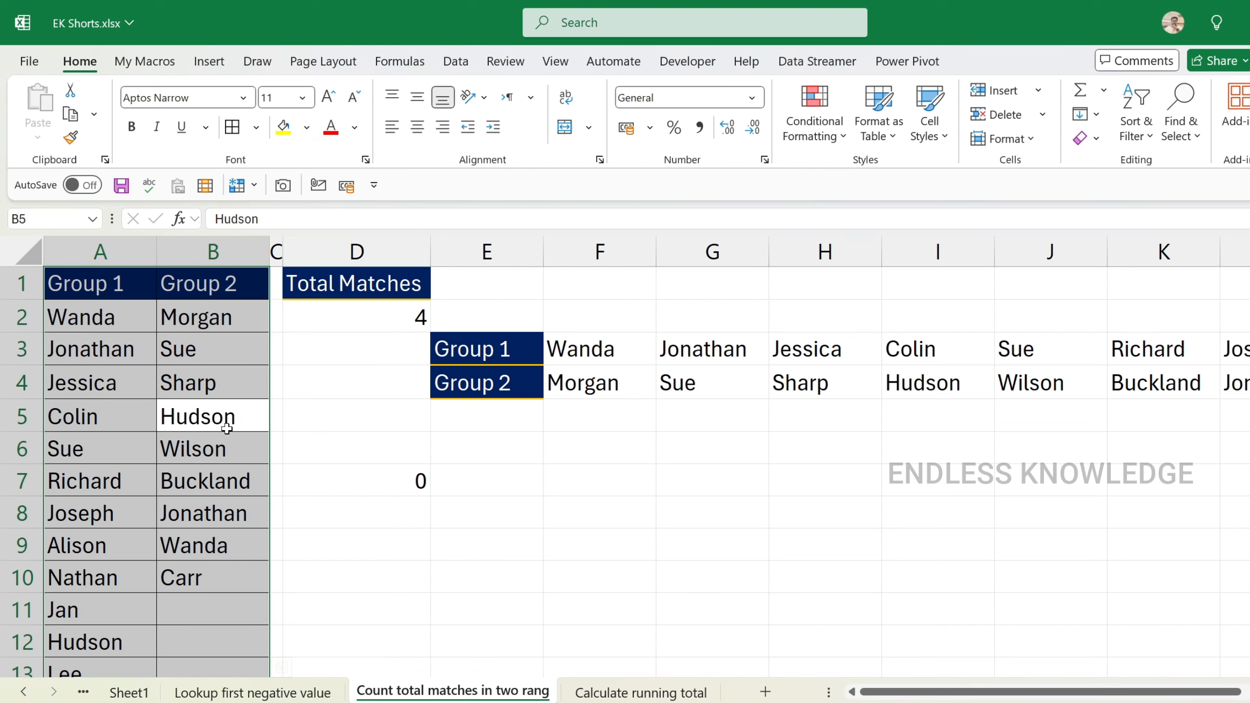
pyautogui.press('Right')
pyautogui.press('Right')
pyautogui.press('Left')
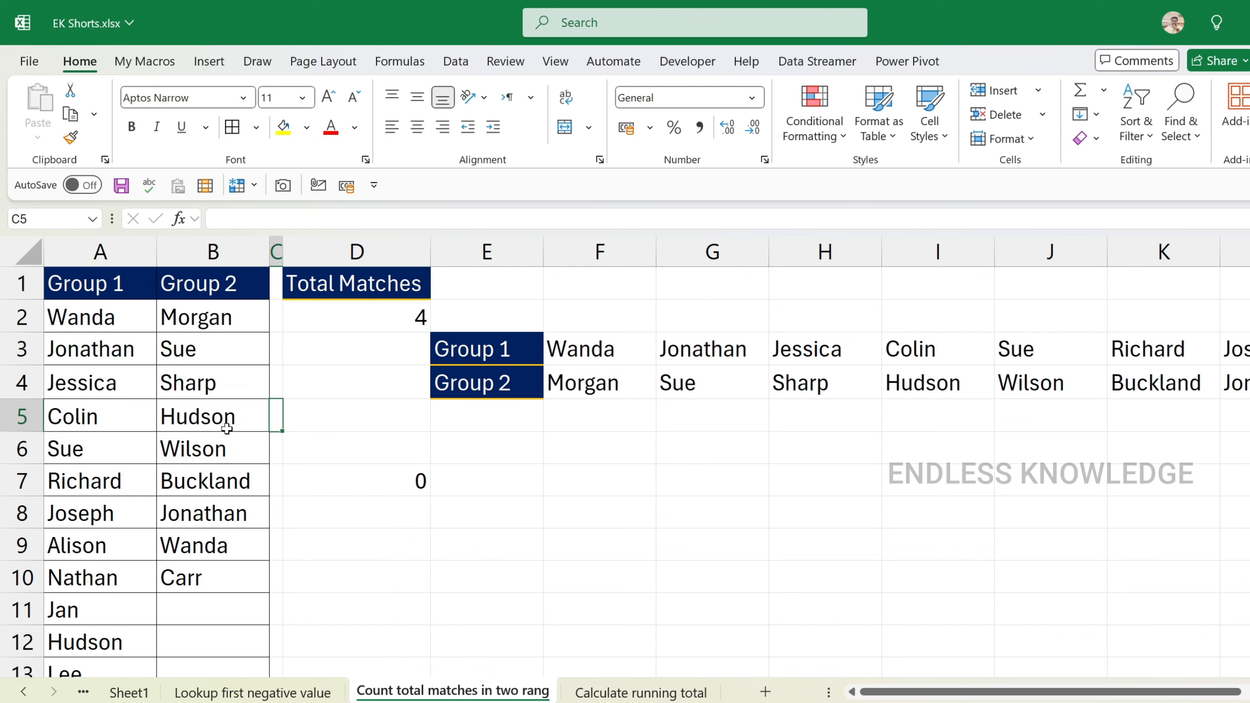
pyautogui.press('Left')
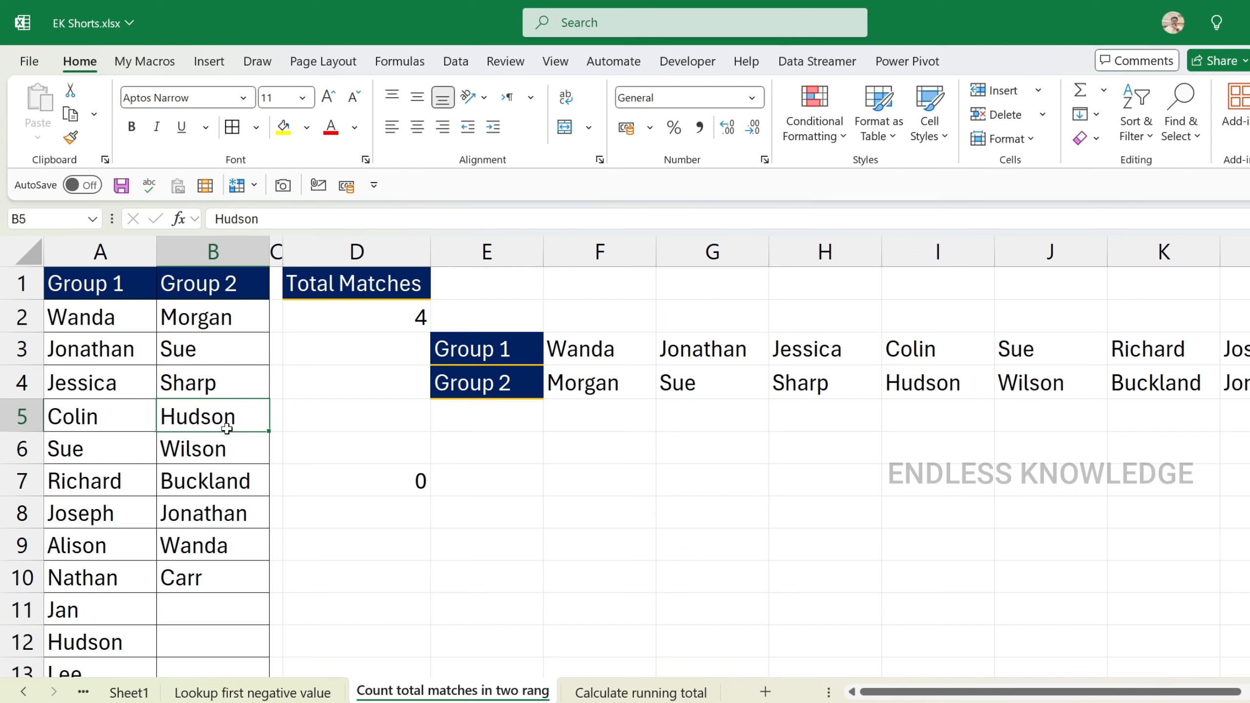
# Step: Remove the borders from the whole Group 1 and Group 2 table with No Border
pyautogui.hotkey('ctrl', 'a')
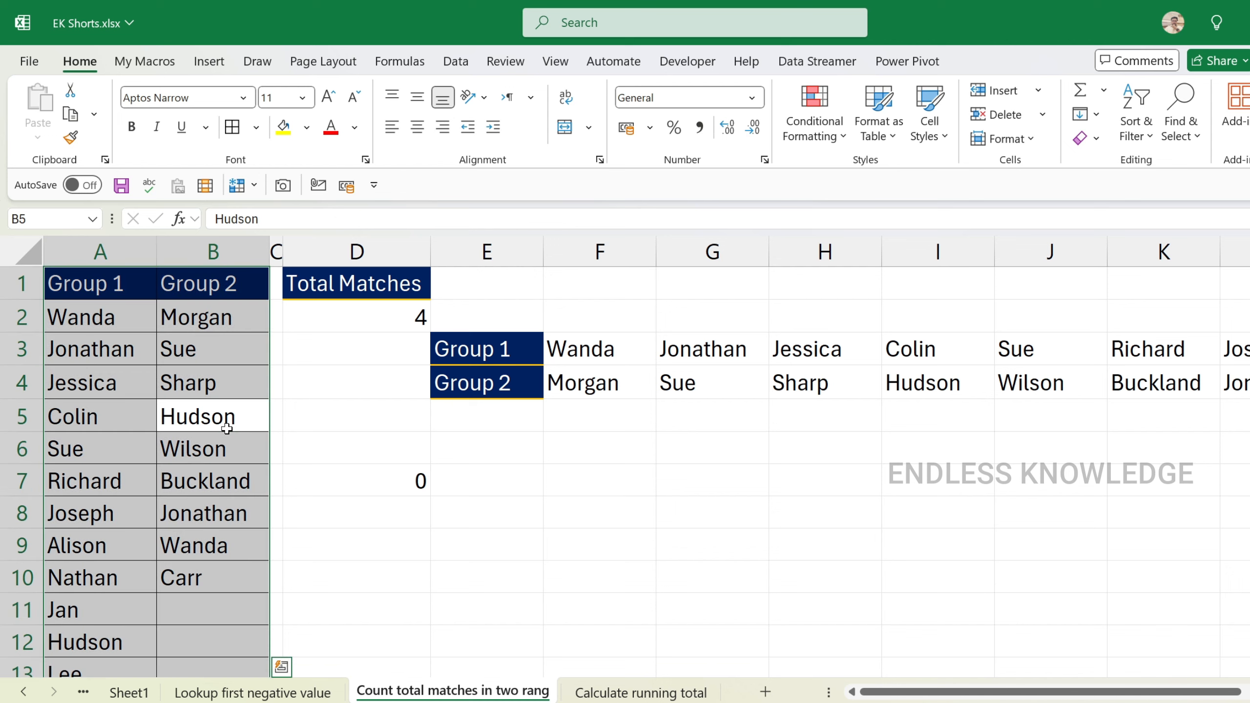
pyautogui.press('alt')
pyautogui.press('b')
pyautogui.press('Down')
pyautogui.press('Down')
pyautogui.press('Down')
pyautogui.press('Down')
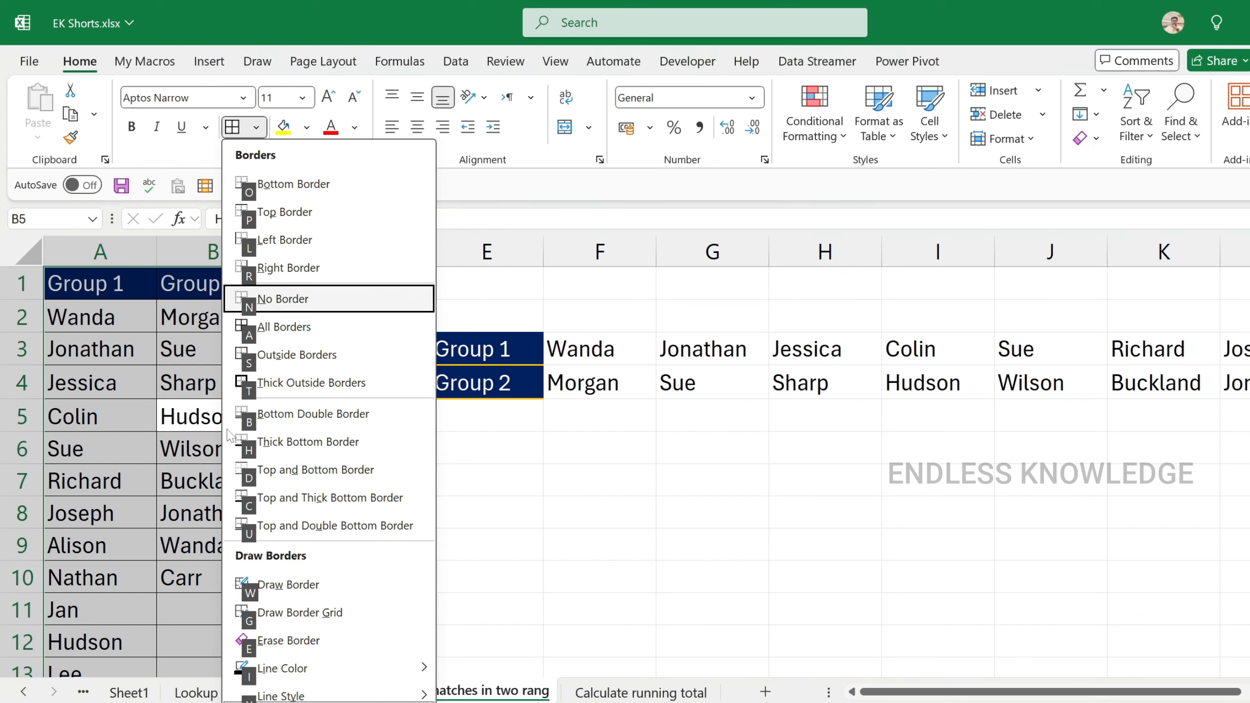
pyautogui.press('Return')
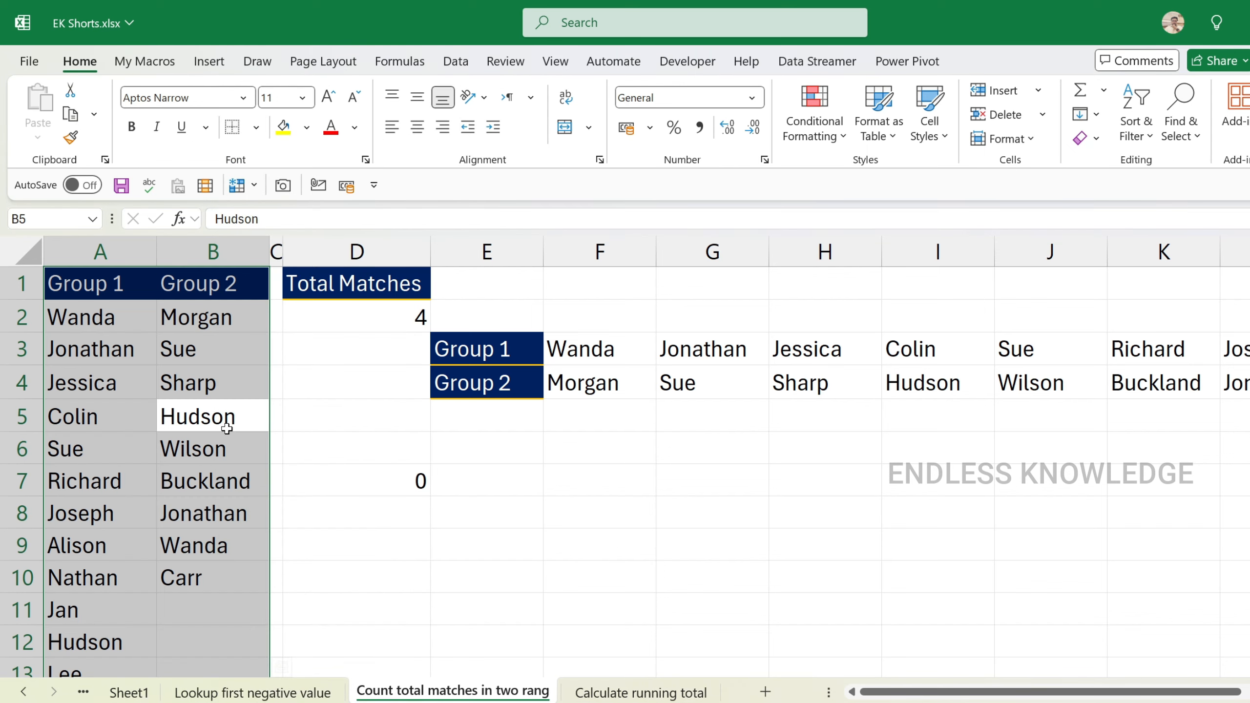
pyautogui.press('Right')
pyautogui.press('Right')
pyautogui.press('Right')
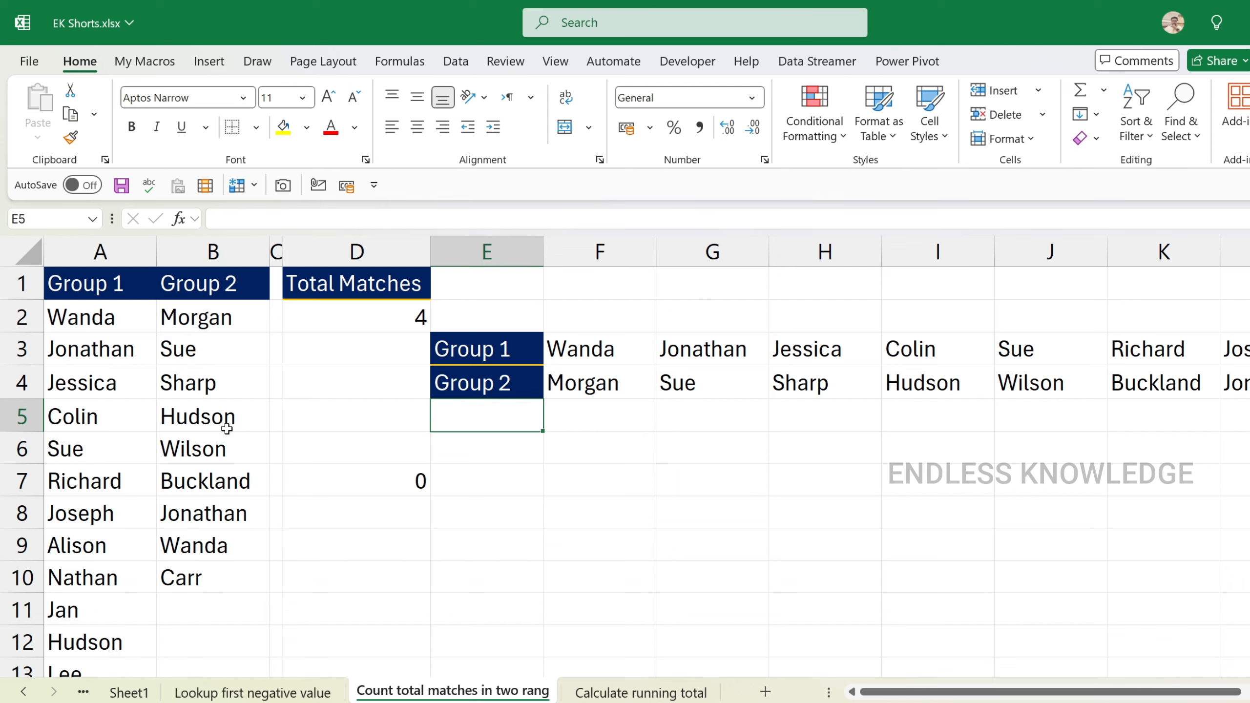
# Step: Merge and center the Total Matches heading across cells D1:G1
pyautogui.press('Up')
pyautogui.press('Up')
pyautogui.press('Up')
pyautogui.press('Left')
pyautogui.press('Up')
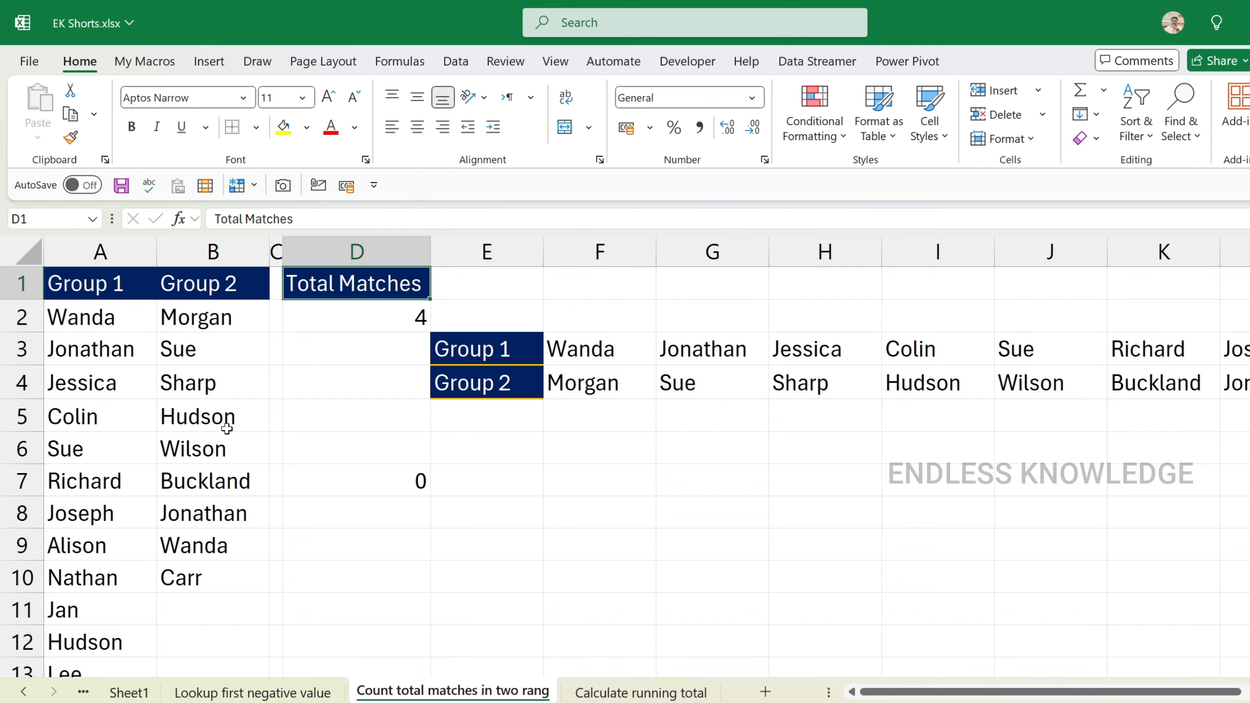
pyautogui.hotkey('shift', 'Right')
pyautogui.hotkey('shift', 'Right')
pyautogui.hotkey('shift', 'Right')
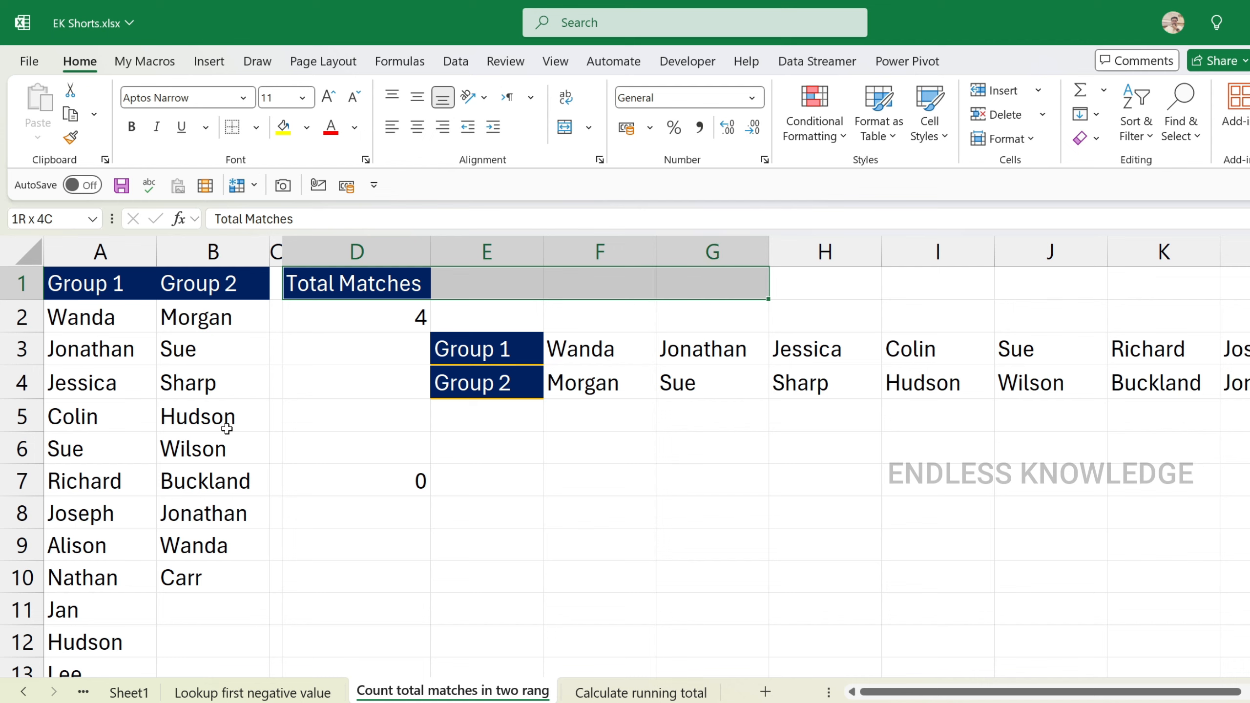
pyautogui.hotkey('shift', 'Right')
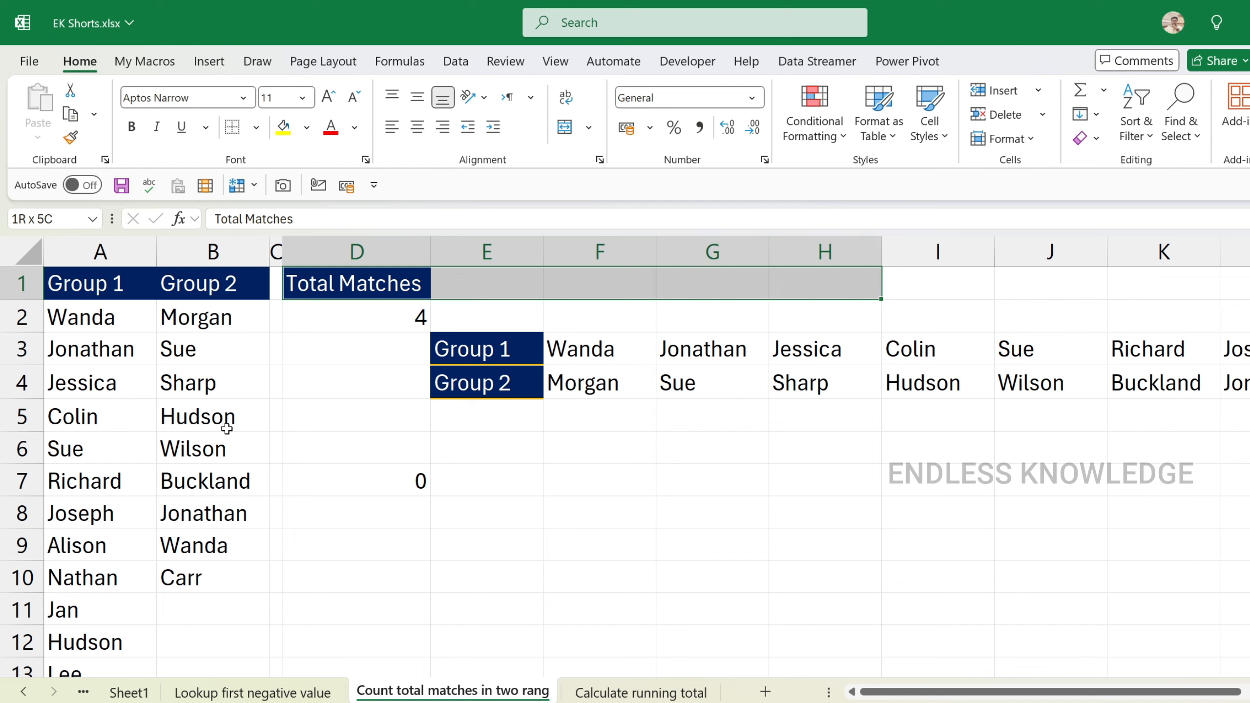
pyautogui.hotkey('shift', 'Left')
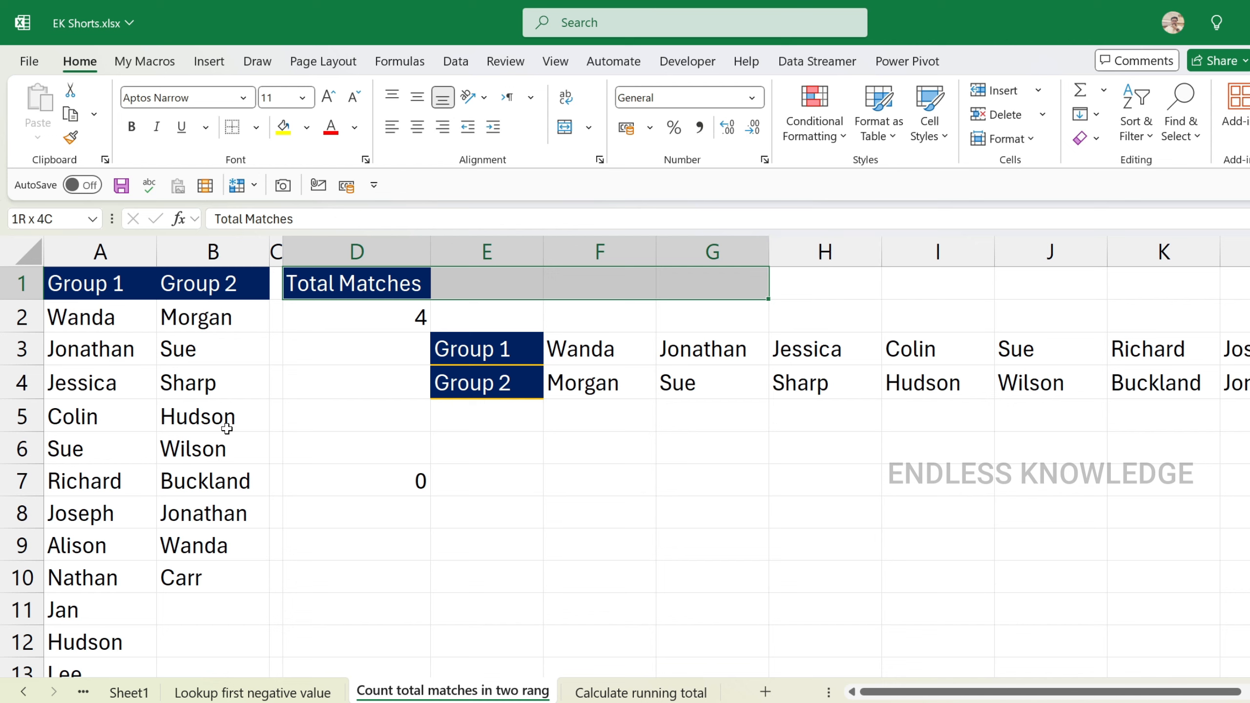
pyautogui.hotkey('alt', 'h')
pyautogui.press('m')
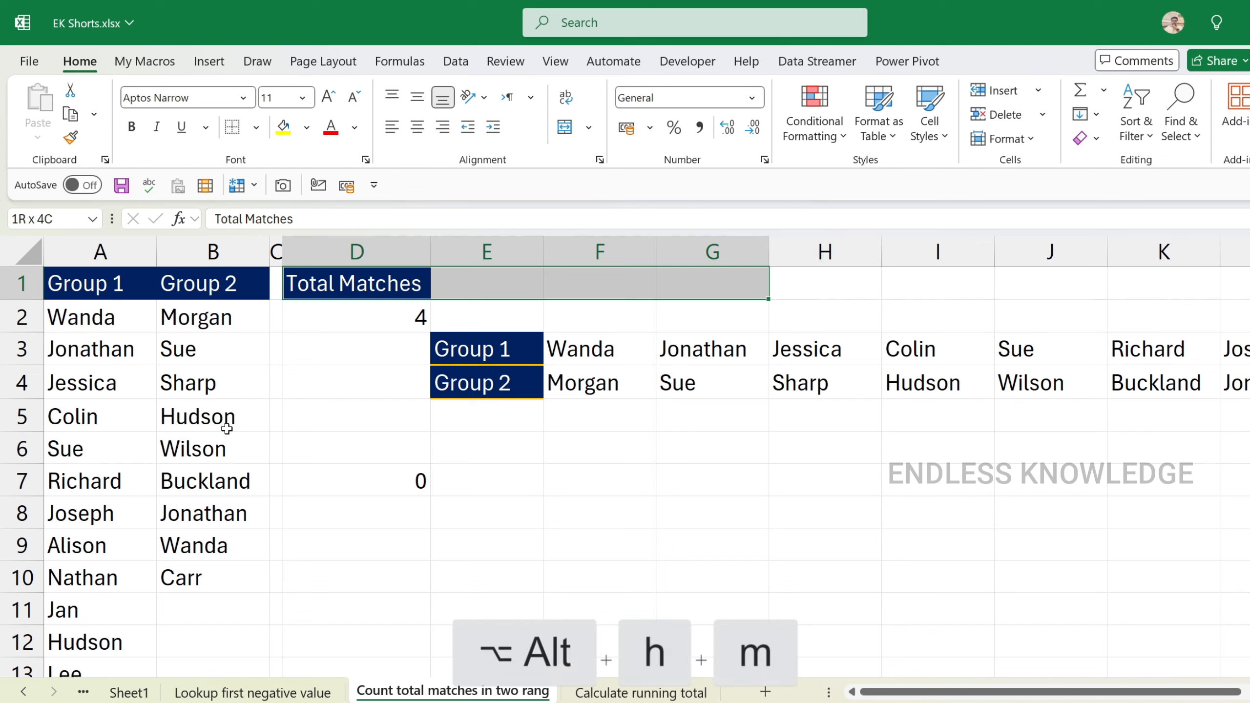
pyautogui.hotkey('alt', 'h')
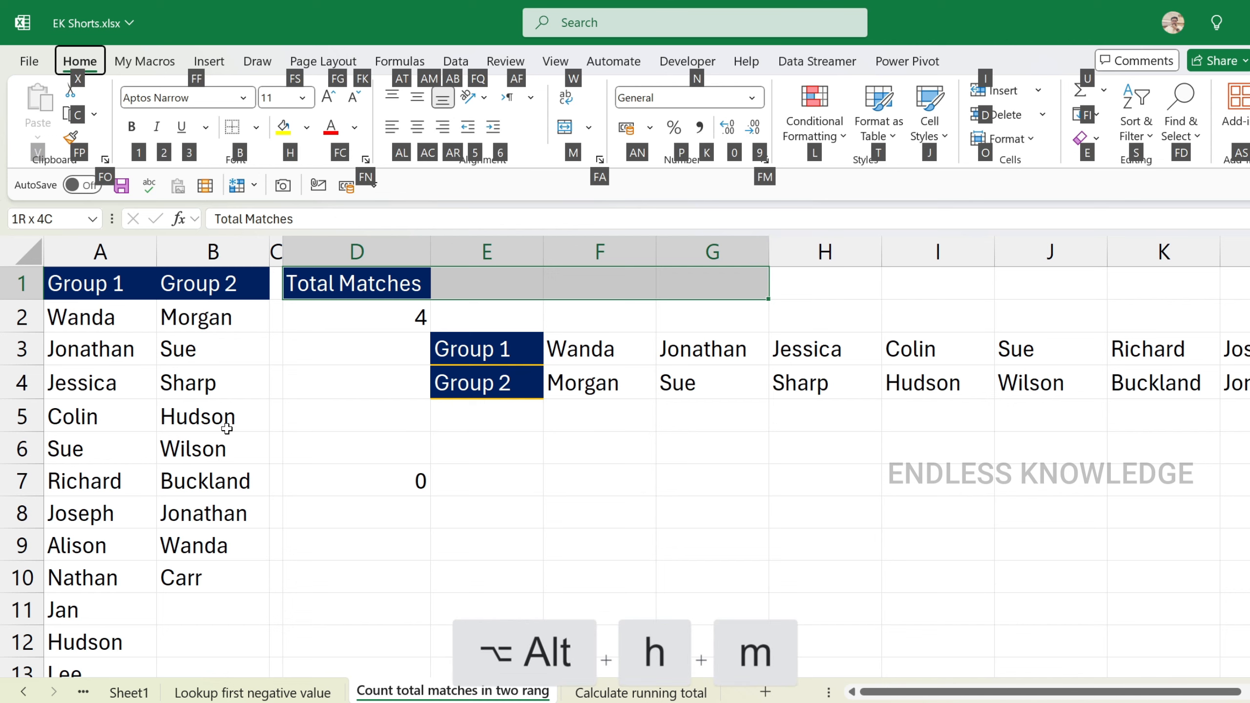
pyautogui.press('m')
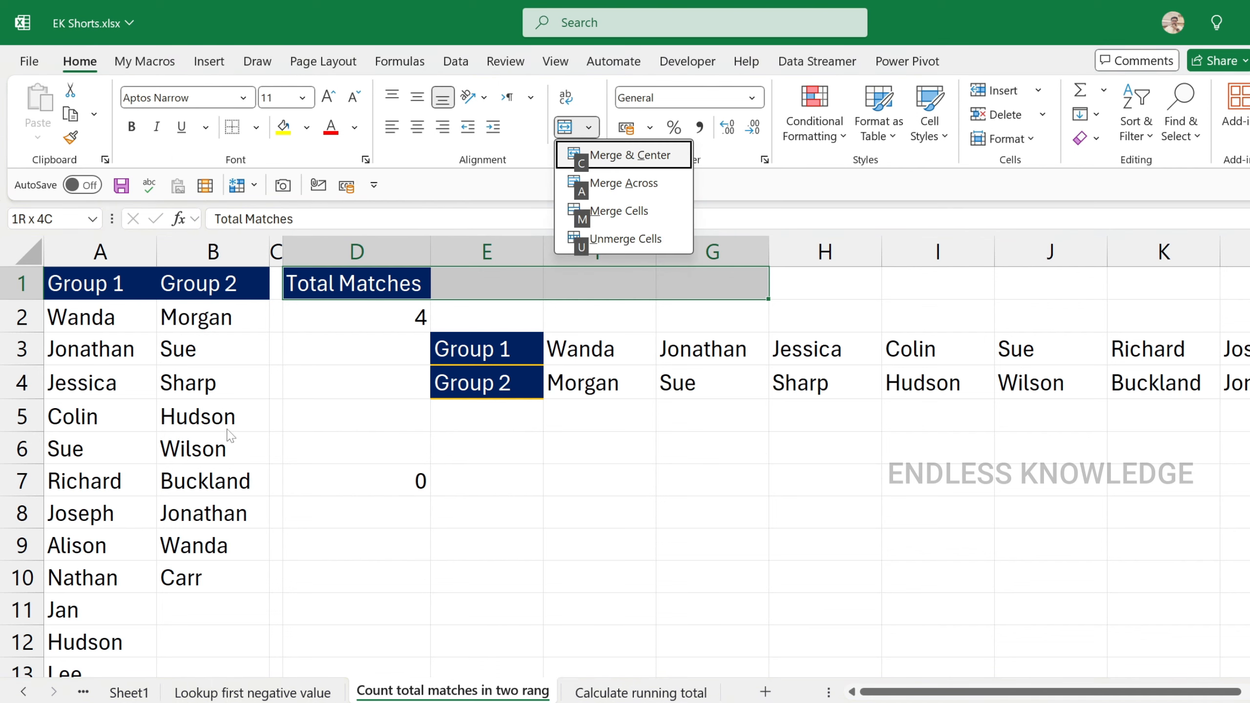
pyautogui.press('c')
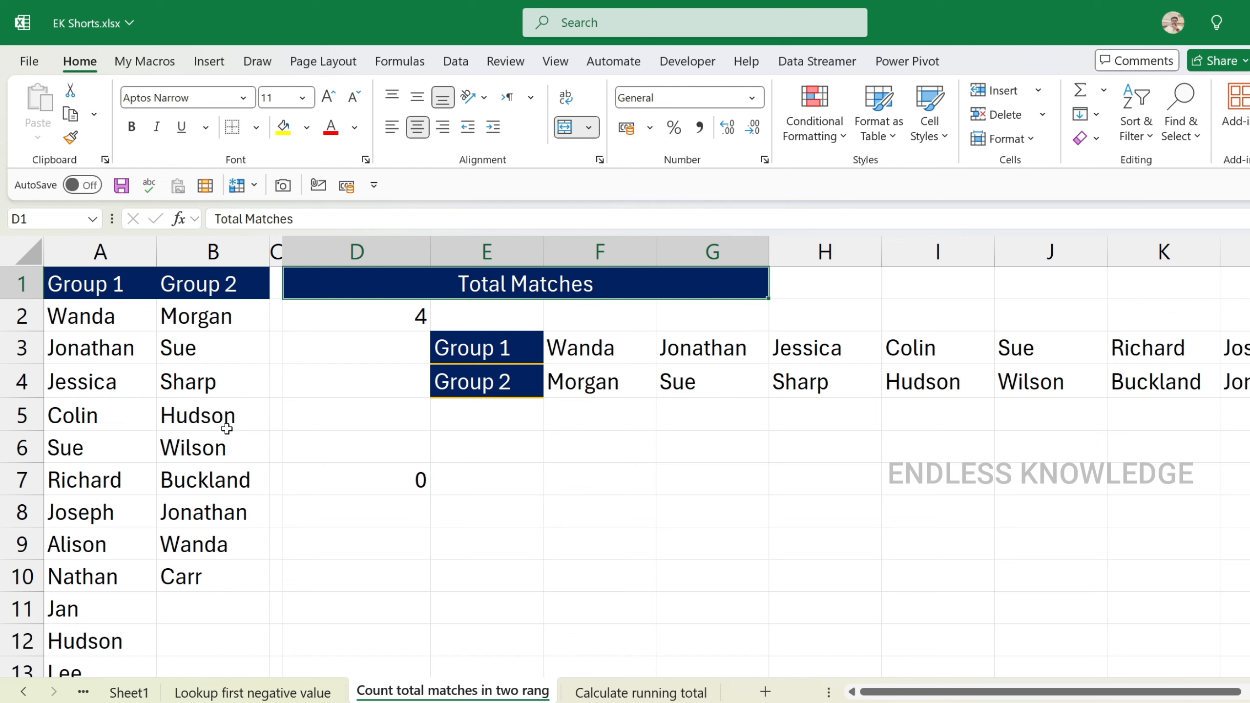
pyautogui.hotkey('alt', 'h')
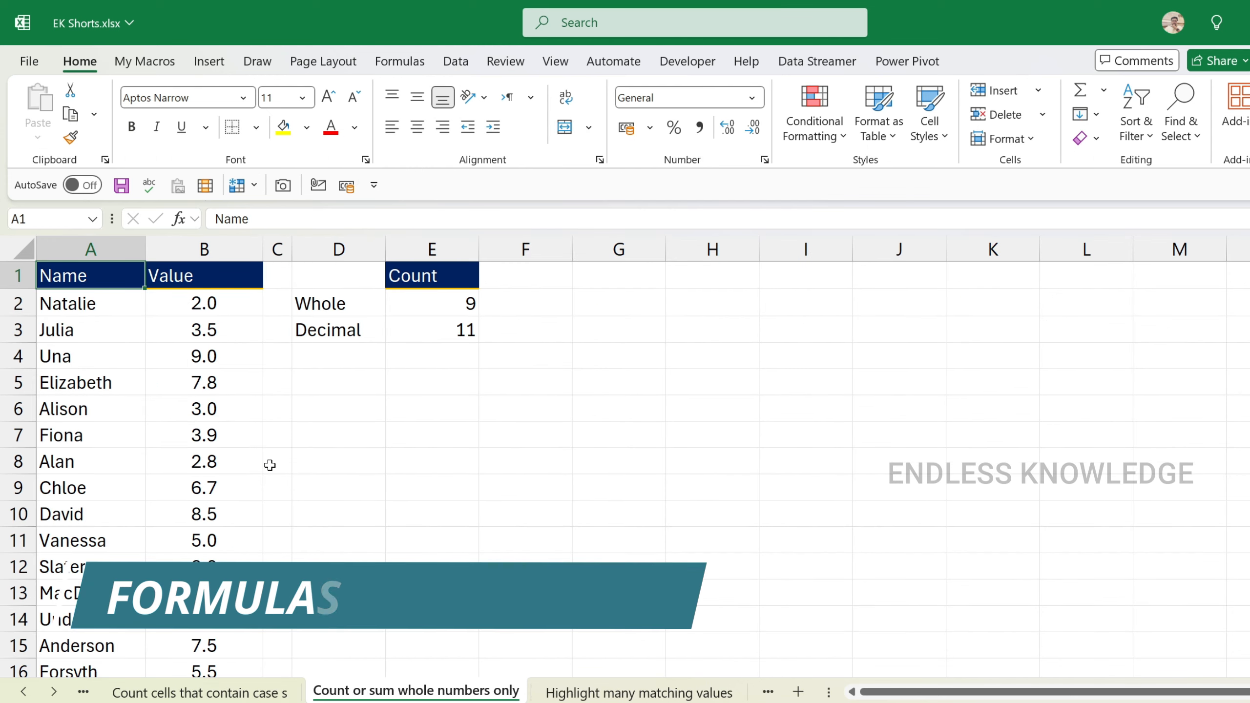
# Step: Total the Value column with an AutoSum of B2:B21 in the empty cell B22 below the list
pyautogui.scroll(-2, 257, 450)
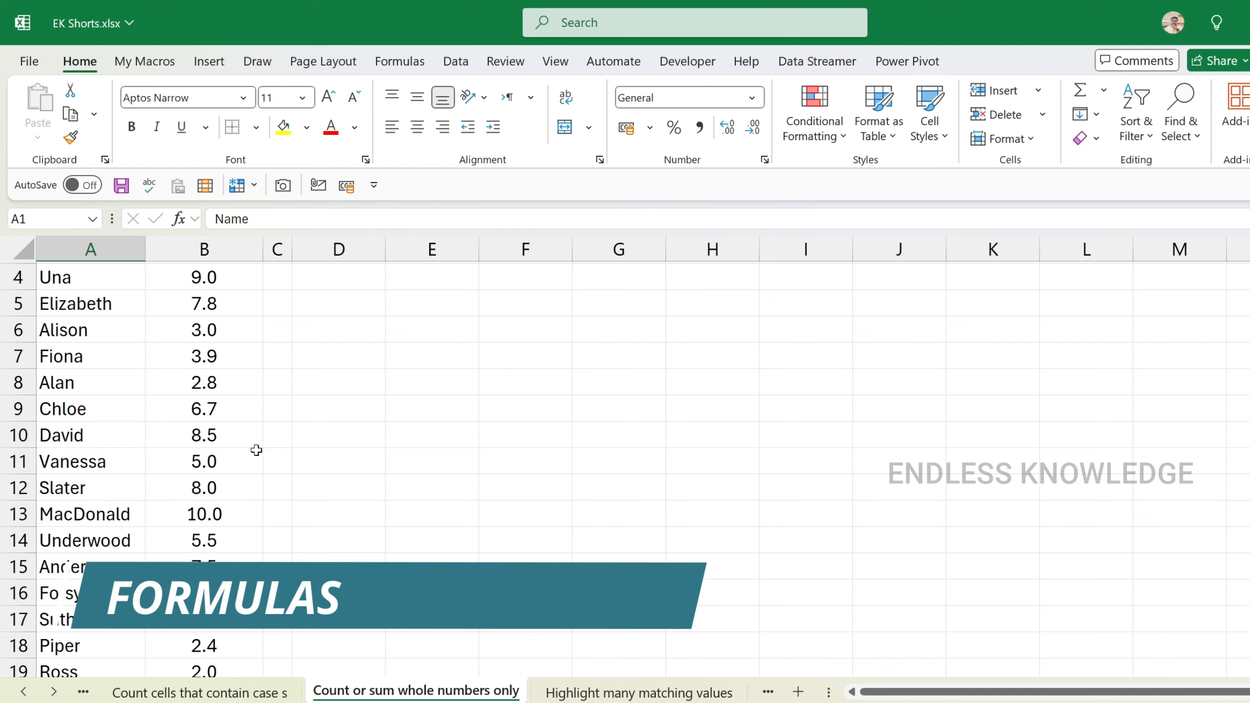
pyautogui.scroll(-1, 249, 452)
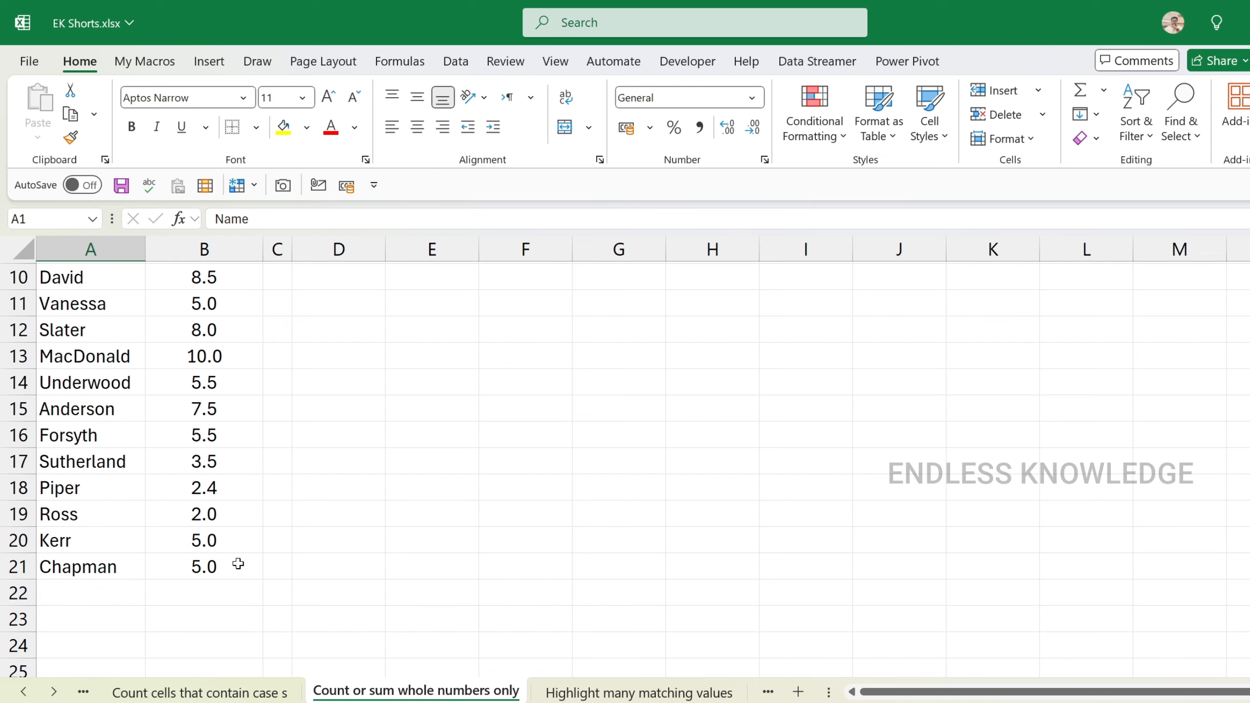
pyautogui.moveTo(238, 564); pyautogui.dragTo(229, 305)
pyautogui.scroll(-4, 212, 304)
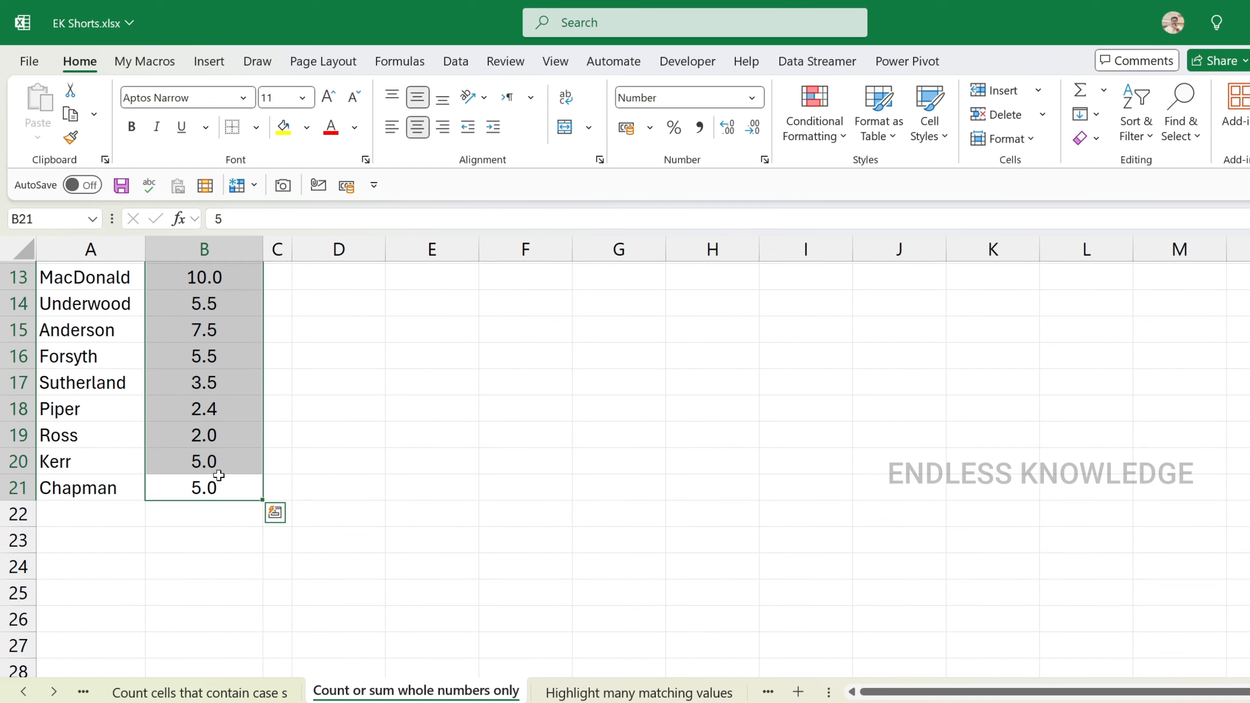
pyautogui.click(223, 510)
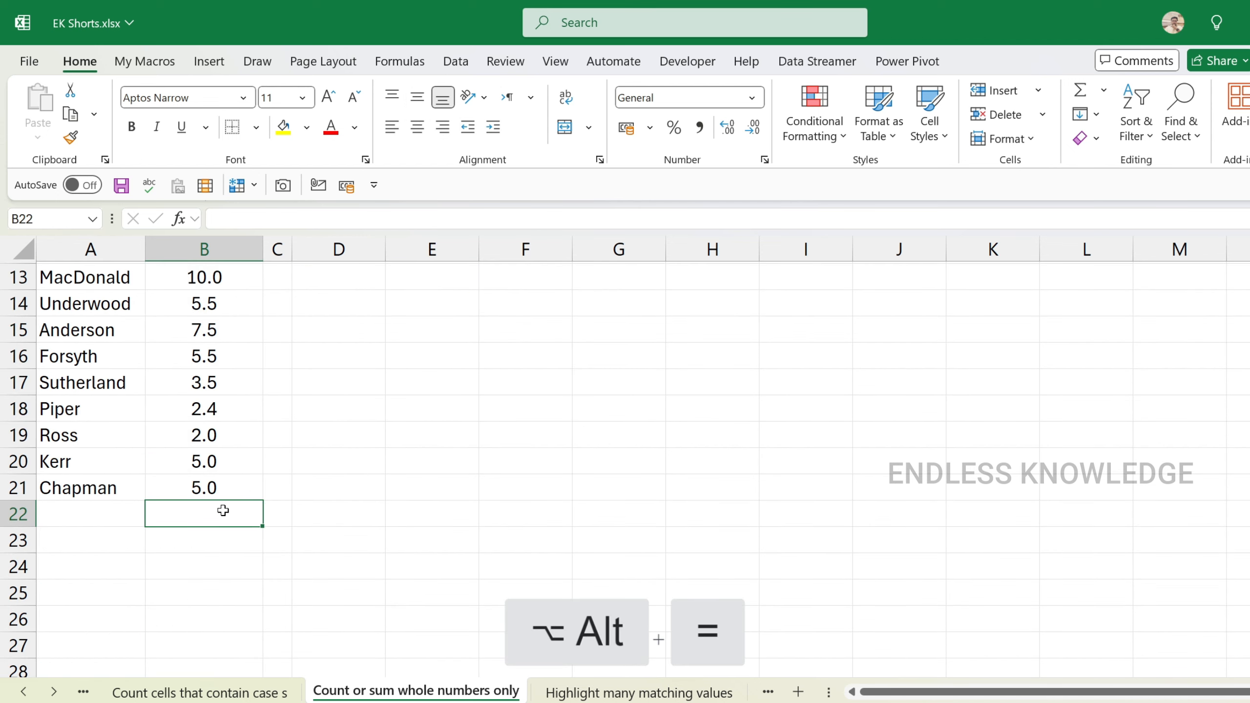
pyautogui.hotkey('alt', '=')
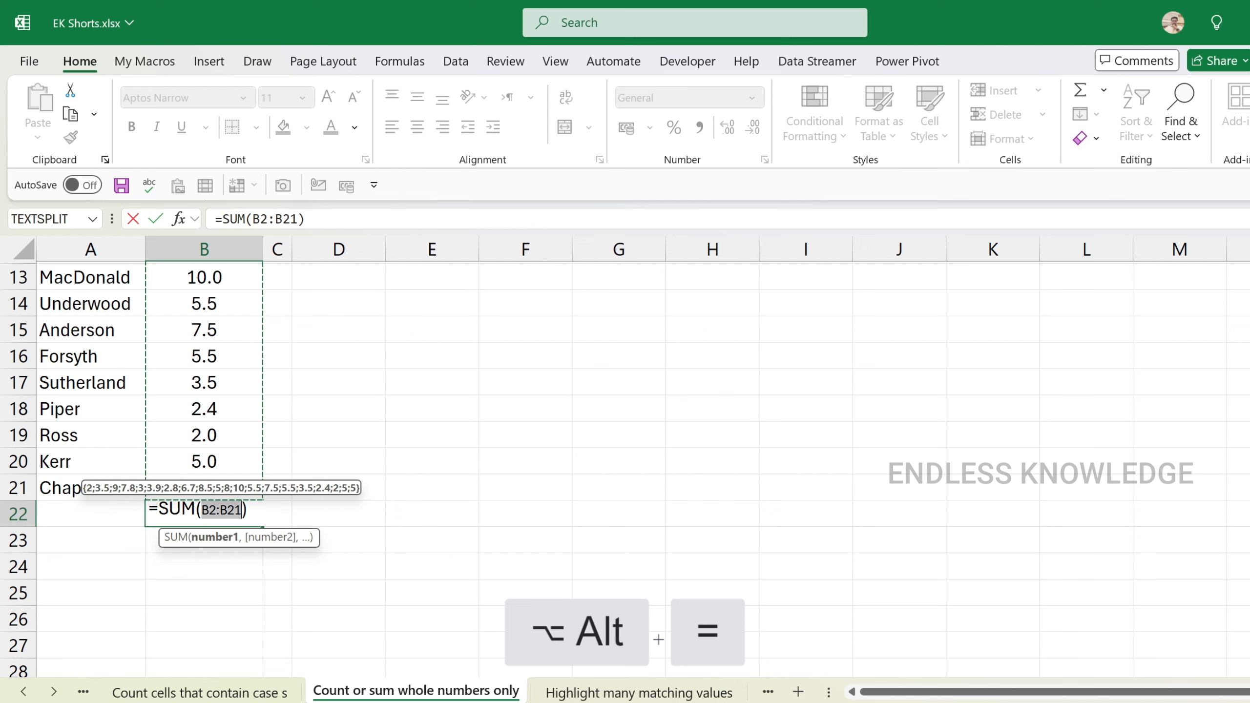
pyautogui.press('Return')
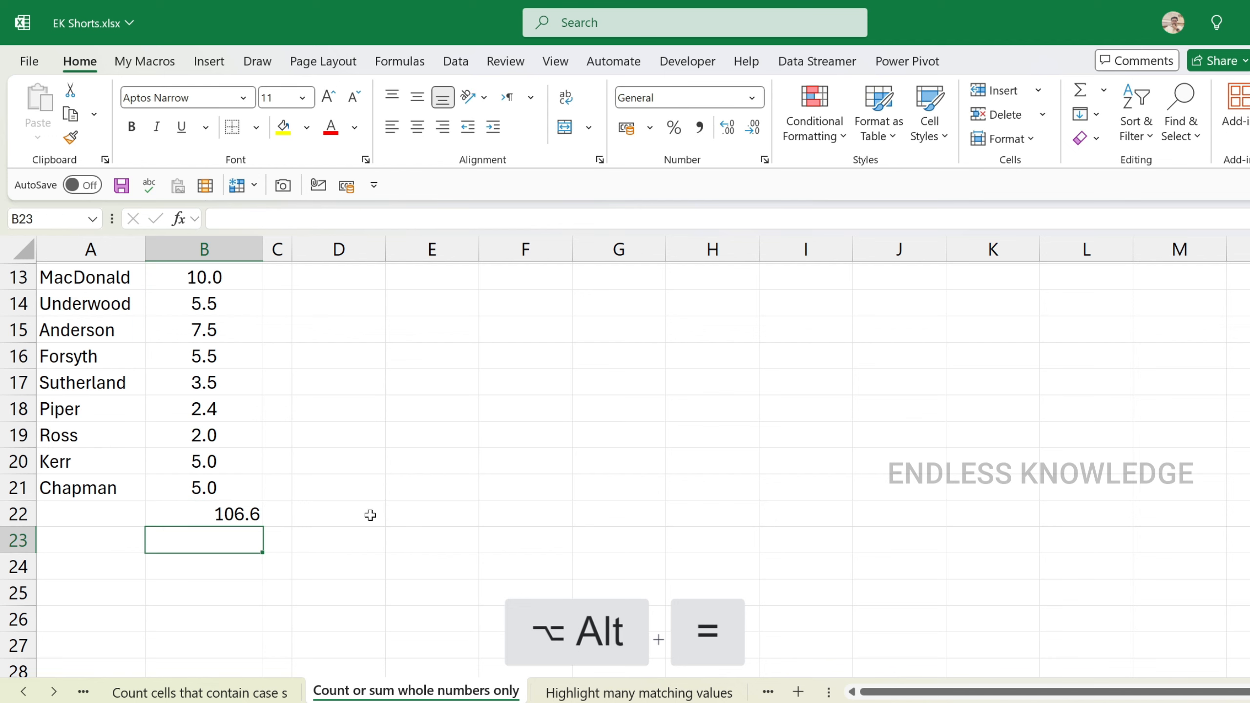
# Step: Clear the sum in B22 and enter the AutoSum AVERAGE of B2:B21 there instead
pyautogui.press('Up')
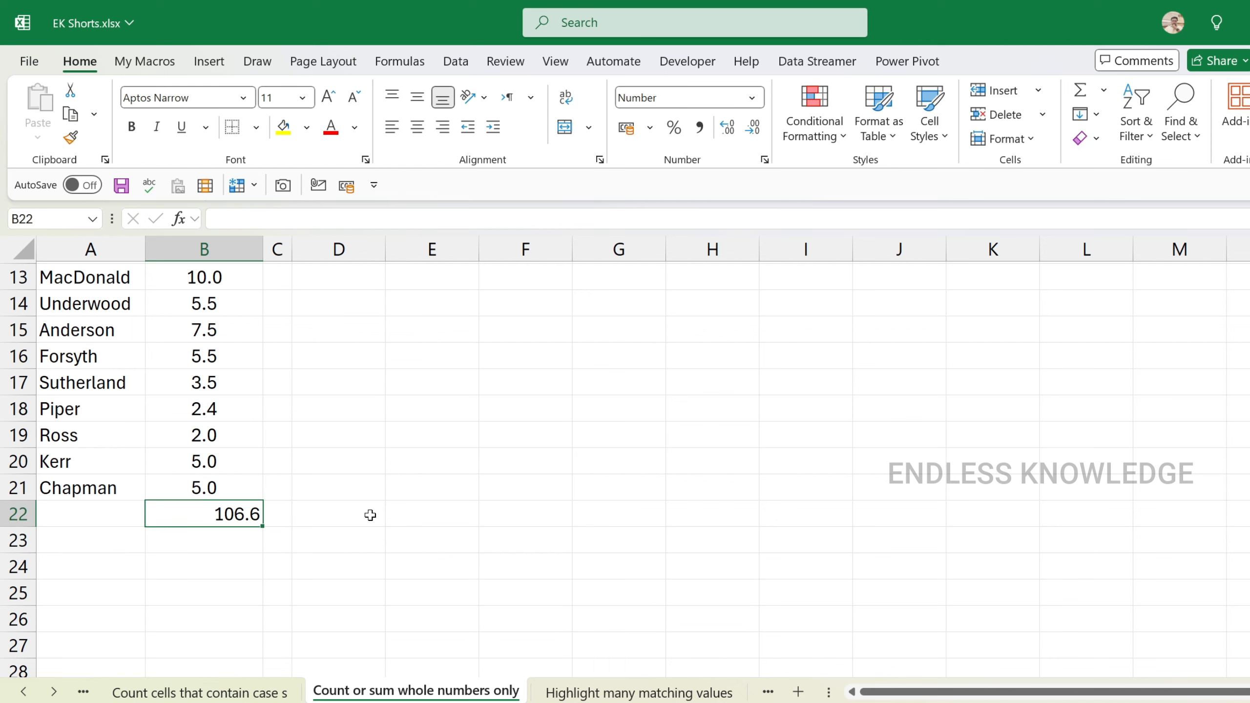
pyautogui.press('Delete')
pyautogui.hotkey('alt', 'm')
pyautogui.press('u')
pyautogui.press('a')
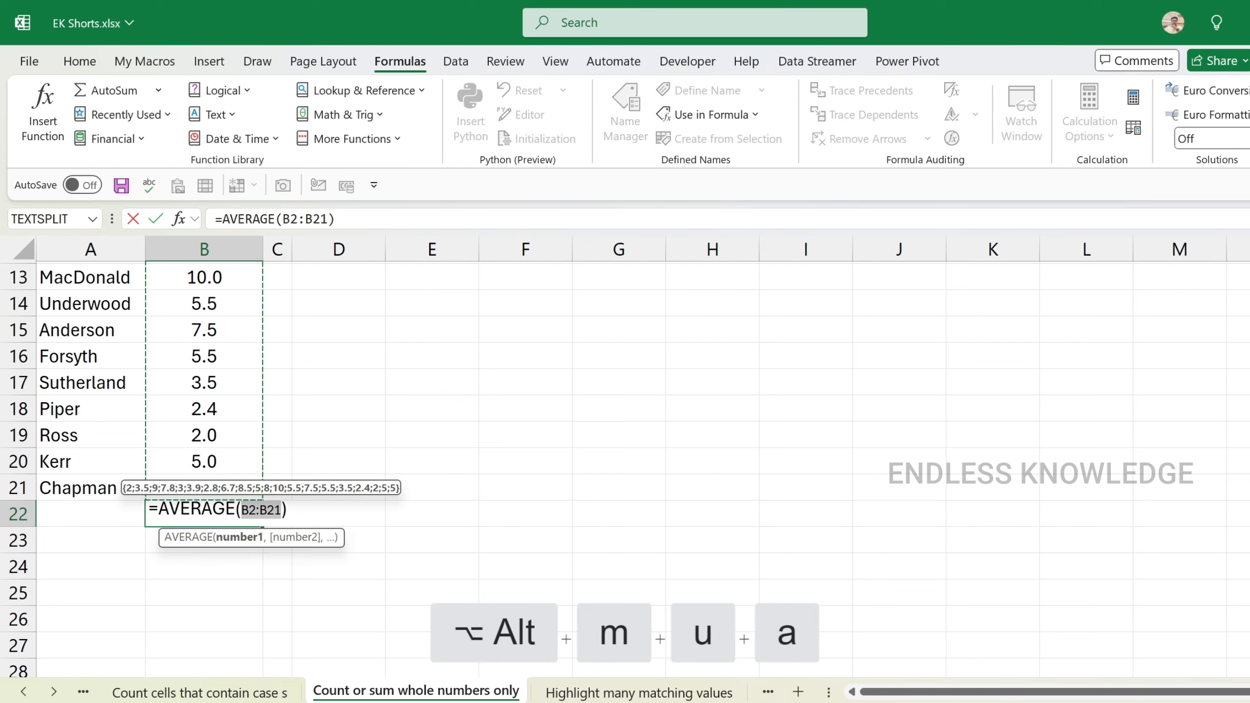
pyautogui.press('Return')
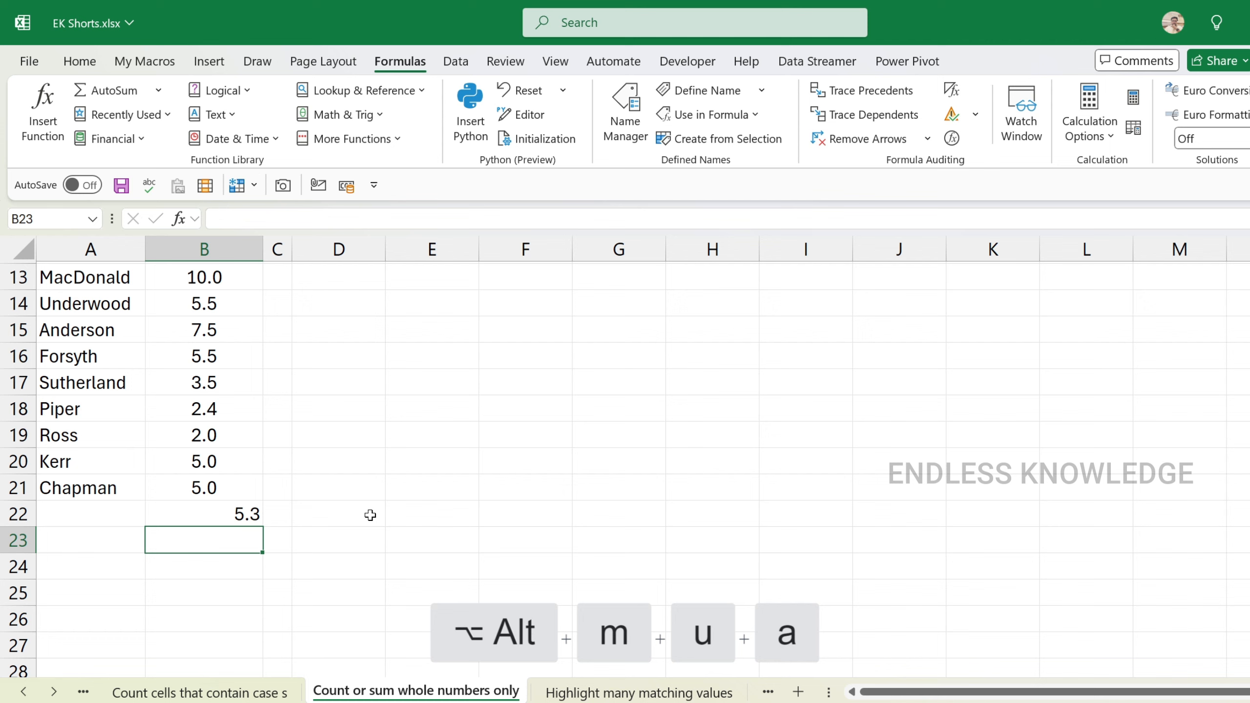
# Step: Clear the average in B22 and enter the AutoSum MAX of B2:B21 in its place
pyautogui.press('Up')
pyautogui.press('Delete')
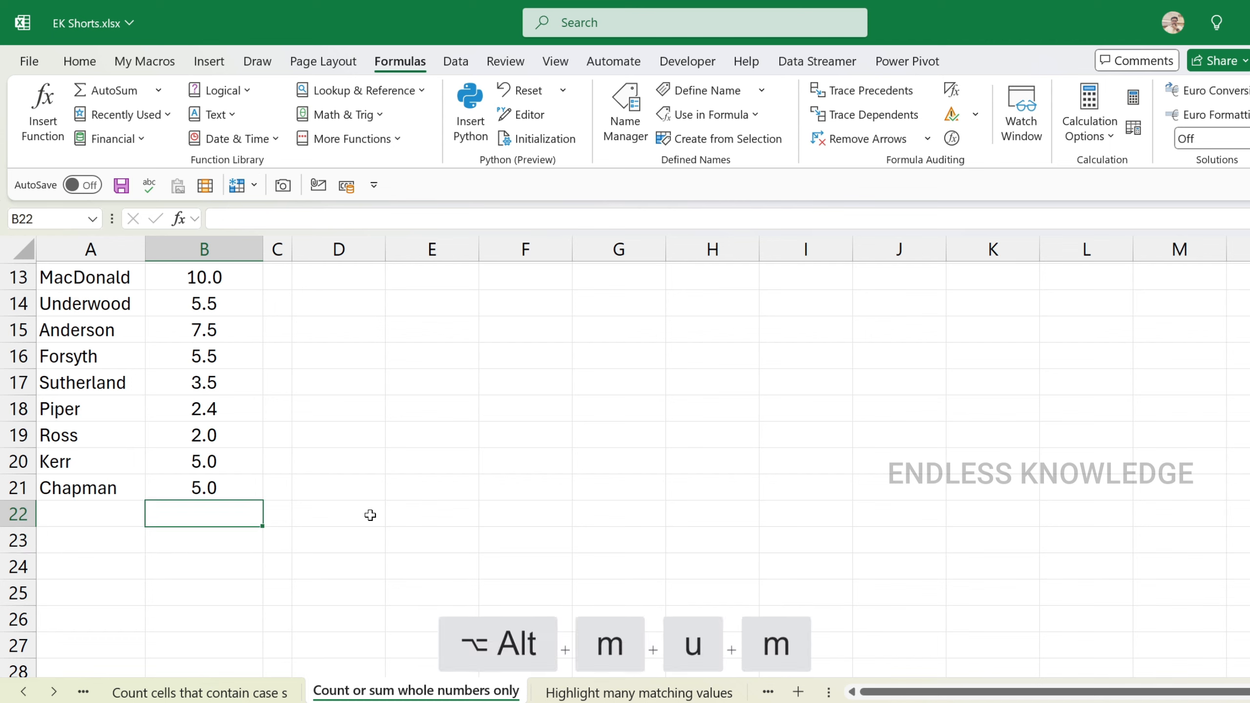
pyautogui.hotkey('alt', 'm')
pyautogui.press('u')
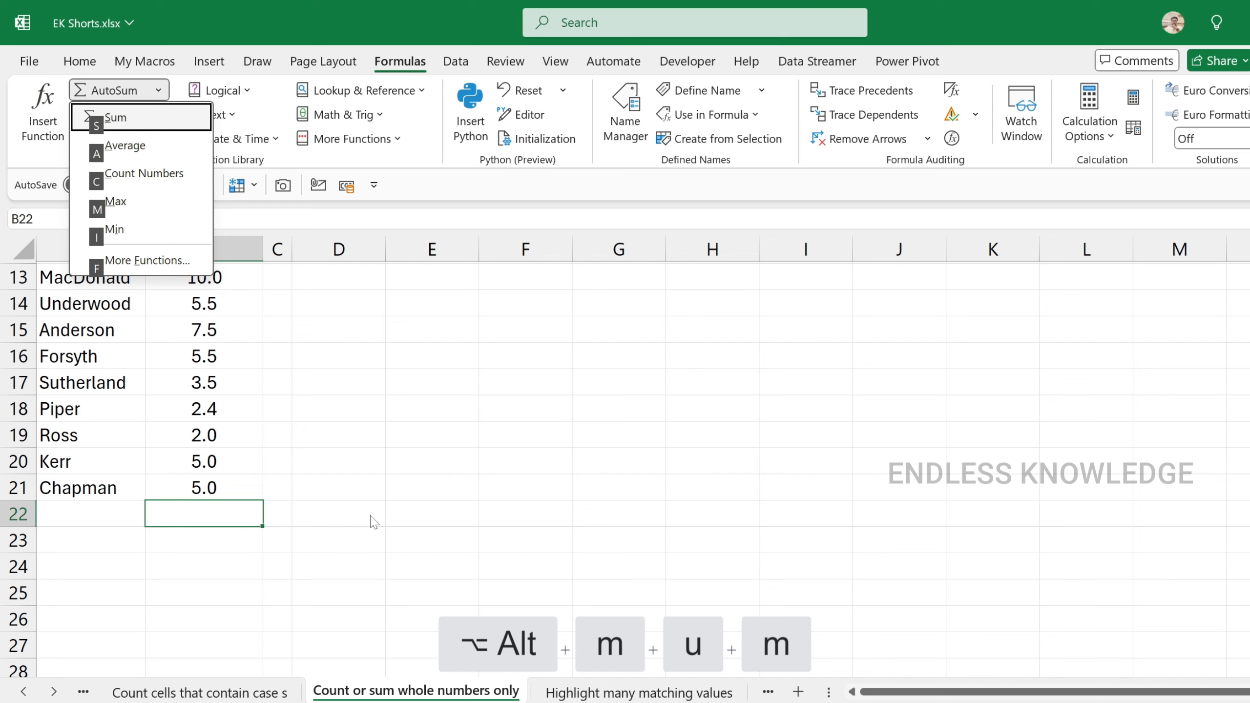
pyautogui.press('m')
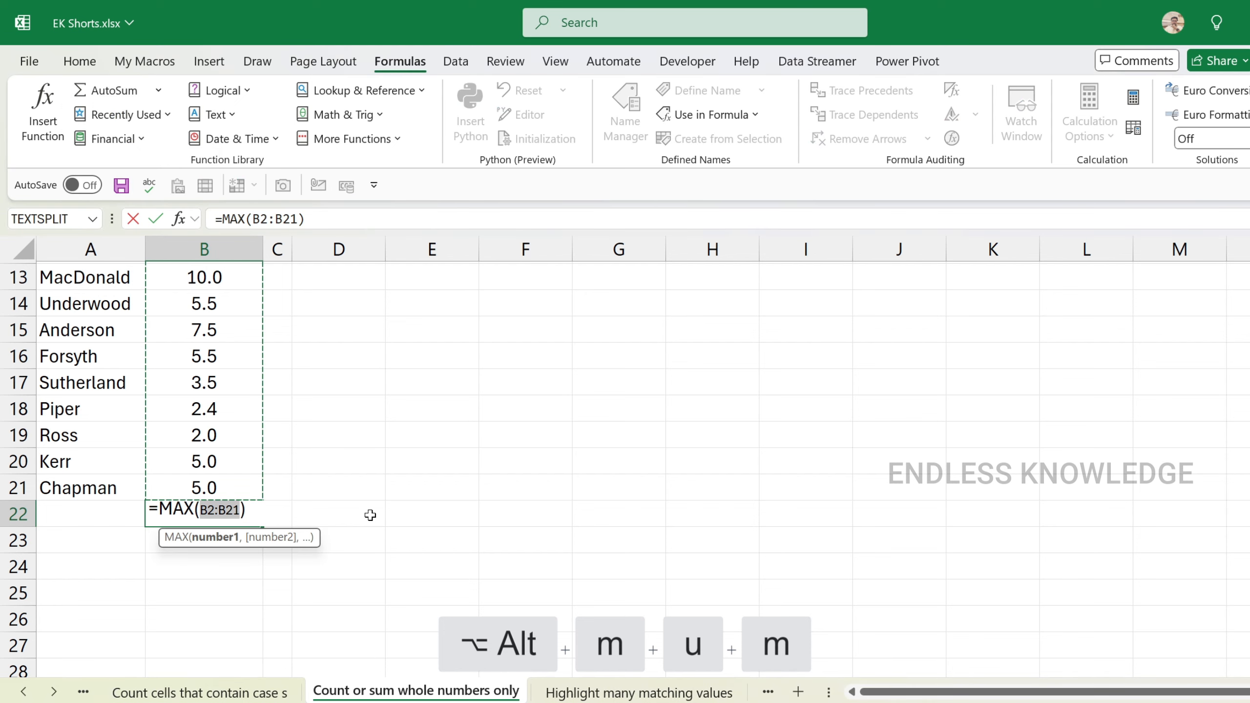
pyautogui.press('Return')
# Step: Delete the maximum from B22 and enter the AutoSum MIN of B2:B21 in that cell
pyautogui.press('Up')
pyautogui.press('Delete')
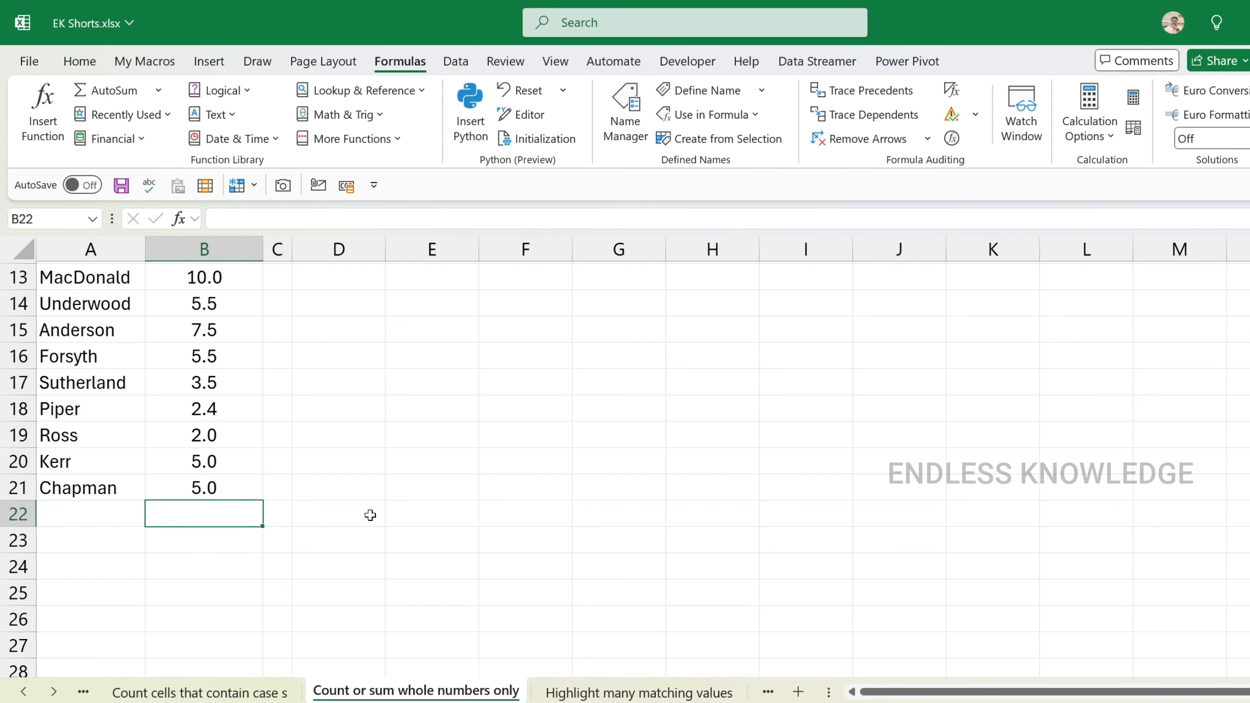
pyautogui.press('alt')
pyautogui.press('m')
pyautogui.press('u')
pyautogui.press('i')
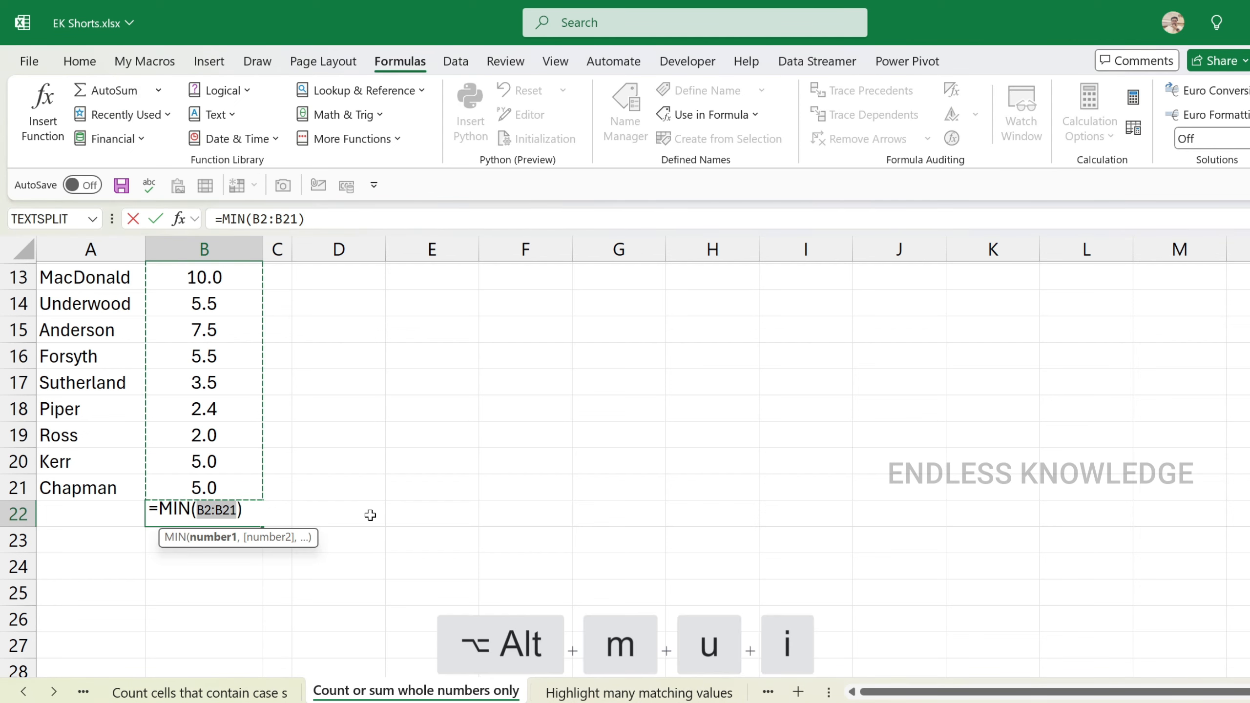
pyautogui.press('Return')
# Step: Replace the minimum in B22 with the AutoSum Count Numbers function for the Value column
pyautogui.press('Up')
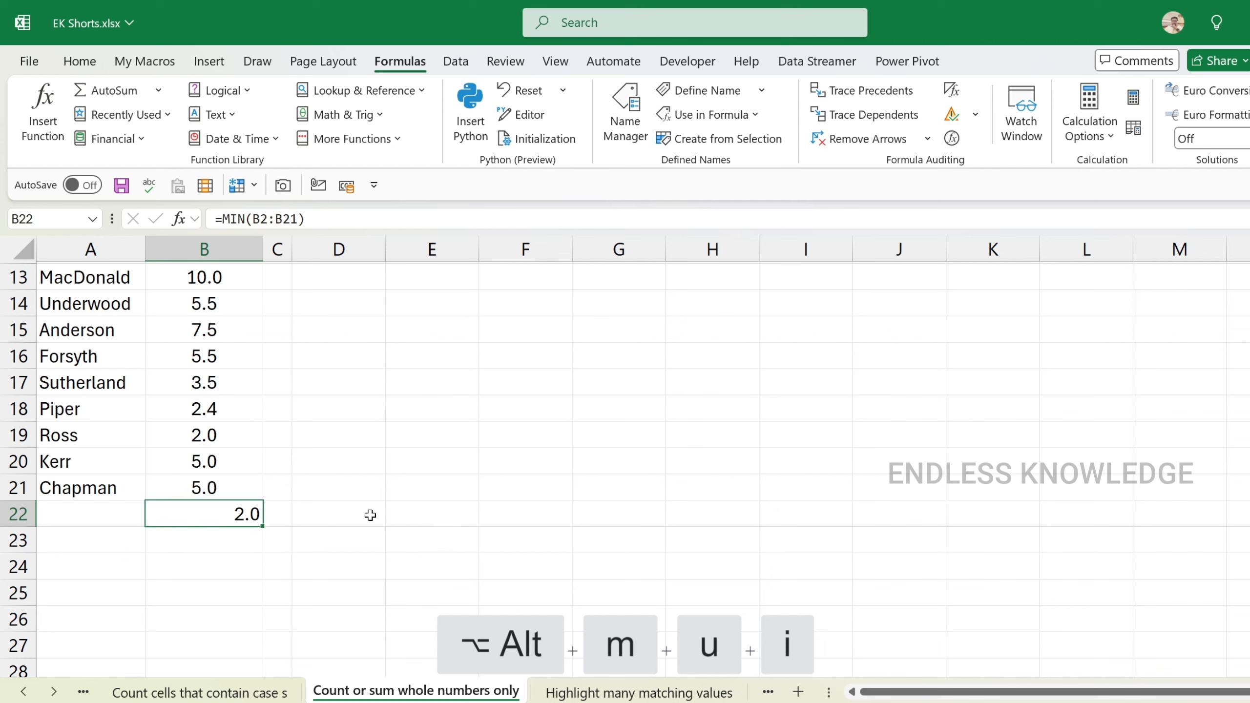
pyautogui.press('Delete')
pyautogui.press('alt')
pyautogui.press('m')
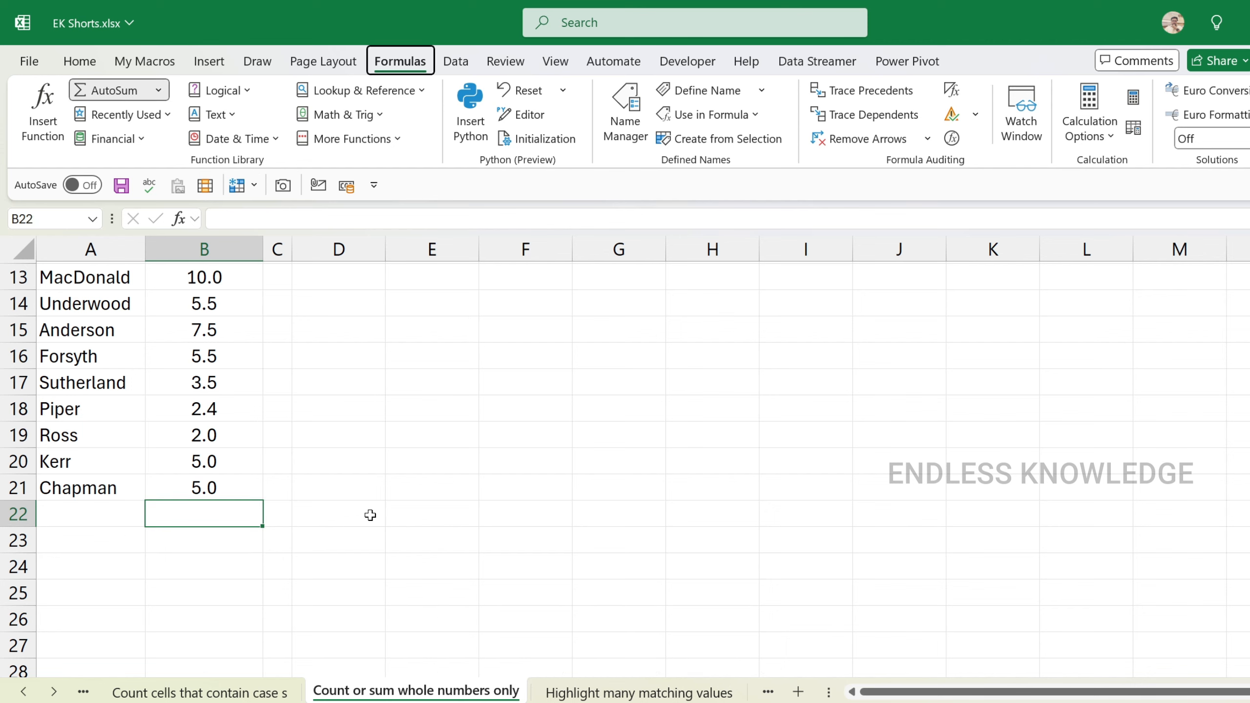
pyautogui.press('u')
pyautogui.press('c')
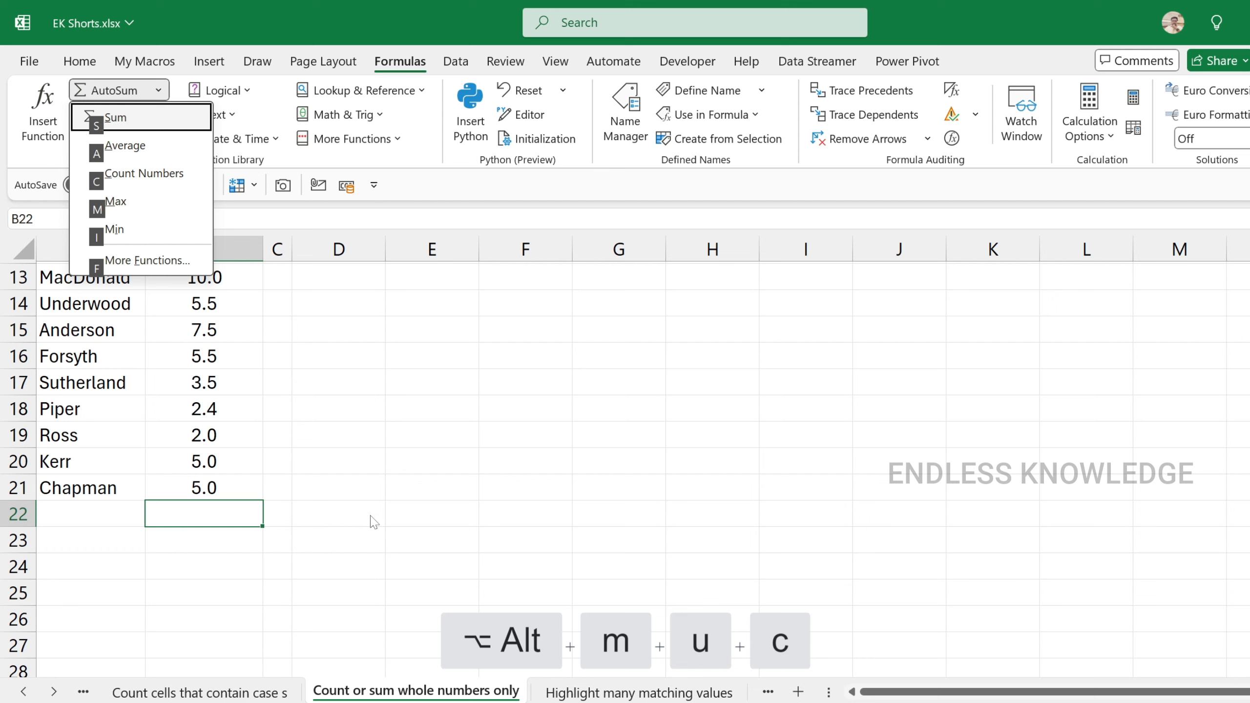
pyautogui.press('Return')
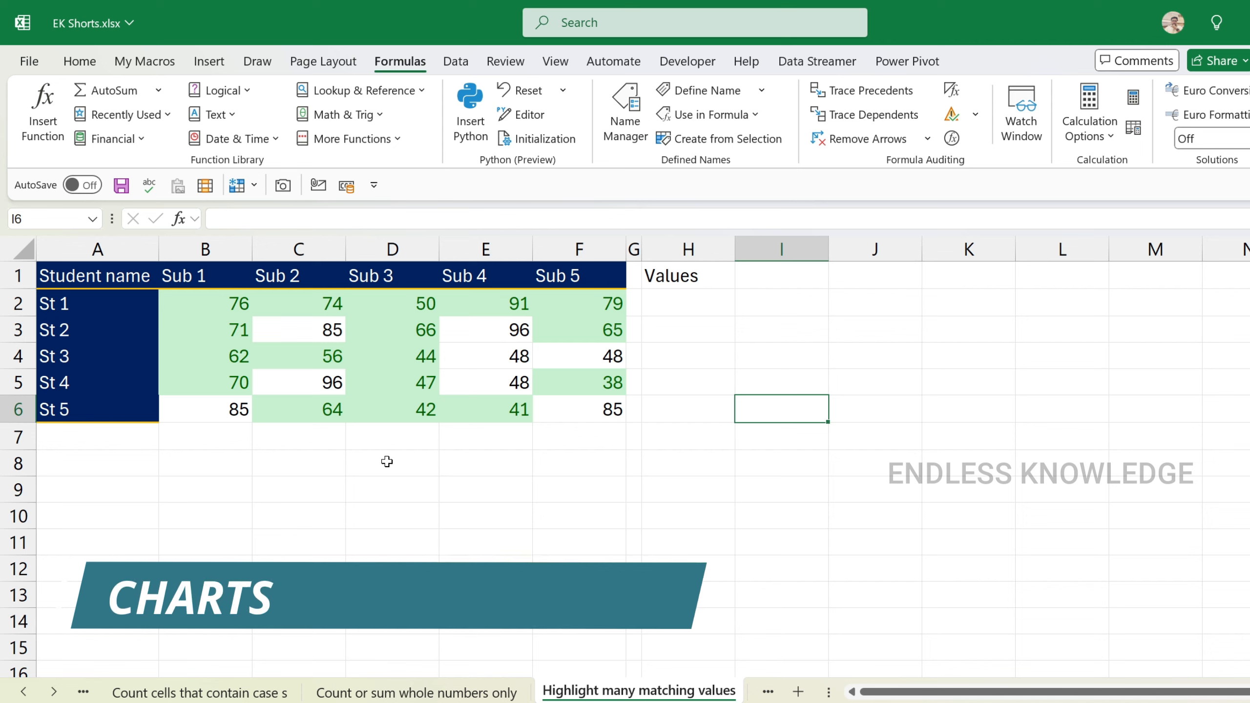
# Step: Insert a default embedded chart of the whole student marks table A1:F6 and undo the insertion
pyautogui.click(134, 310)
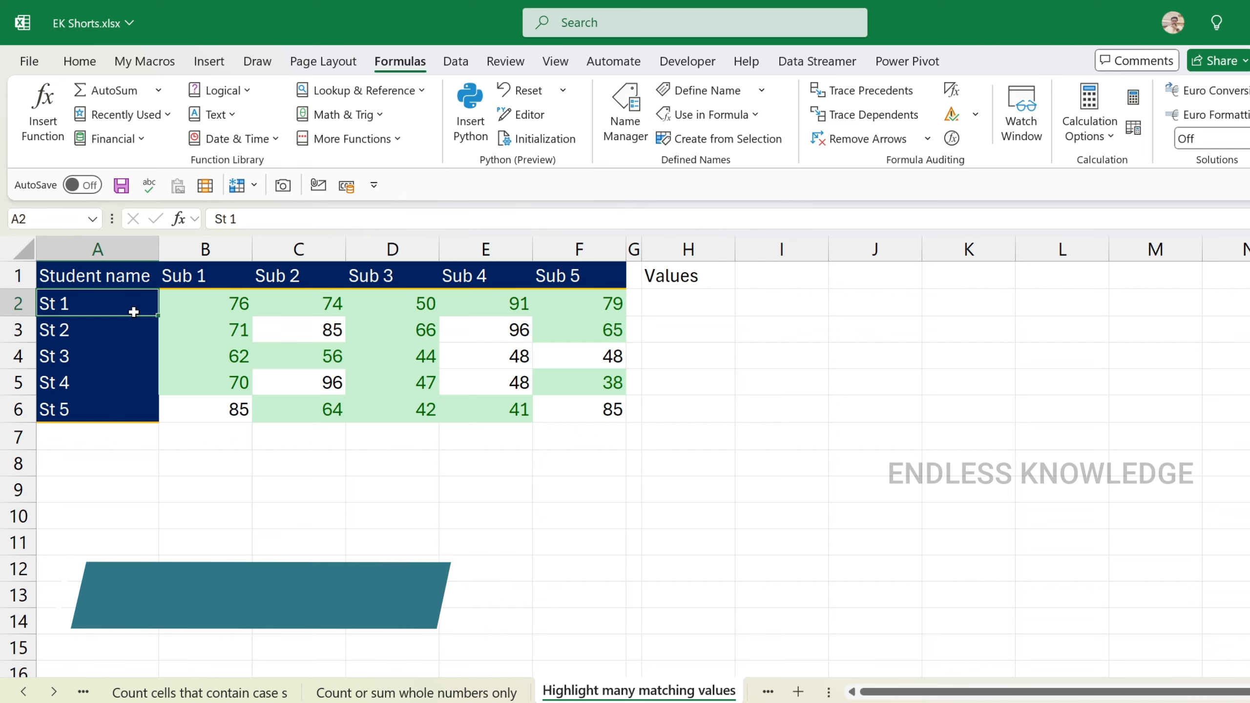
pyautogui.hotkey('ctrl', 'a')
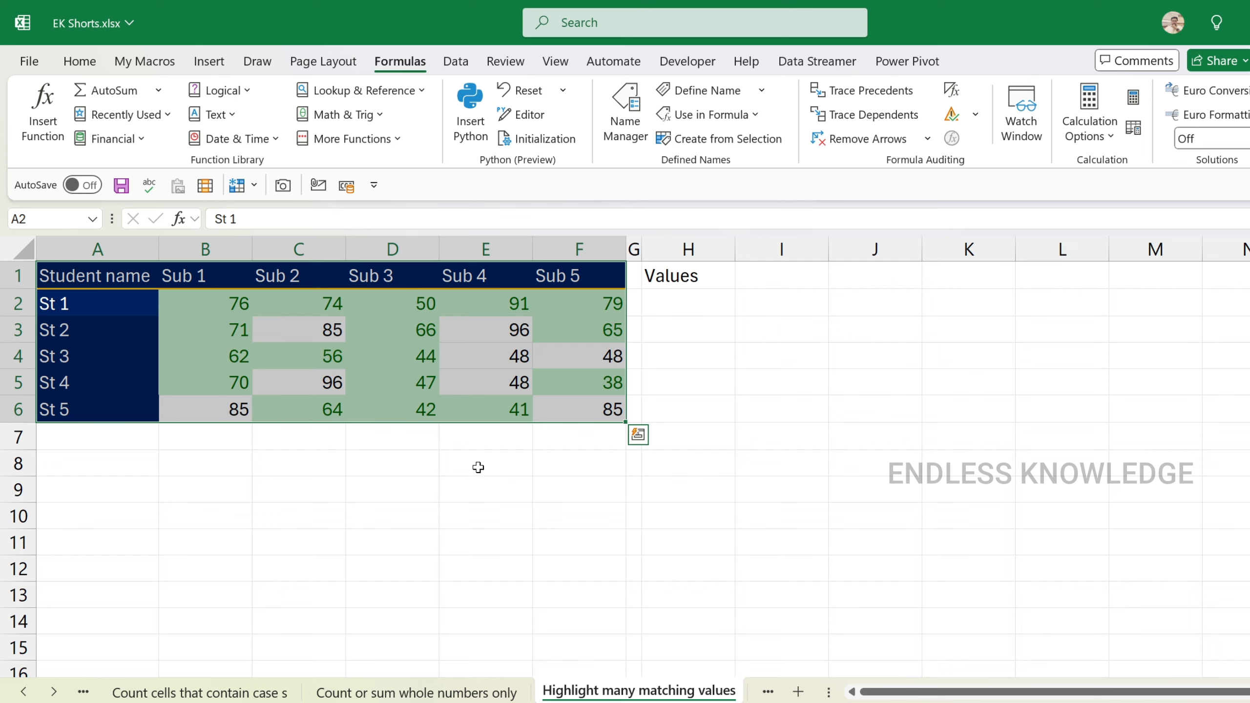
pyautogui.hotkey('alt', 'F1')
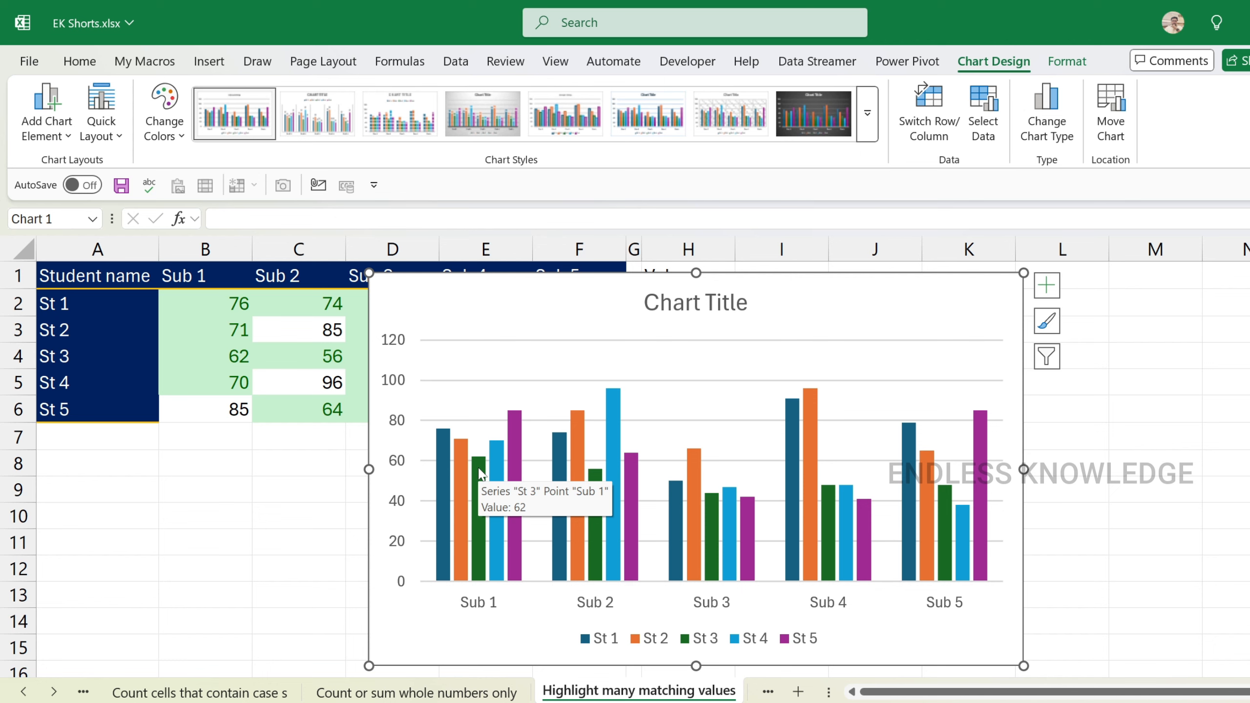
pyautogui.hotkey('ctrl', 'z')
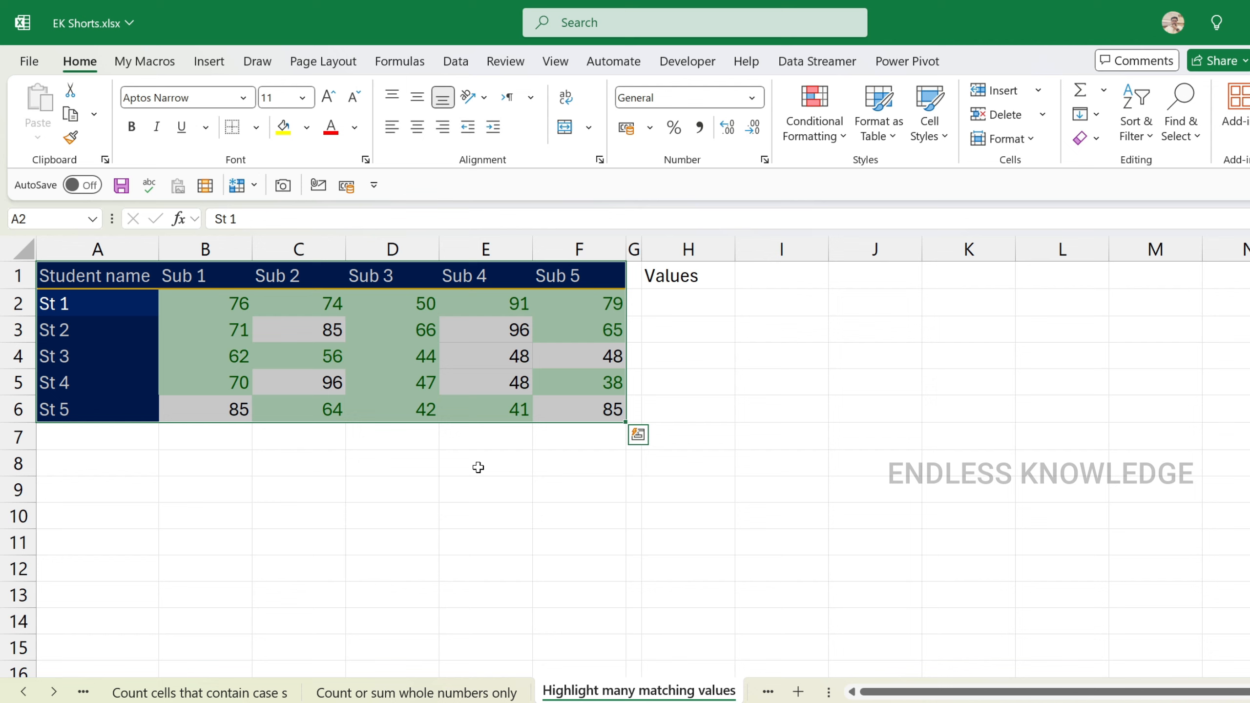
# Step: Create a default chart of the student marks table on its own chart sheet, and delete that sheet
pyautogui.press('F11')
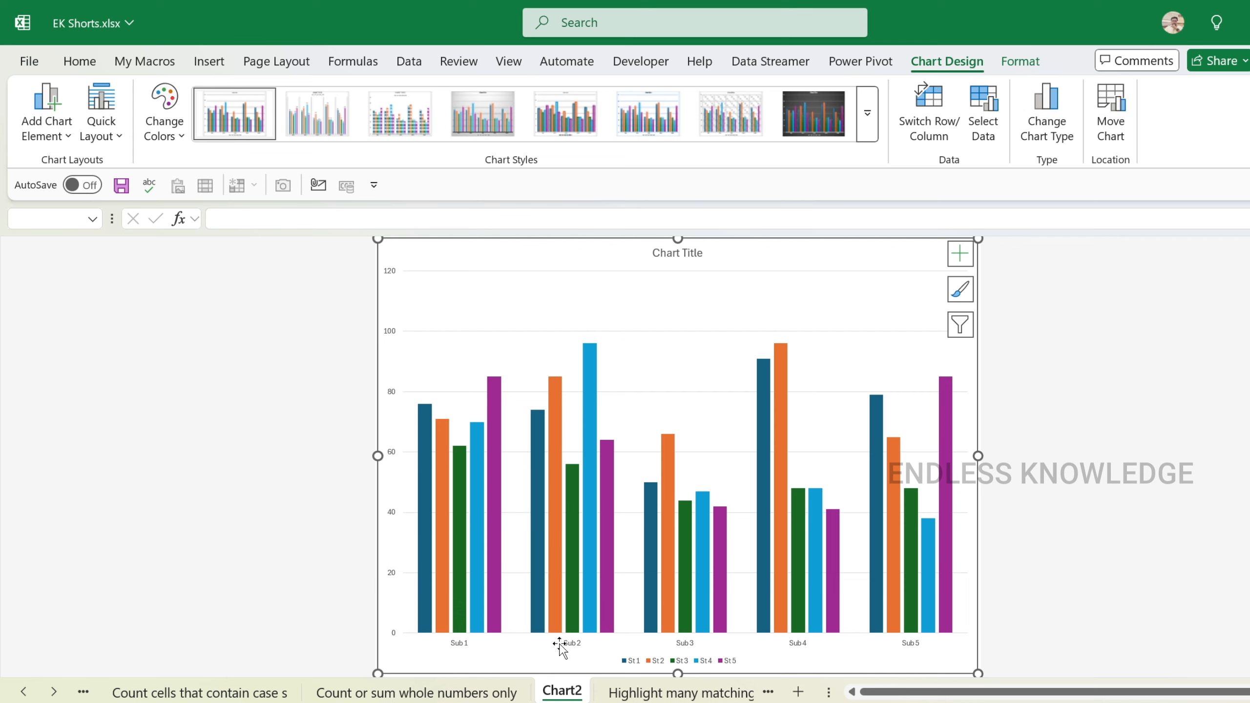
pyautogui.rightClick(571, 694)
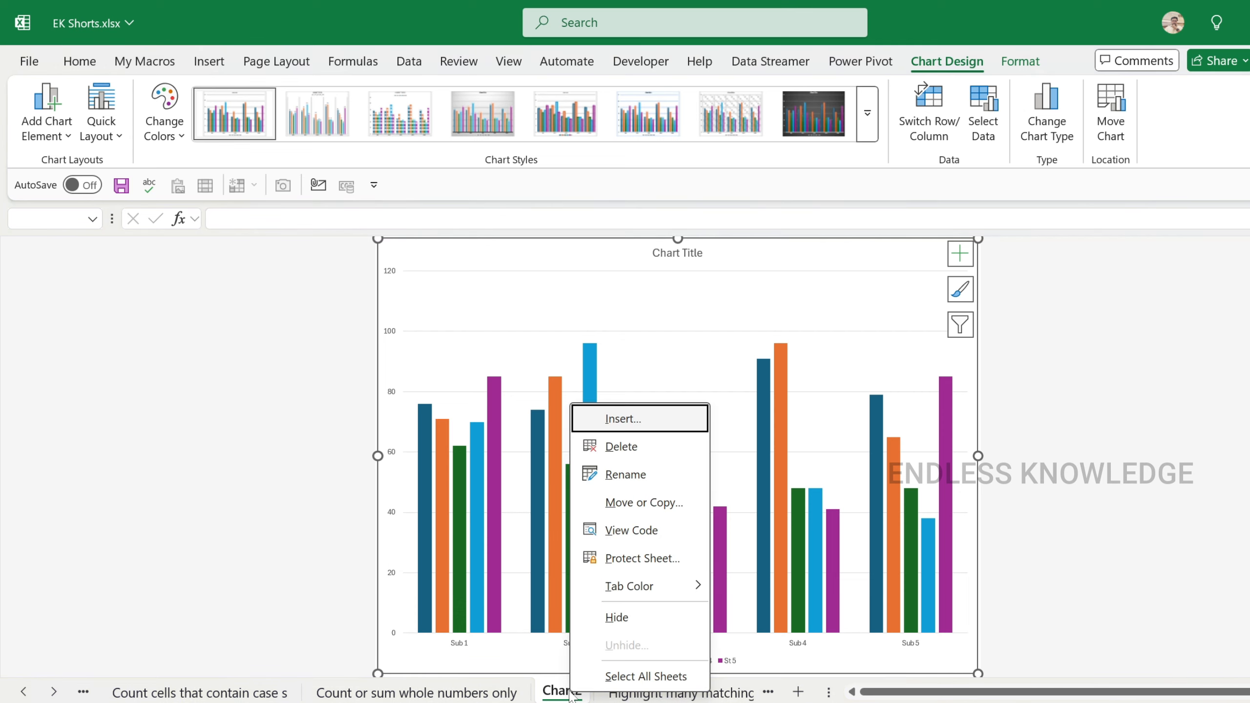
pyautogui.click(608, 444)
pyautogui.click(733, 413)
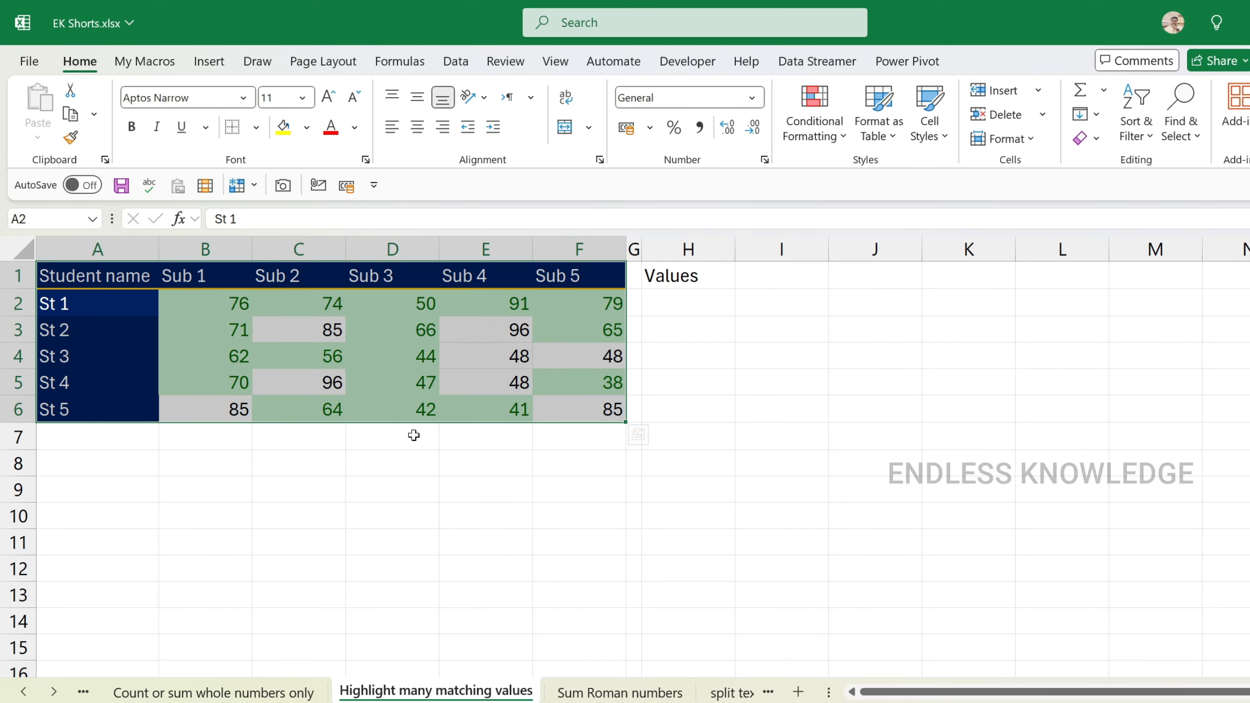
# Step: Create a PivotTable from the student marks range $A$1:$F$6 with the PivotTable and PivotChart Wizard, placing it on the existing worksheet at I2
pyautogui.hotkey('alt', 'd')
pyautogui.press('p')
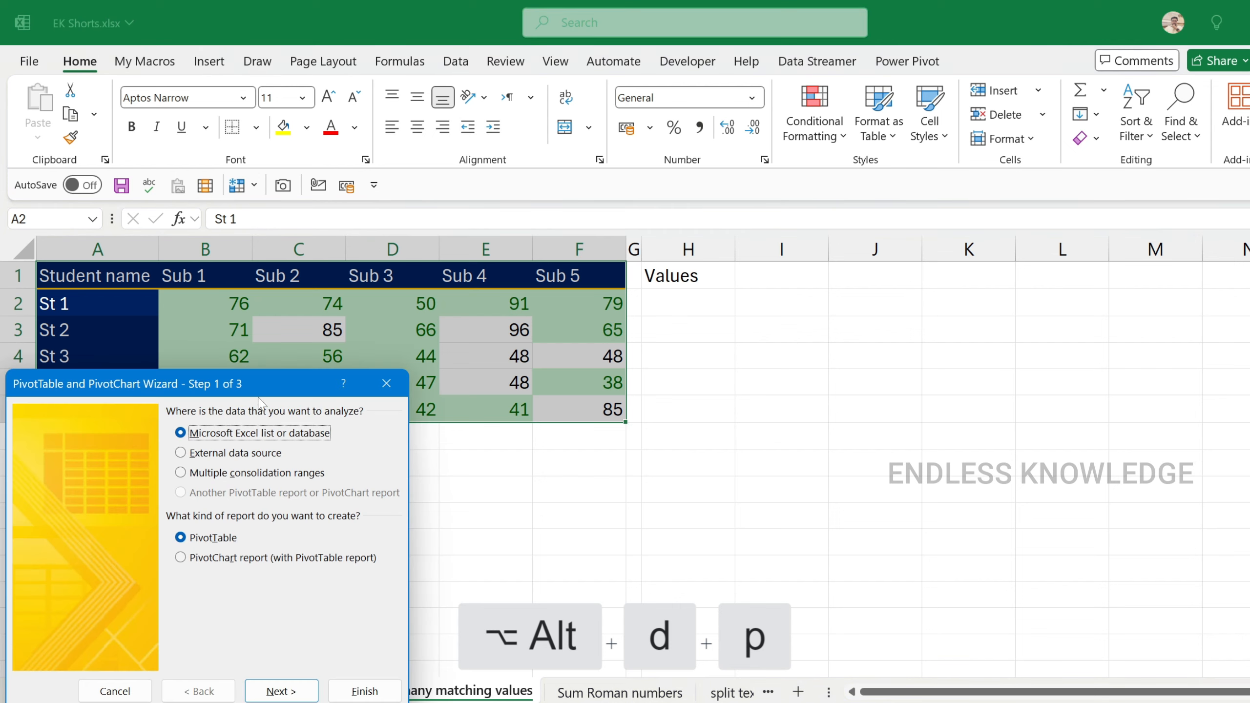
pyautogui.moveTo(245, 391); pyautogui.dragTo(582, 326)
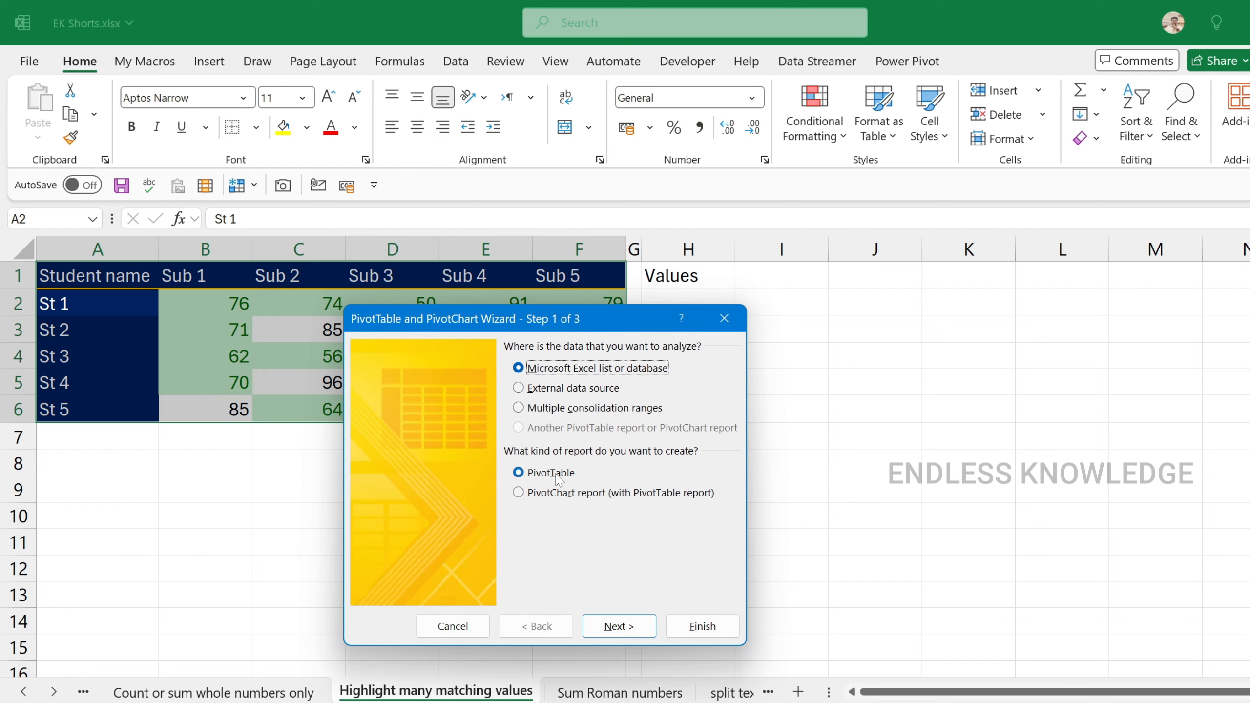
pyautogui.click(621, 628)
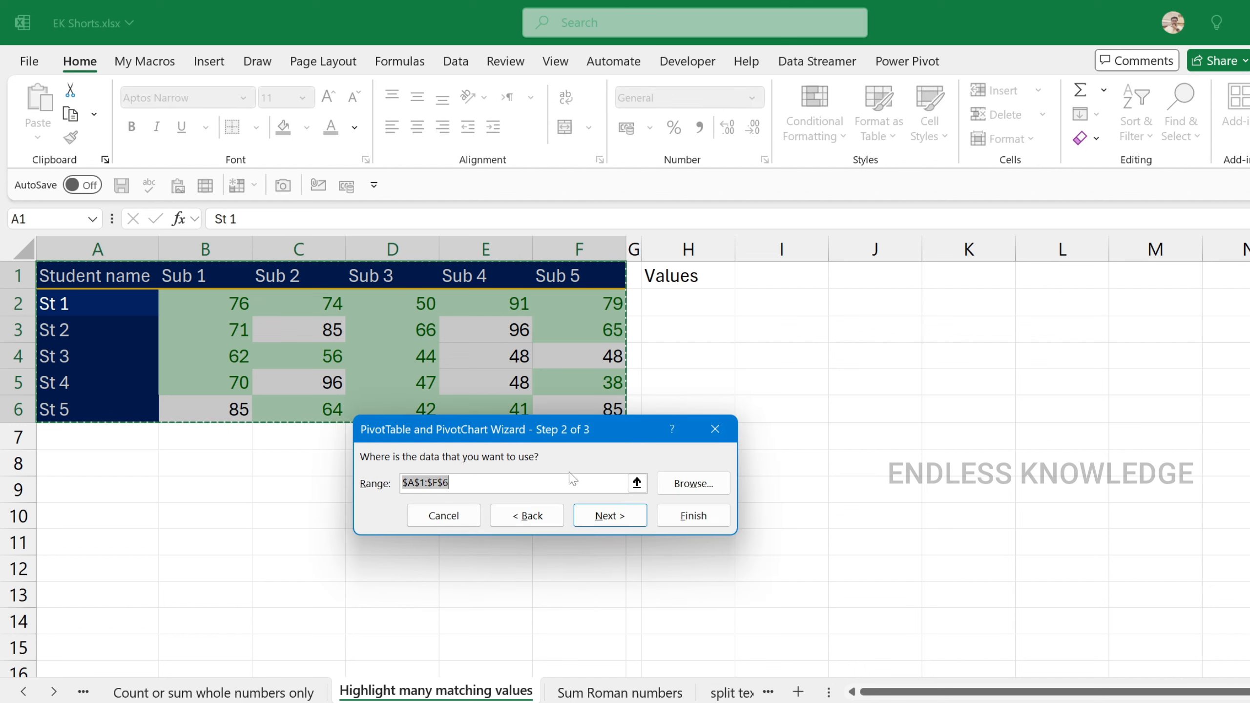
pyautogui.click(609, 517)
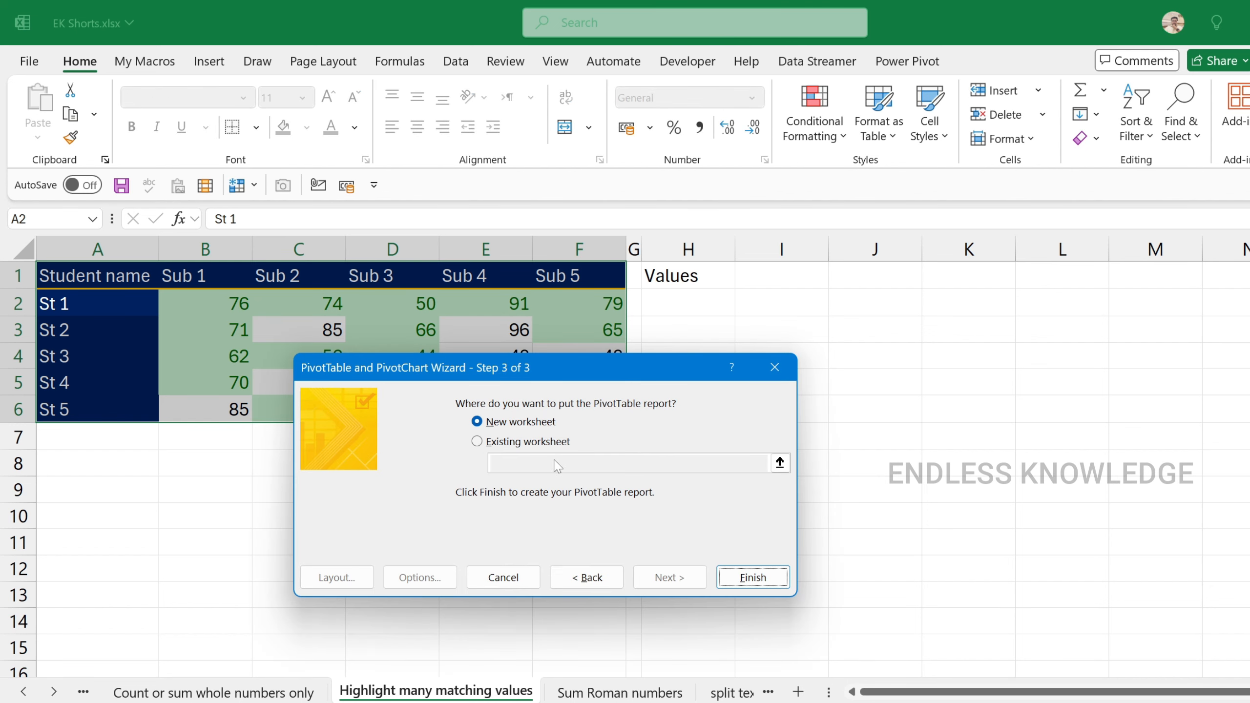
pyautogui.click(519, 444)
pyautogui.click(767, 306)
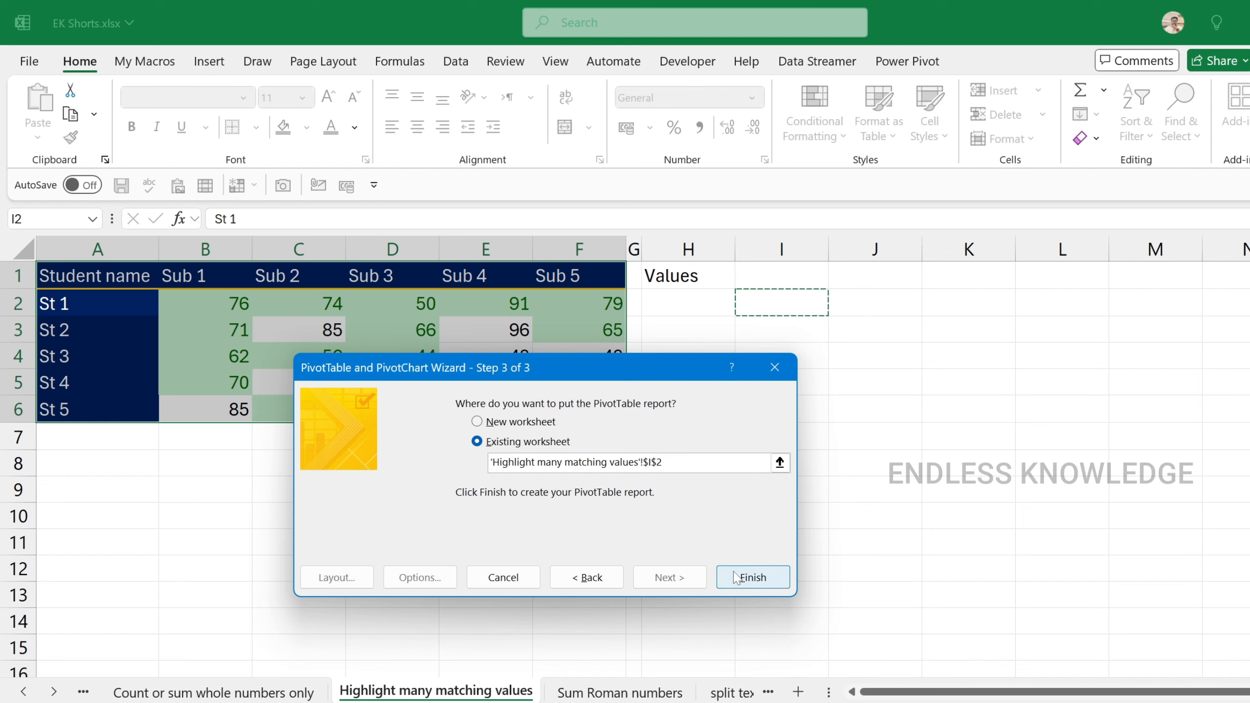
pyautogui.click(752, 577)
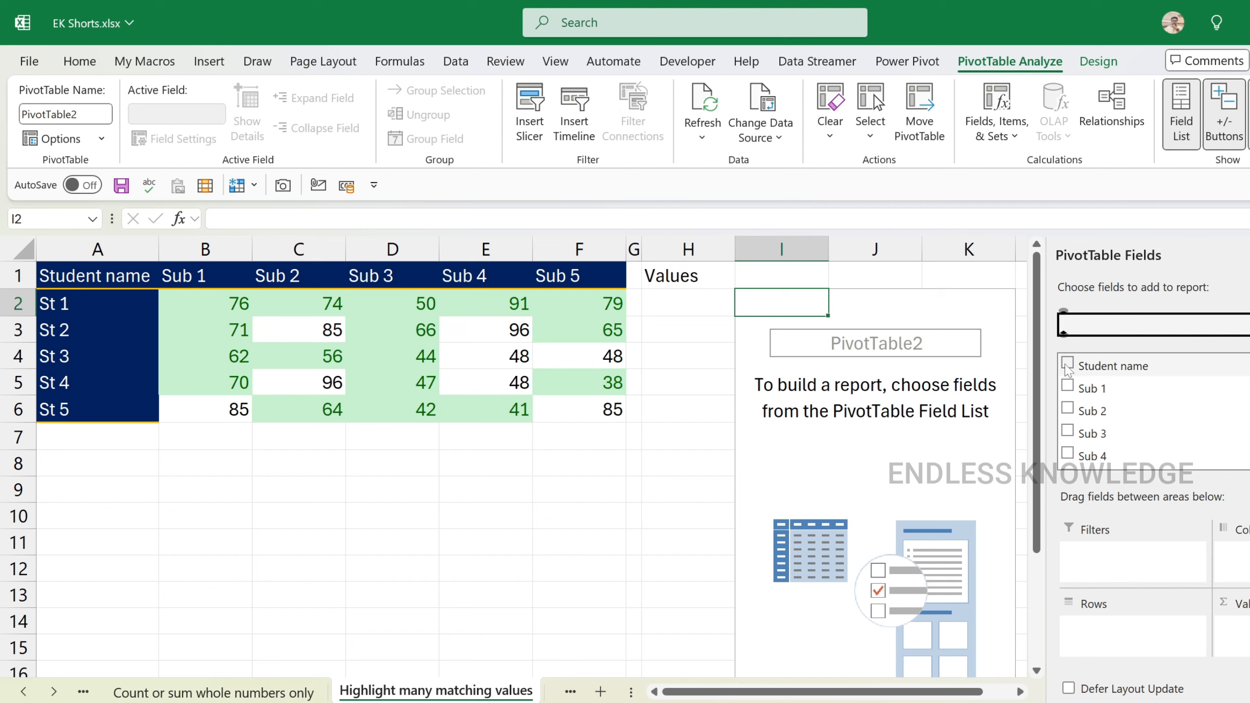
# Step: Add the Student name and Sub 1 fields to the PivotTable report
pyautogui.click(1067, 364)
pyautogui.click(1067, 387)
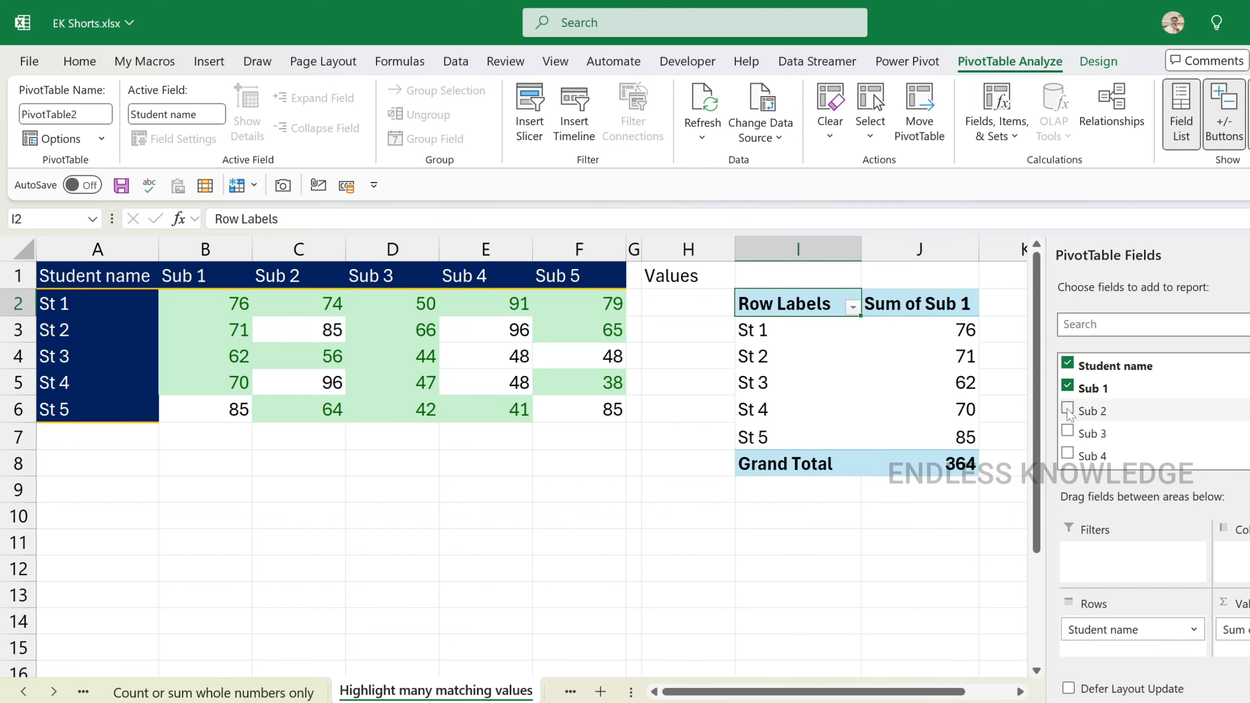